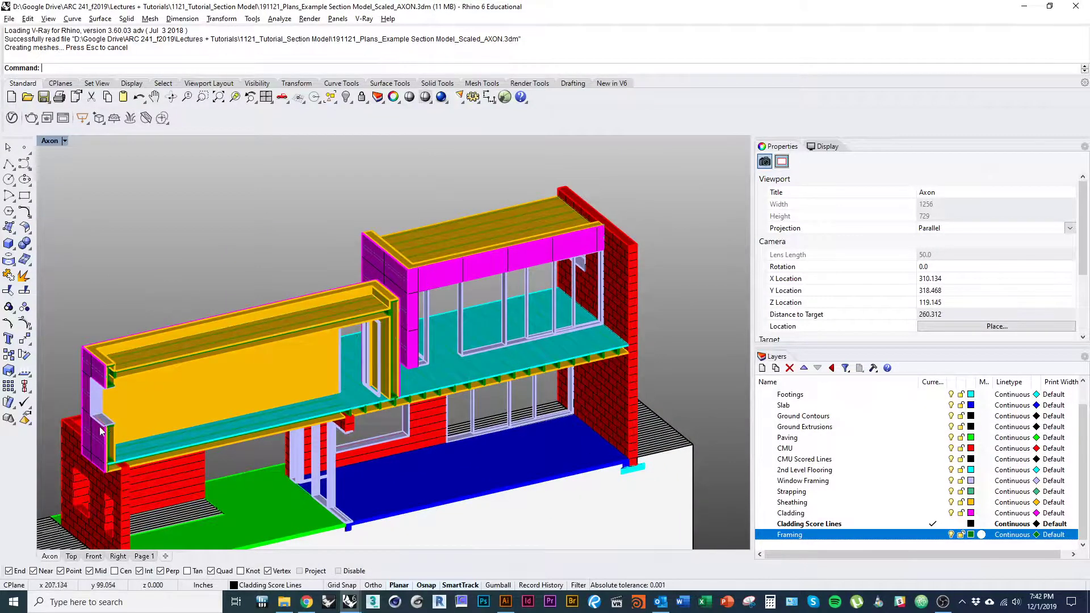
Step: Examine the house section model from the front and back, including its cladding, floors, framing and brick walls
right_drag(486, 339, 389, 229)
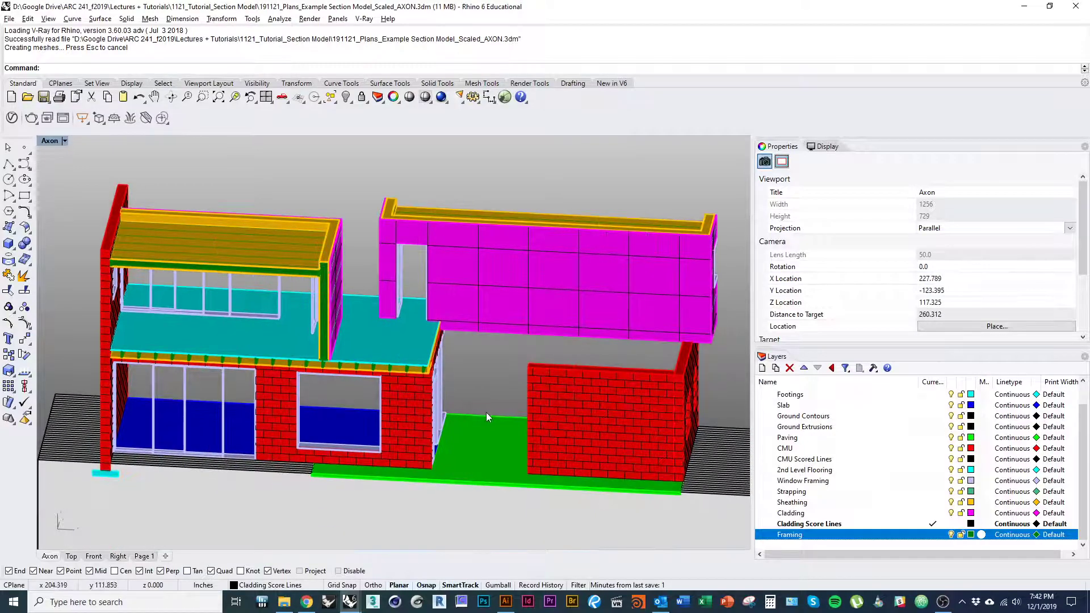
right_drag(481, 407, 385, 365)
scroll(385, 365, up, 5)
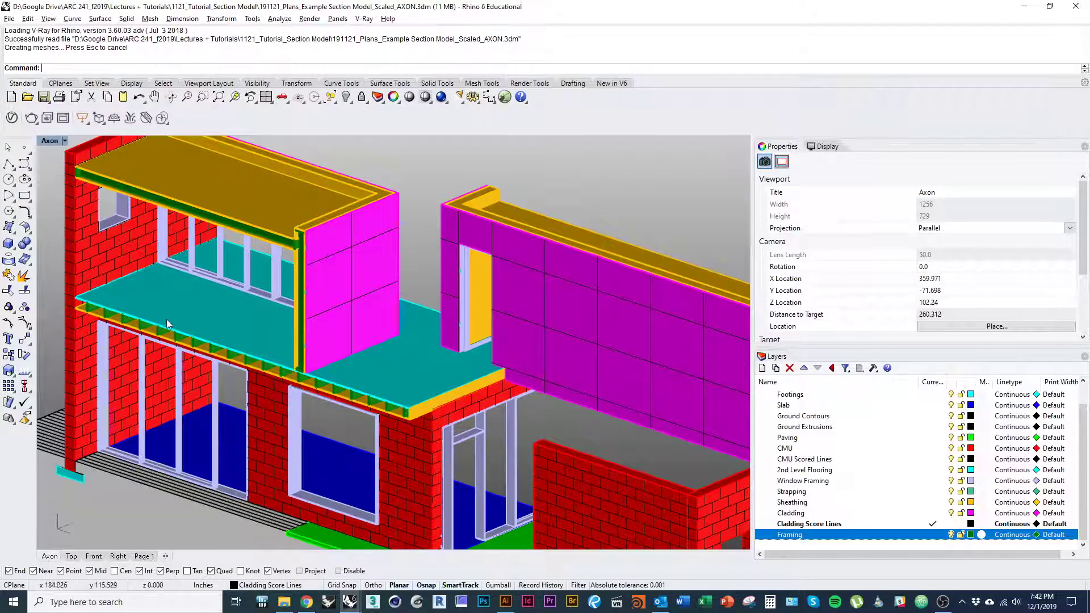
right_drag(487, 449, 293, 438)
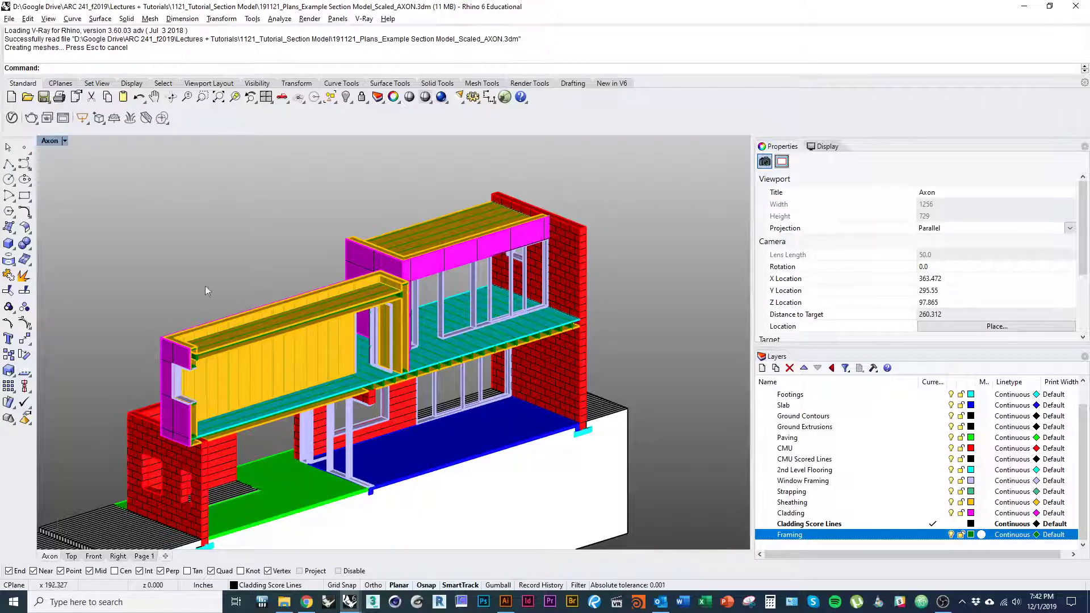
scroll(219, 350, up, 7)
shift+right_drag(179, 363, 151, 364)
scroll(182, 318, down, 4)
scroll(280, 341, down, 2)
right_drag(279, 340, 319, 341)
scroll(664, 413, up, 1)
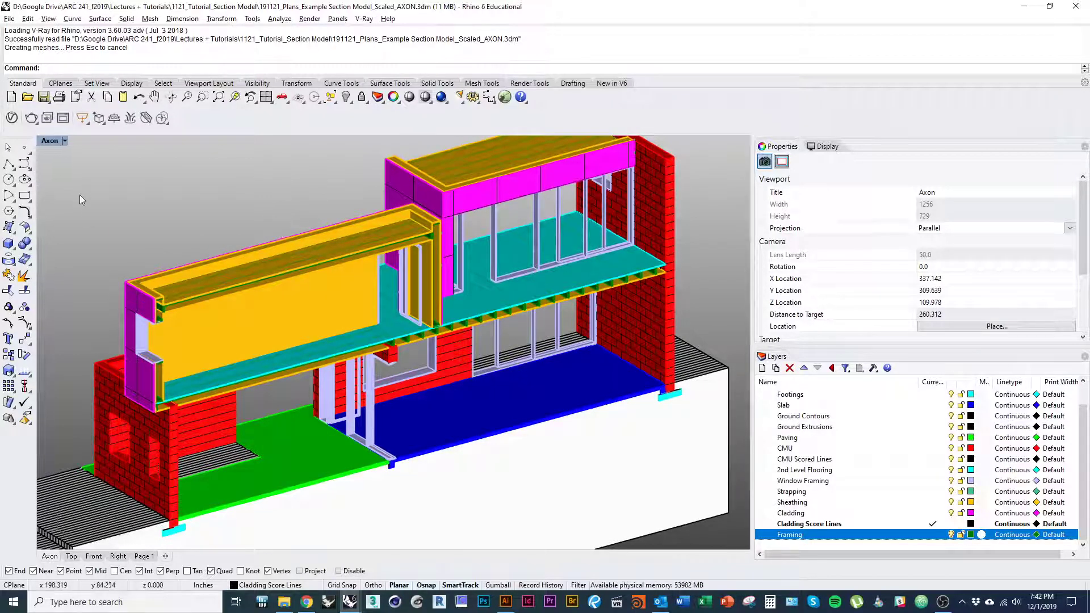
Step: Set the Axon viewport to the northeast isometric view and bring the section model into sight
click(48, 141)
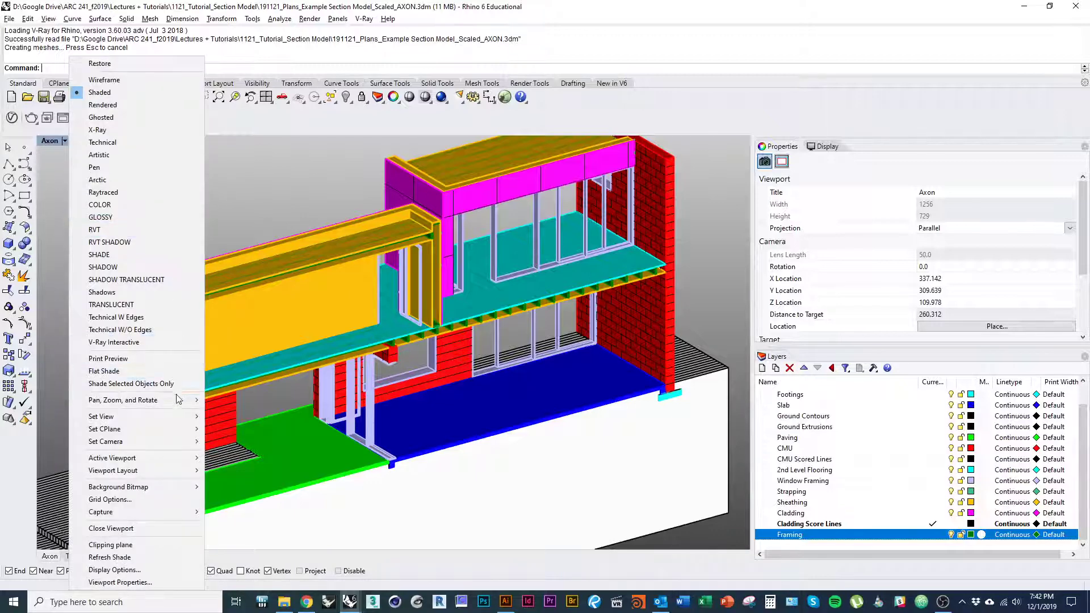
mouse_move(174, 418)
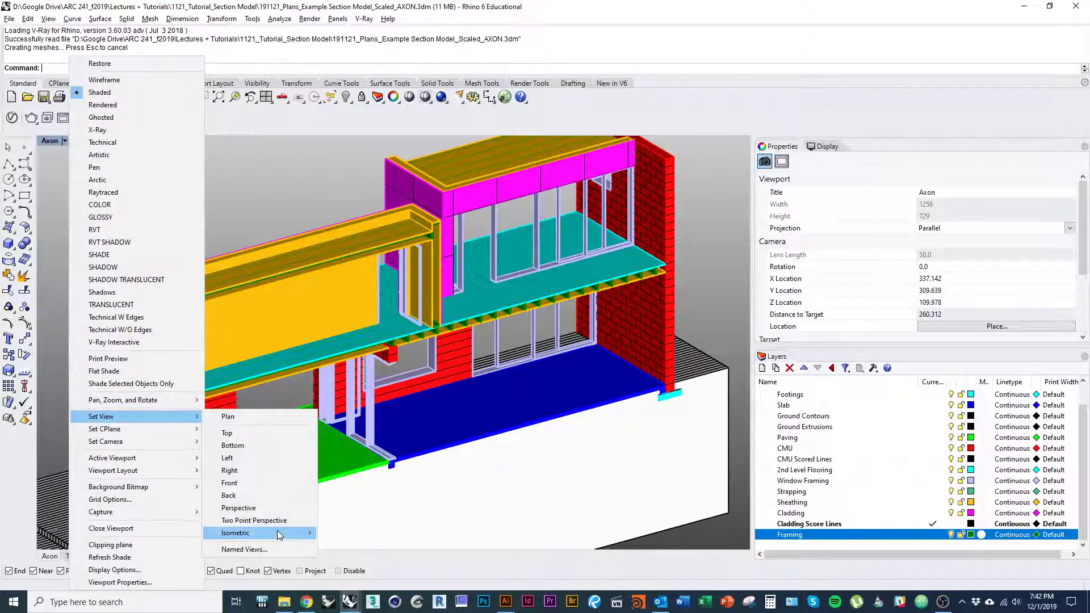
mouse_move(256, 533)
click(340, 535)
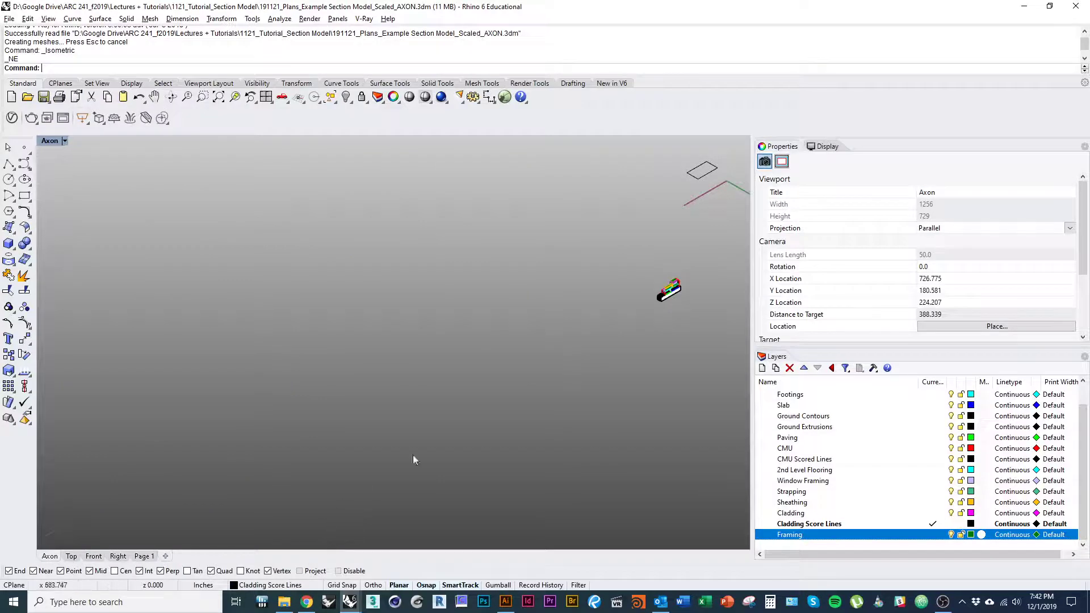
scroll(685, 298, up, 15)
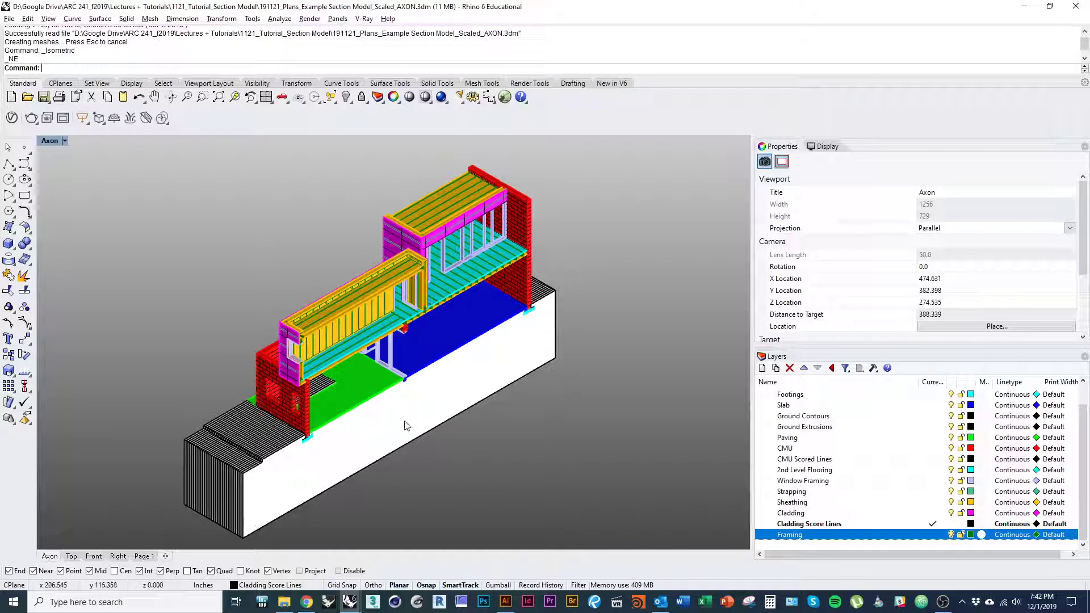
scroll(406, 426, down, 5)
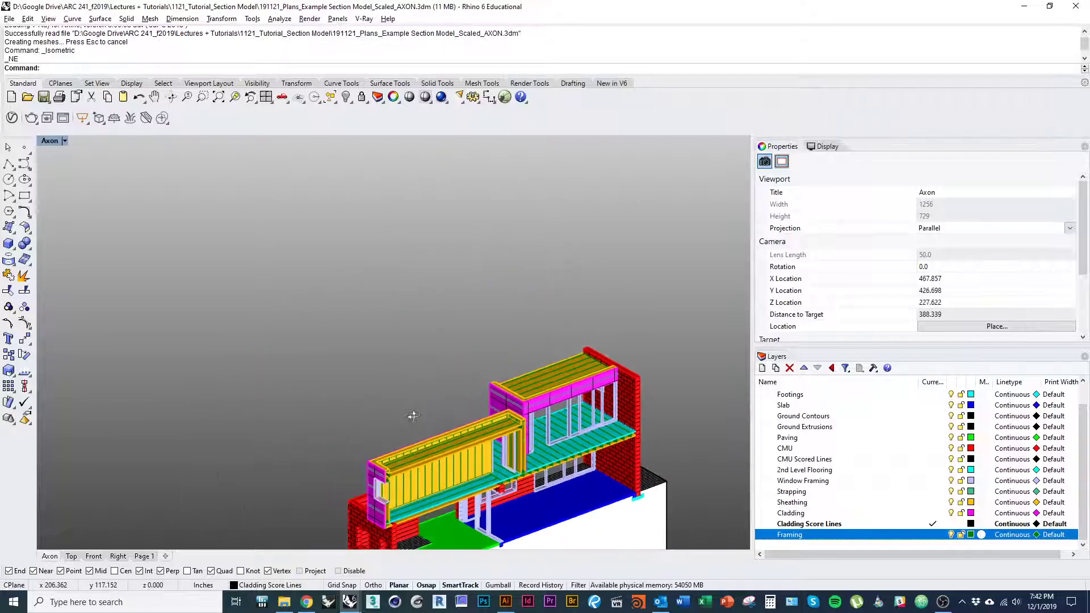
Step: Zoom to the whole section model and orbit to a lower axonometric angle that shows the cut side and full ground block
drag(230, 215, 603, 515)
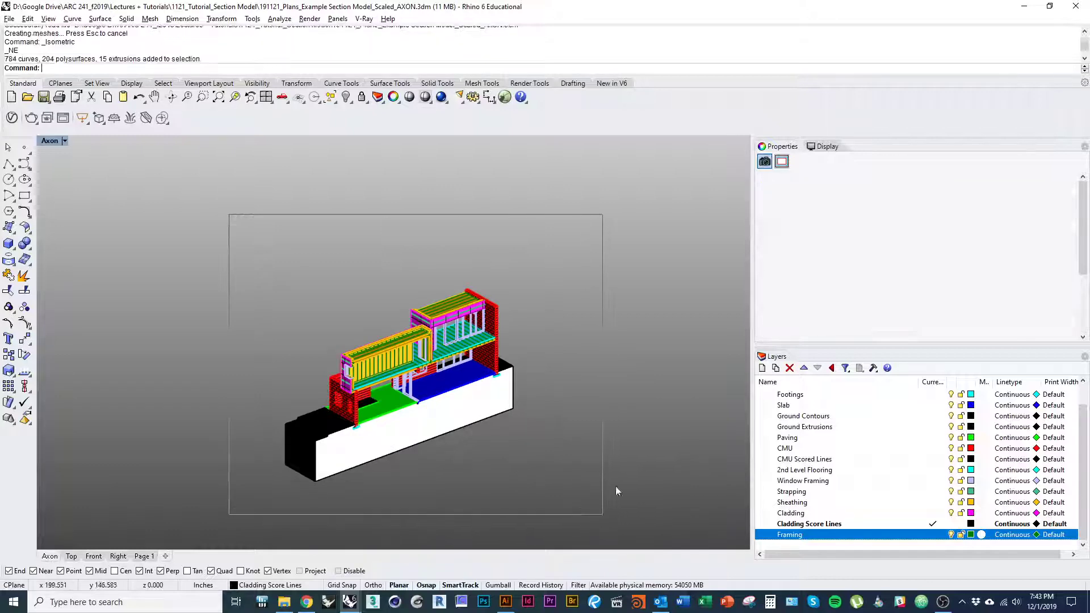
text(zs)
key(Return)
click(665, 513)
right_drag(665, 511, 590, 460)
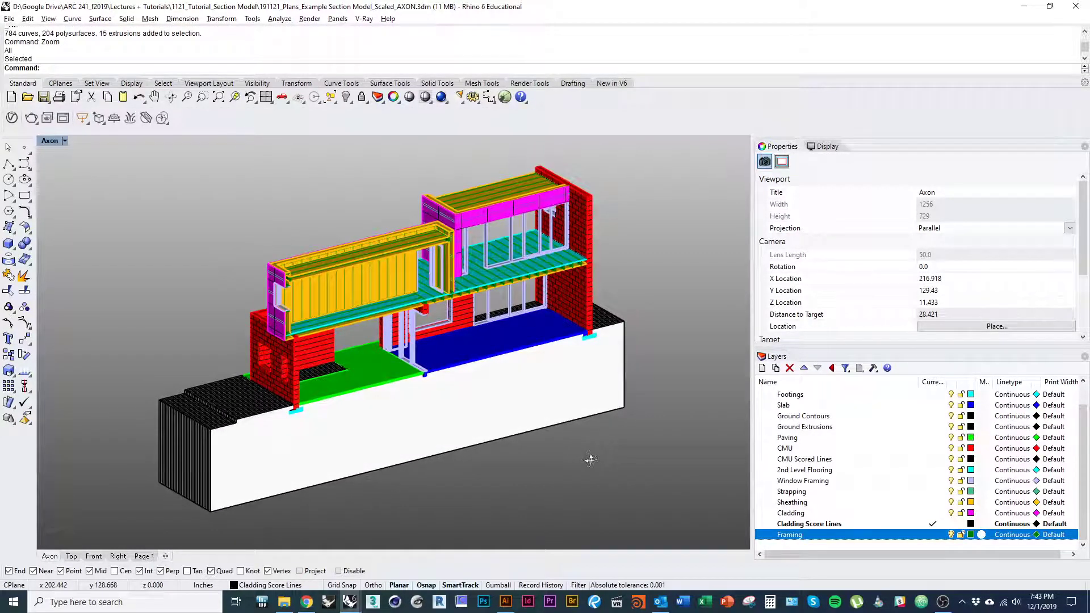
scroll(503, 392, up, 3)
right_drag(432, 406, 479, 380)
scroll(474, 391, down, 5)
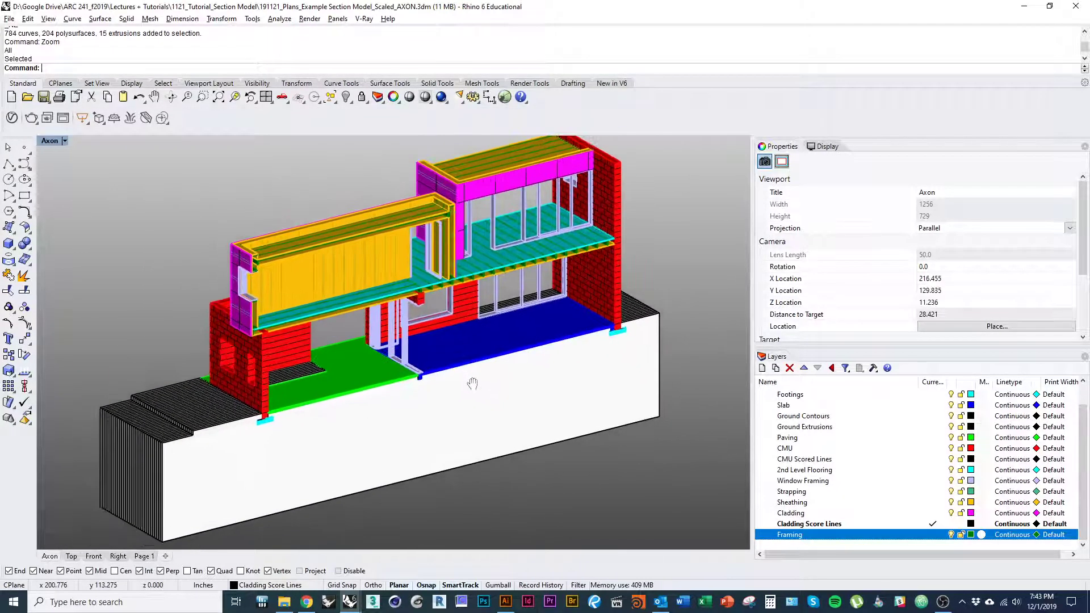
scroll(450, 398, up, 2)
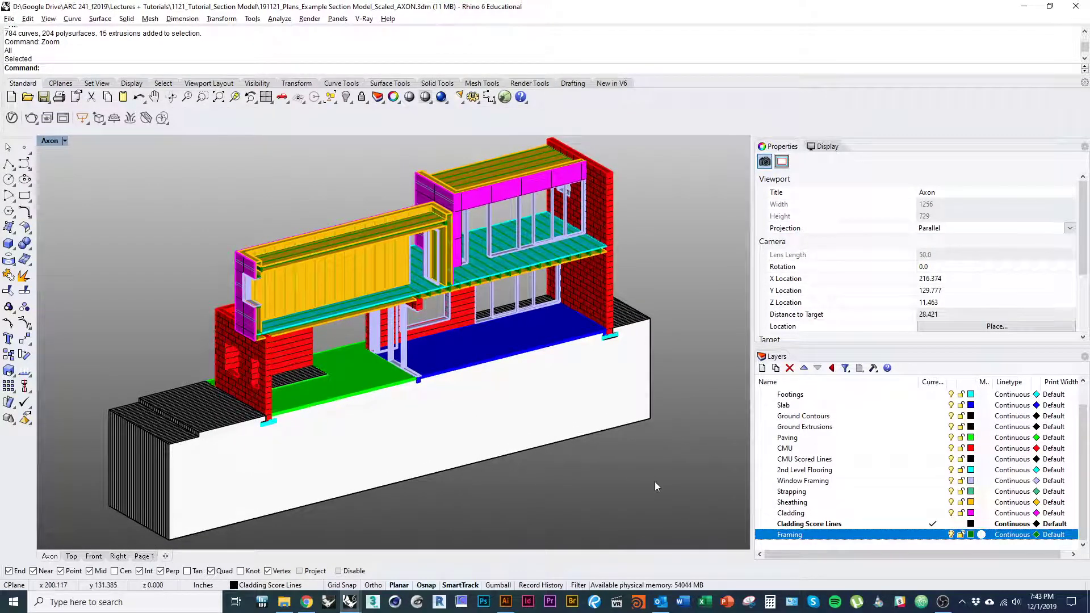
Step: Dock the Named Views panel beside Layers and save the current viewport as a named view called Axon
text(NamedView)
key(Return)
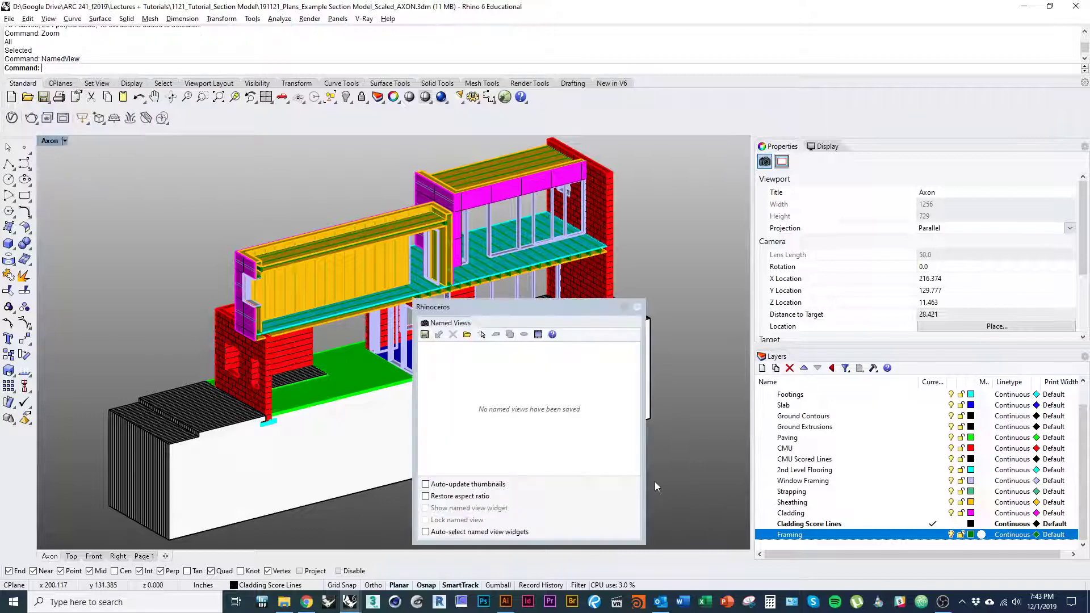
double_click(463, 324)
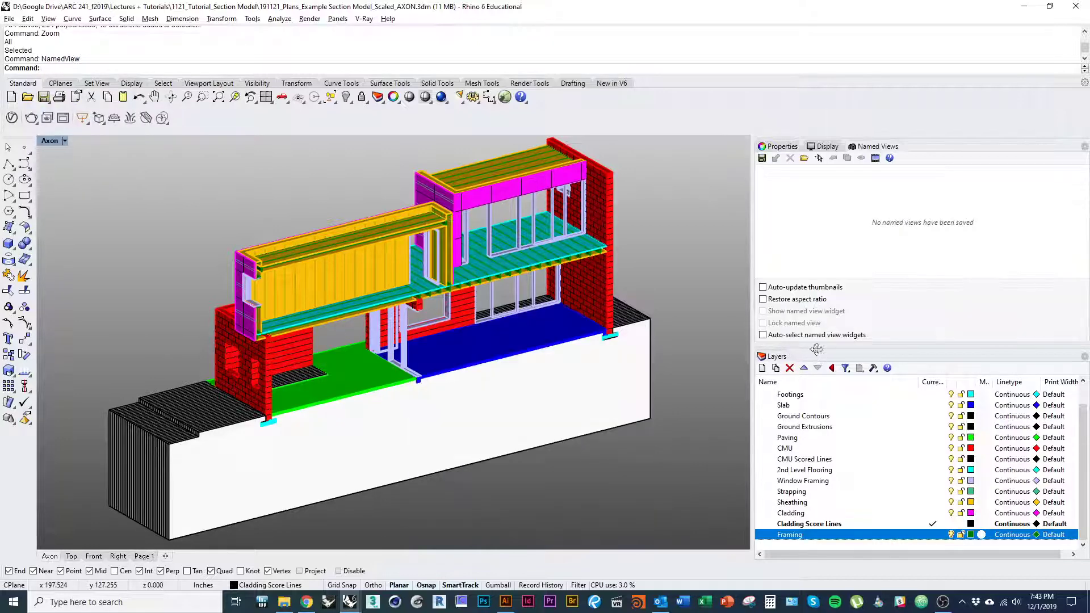
drag(874, 181, 817, 357)
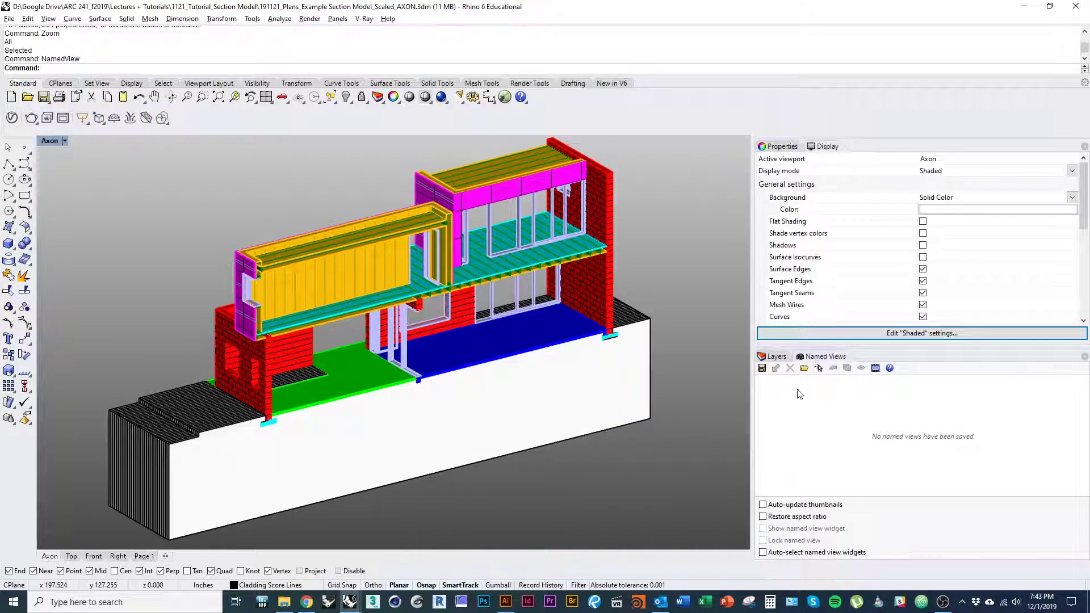
click(762, 367)
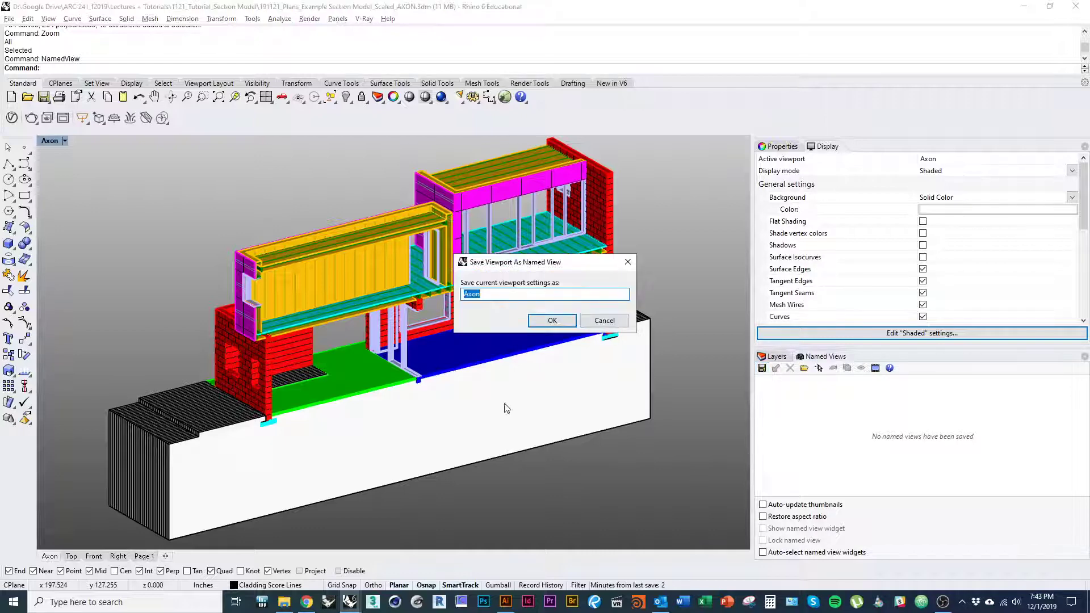
click(477, 294)
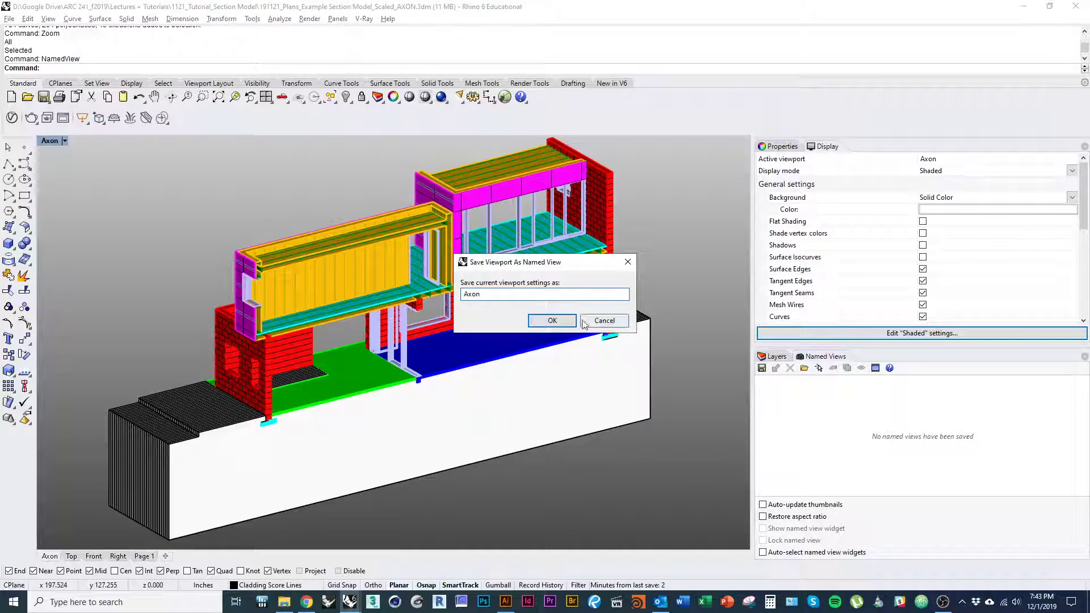
click(561, 322)
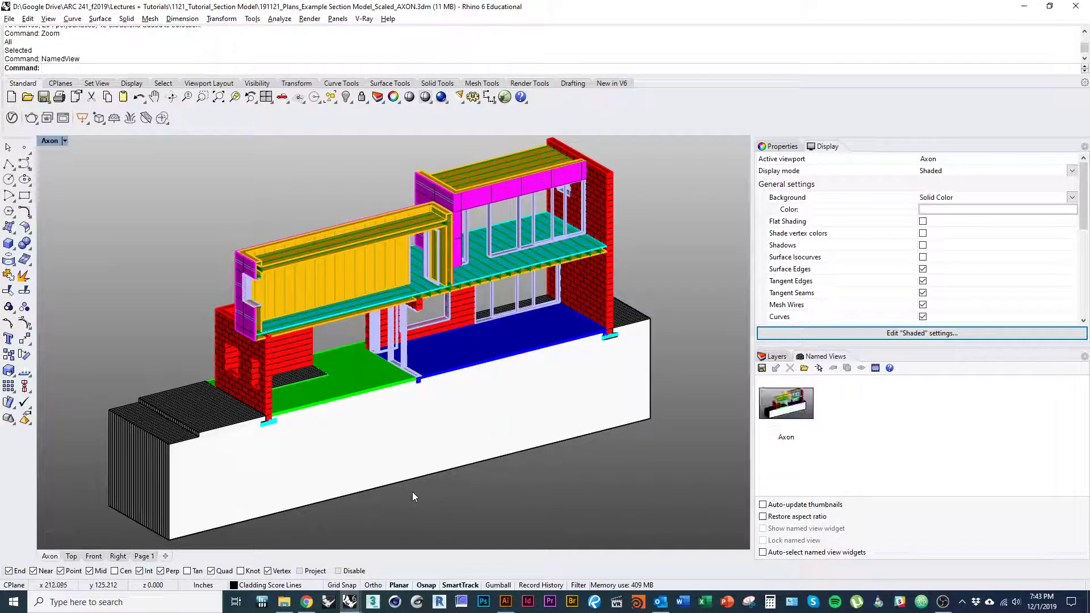
Step: Turn off the Cladding layer
click(775, 356)
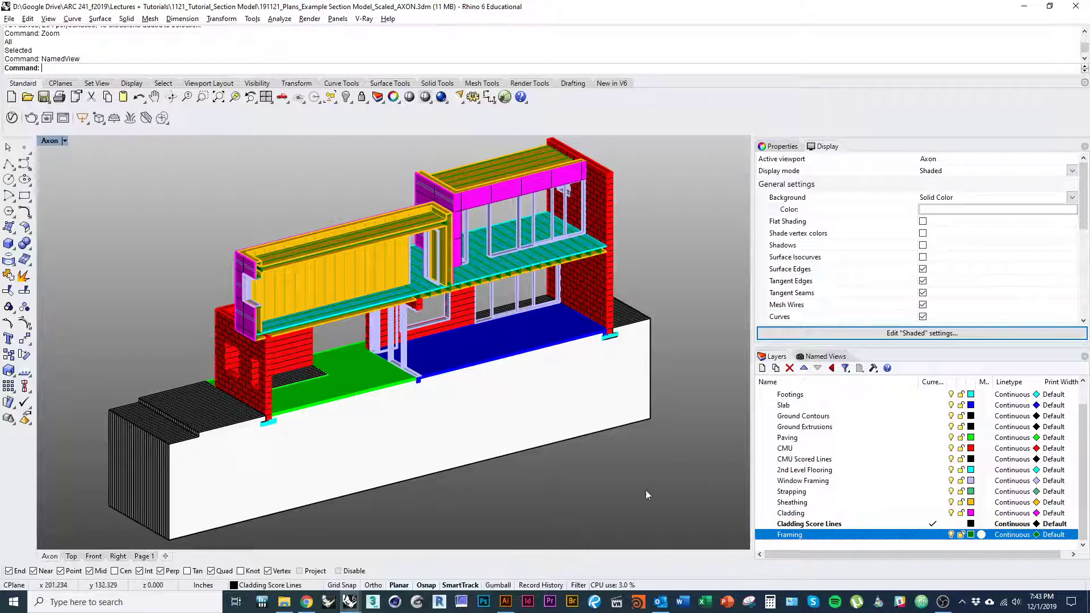
click(918, 514)
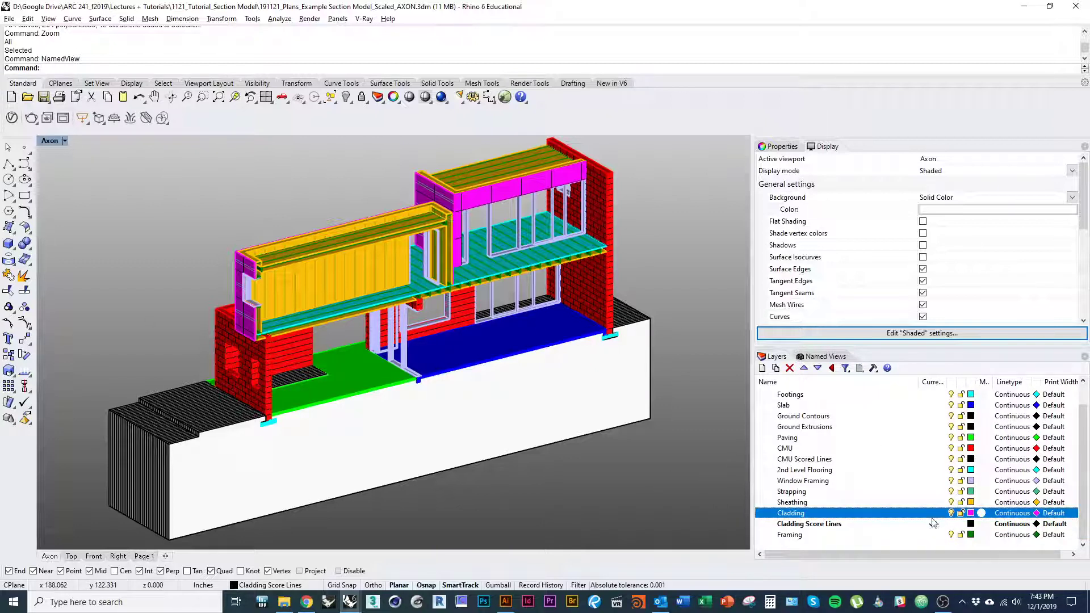
click(951, 513)
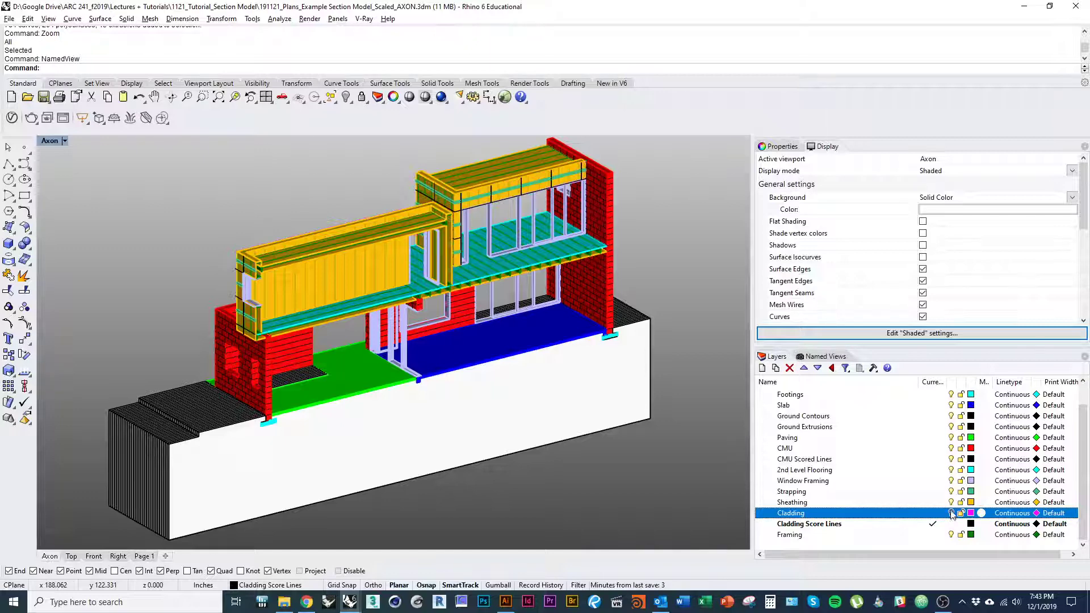
Step: Make Strapping the current layer and move it below Sheathing in the layer order
click(921, 493)
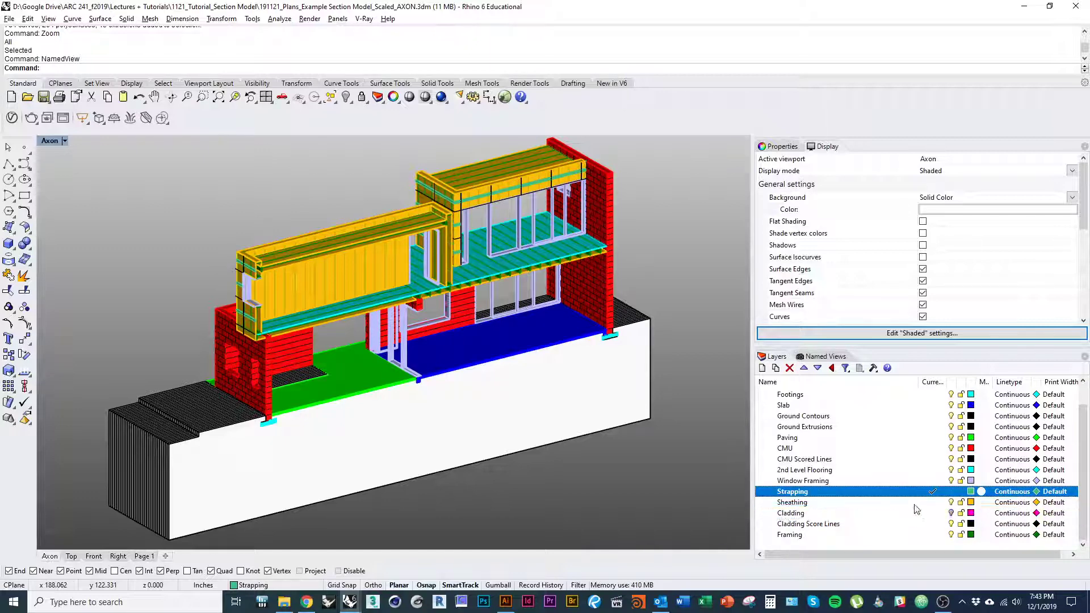
click(818, 368)
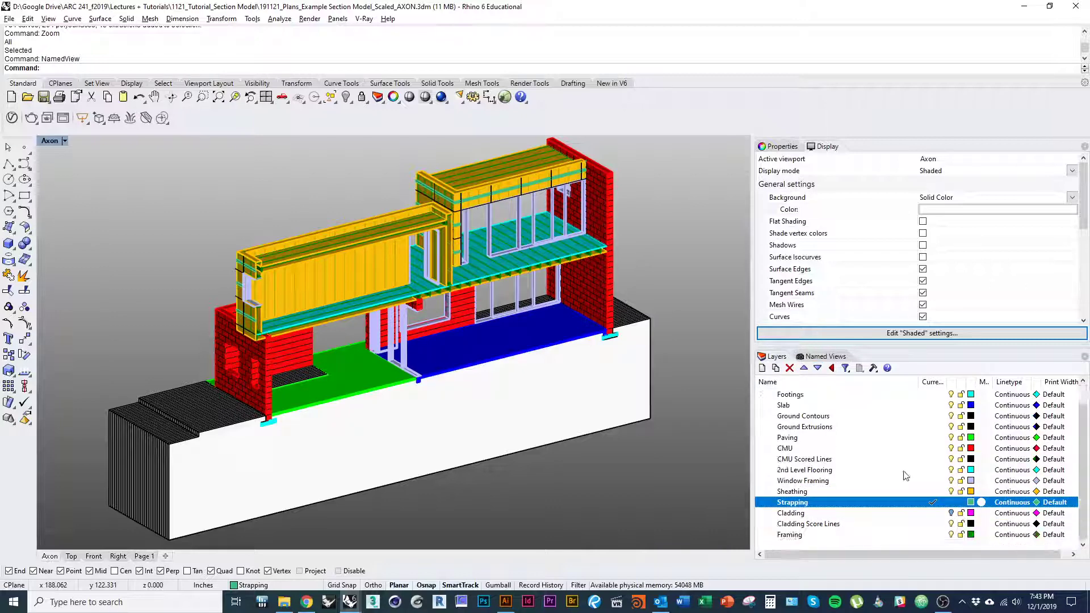
Step: Make the parent 3D layer current and turn off the Strapping and Sheathing layers
drag(951, 492, 950, 499)
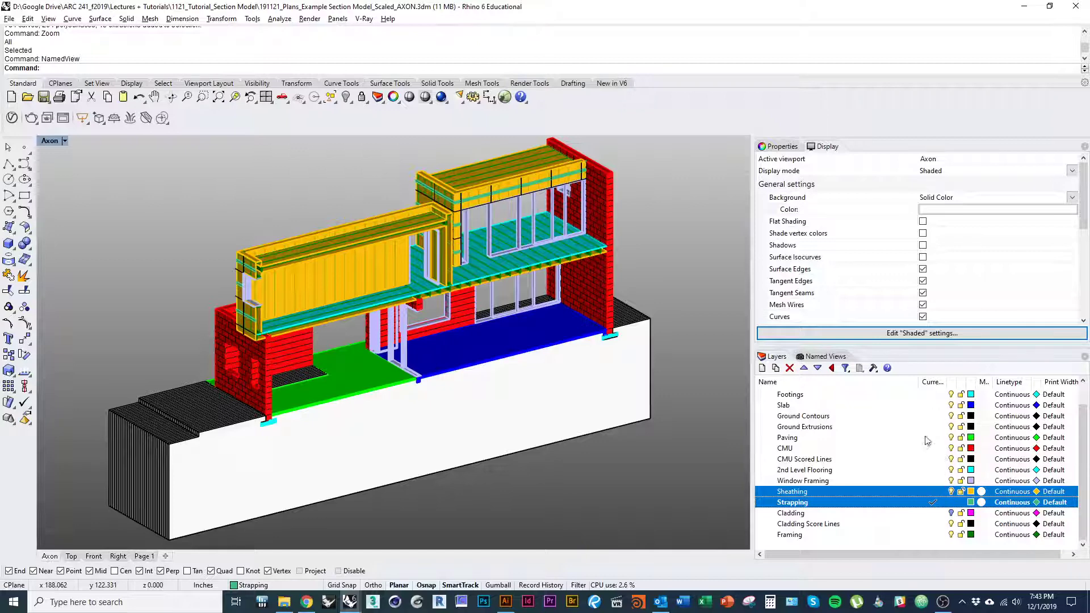
scroll(930, 443, up, 1)
click(934, 405)
scroll(942, 498, down, 2)
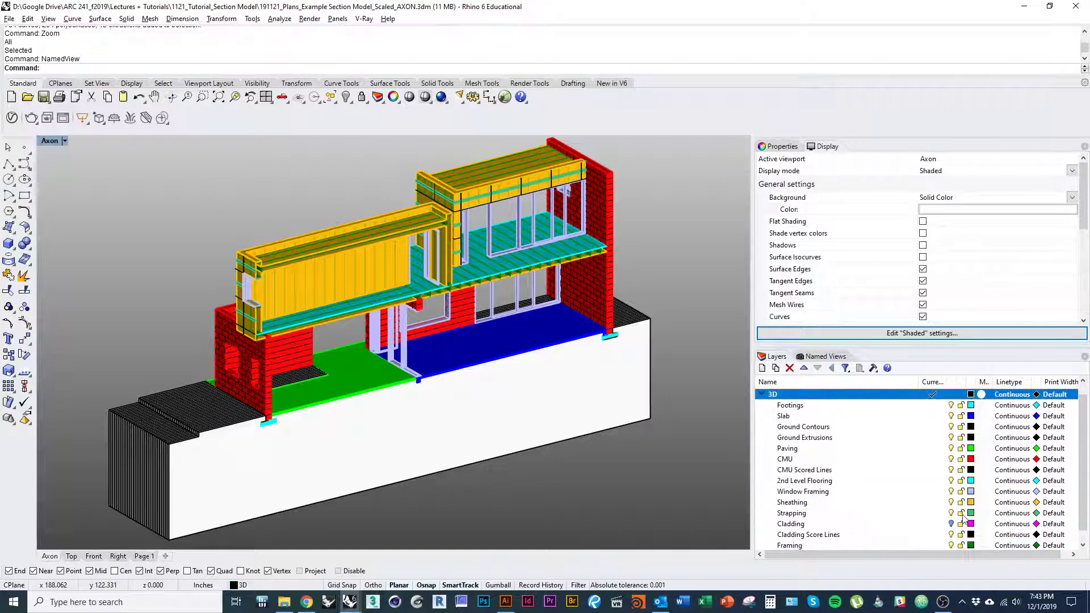
click(952, 502)
click(951, 492)
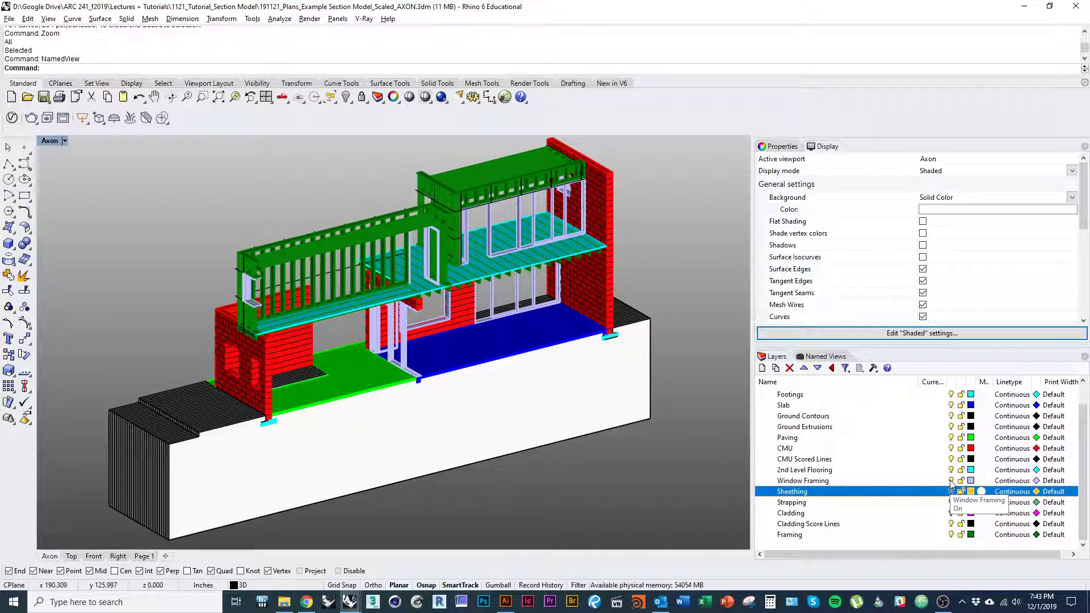
Step: Turn off the 2nd Level Flooring layer and restore the saved Axon view
right_drag(604, 466, 584, 467)
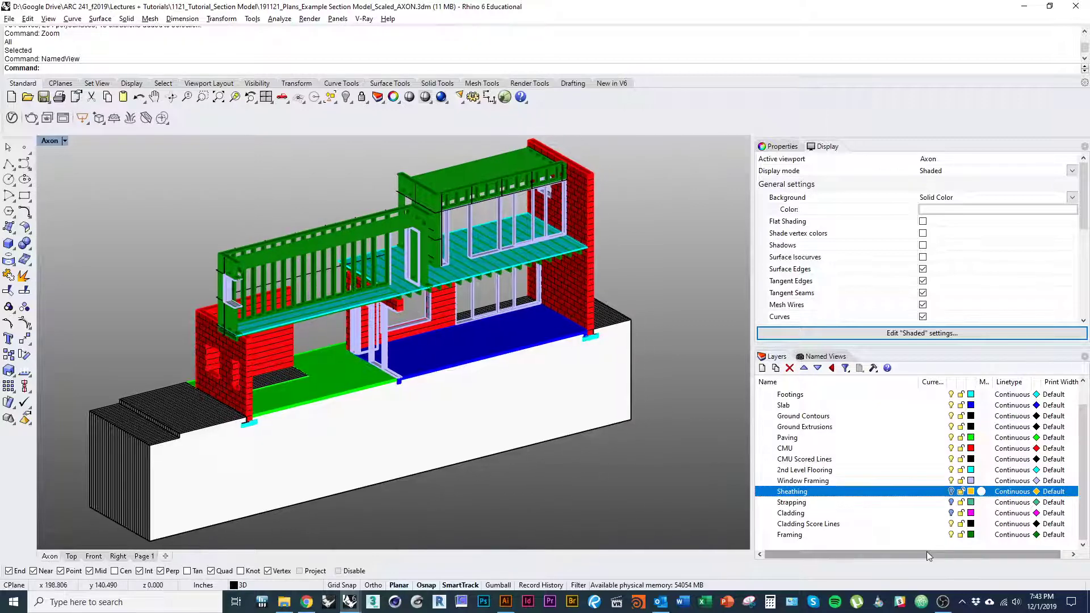
click(952, 470)
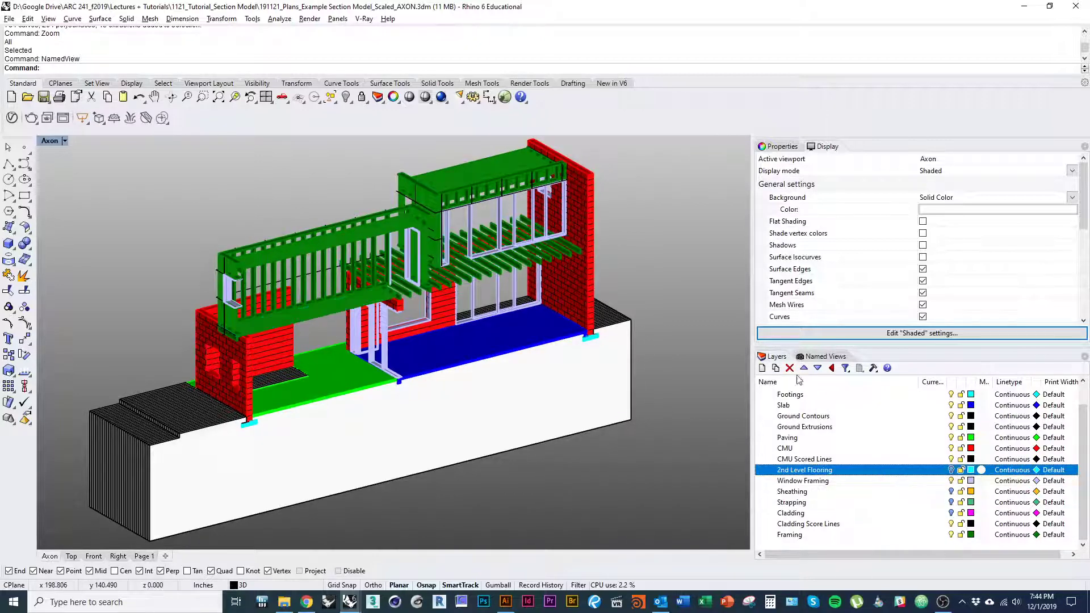
scroll(800, 409, up, 1)
right_drag(558, 475, 594, 475)
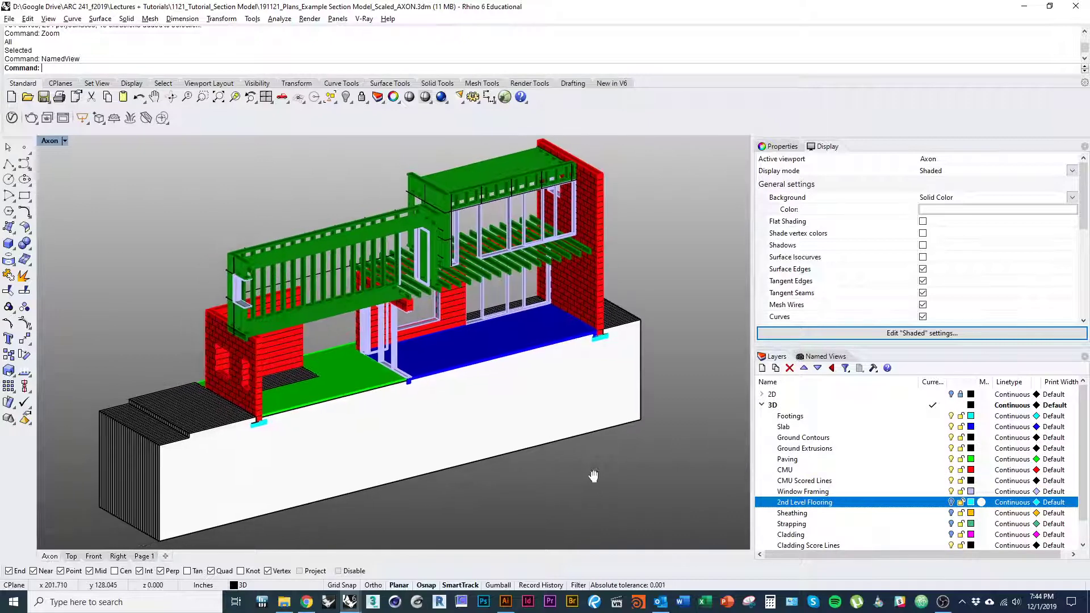
click(825, 356)
double_click(786, 402)
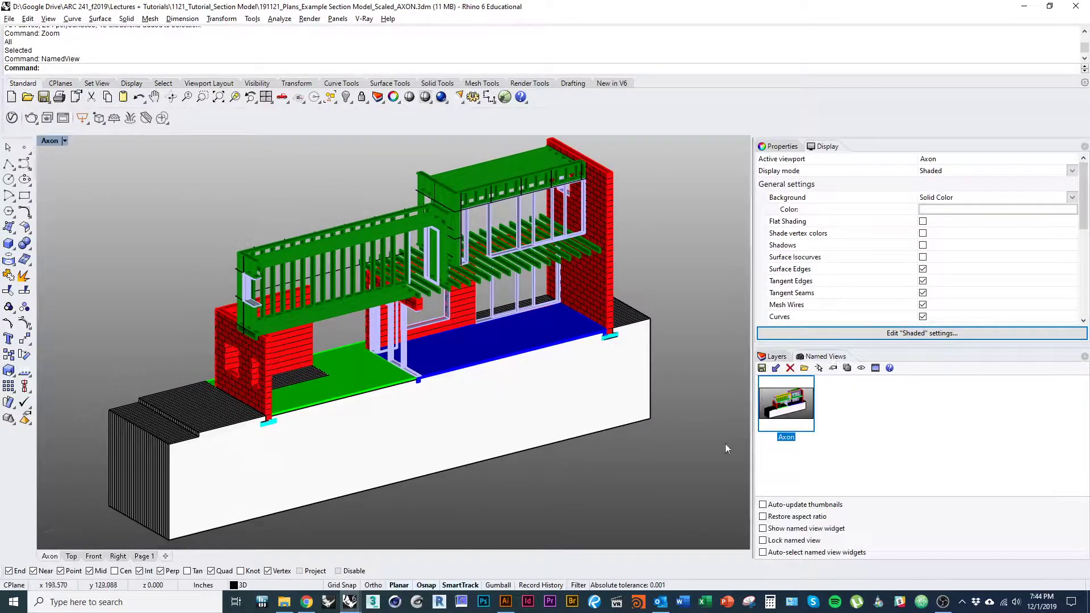
Step: Identify the layer of the leftover line above the upper windows and turn off the Cladding Score Lines layer
click(776, 356)
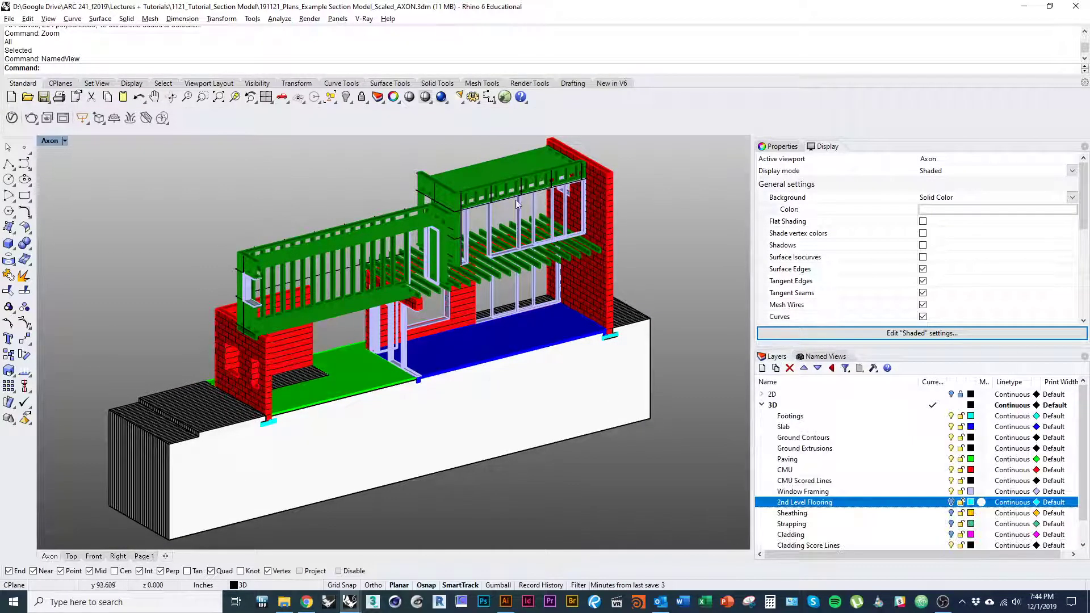
click(485, 206)
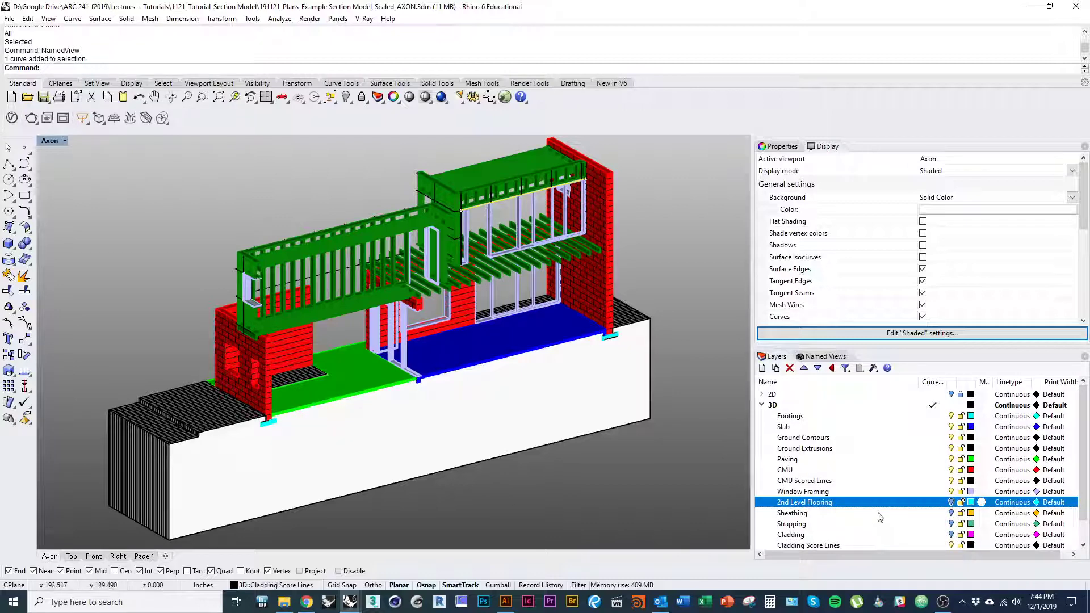
click(931, 546)
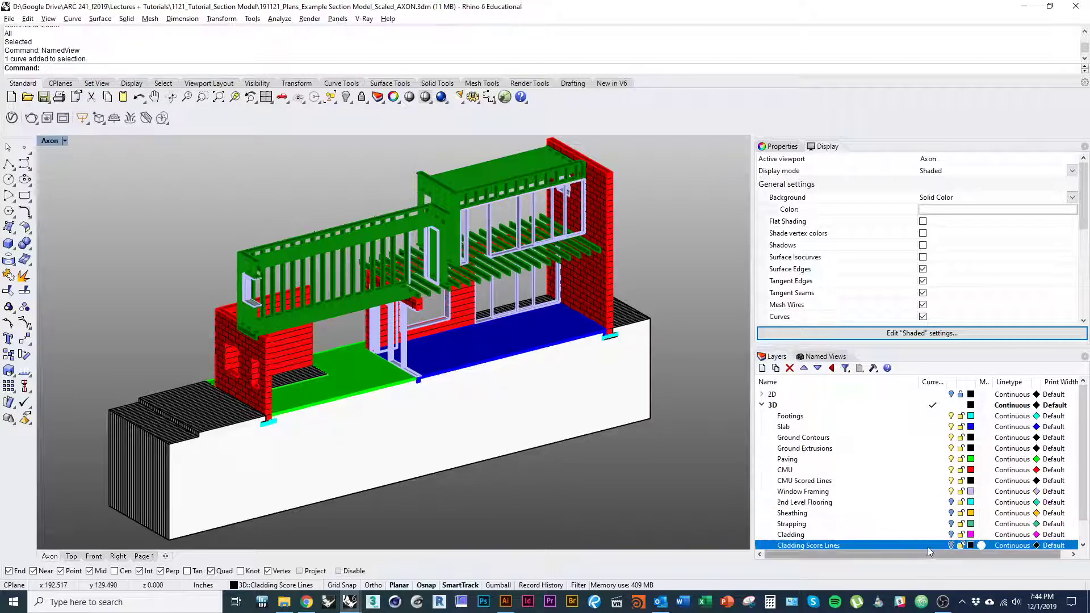
scroll(897, 528, down, 1)
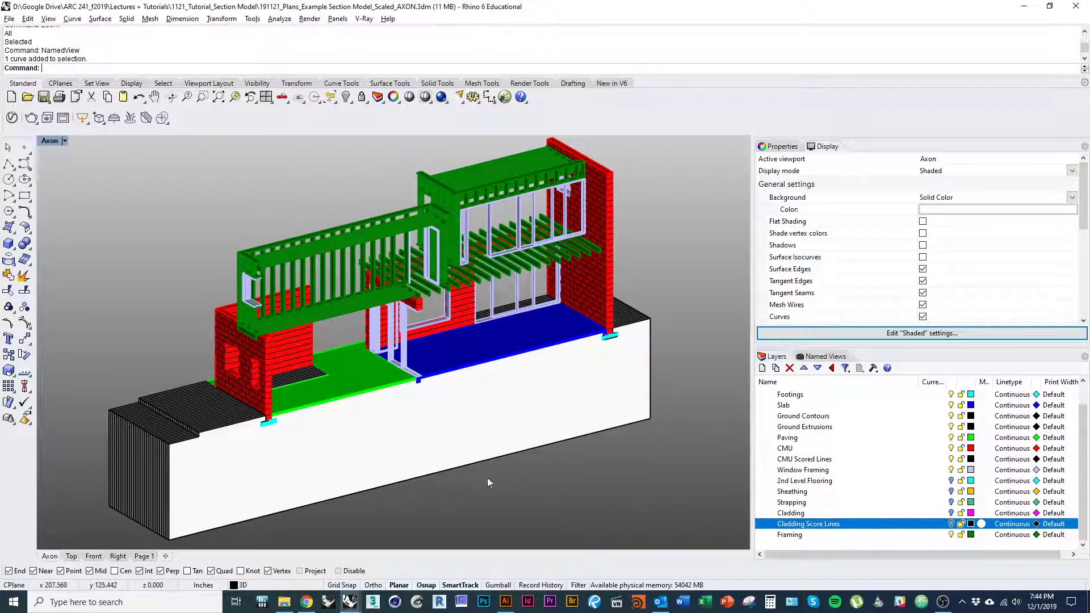
Step: Create a Make2D drawing of everything visible in the Axon view, maintaining source layers and with scene silhouette switched off
text(make2d)
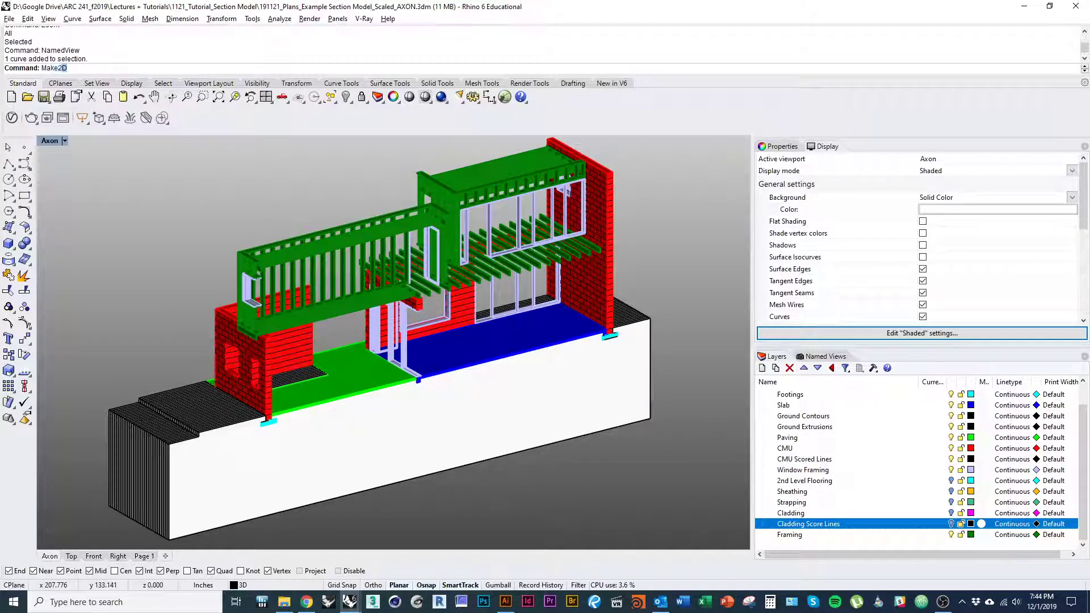
key(Return)
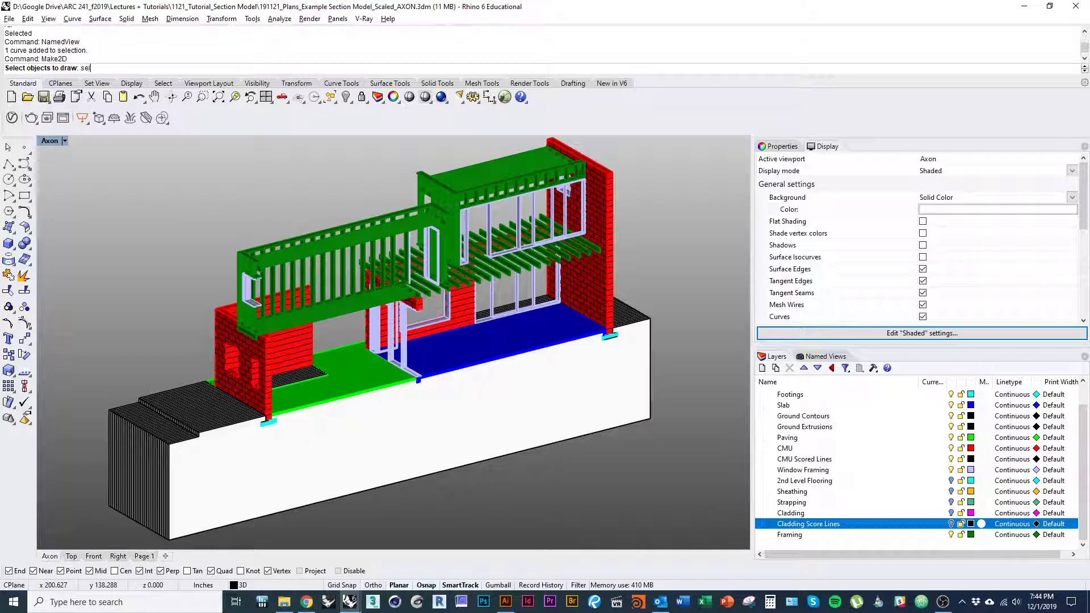
text(sible)
key(Return)
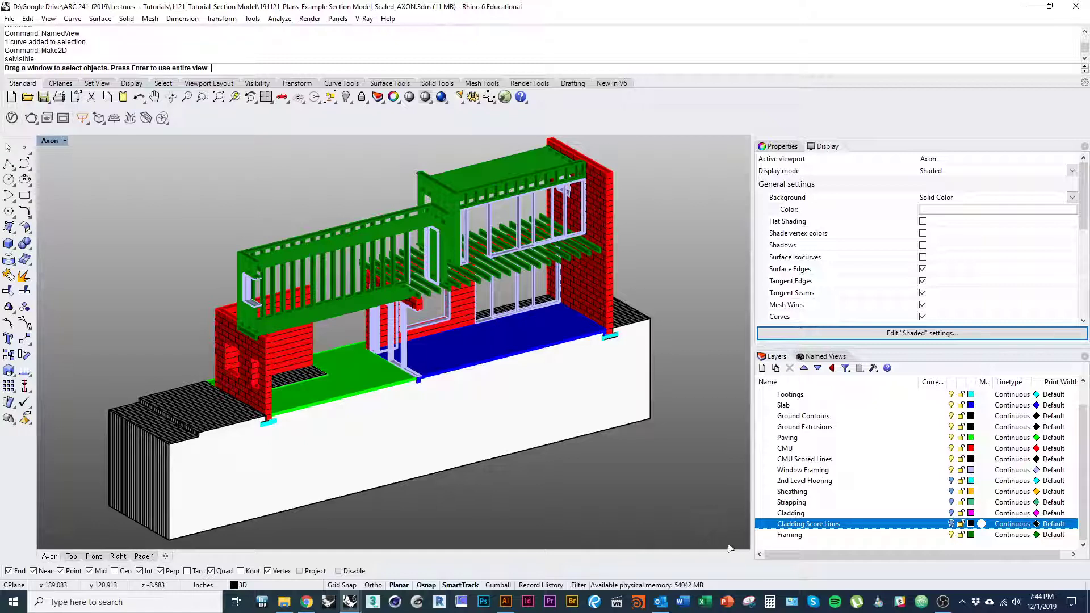
drag(728, 544, 76, 137)
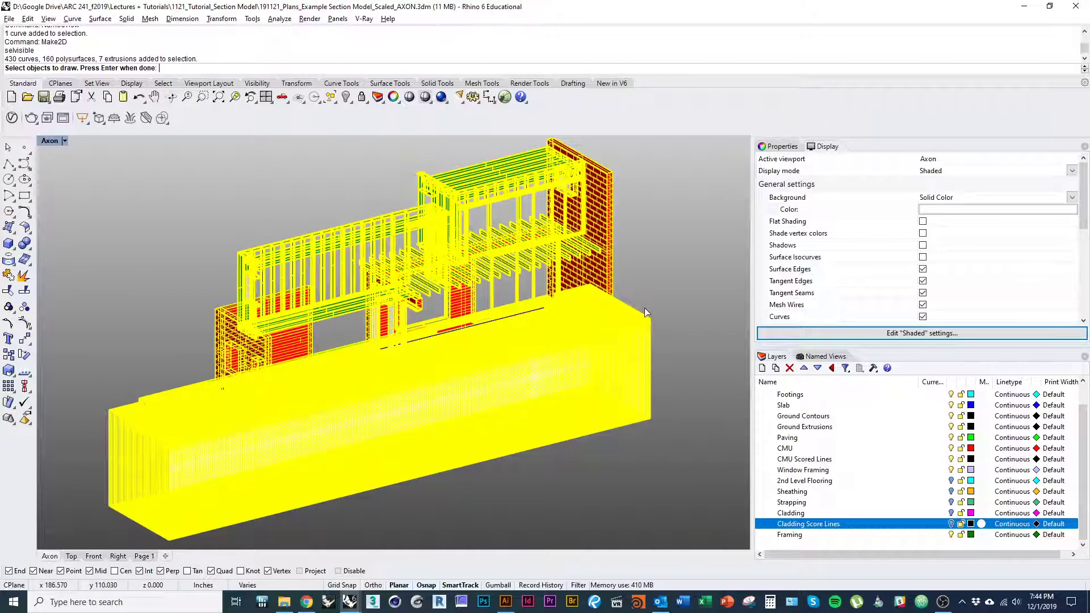
key(Return)
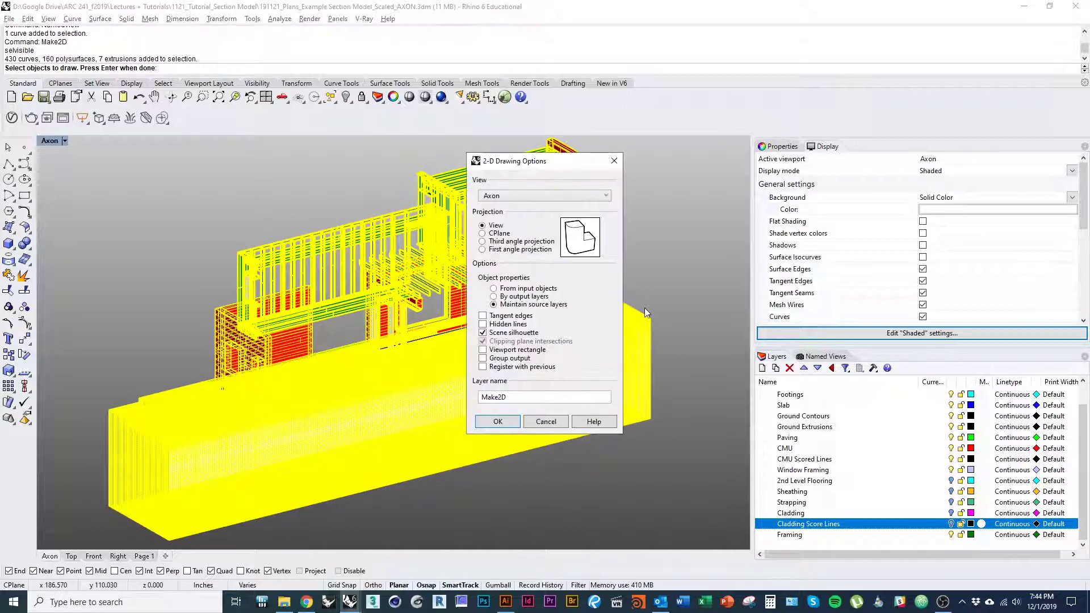
mouse_move(503, 169)
mouse_down()
mouse_move(171, 177)
mouse_move(146, 195)
mouse_up()
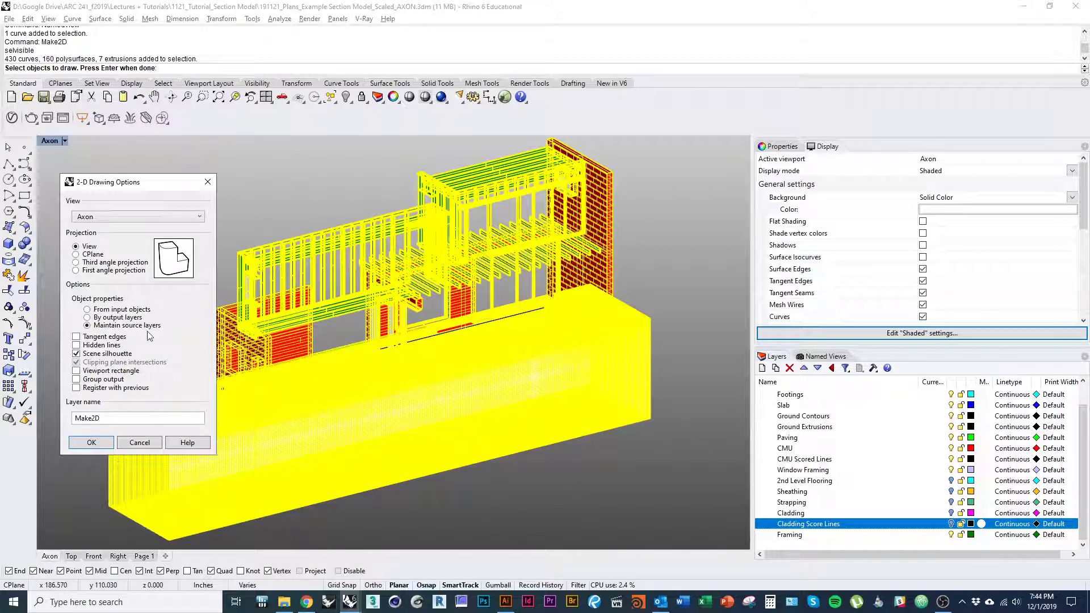
click(92, 354)
click(91, 442)
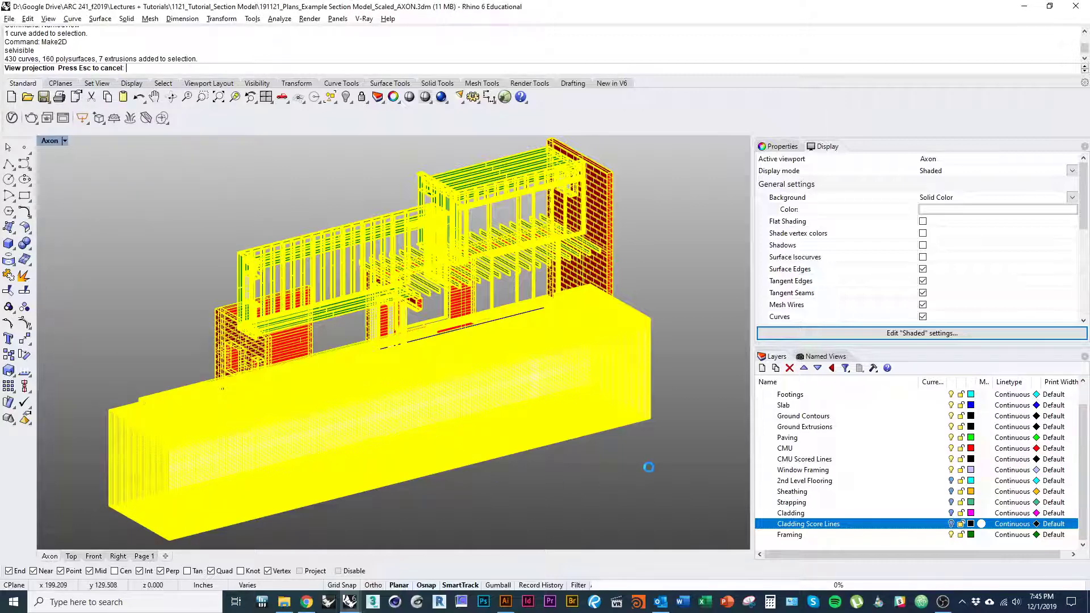
key(alt+Tab)
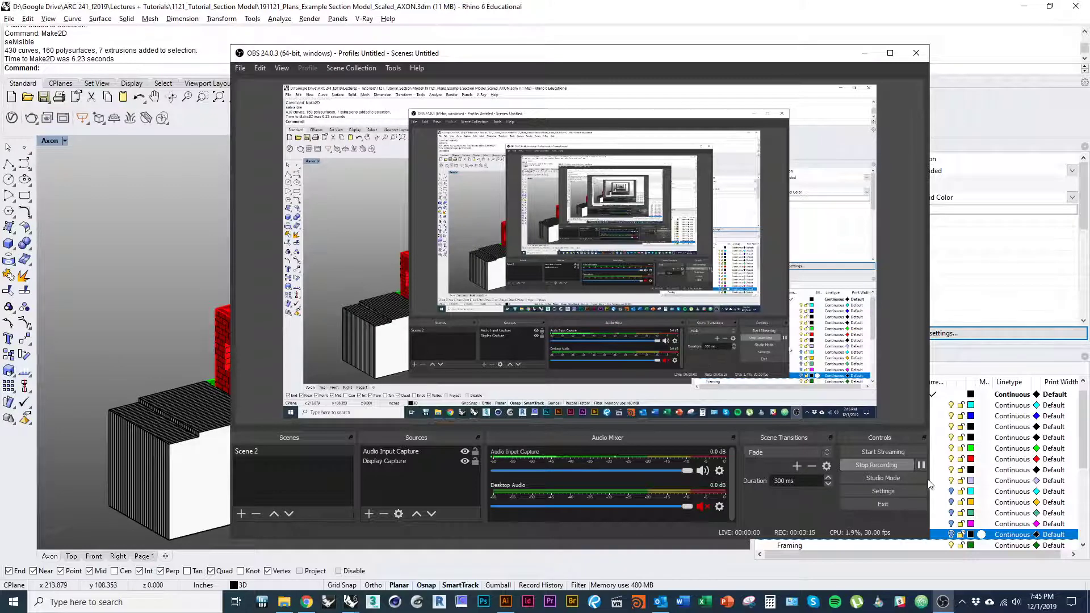
click(175, 356)
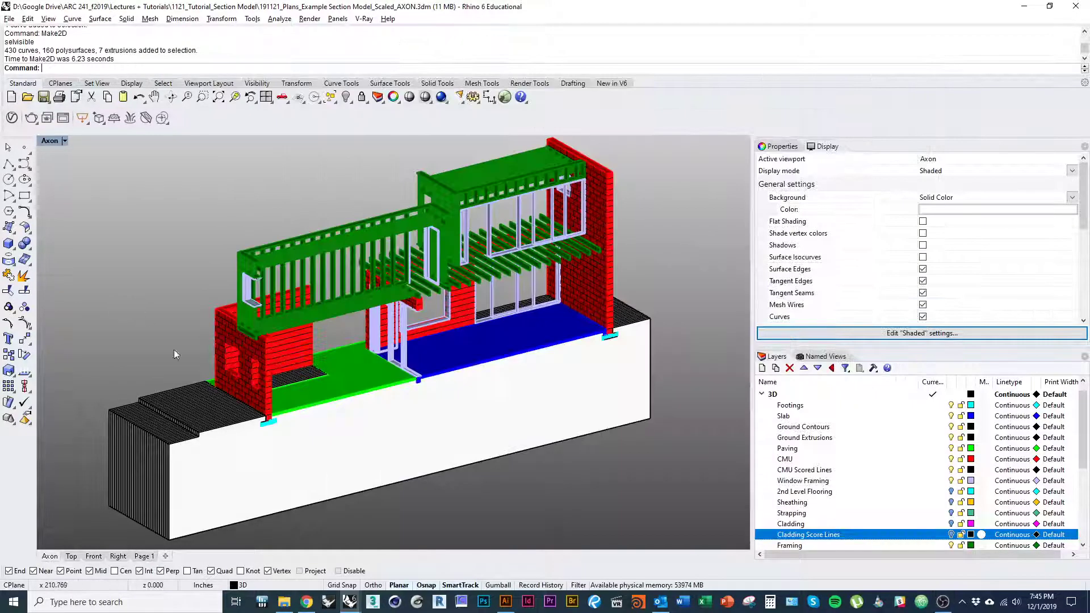
right_drag(361, 423, 357, 421)
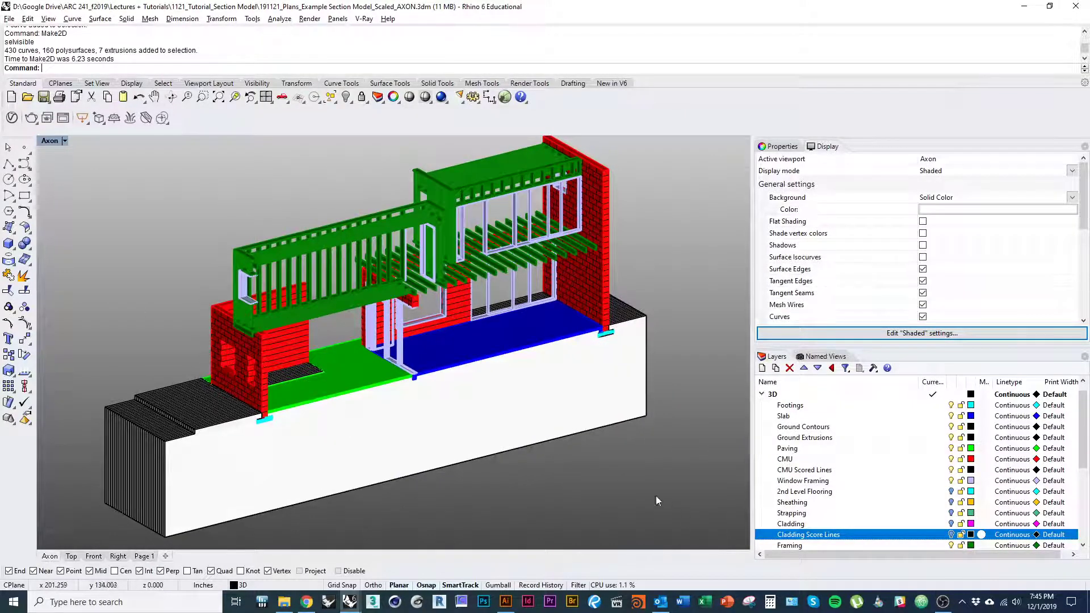
Step: In the Top viewport, select all curves of the new 2D drawing near the origin and move them to the left of the green axis
click(71, 556)
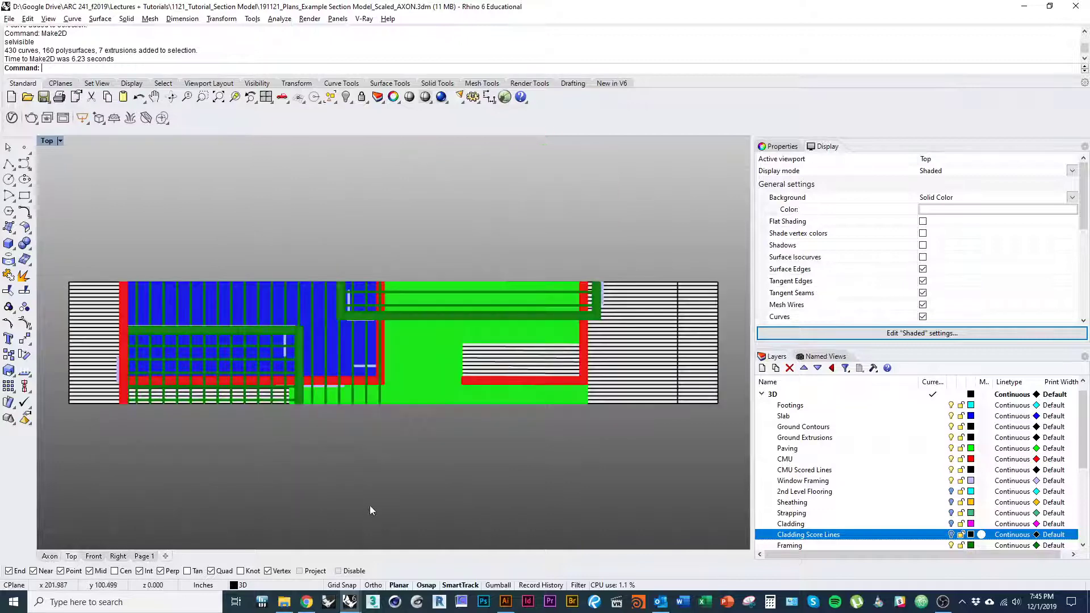
text(t)
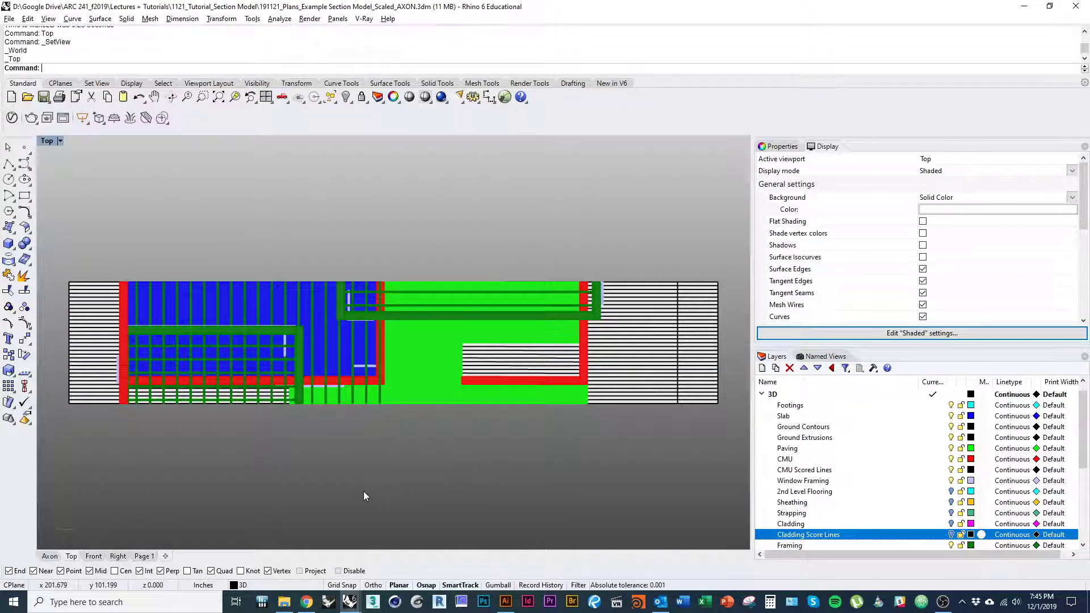
ctrl+right_drag(450, 318, 519, 347)
scroll(516, 351, down, 5)
mouse_move(372, 407)
right_down()
mouse_move(427, 400)
mouse_move(364, 431)
right_up()
scroll(349, 395, up, 13)
mouse_move(154, 472)
mouse_down()
mouse_move(283, 420)
mouse_move(497, 251)
mouse_up()
right_drag(435, 378, 474, 393)
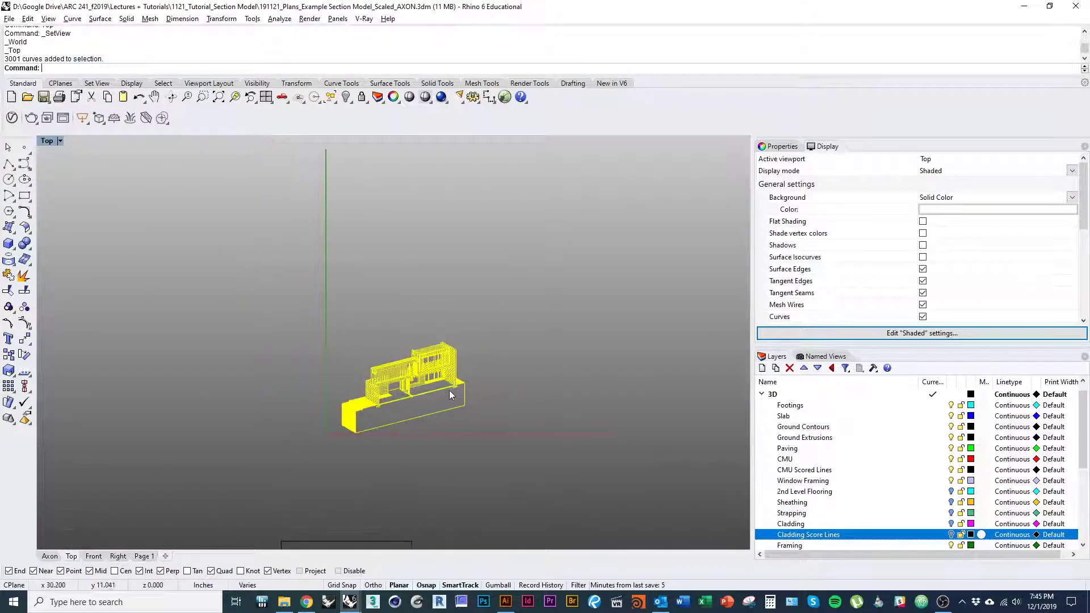
drag(449, 390, 256, 385)
click(296, 463)
right_drag(374, 474, 340, 471)
Step: Return to the Axon viewport and restore the saved Axon view
click(50, 556)
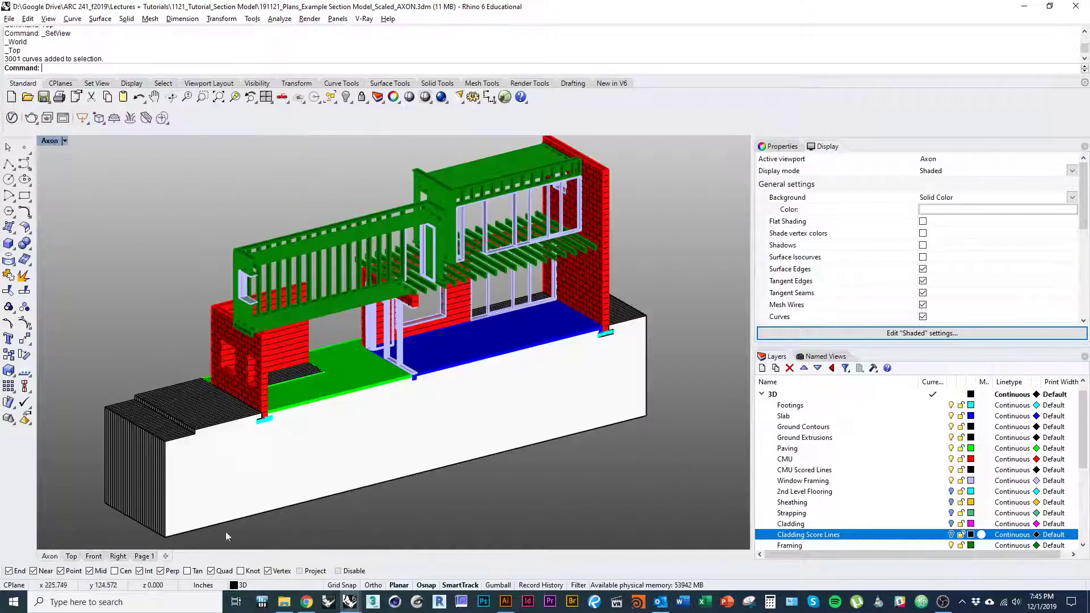
click(824, 357)
double_click(806, 414)
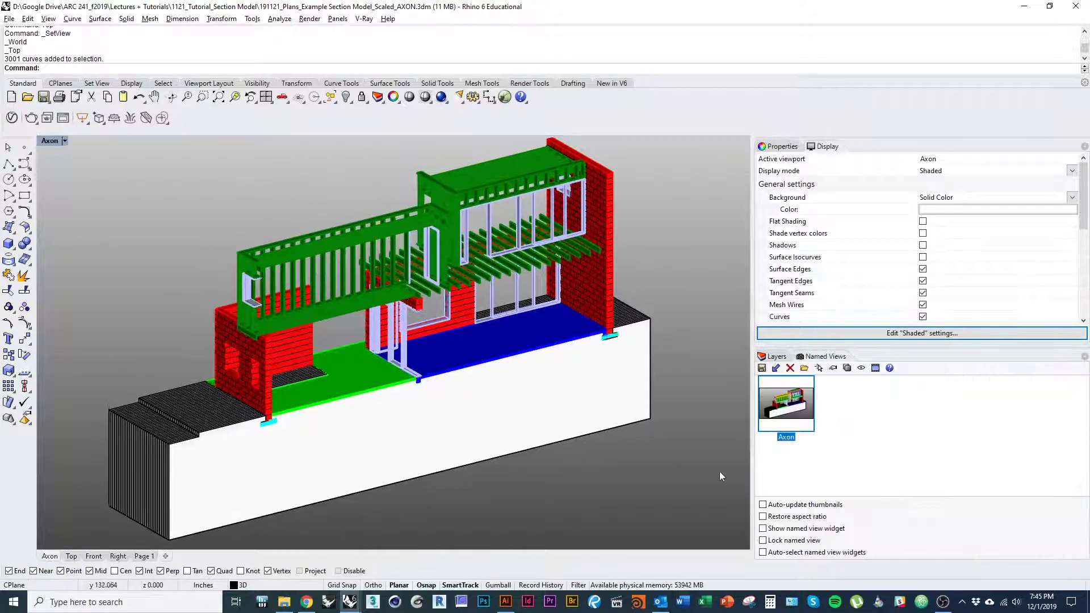
Step: Turn on the Cladding, Cladding Score Lines, Sheathing, 2nd Level Flooring and Strapping layers
click(775, 356)
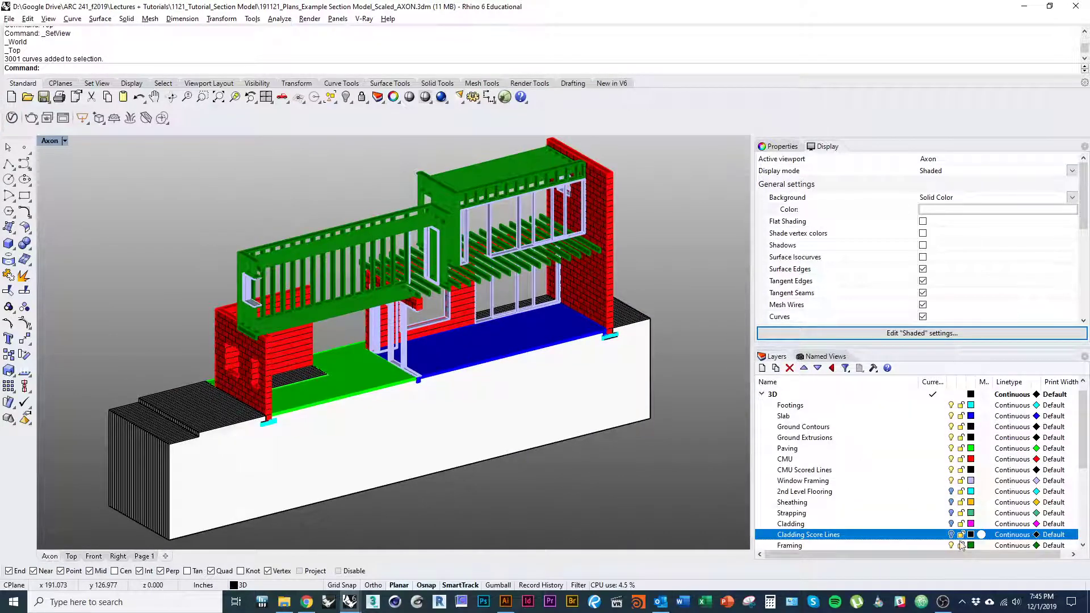
click(951, 523)
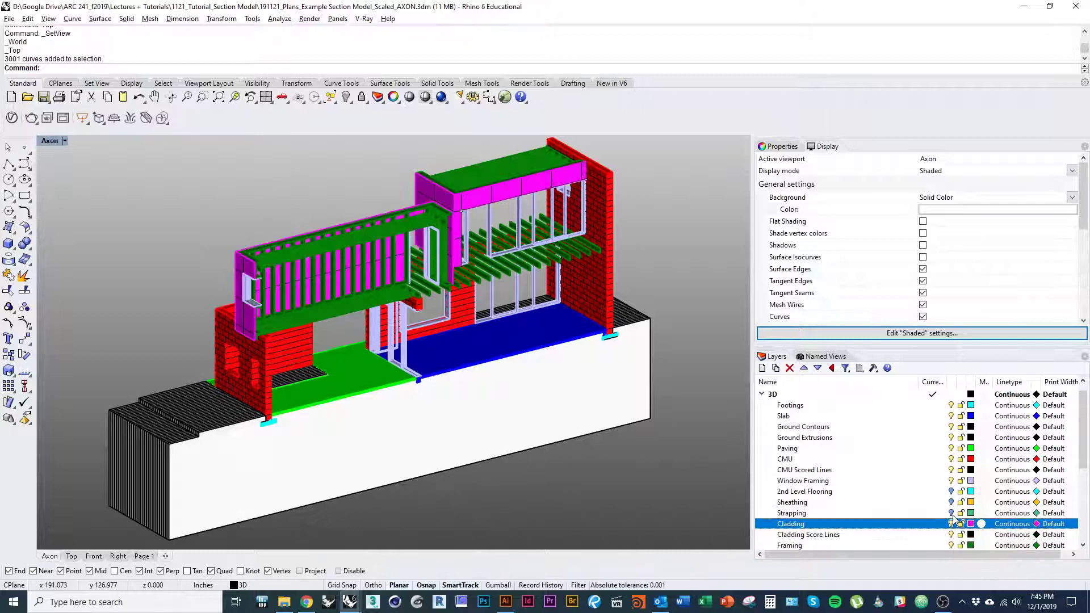
click(951, 502)
click(951, 491)
click(951, 513)
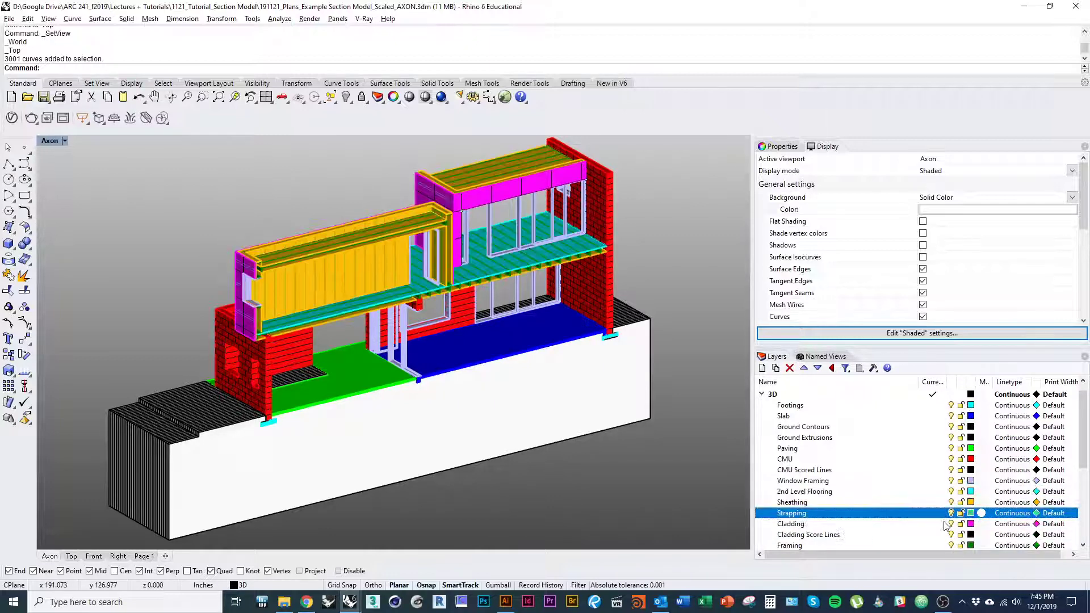
Step: Select all objects on the layers from 2nd Level Flooring through Cladding Score Lines and create their Make2D drawing from the Axon view, maintaining source layers
click(913, 535)
shift+click(892, 491)
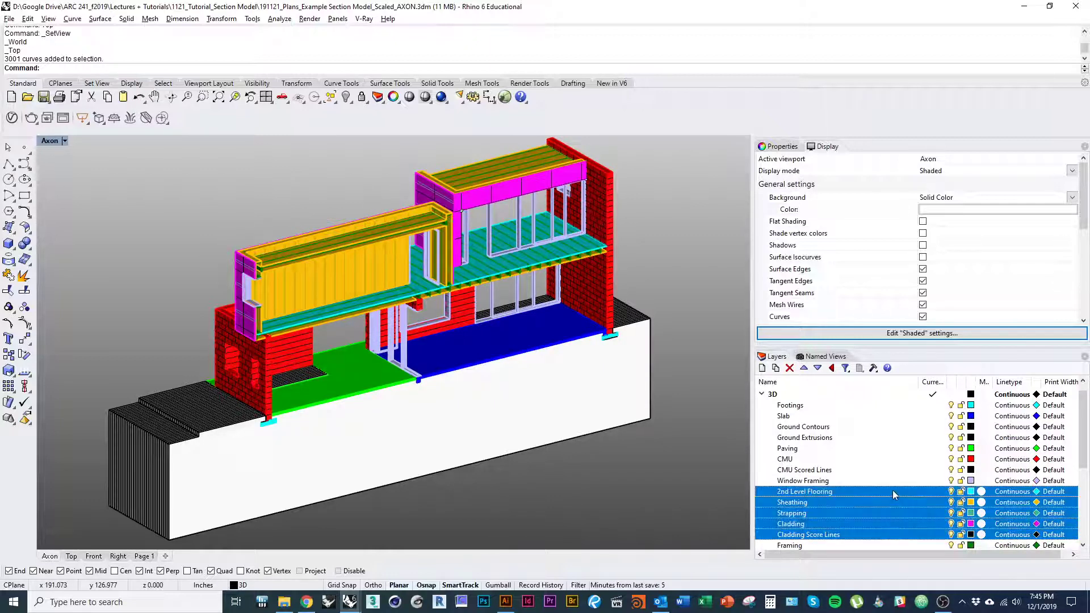
right_click(892, 491)
click(990, 414)
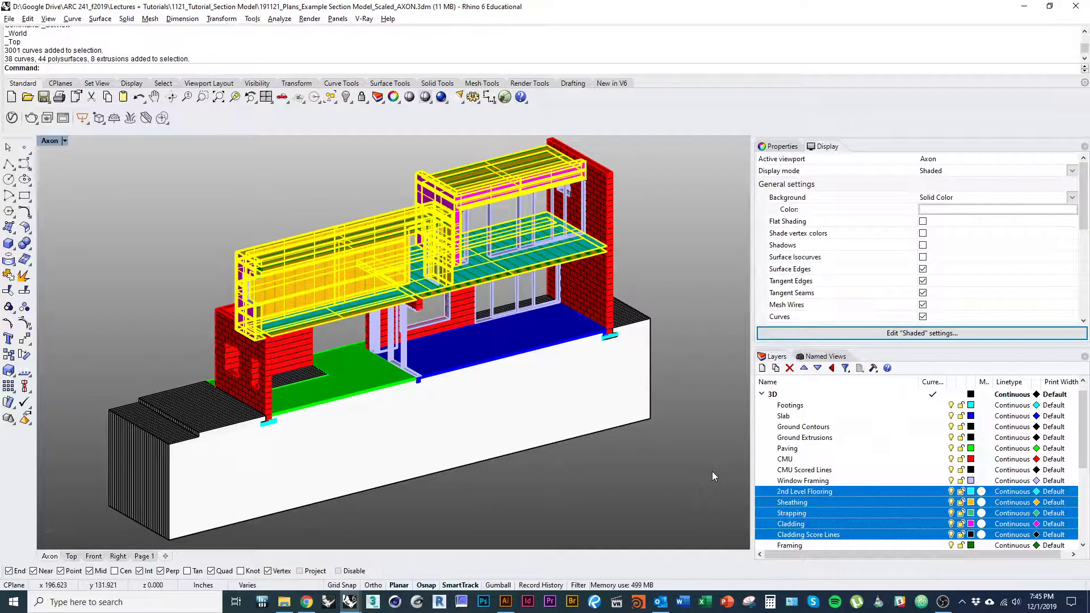
key(Return)
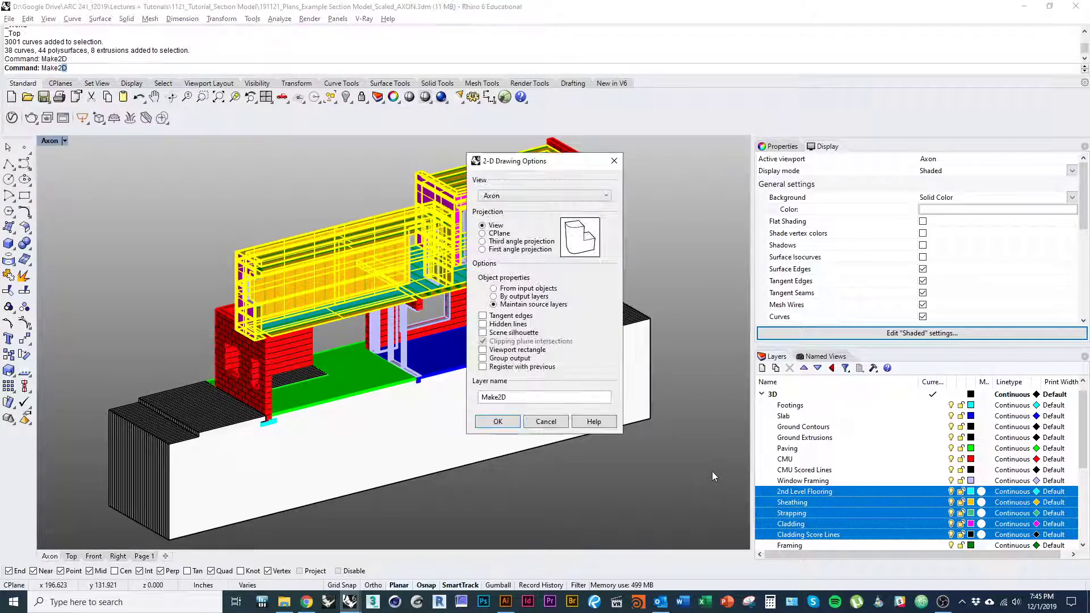
click(501, 419)
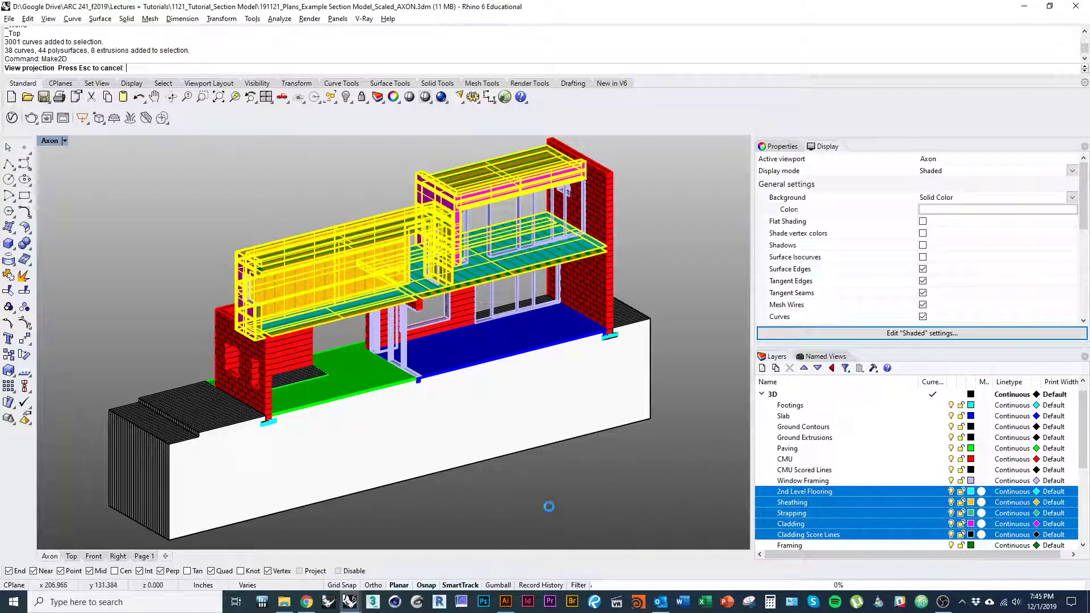
Step: In the Top viewport, move the new envelope linework onto the framing drawing, snapping a corner at its left end to the matching framing corner
click(70, 556)
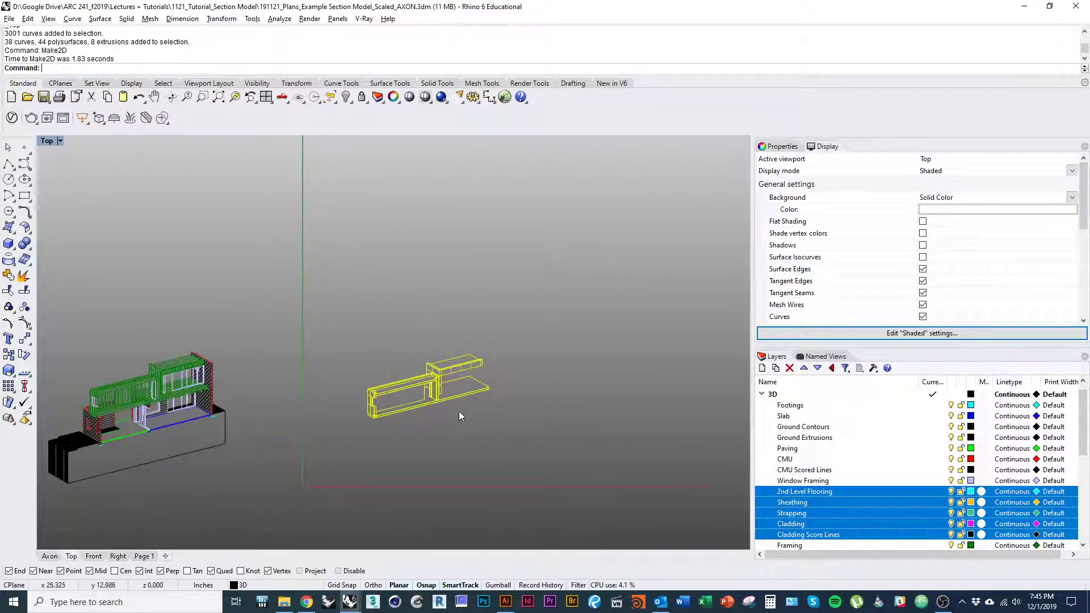
text(m)
key(Return)
scroll(482, 376, up, 14)
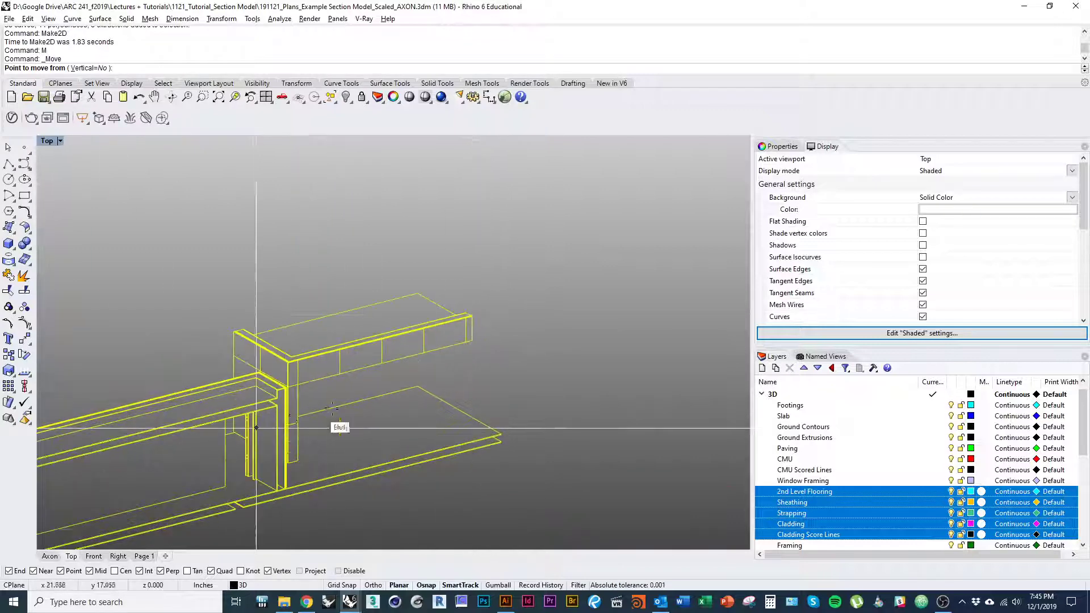
right_drag(322, 427, 600, 365)
scroll(316, 333, up, 10)
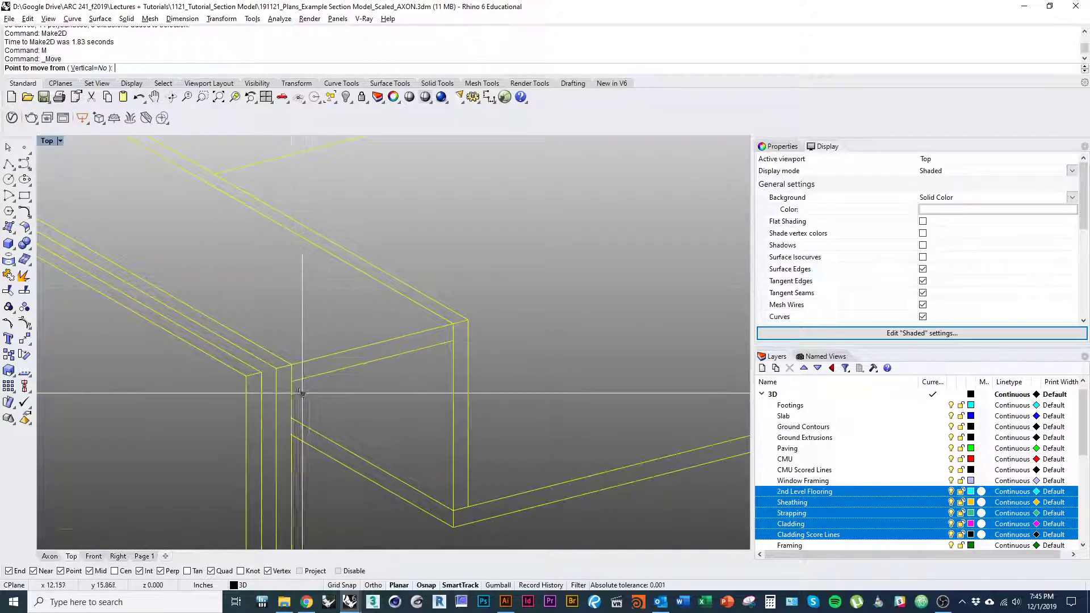
click(293, 381)
scroll(482, 341, down, 10)
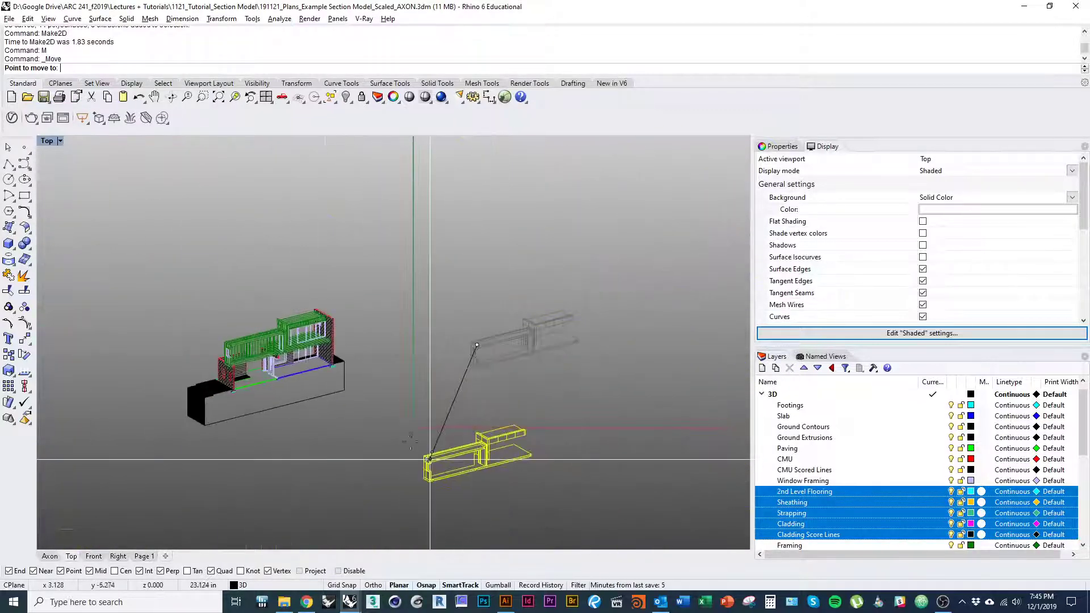
scroll(225, 319, up, 15)
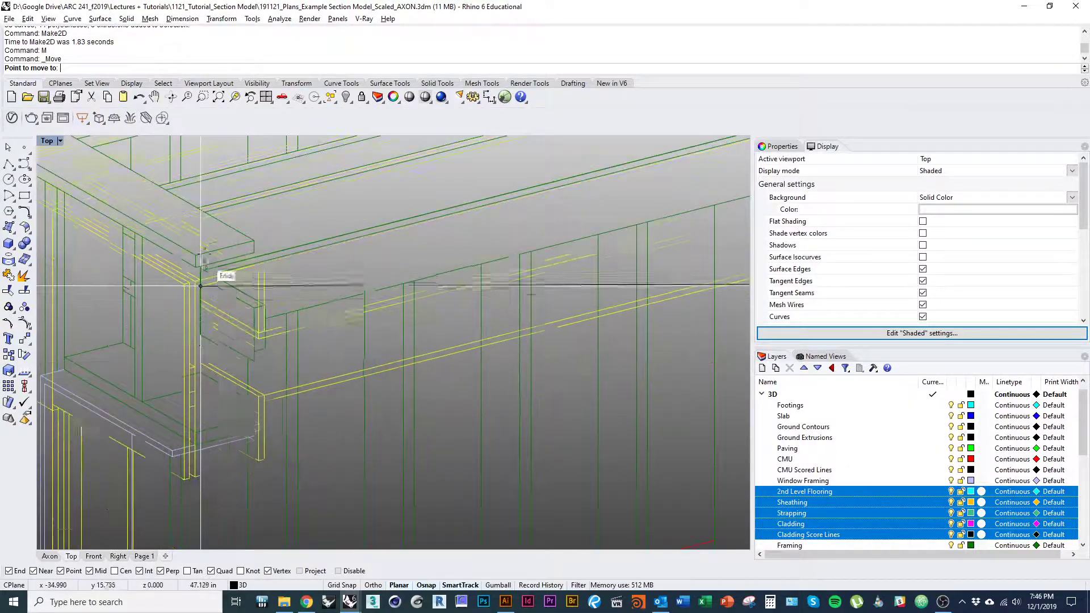
scroll(207, 229, up, 2)
click(182, 233)
scroll(188, 463, down, 8)
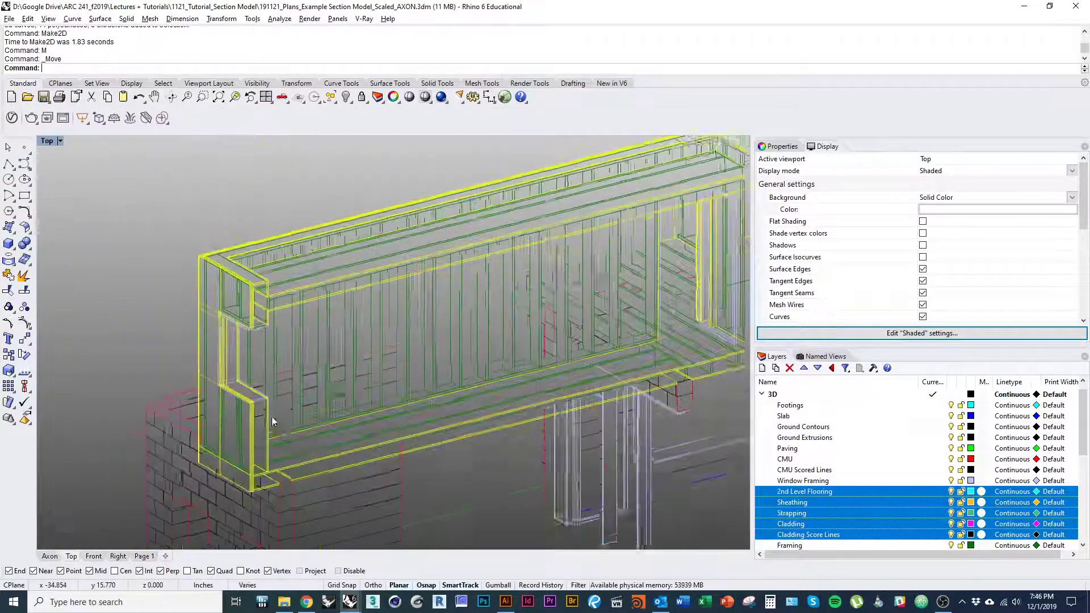
scroll(188, 466, down, 4)
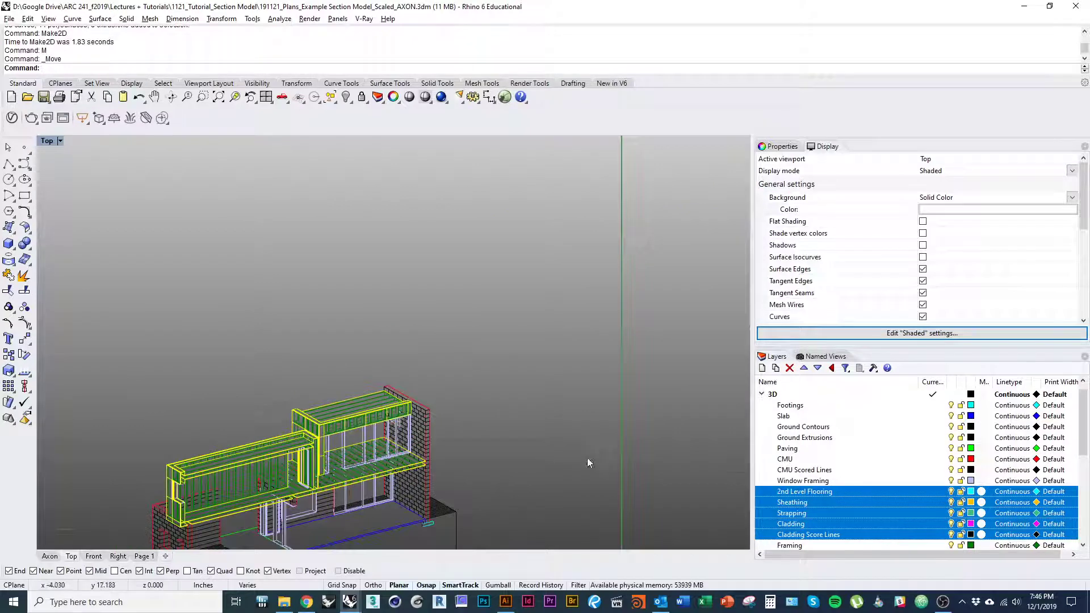
Step: Move the envelope linework straight up about 14.3 inches above the framing drawing to form an exploded axonometric
text(M)
key(Return)
click(529, 505)
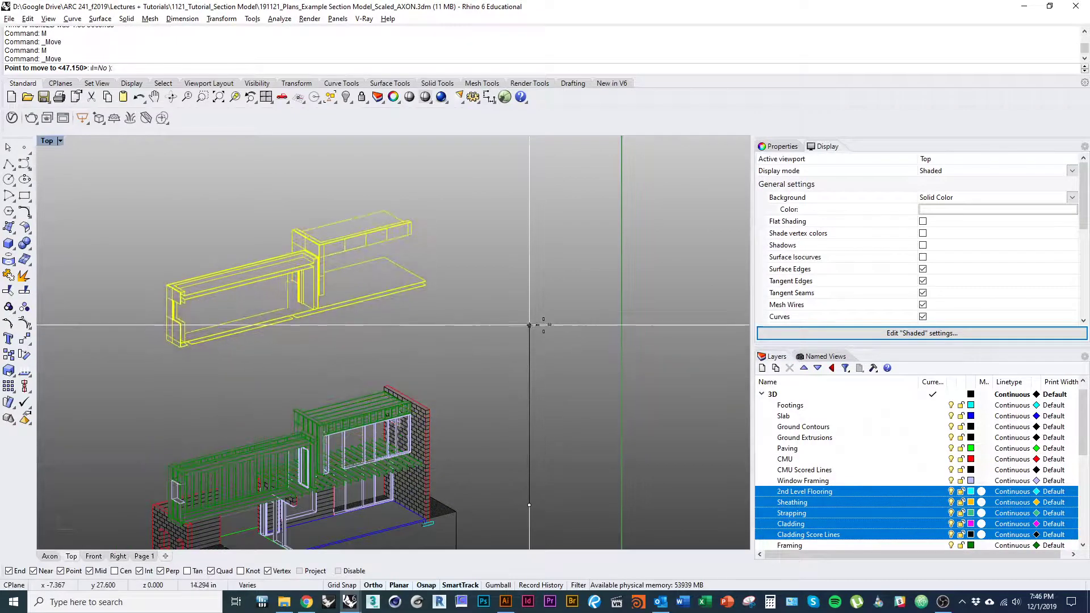
click(530, 325)
Step: Examine the lower 2D drawing up close around the masonry wall openings and ground steps, selecting one short vertical line in the opening
scroll(505, 446, up, 5)
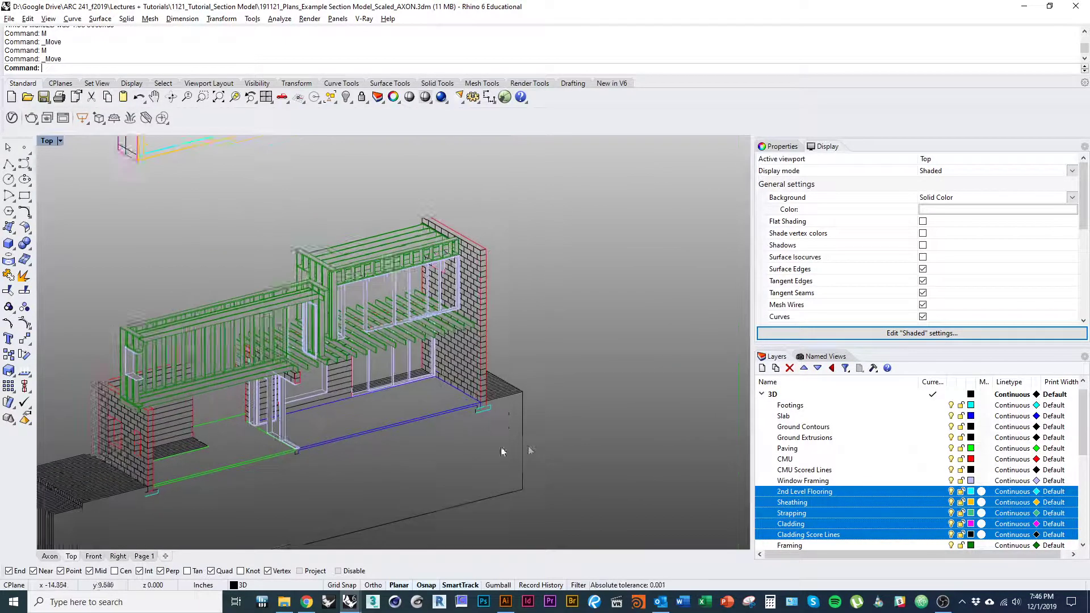
right_drag(502, 452, 576, 440)
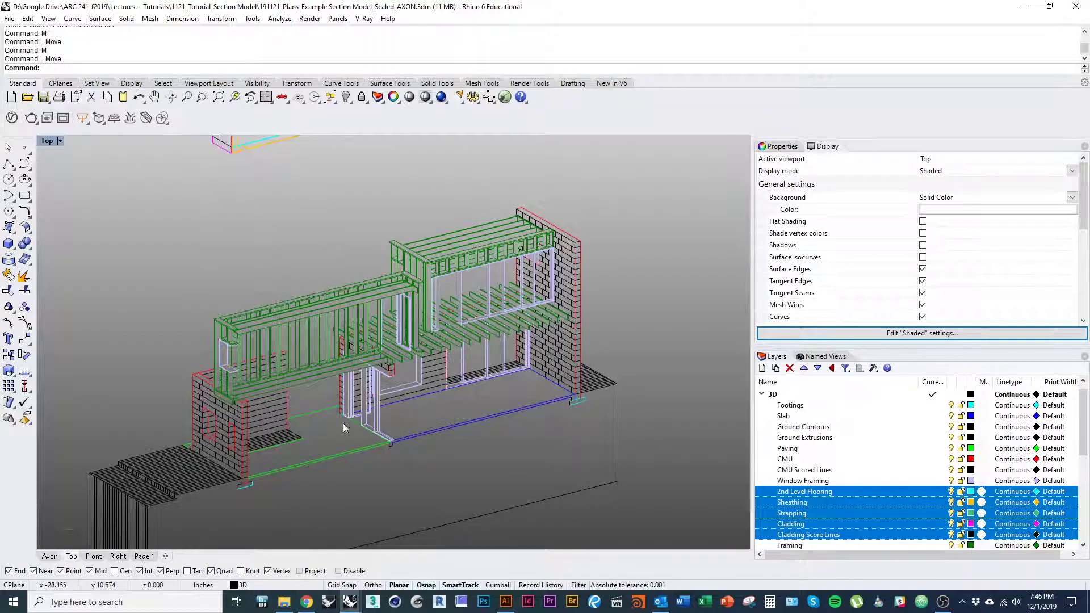
scroll(238, 476, up, 13)
right_drag(273, 434, 338, 480)
right_drag(324, 434, 327, 411)
scroll(353, 413, up, 6)
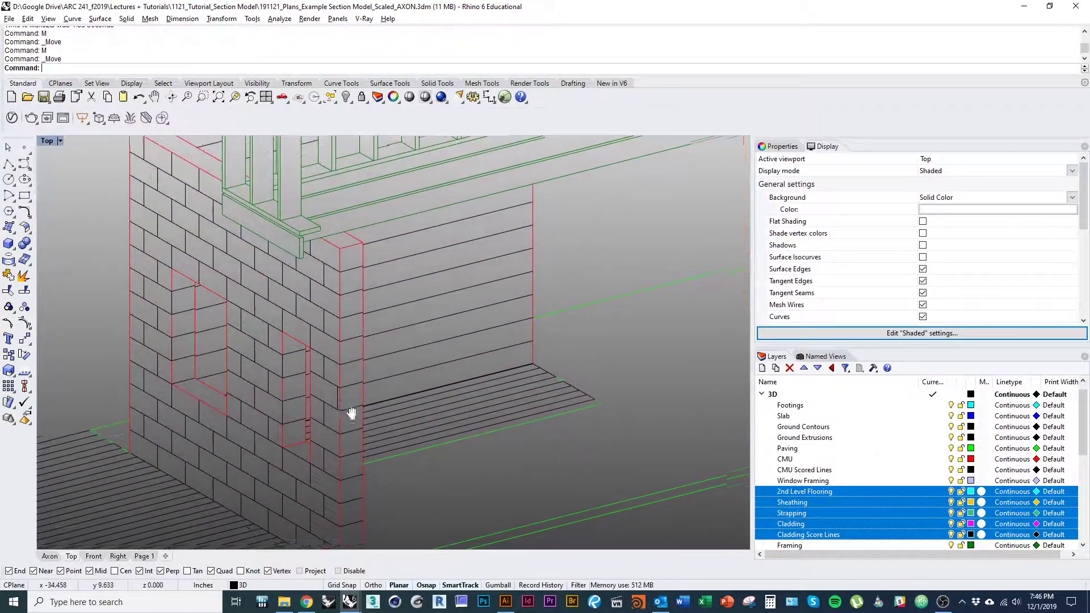
click(301, 359)
scroll(302, 359, down, 5)
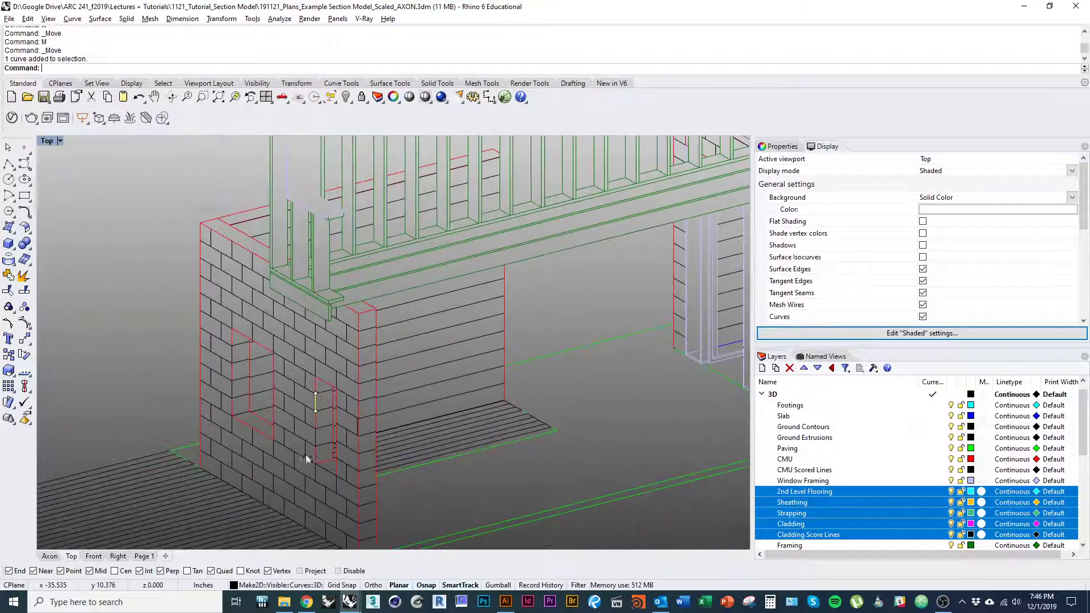
scroll(165, 359, up, 2)
scroll(240, 440, up, 3)
scroll(278, 410, up, 3)
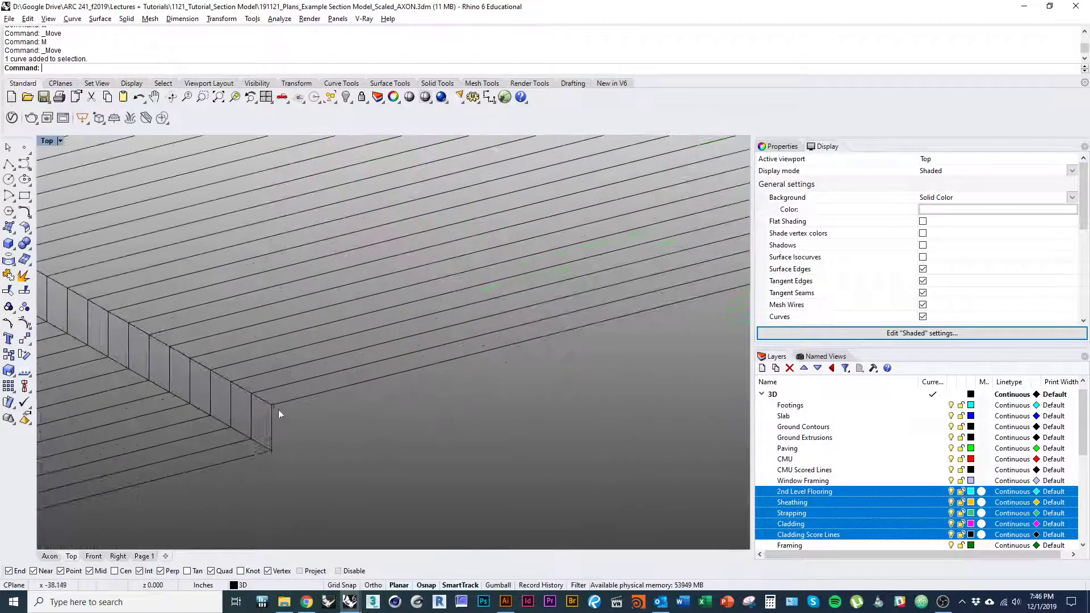
Step: Delete the extra lines at the front corner of the upper ground step in the lower 2D drawing
scroll(410, 450, up, 3)
click(403, 441)
text(D)
key(Return)
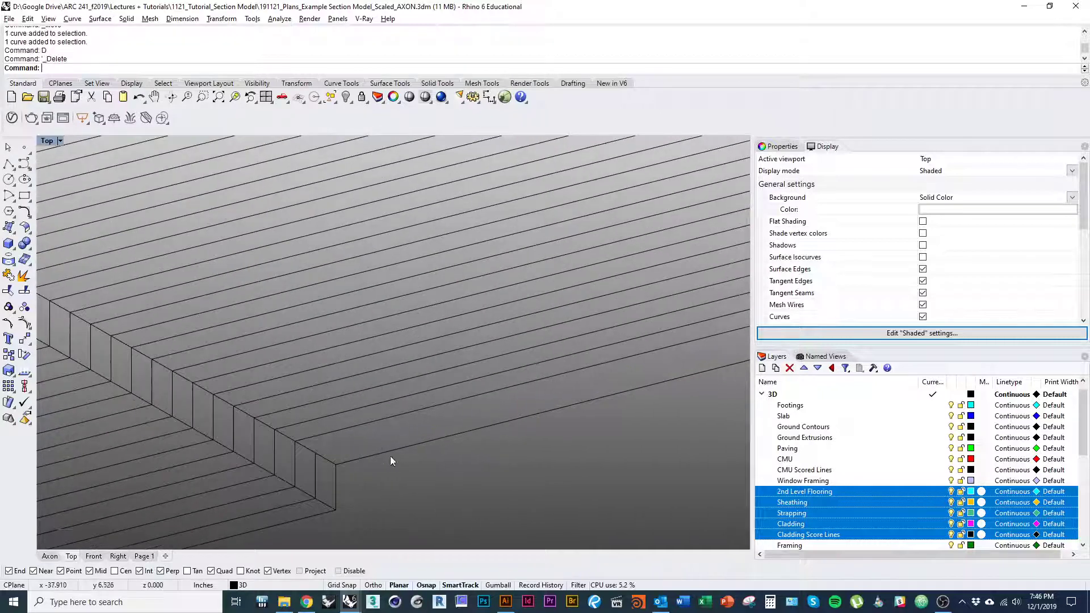
Step: Delete the contour lines running across the upper ground surface beside the masonry wall, keeping the ground's outline
right_drag(390, 456, 307, 435)
scroll(307, 439, down, 2)
scroll(316, 469, up, 2)
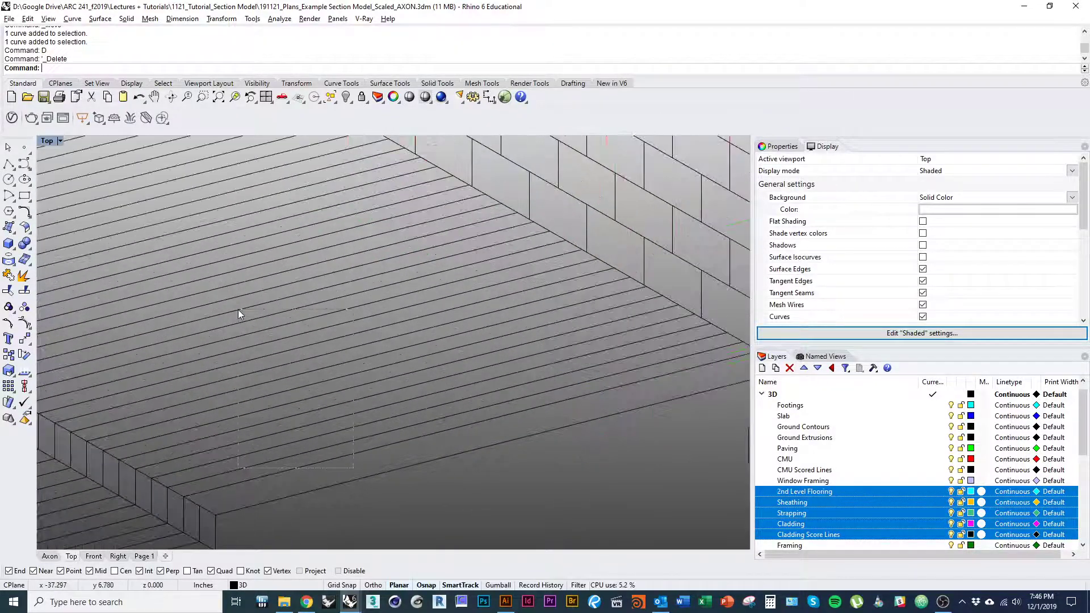
drag(239, 314, 238, 312)
text(D)
key(Return)
drag(224, 229, 223, 227)
text(D)
key(Return)
scroll(243, 260, down, 8)
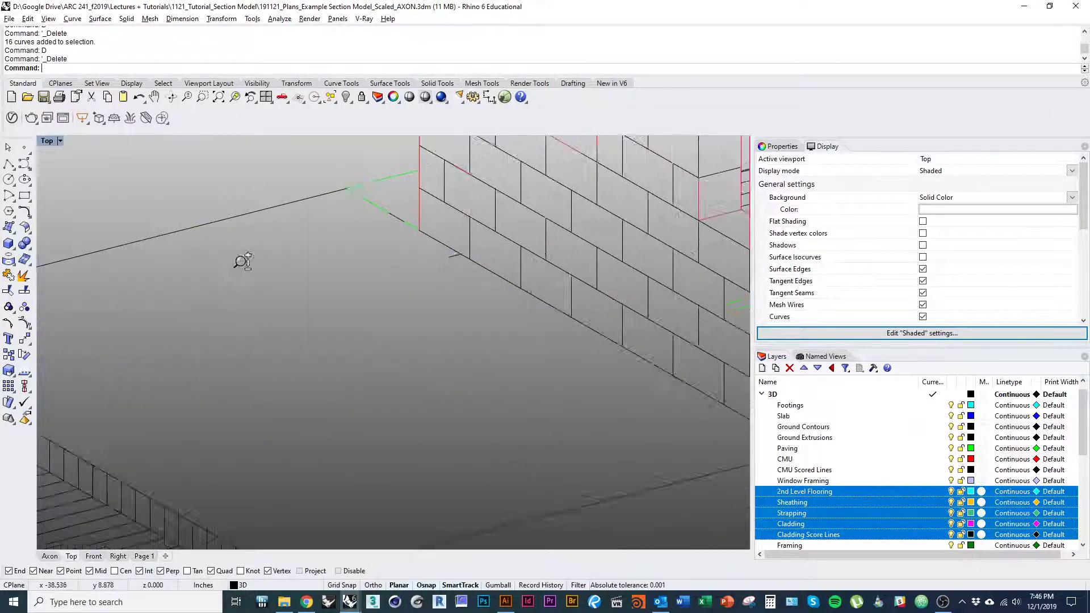
Step: Delete the single leftover line on the ground near the step
right_drag(244, 261, 339, 242)
scroll(352, 428, up, 9)
click(324, 368)
key(d)
key(Return)
right_drag(245, 383, 340, 396)
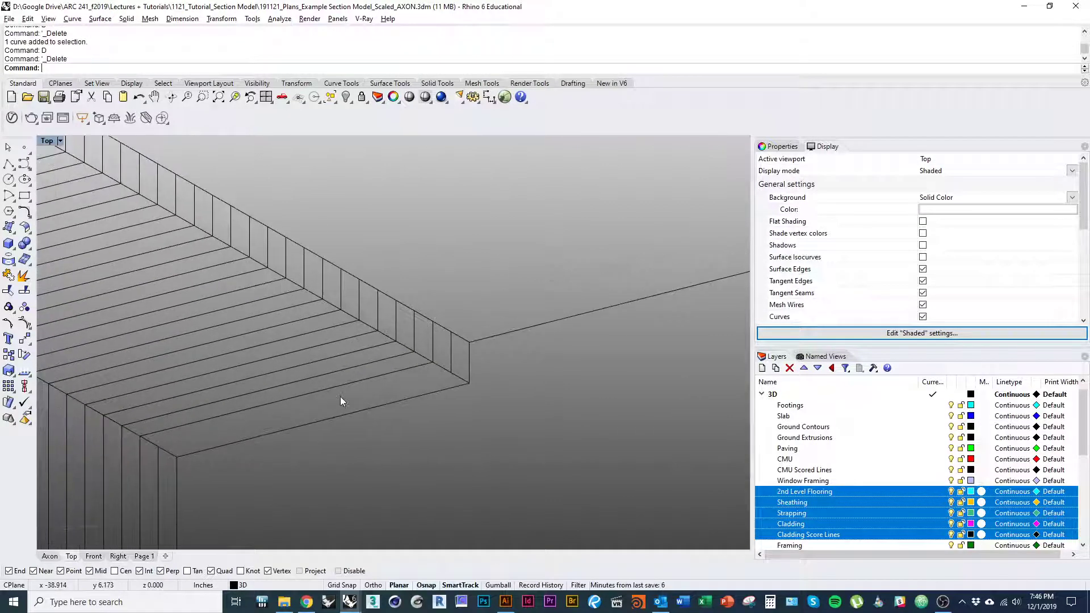
Step: Delete all the parallel contour lines across the lower ground surface in front of the step, keeping its outer edges
drag(339, 396, 227, 324)
key(d)
key(Return)
right_drag(224, 333, 383, 432)
drag(383, 431, 278, 372)
key(d)
key(Return)
right_drag(278, 401, 390, 470)
drag(390, 470, 272, 359)
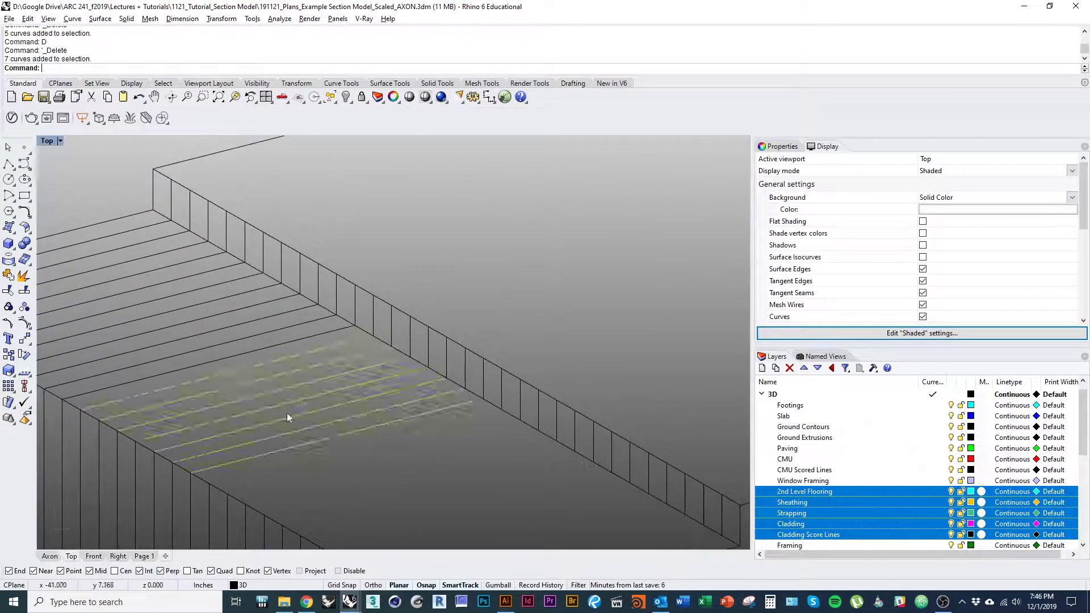
key(d)
key(Return)
drag(288, 397, 262, 331)
key(d)
key(Return)
right_drag(270, 402, 365, 452)
drag(365, 453, 148, 301)
key(d)
key(Return)
key(d)
key(Return)
Step: Delete the stray line below the block coursing near the footing at the masonry wall's front corner
ctrl+right_drag(169, 288, 188, 410)
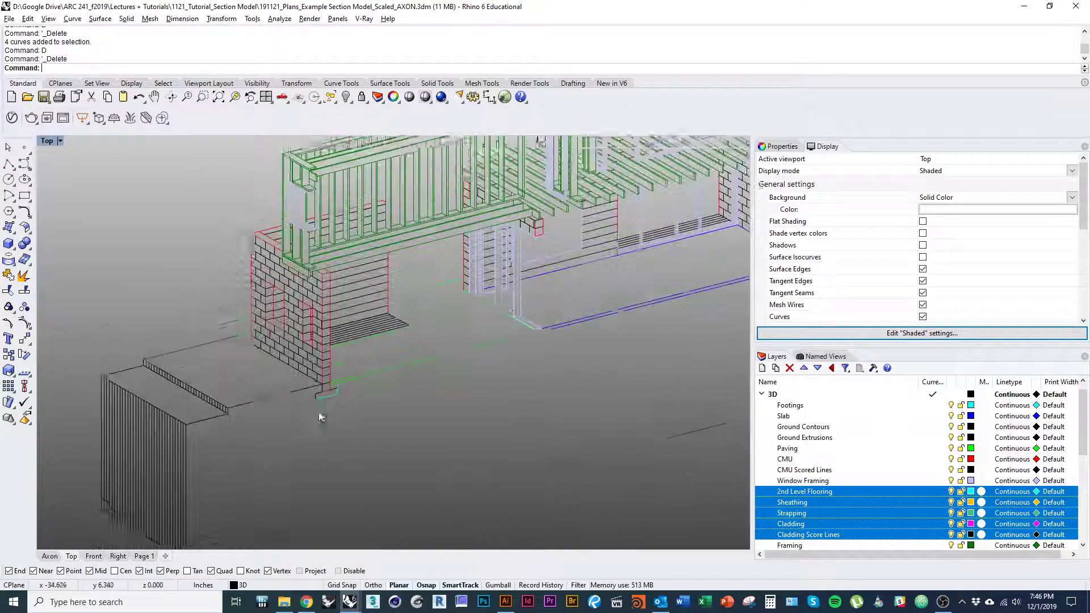
ctrl+right_drag(319, 415, 296, 304)
ctrl+right_drag(309, 396, 309, 359)
click(308, 408)
key(d)
key(Return)
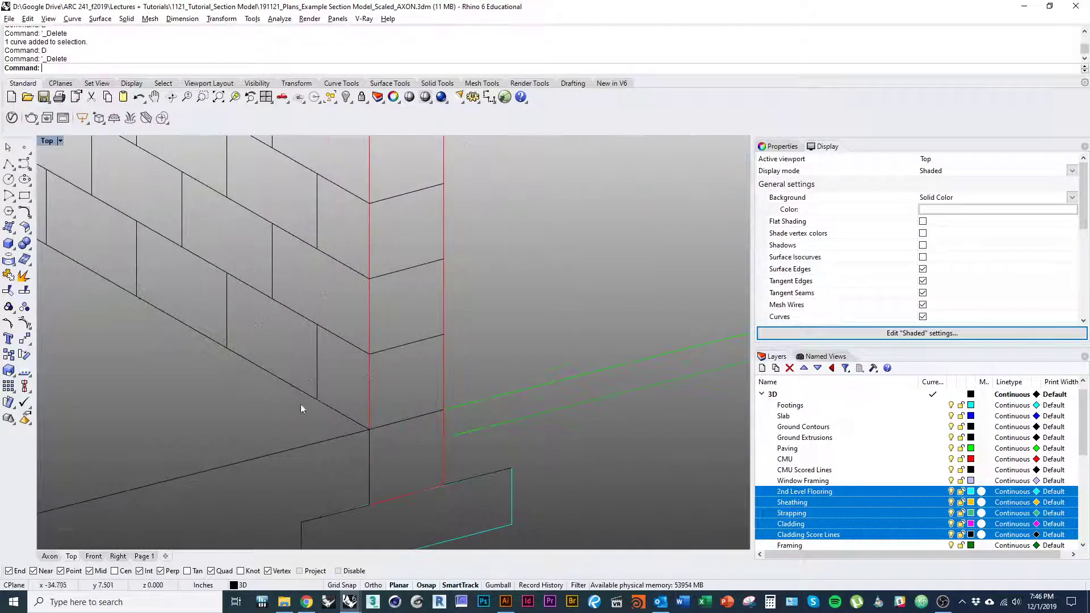
Step: Restore the masonry wall's base segment and delete only the short stray line sticking out at the wall's back end
ctrl+right_drag(301, 404, 195, 308)
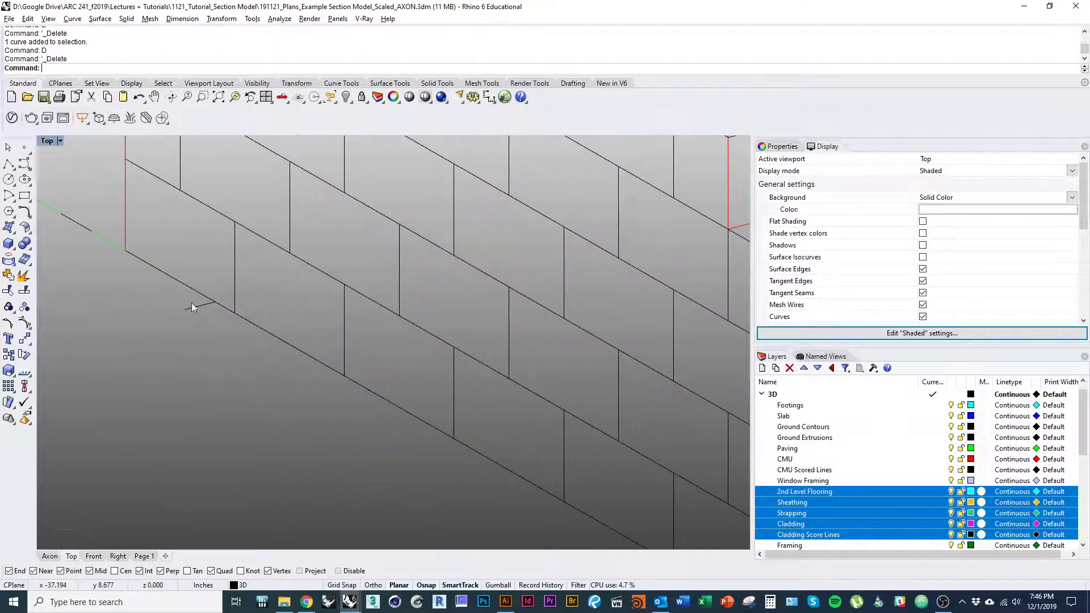
ctrl+right_drag(219, 272, 208, 322)
key(ctrl+z)
scroll(205, 319, up, 3)
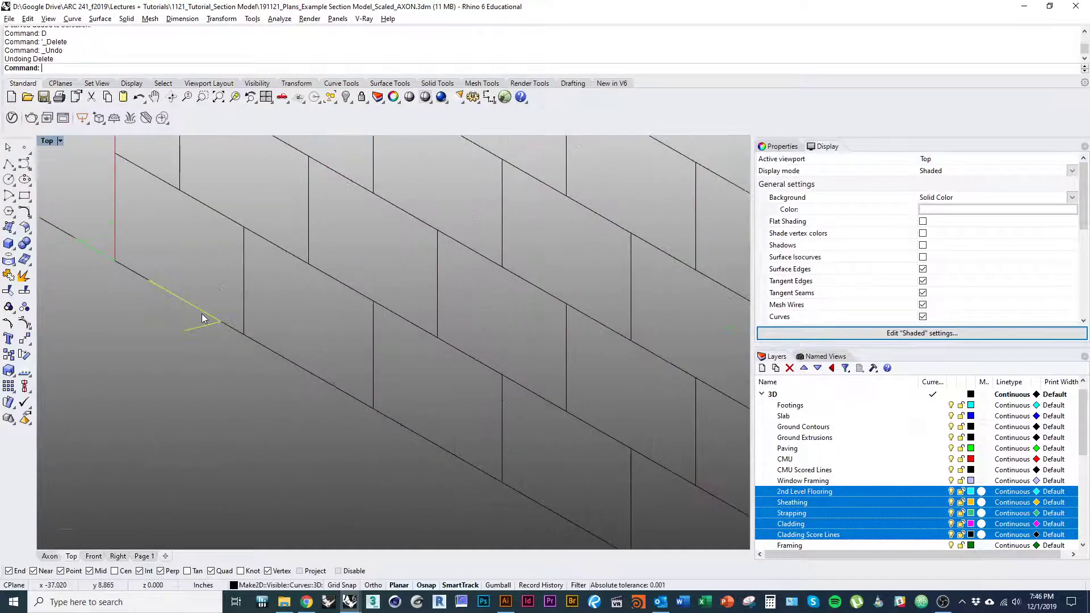
scroll(194, 341, down, 15)
key(d)
key(Return)
right_drag(289, 391, 258, 450)
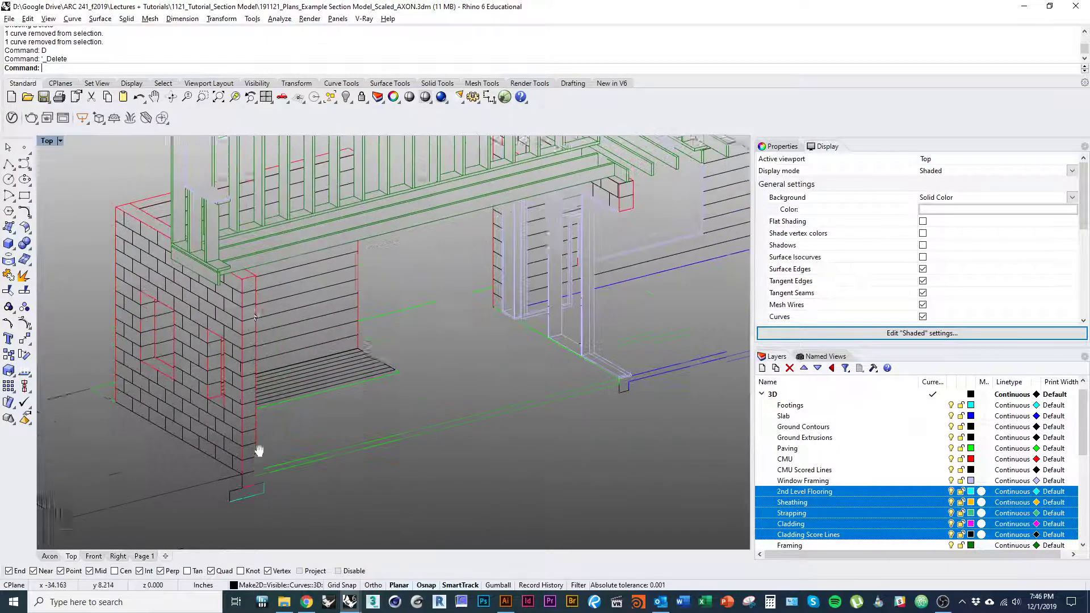
right_drag(403, 361, 171, 444)
right_drag(556, 336, 248, 416)
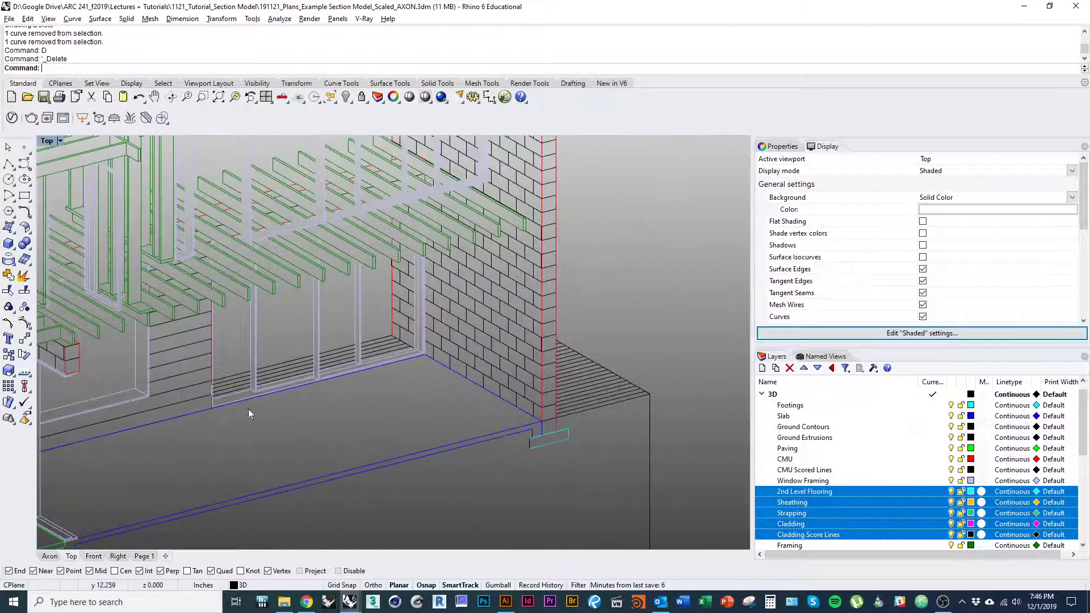
scroll(431, 430, down, 5)
key(alt+Tab)
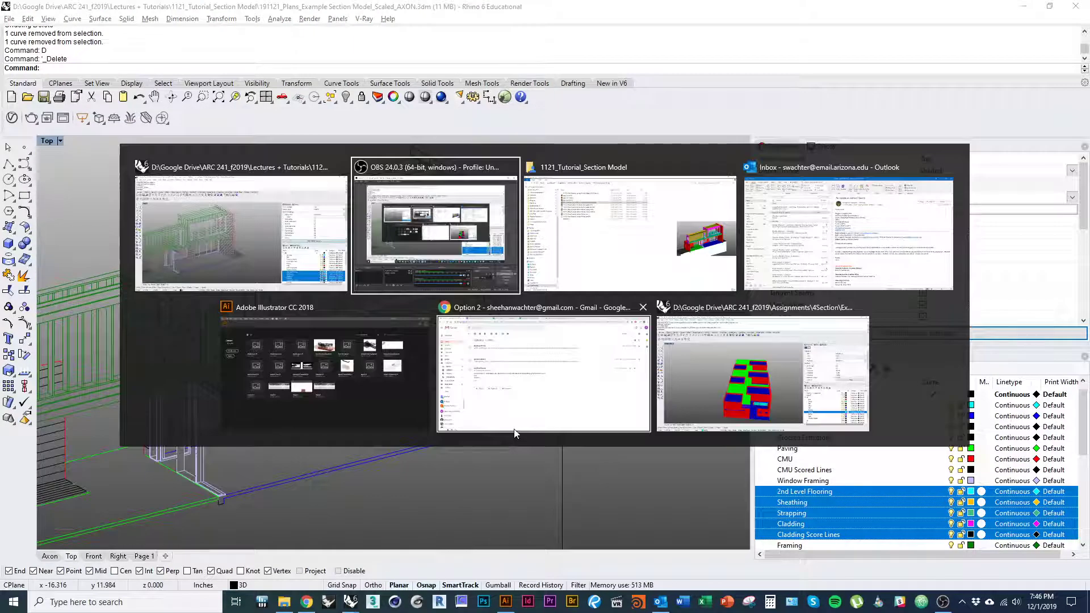
click(920, 465)
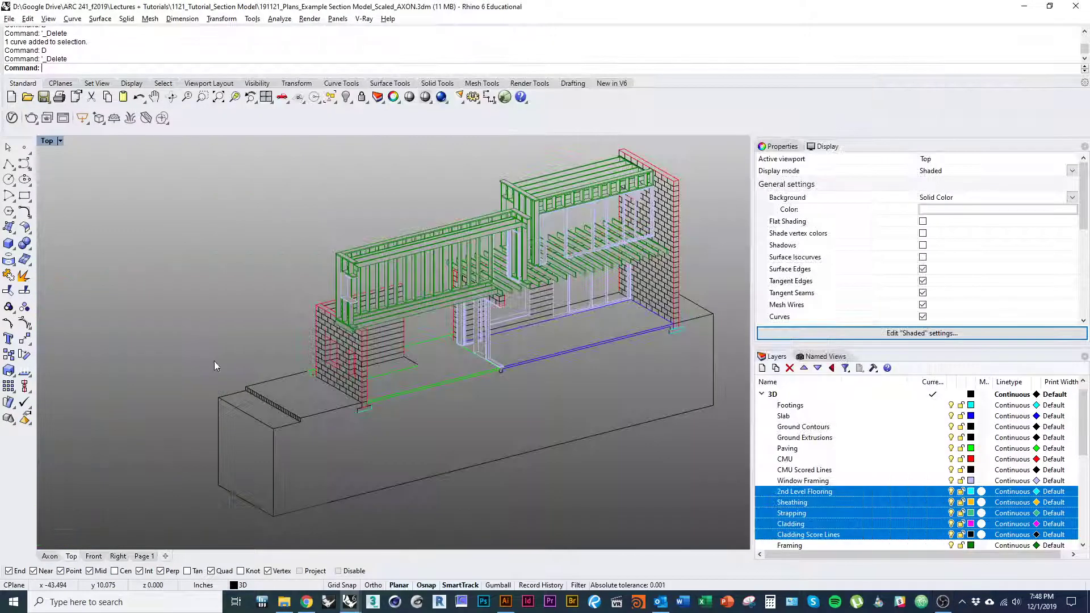
Step: Delete the short repeated lines across the narrow riser of the ground step, then restore the Top view
scroll(323, 417, up, 8)
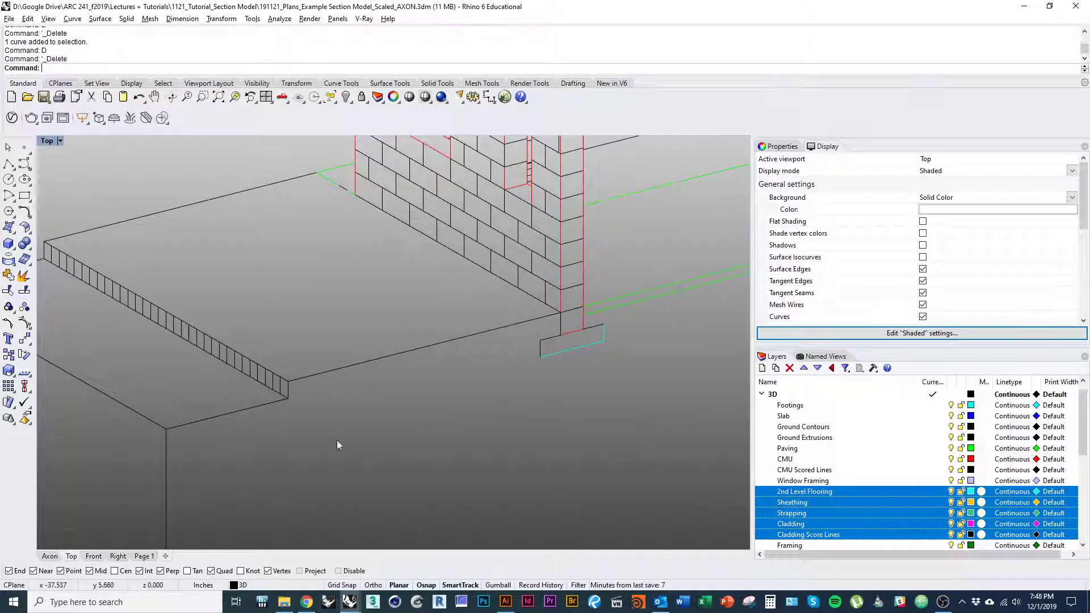
mouse_move(311, 409)
ctrl+shift+right_down()
mouse_move(369, 416)
mouse_move(378, 422)
mouse_move(370, 441)
mouse_move(479, 458)
mouse_move(559, 427)
ctrl+shift+right_up()
scroll(523, 386, up, 8)
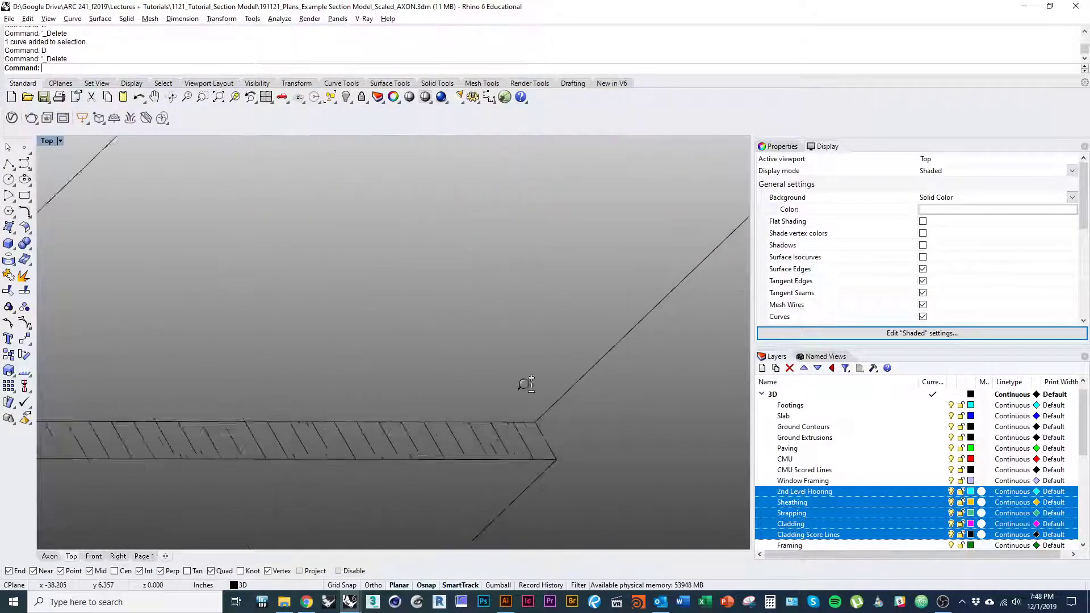
right_drag(523, 386, 728, 374)
scroll(646, 404, down, 5)
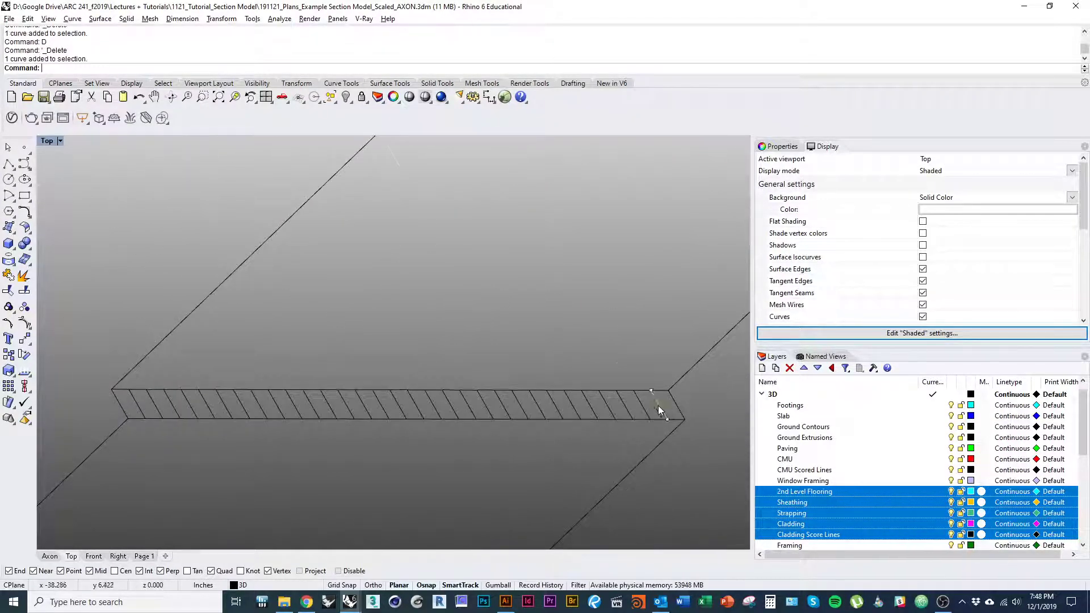
text(D)
key(Return)
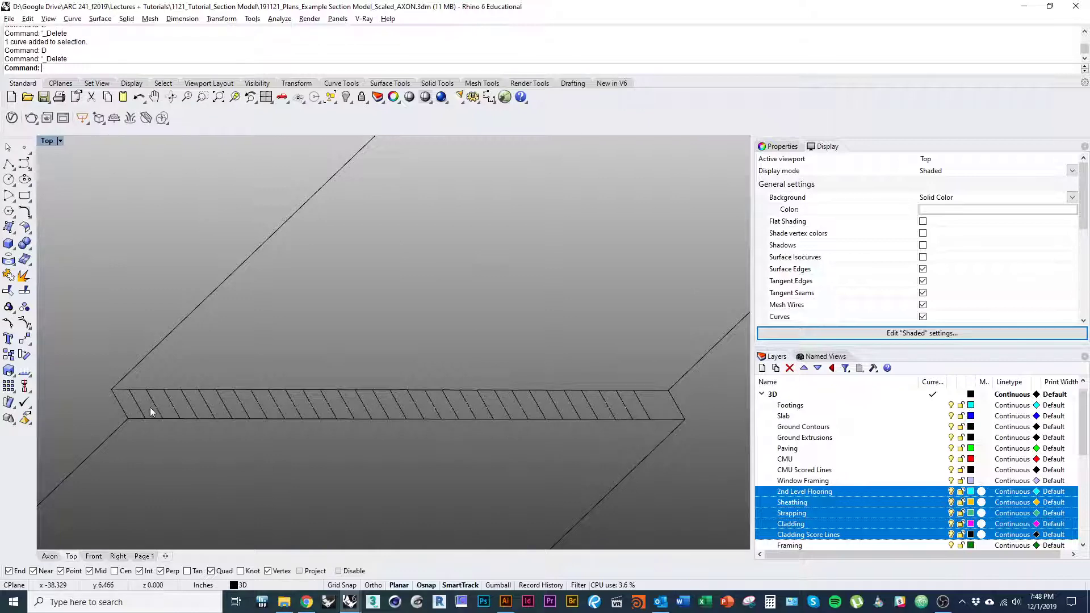
click(135, 406)
text(D)
key(Return)
scroll(136, 407, down, 9)
mouse_move(184, 456)
right_down()
mouse_move(186, 439)
mouse_move(347, 420)
right_up()
key(ctrl+F1)
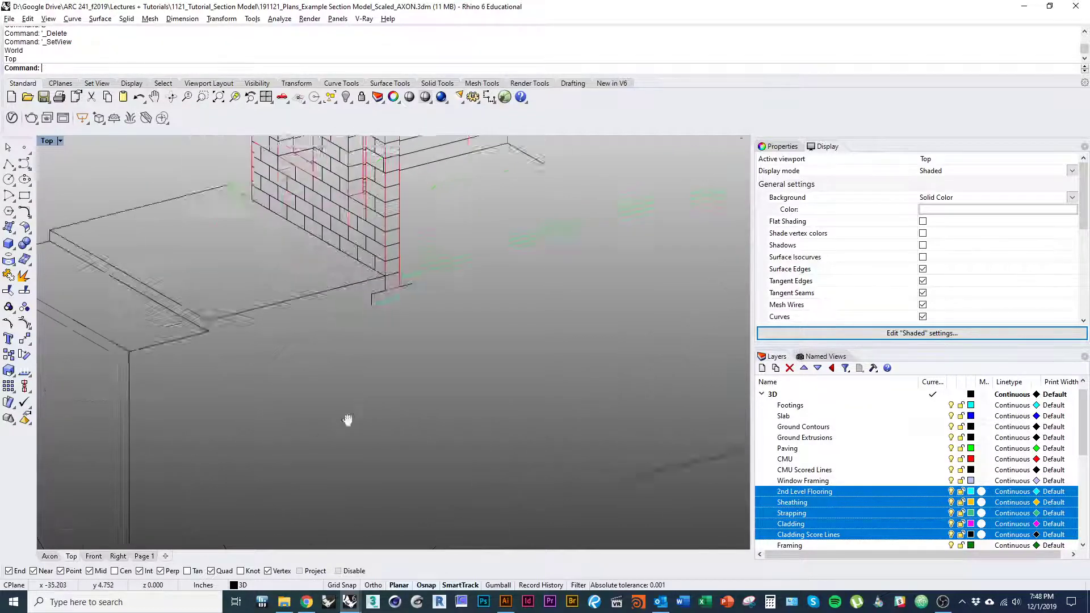
Step: Delete the black lines overlapping the red top-course line of the rear masonry wall in the first bays by the window sill
scroll(347, 420, up, 10)
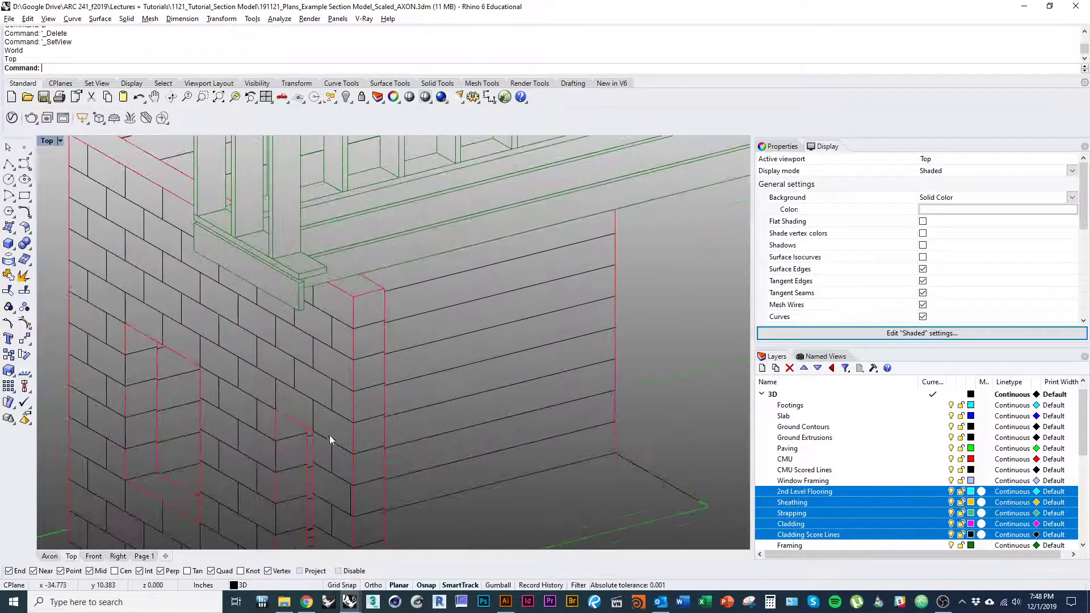
scroll(329, 434, up, 8)
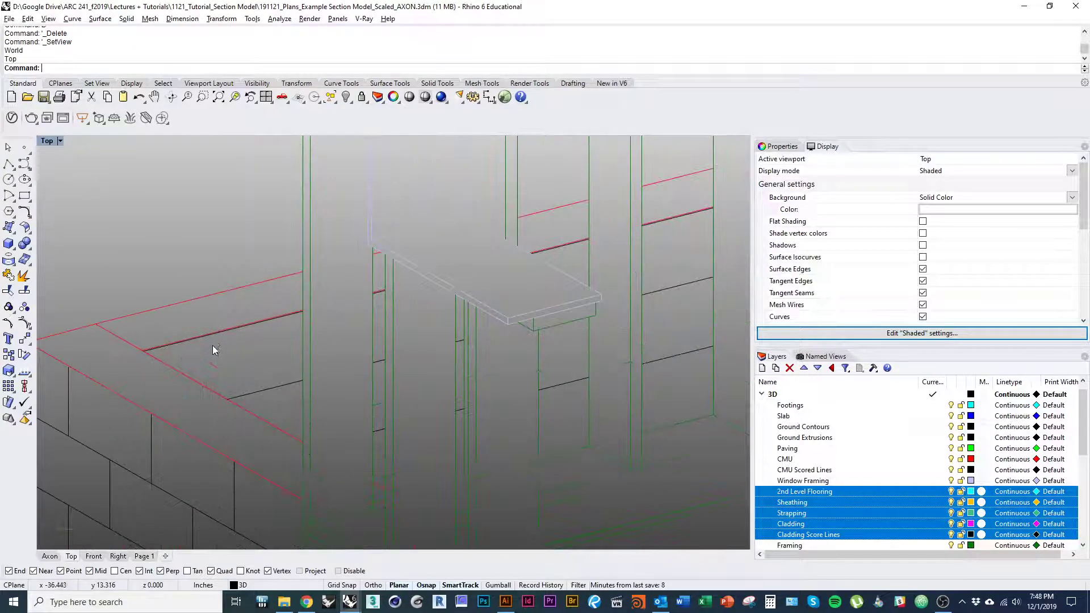
click(212, 336)
text(D)
key(Return)
right_drag(380, 299, 335, 328)
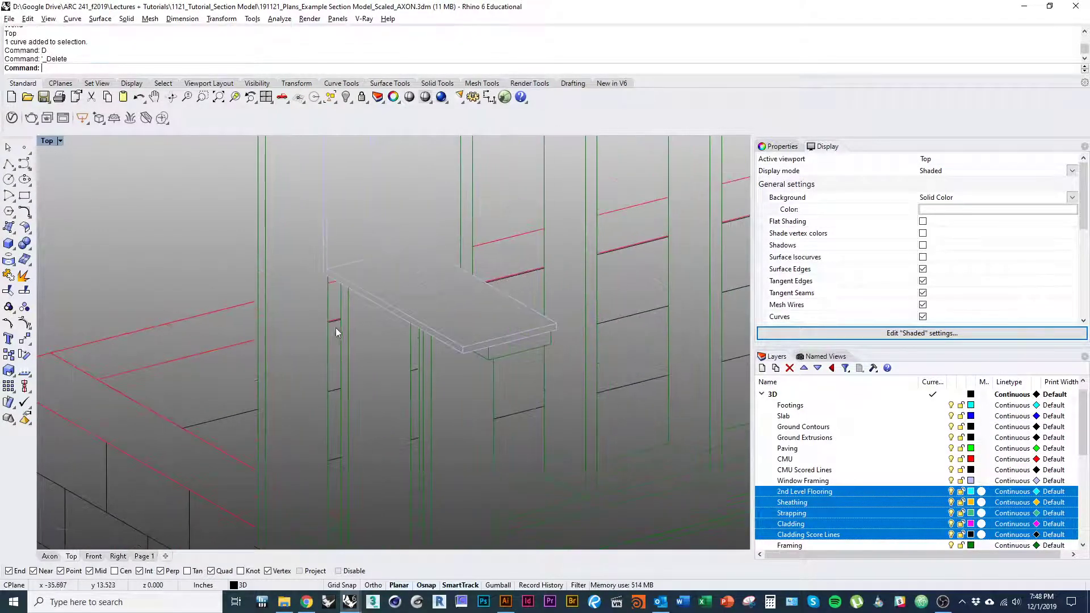
click(336, 322)
text(D)
key(Return)
Step: Delete the overlapping black top-course lines of the rear masonry wall between the studs beyond the window sill
right_drag(534, 277, 485, 305)
click(485, 304)
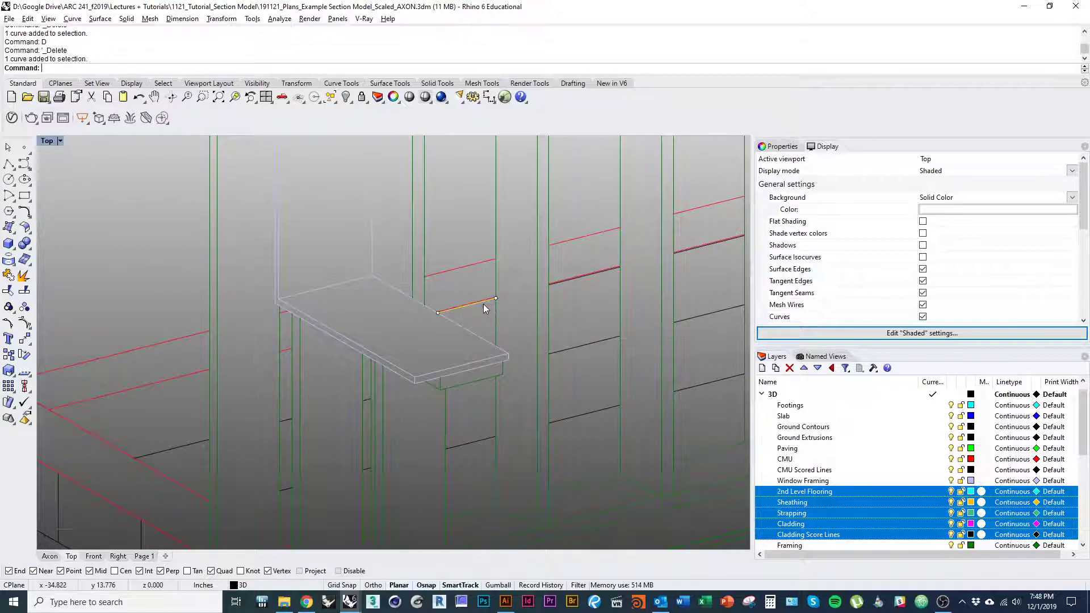
text(D)
key(Return)
right_drag(581, 285, 491, 336)
right_drag(622, 299, 522, 370)
click(663, 309)
text(D)
key(Return)
Step: Delete the overlapping line just below the rear masonry wall's far top corner, between the last studs
right_drag(615, 333, 470, 368)
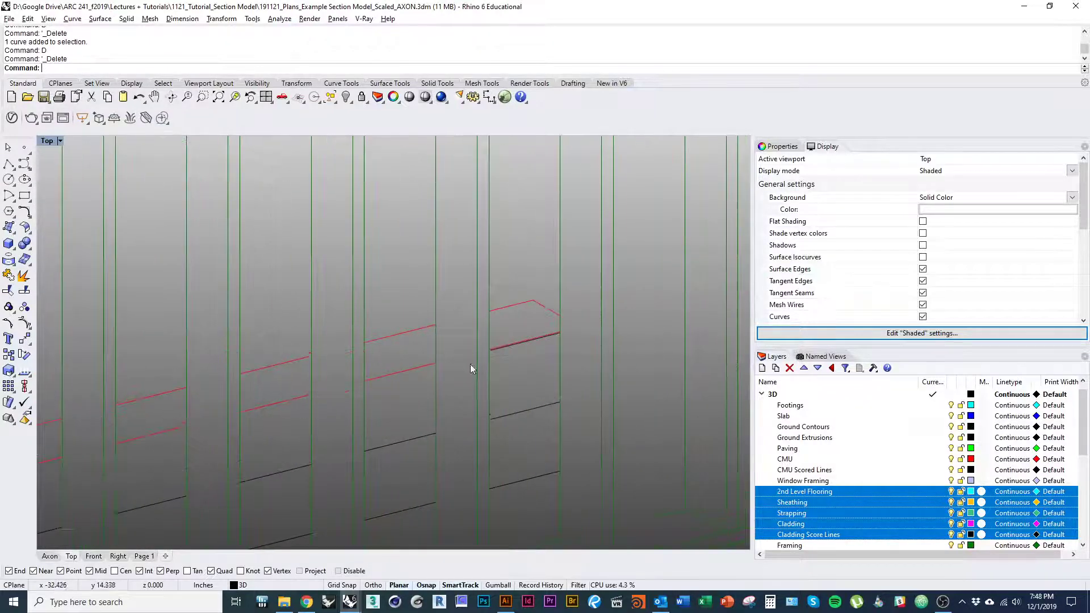
click(512, 344)
click(489, 364)
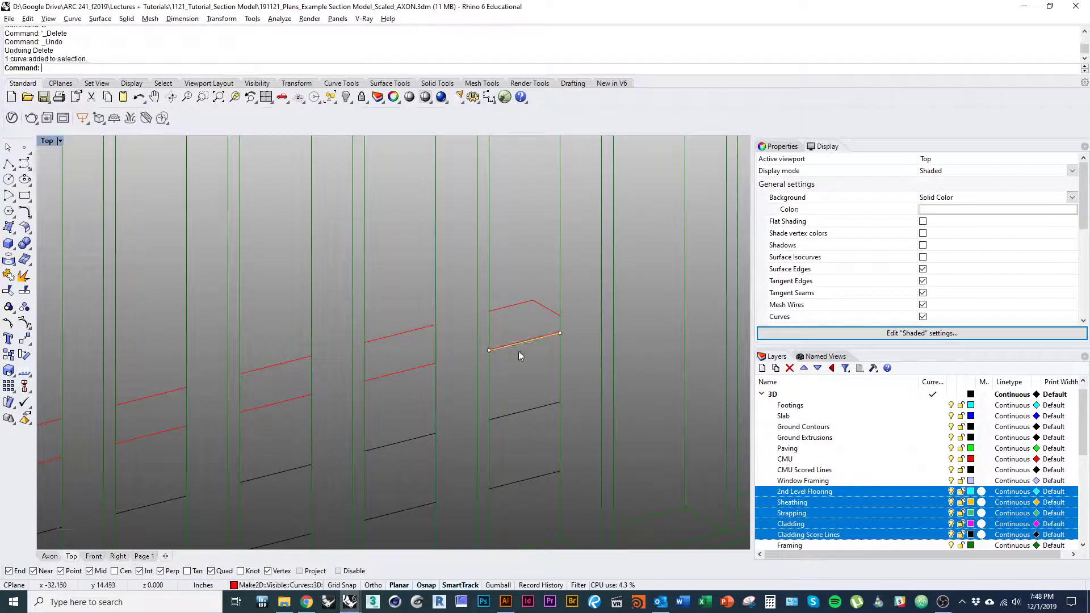
text(D)
key(Return)
Step: Delete the duplicate lines overlapping the red top edges of the masonry wall seen between the studs near the floor joists
scroll(519, 352, down, 9)
right_drag(539, 309, 473, 376)
scroll(472, 376, up, 8)
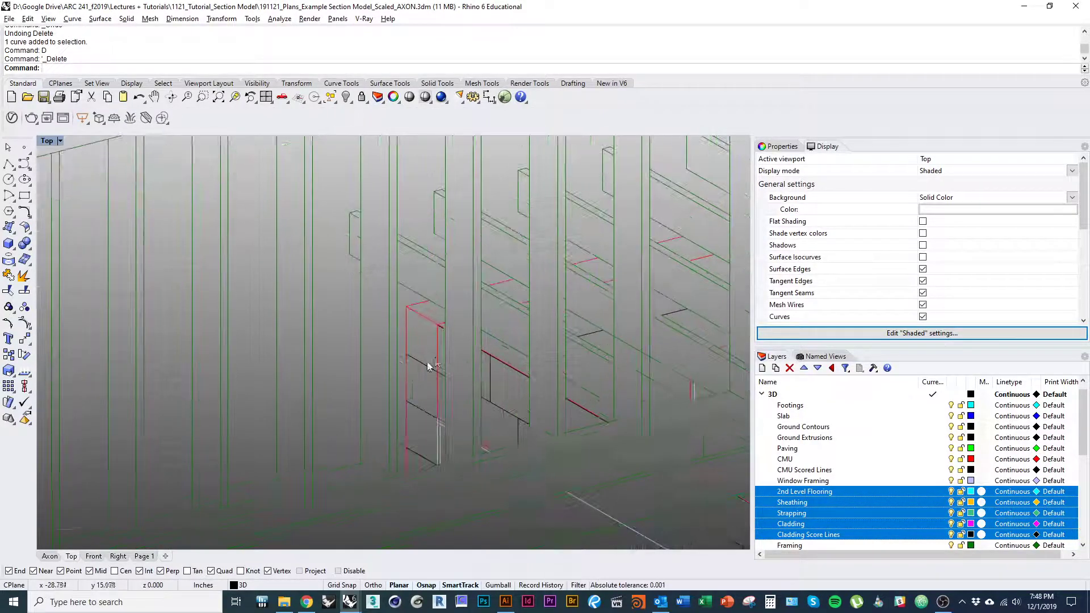
scroll(443, 341, up, 5)
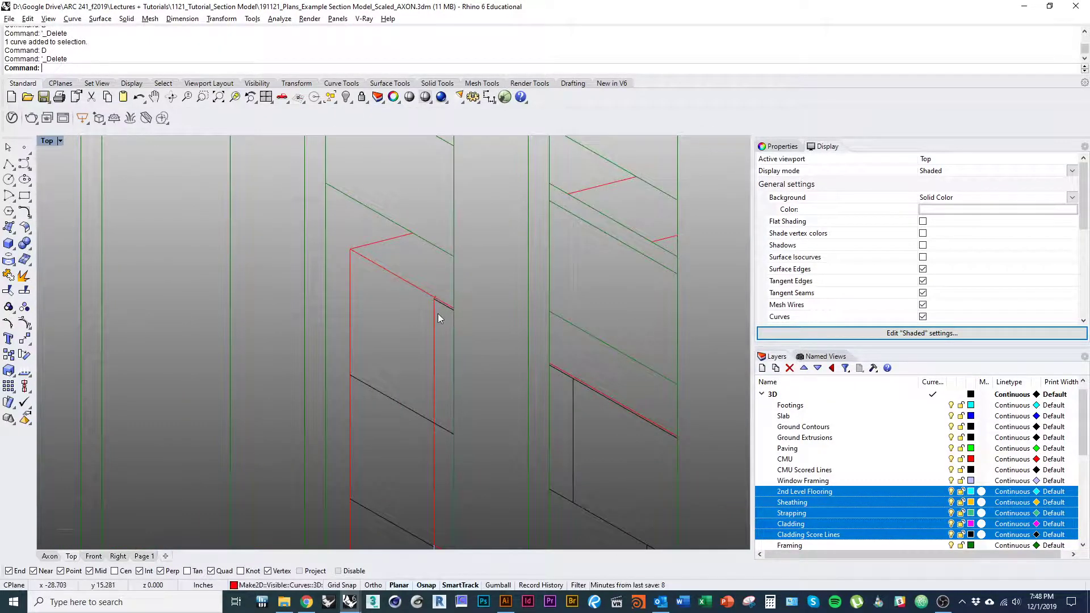
click(438, 312)
text(D)
key(Return)
right_drag(438, 343, 427, 274)
right_drag(396, 457, 306, 415)
scroll(395, 322, down, 2)
text(D)
key(Return)
Step: Examine the masonry pier and joist ends up close for overlapping or stray lines
right_drag(633, 396, 406, 347)
scroll(463, 326, down, 9)
scroll(581, 388, up, 8)
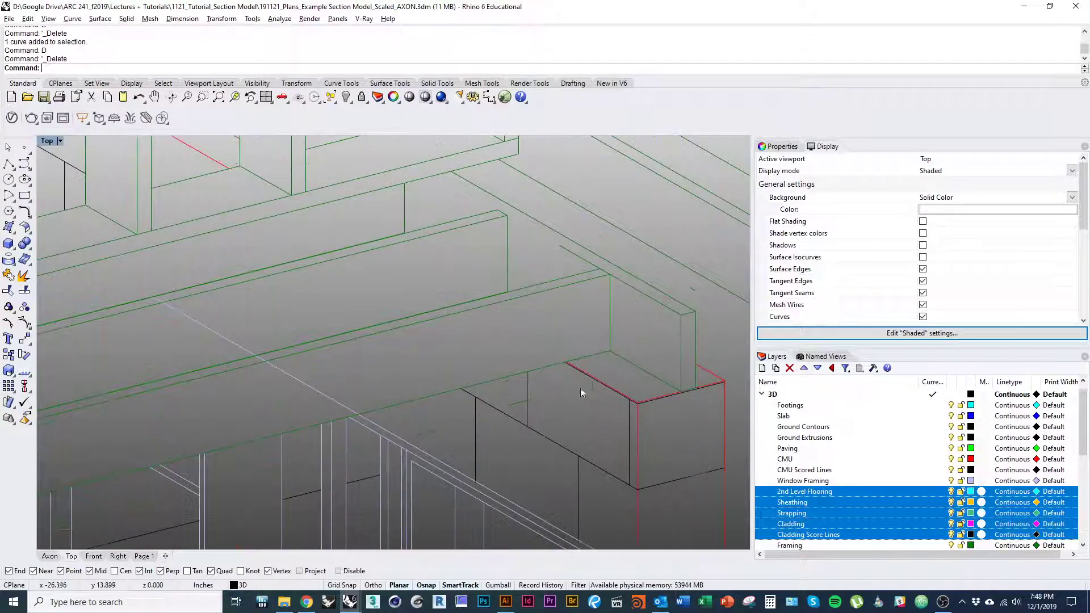
scroll(673, 424, down, 6)
right_drag(673, 424, 559, 494)
scroll(428, 407, down, 5)
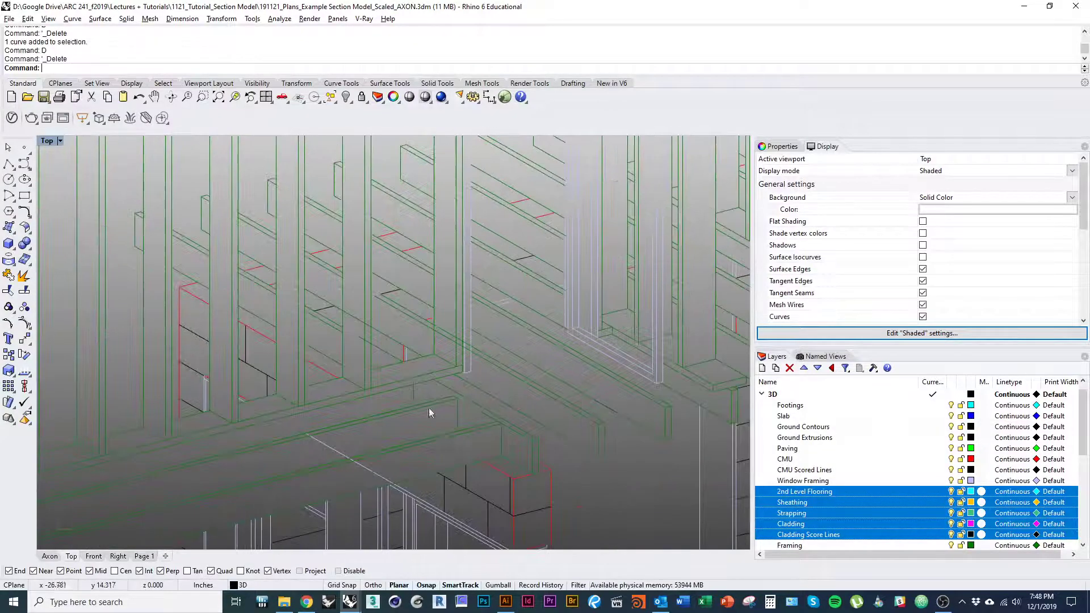
right_drag(428, 408, 511, 452)
scroll(459, 381, down, 5)
scroll(457, 250, up, 8)
Step: Delete the two duplicate lines at the top back corner of the tall masonry wall above the roof framing
right_drag(356, 212, 409, 267)
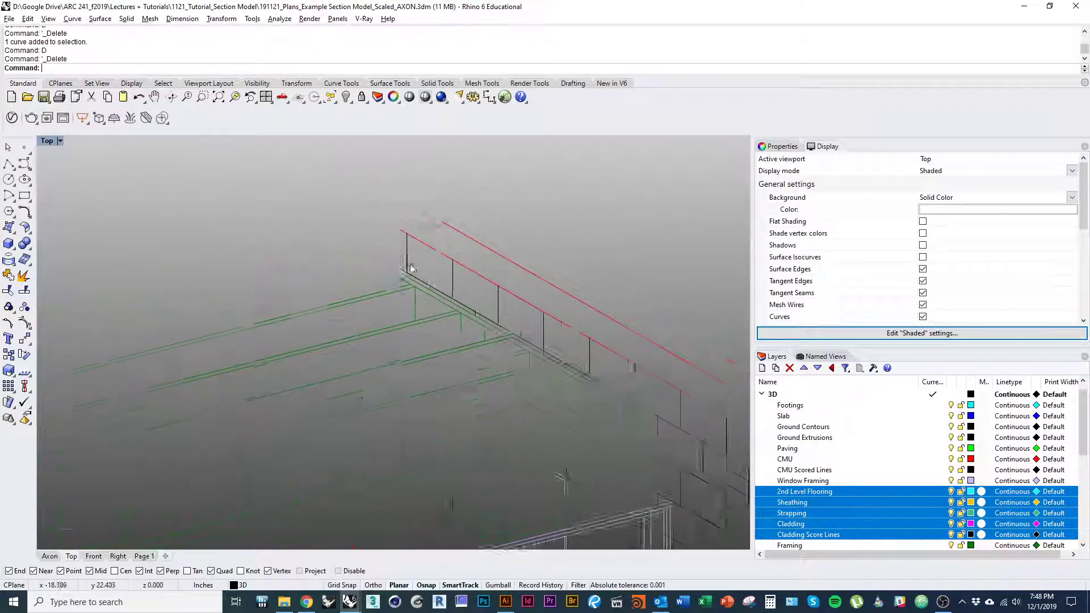
scroll(407, 262, up, 10)
click(399, 236)
click(395, 239)
text(d)
key(space)
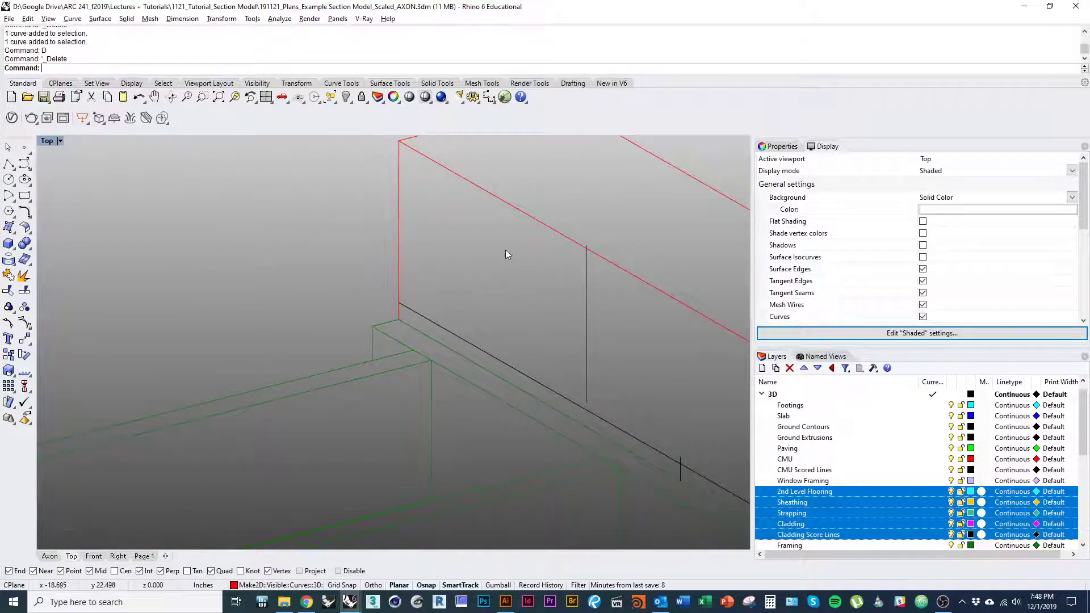
Step: Trim the two lines meeting at the inner top edge of the lower masonry wall, near its back corner
ctrl+right_drag(505, 250, 506, 353)
scroll(493, 357, down, 4)
scroll(506, 353, down, 5)
right_drag(227, 454, 377, 416)
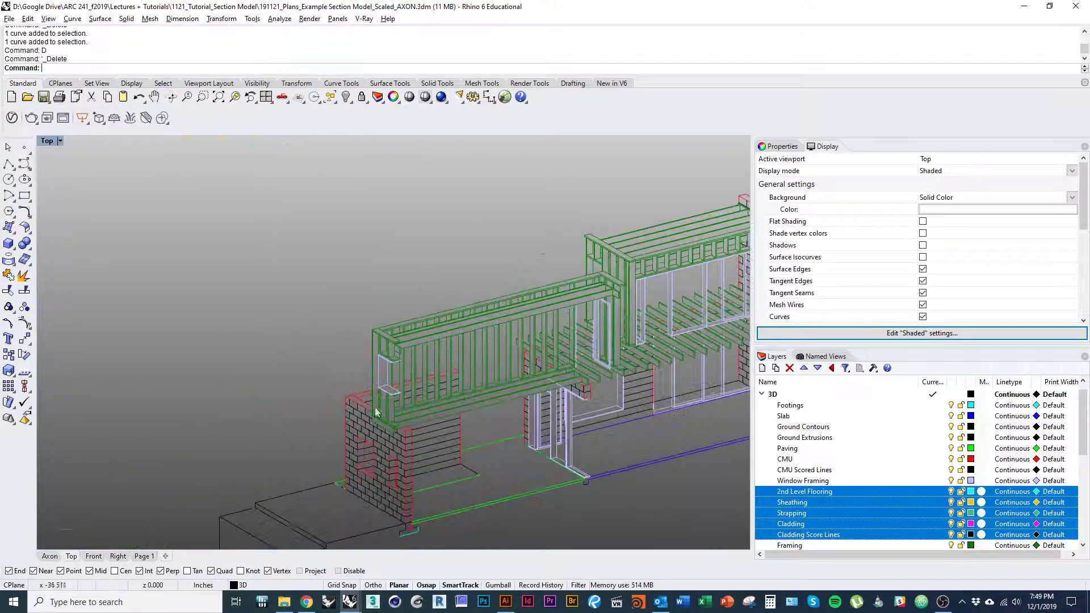
scroll(368, 382, up, 4)
scroll(374, 368, down, 6)
right_drag(375, 368, 365, 440)
scroll(345, 462, up, 12)
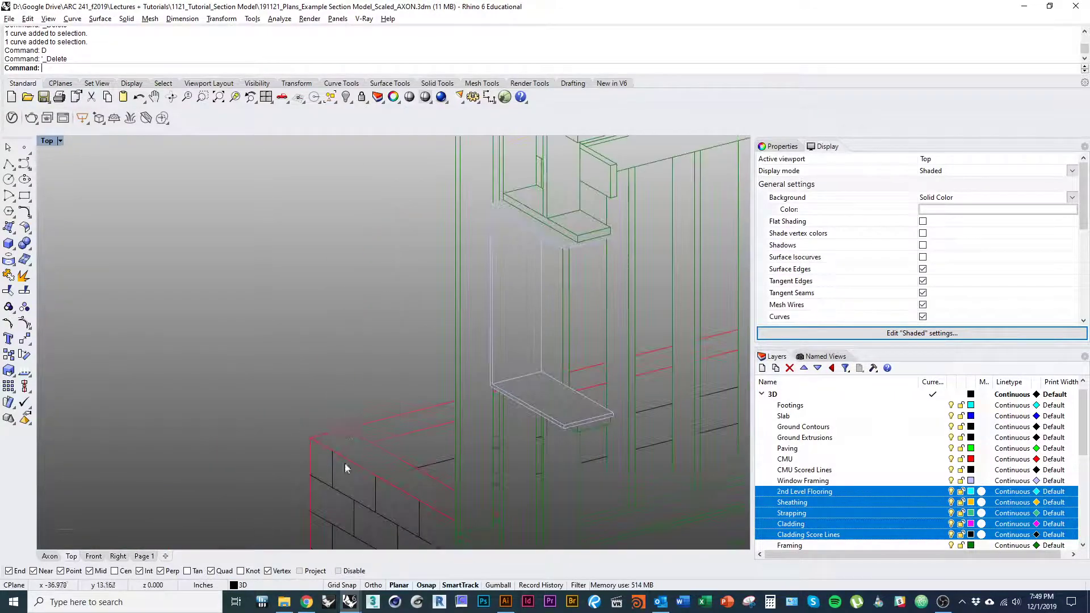
shift+drag(430, 452, 412, 425)
key(ctrl+t)
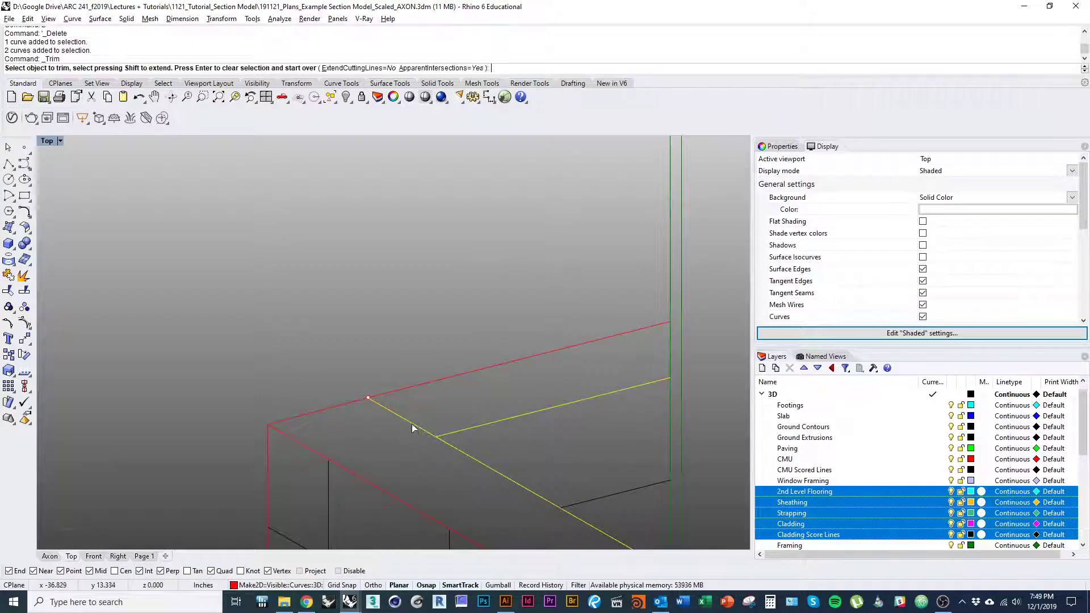
click(411, 423)
key(space)
Step: Trim the overlapping sheathing lines at the bottom front corner of the raised envelope drawing
scroll(411, 424, down, 8)
scroll(414, 318, up, 4)
right_drag(413, 318, 419, 432)
scroll(406, 365, up, 8)
mouse_move(410, 341)
right_down()
mouse_move(414, 440)
mouse_move(404, 323)
right_up()
scroll(382, 408, up, 9)
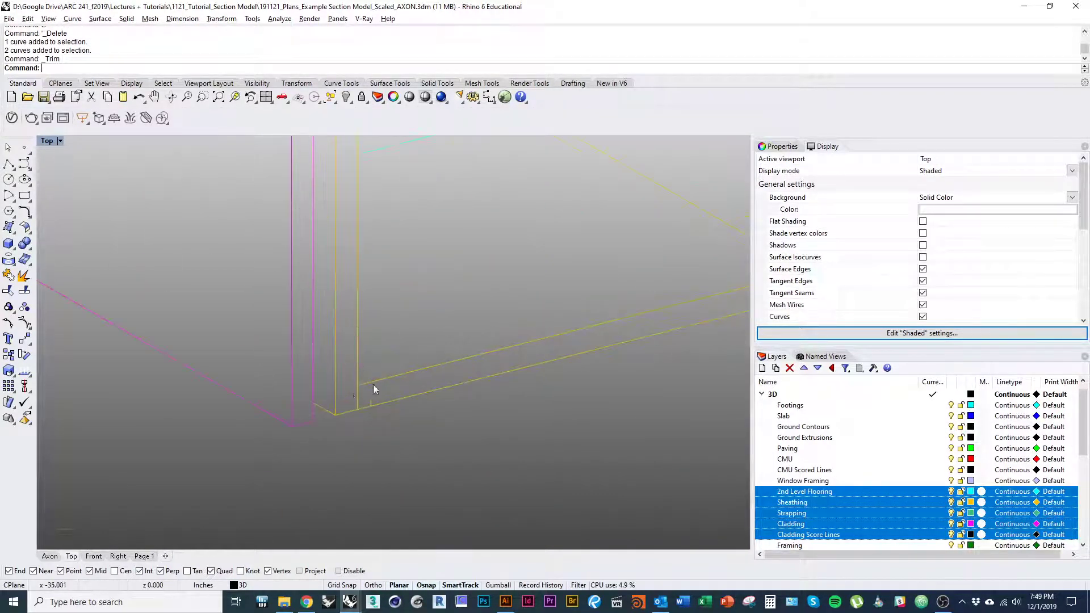
drag(373, 384, 329, 349)
key(ctrl+t)
scroll(359, 397, up, 5)
drag(360, 393, 322, 377)
key(space)
scroll(322, 377, down, 14)
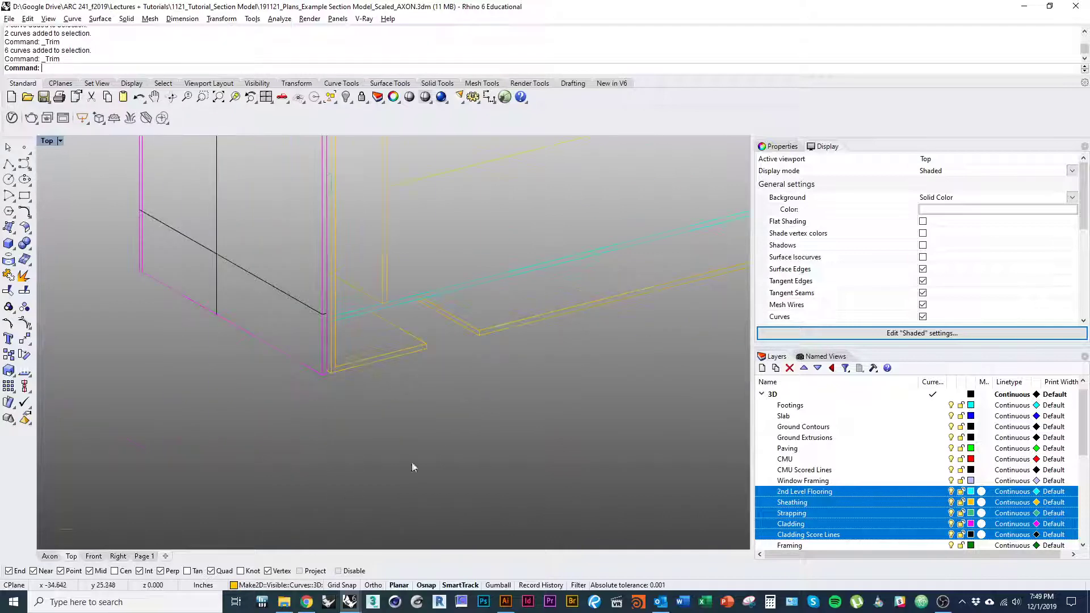
Step: Trim the overlapping sheathing line end at the inner upper corner of the raised envelope drawing
right_drag(437, 356, 301, 435)
right_drag(267, 306, 344, 489)
right_drag(319, 312, 372, 487)
right_drag(281, 353, 284, 455)
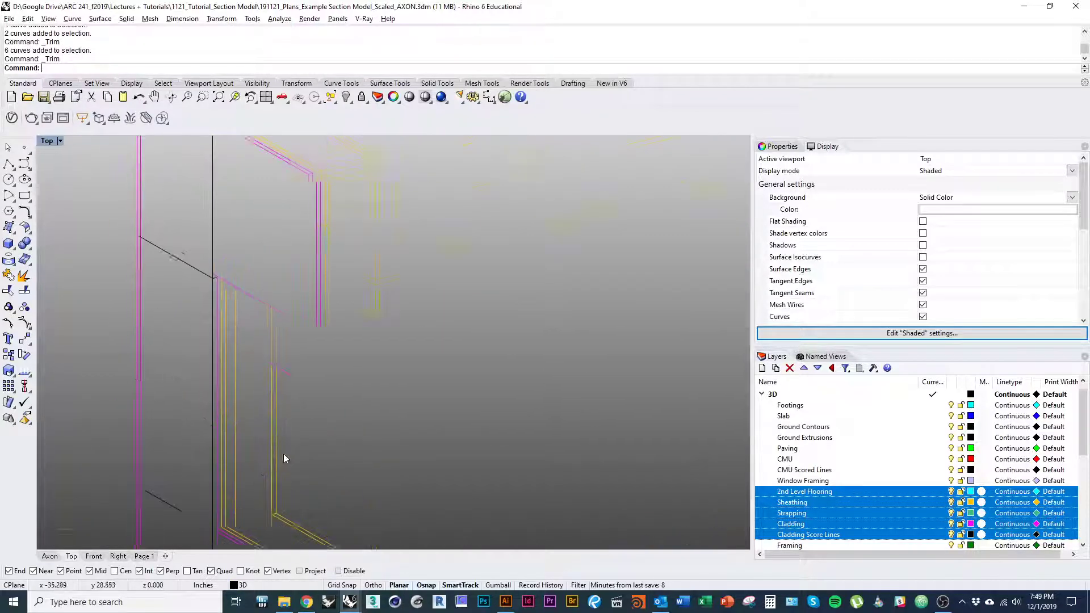
right_drag(341, 312, 338, 429)
scroll(345, 375, up, 3)
right_drag(340, 358, 358, 463)
scroll(445, 393, up, 3)
drag(446, 397, 291, 403)
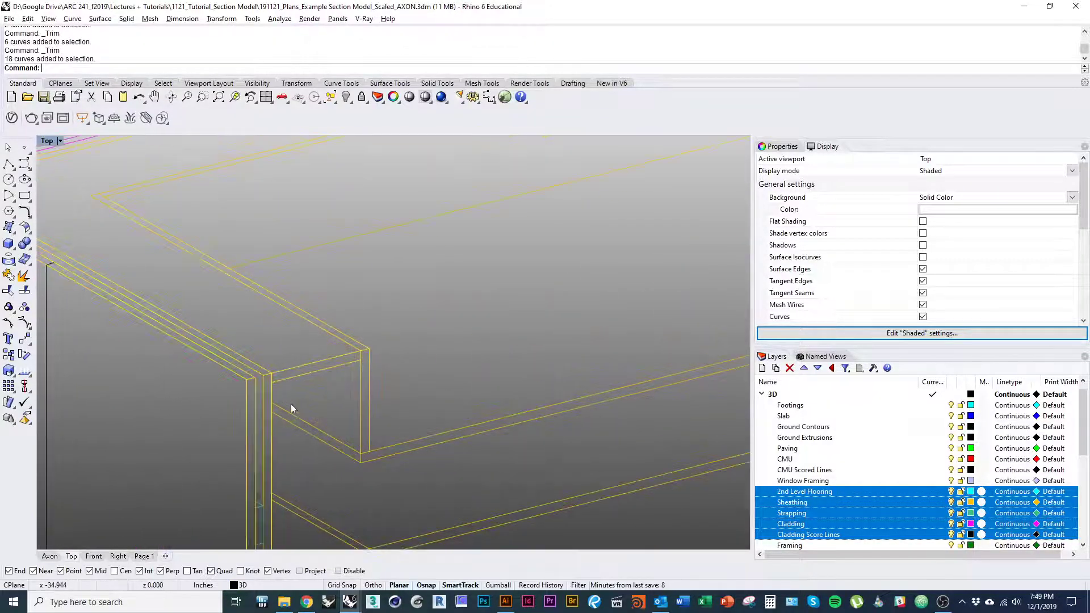
scroll(278, 381, up, 3)
key(ctrl+t)
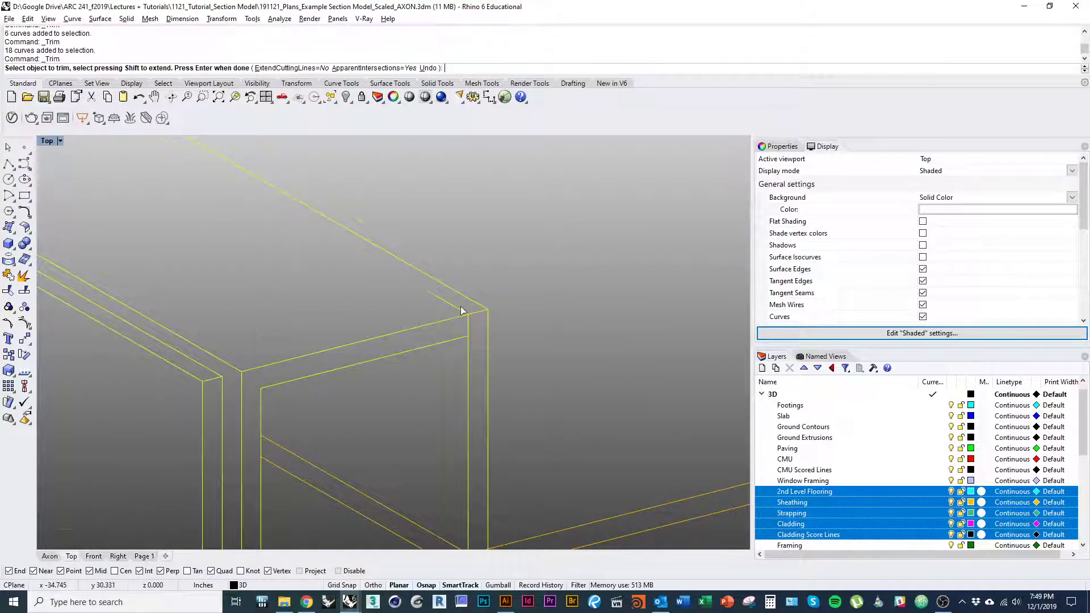
scroll(447, 357, down, 11)
right_drag(299, 346, 280, 439)
scroll(271, 347, up, 7)
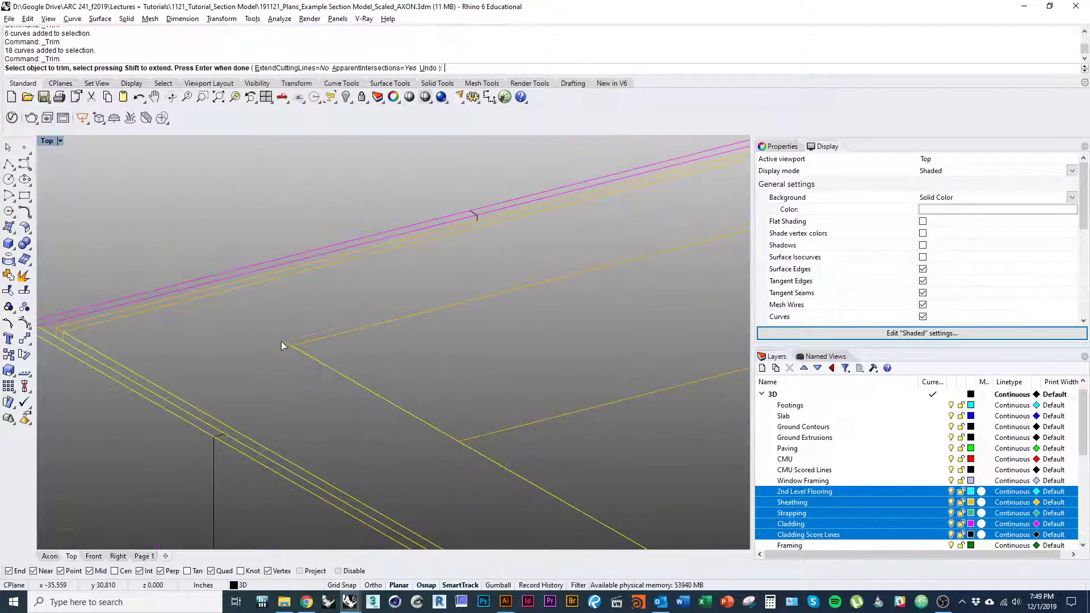
scroll(282, 342, up, 6)
click(286, 335)
key(Return)
Step: Delete three stray duplicate lines at the outer top corner where the envelope's sheathing and cladding meet
right_drag(185, 353, 346, 364)
scroll(345, 364, down, 7)
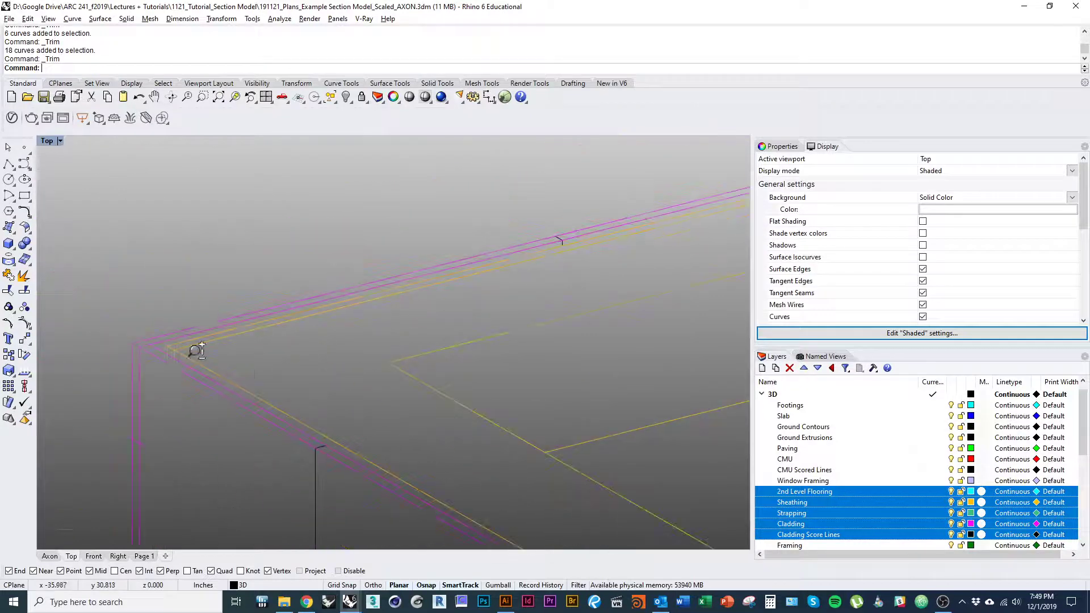
scroll(196, 347, up, 10)
click(149, 328)
text(d)
key(Return)
click(108, 343)
text(d)
key(Return)
click(135, 329)
text(d)
key(Return)
scroll(136, 330, down, 12)
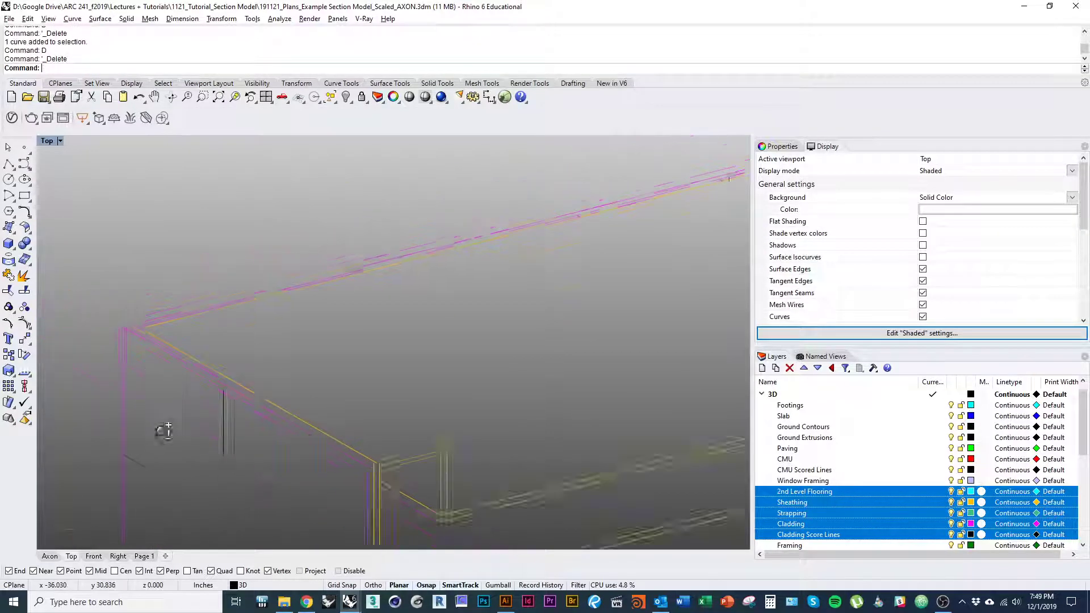
right_drag(335, 400, 339, 366)
scroll(391, 234, up, 8)
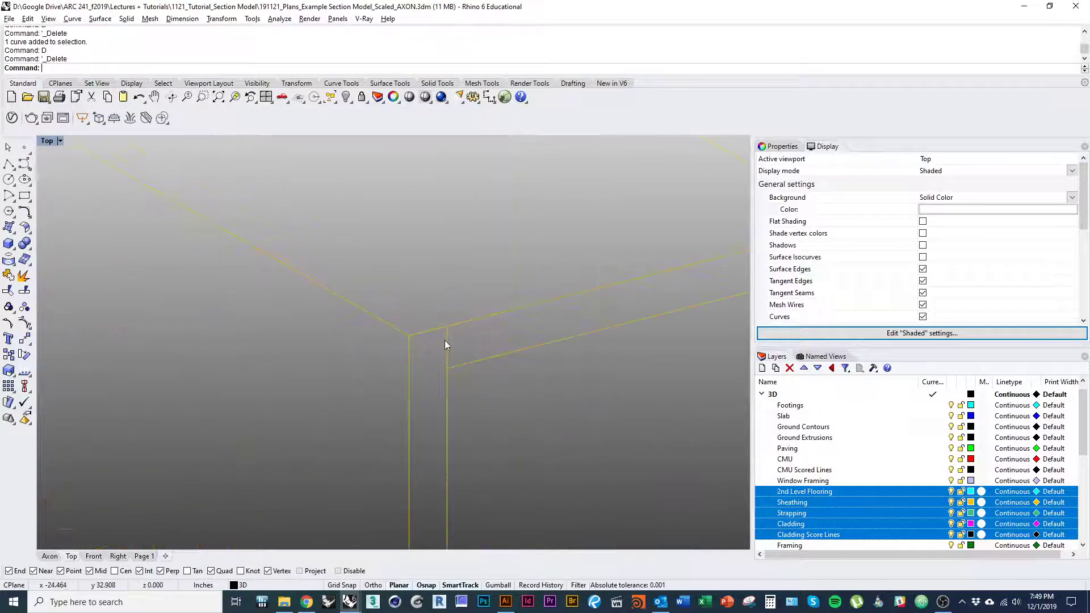
scroll(438, 374, down, 5)
click(942, 602)
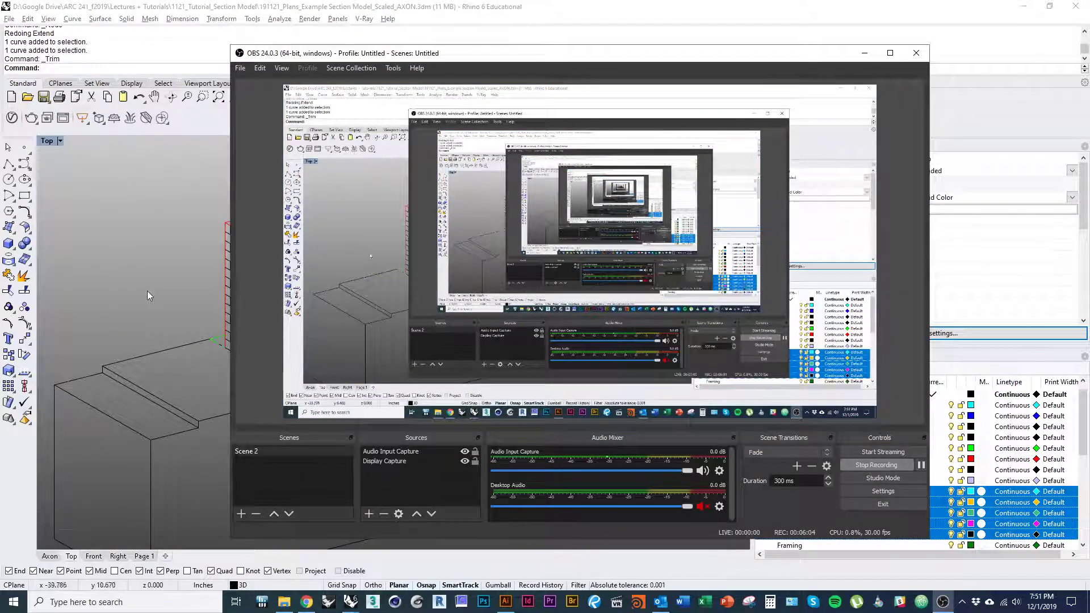
click(148, 292)
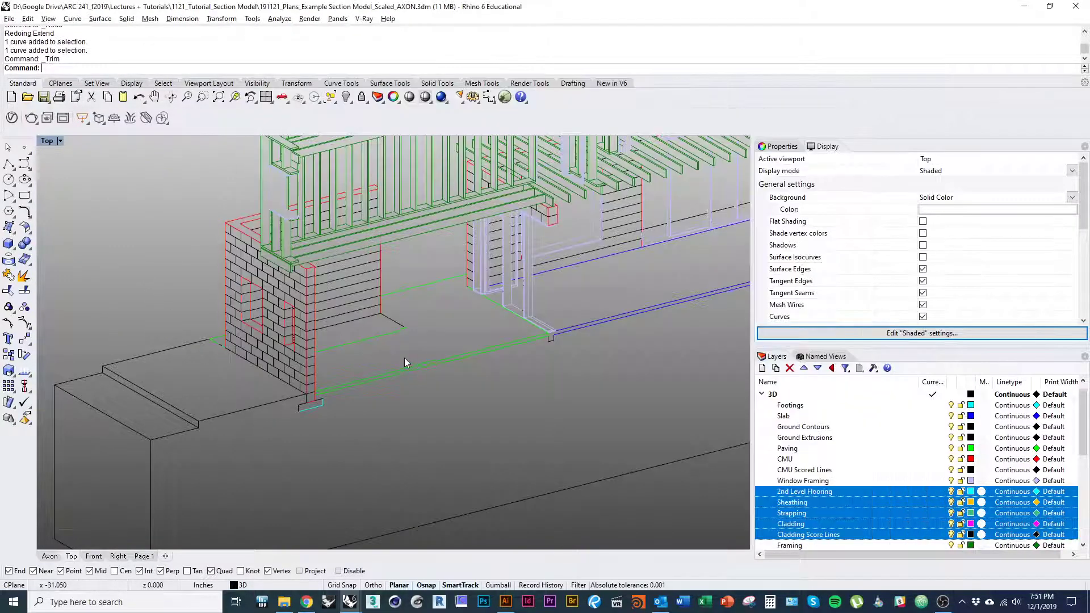
Step: Join the three short line segments at the base of the low masonry wall's back corner, beside the paving edge
scroll(420, 366, down, 4)
mouse_move(432, 383)
right_down()
mouse_move(332, 382)
mouse_move(341, 410)
mouse_move(392, 423)
right_up()
mouse_move(274, 427)
right_down()
mouse_move(315, 402)
mouse_move(354, 420)
mouse_move(290, 459)
right_up()
scroll(301, 425, up, 2)
scroll(302, 425, up, 2)
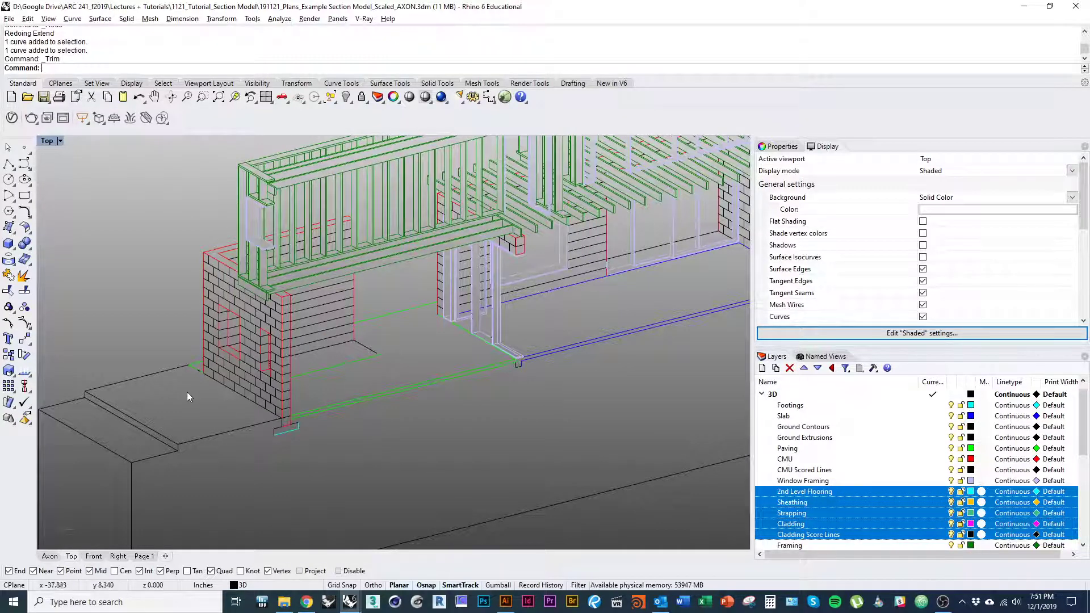
scroll(193, 376, up, 5)
right_drag(231, 339, 278, 416)
scroll(280, 431, up, 4)
drag(281, 432, 186, 361)
right_drag(187, 364, 246, 419)
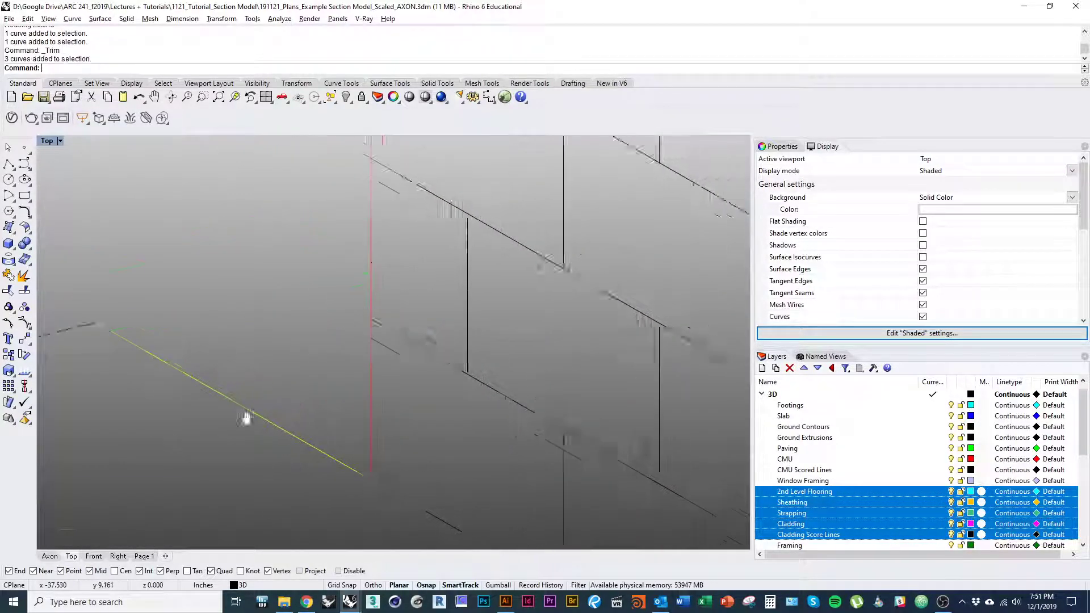
scroll(241, 420, down, 4)
key(ctrl+j)
Step: Explode the merged polyline below the low masonry wall's narrow opening and join the opening's edges into one closed outline
scroll(245, 414, down, 11)
right_drag(514, 404, 370, 434)
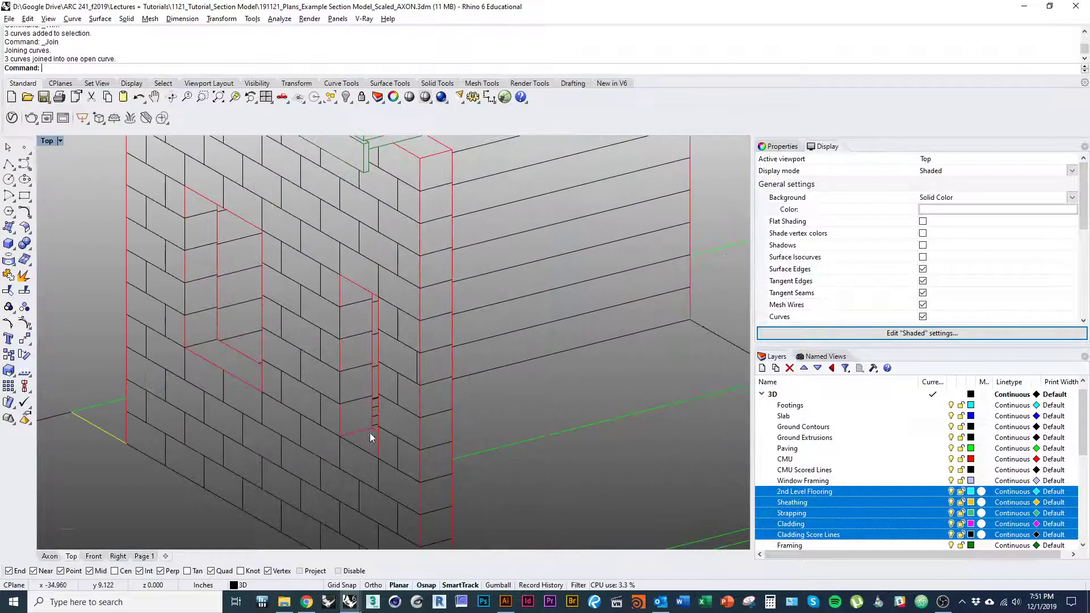
scroll(370, 434, up, 4)
click(304, 417)
click(320, 447)
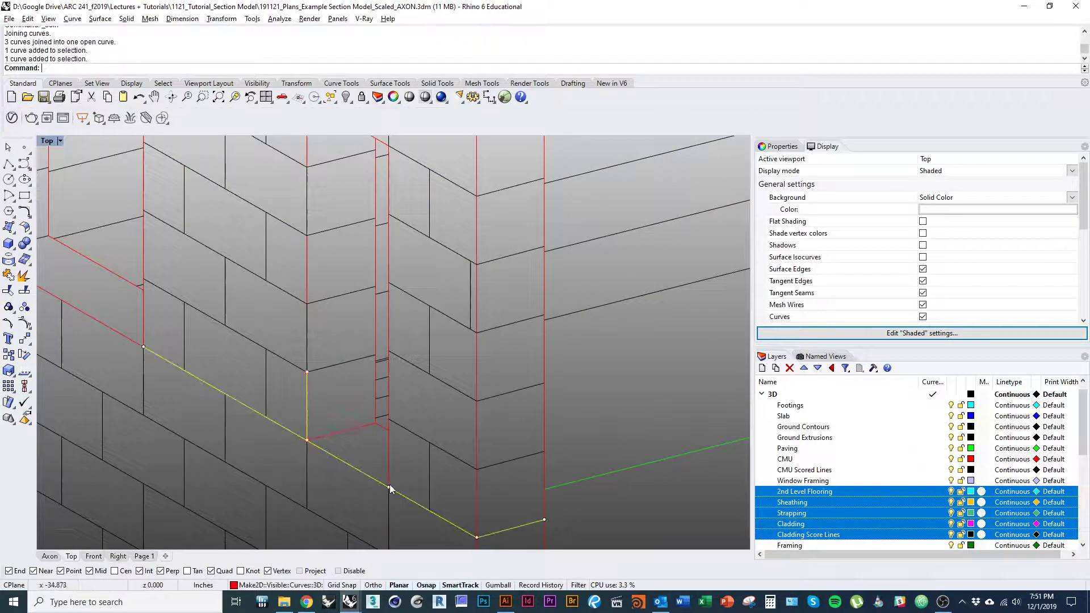
key(ctrl+shift+j)
click(350, 466)
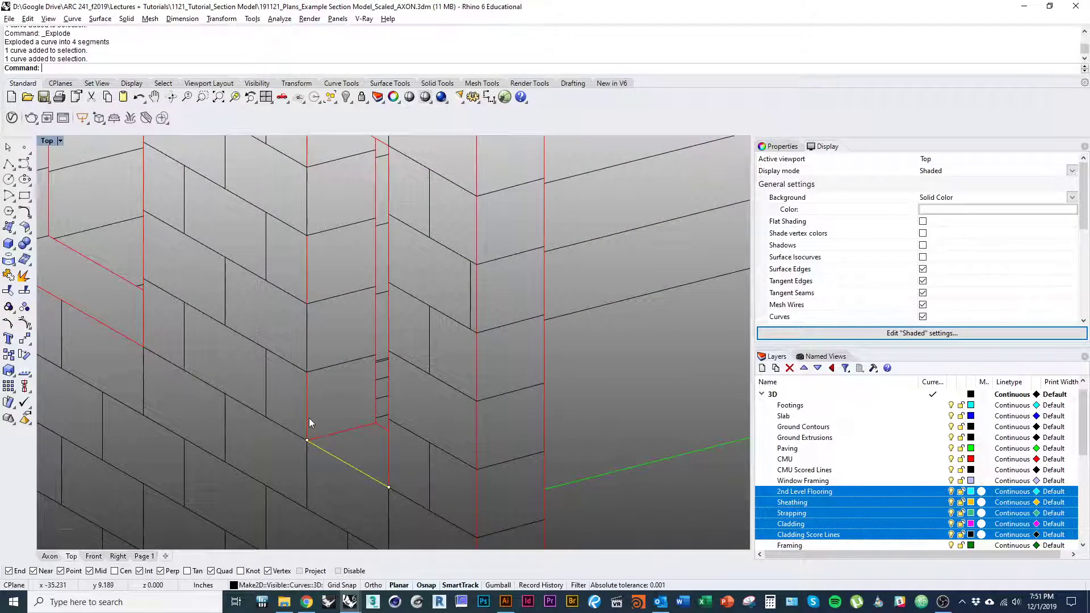
right_drag(319, 250, 356, 210)
shift+click(382, 293)
key(ctrl+j)
Step: Join the edge segments around the low masonry wall's larger opening into one closed outline
scroll(333, 360, down, 9)
right_drag(247, 351, 281, 425)
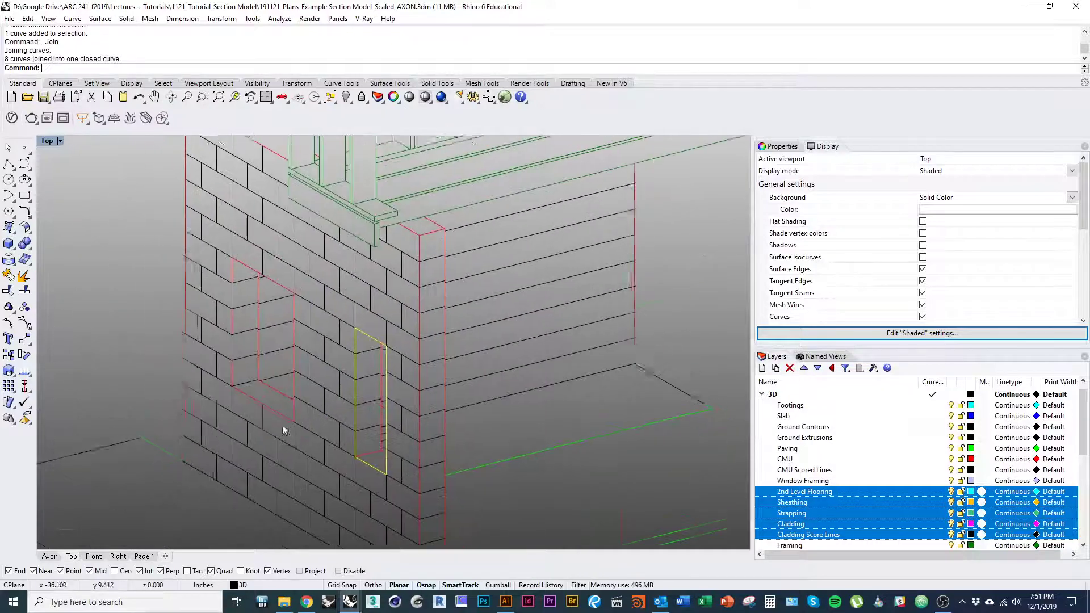
scroll(278, 422, up, 9)
click(195, 371)
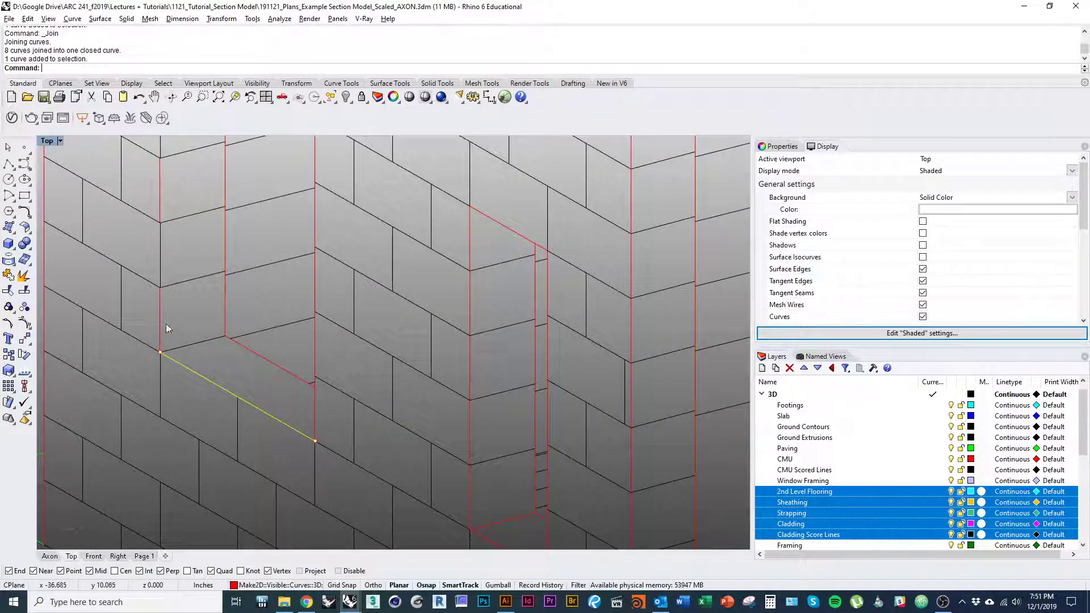
right_drag(165, 225, 173, 248)
shift+click(172, 226)
right_drag(175, 156, 215, 312)
shift+click(212, 247)
right_drag(308, 421, 308, 243)
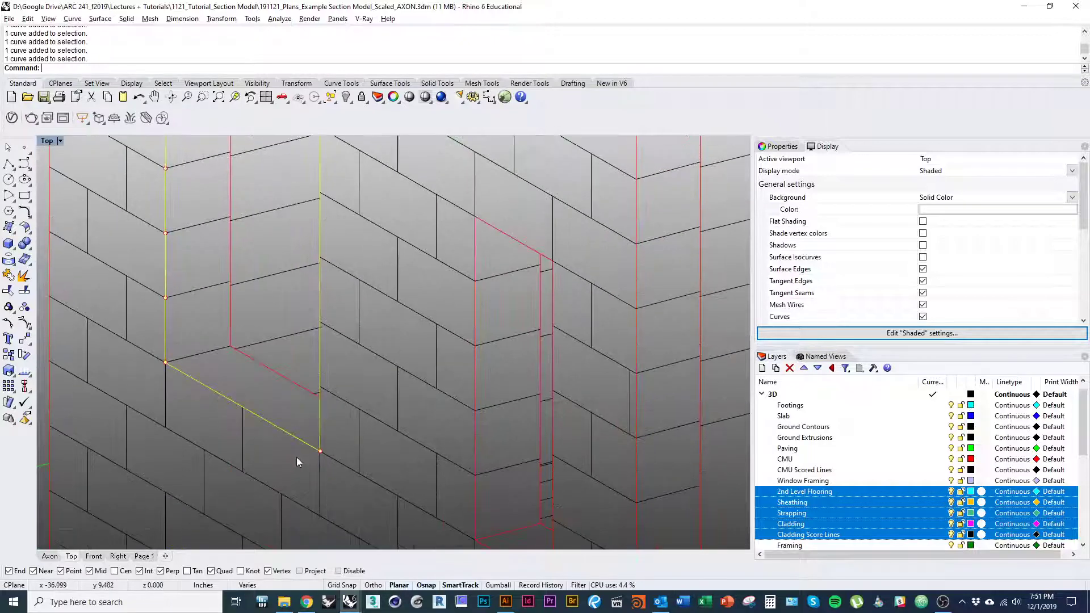
scroll(288, 409, down, 3)
key(ctrl+j)
scroll(223, 360, down, 3)
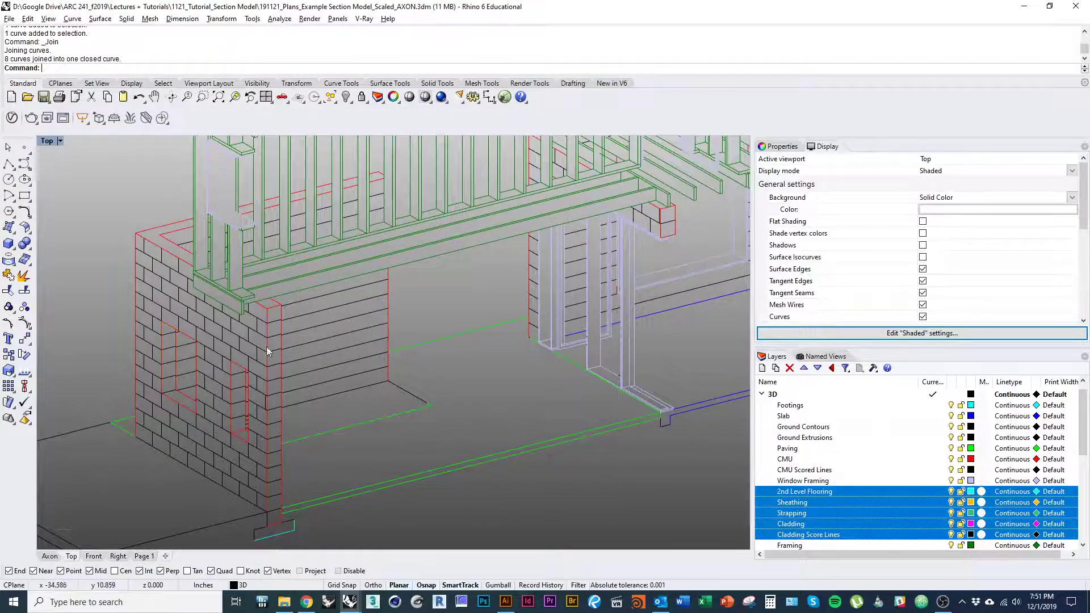
Step: Examine the framing corner resting on the low masonry wall and the overall line drawing
scroll(267, 347, up, 5)
scroll(215, 375, up, 3)
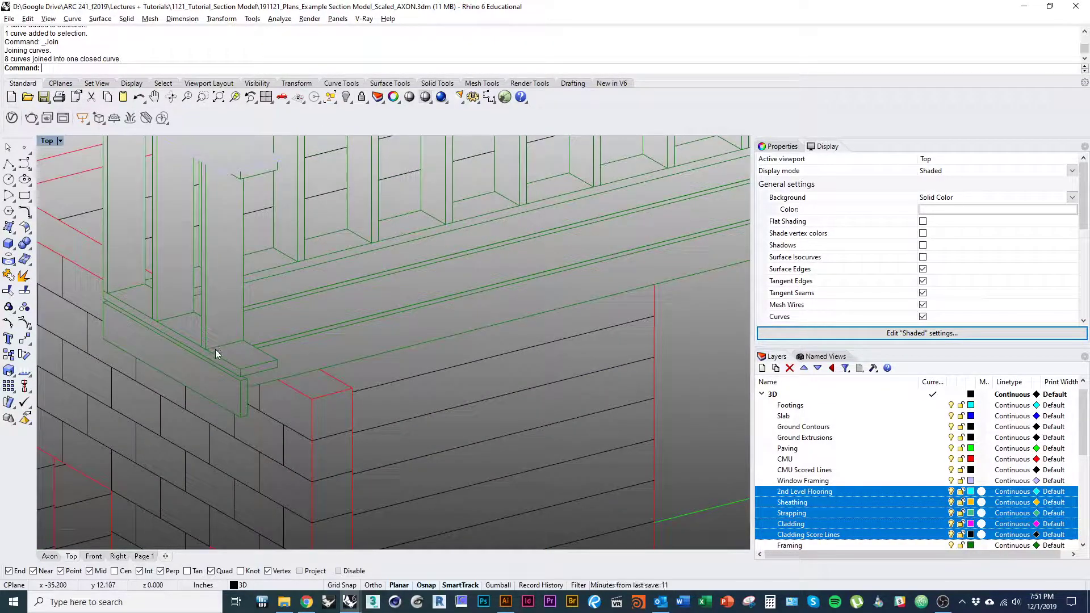
scroll(253, 419, down, 10)
scroll(384, 422, up, 5)
right_drag(384, 422, 244, 360)
scroll(244, 360, down, 5)
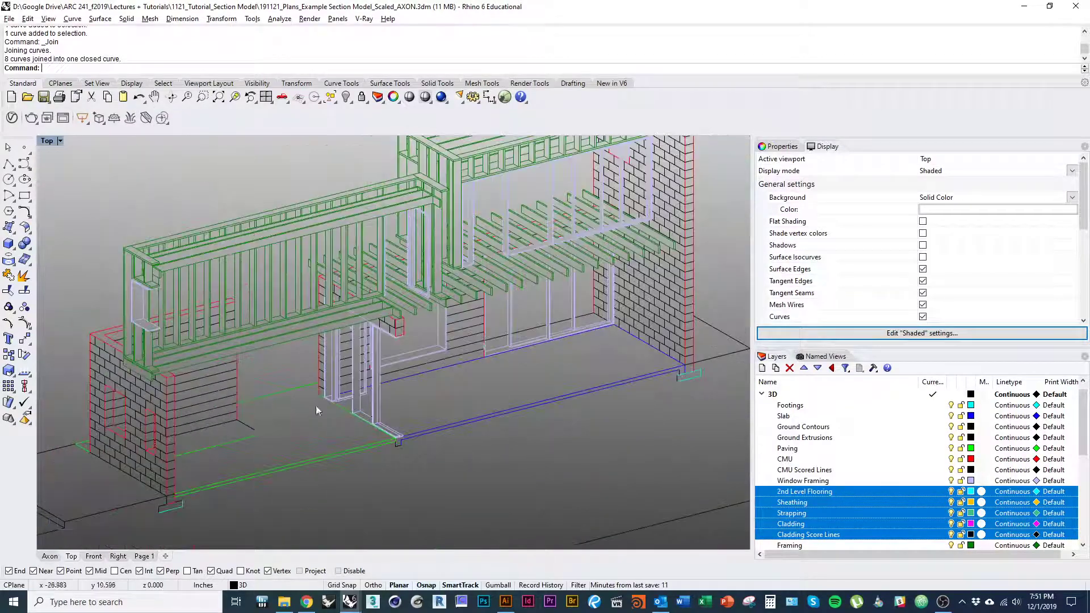
right_drag(316, 406, 264, 414)
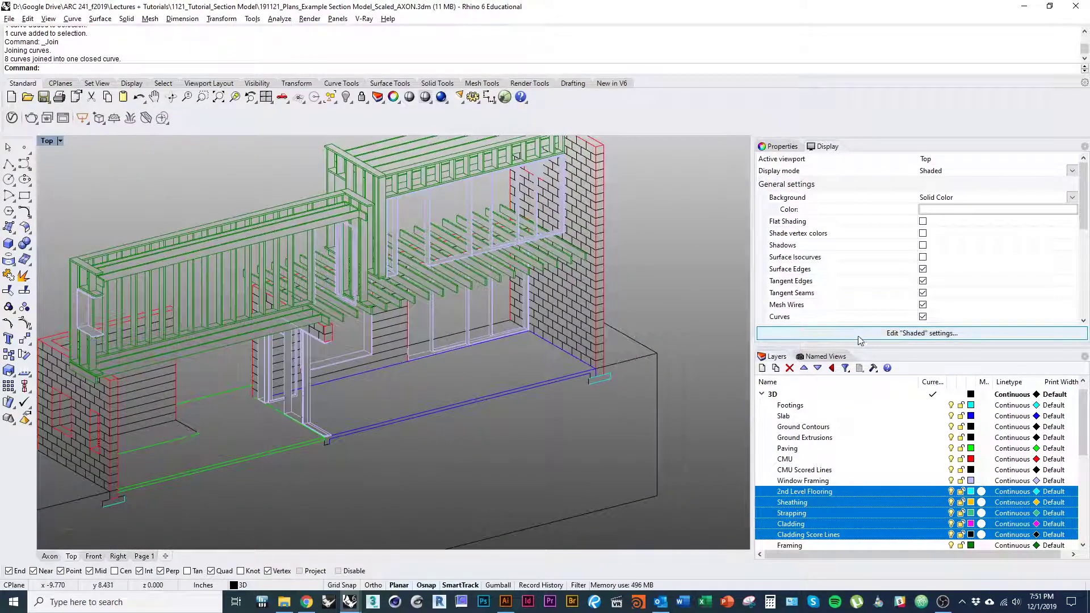
Step: Enlarge the layer list with the 3D group collapsed and highlight the Make2D Framing layer
drag(826, 344, 858, 205)
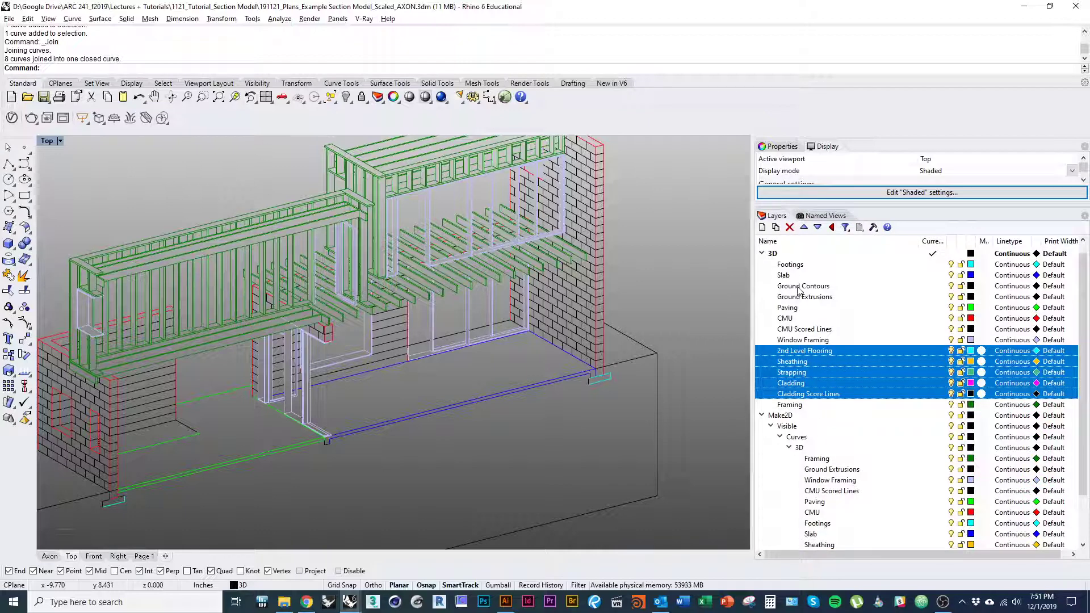
click(763, 253)
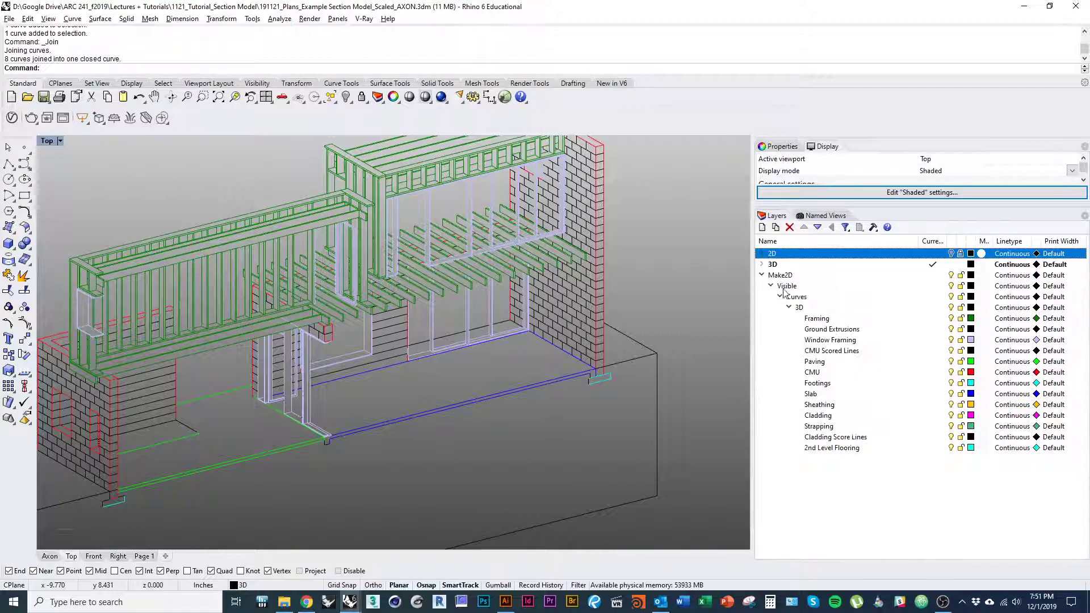
click(845, 321)
Step: Examine the tall masonry wall, upper framing and adjoining ground line to locate the section-cut edges
scroll(657, 289, up, 3)
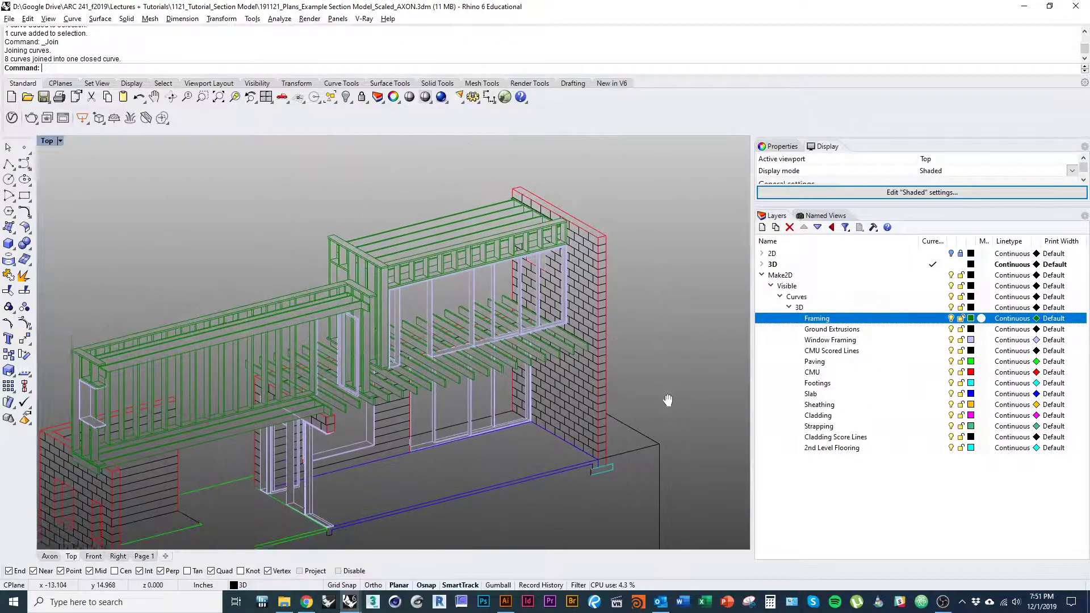
scroll(527, 292, up, 5)
right_drag(526, 290, 603, 286)
right_drag(562, 438, 587, 411)
scroll(571, 405, down, 1)
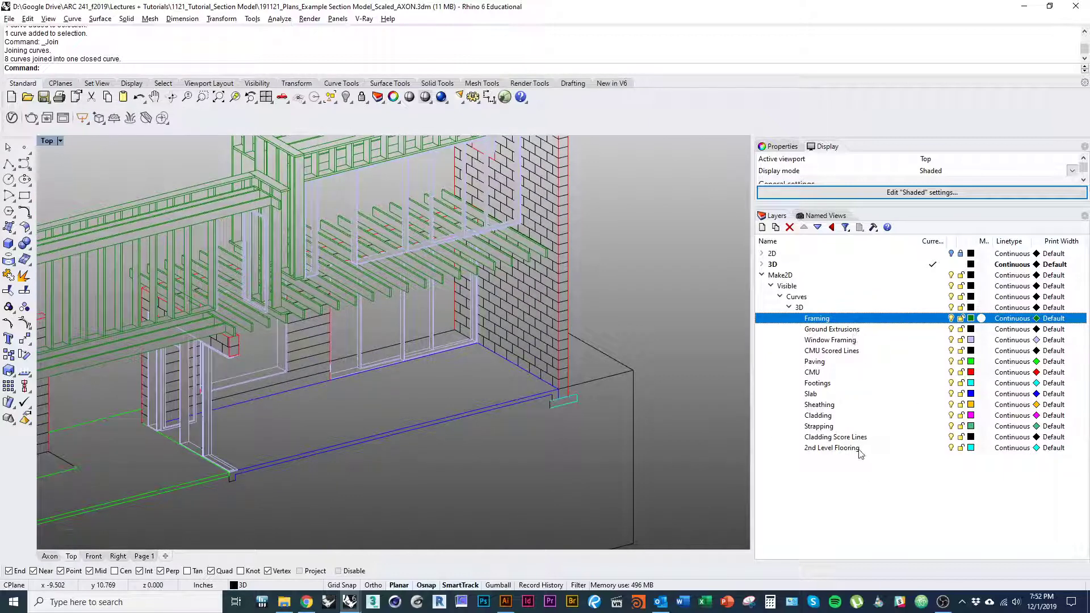
right_drag(589, 450, 562, 464)
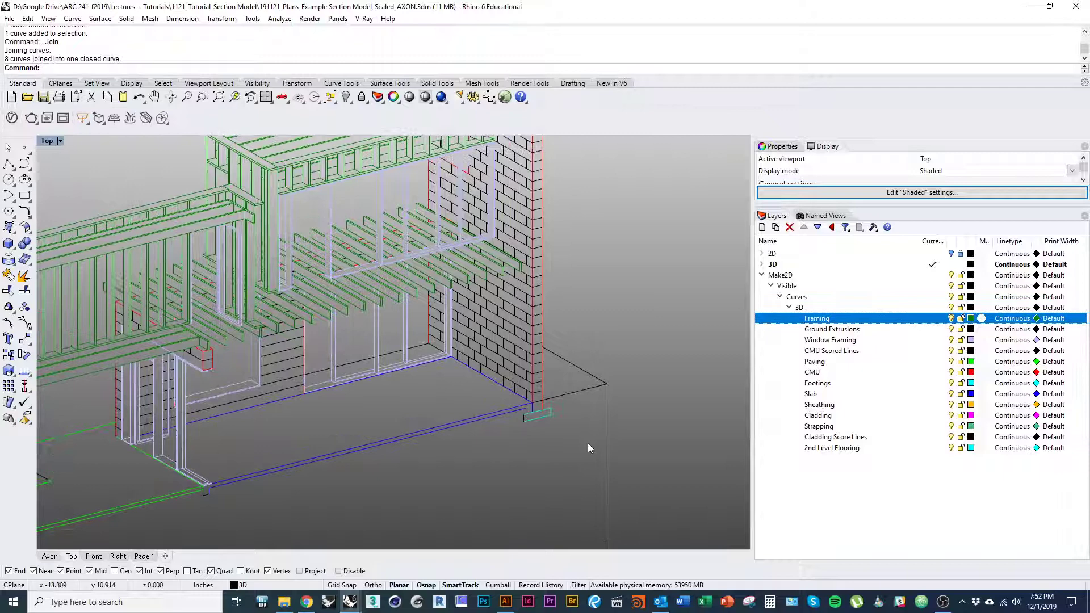
click(585, 391)
right_drag(584, 392, 580, 424)
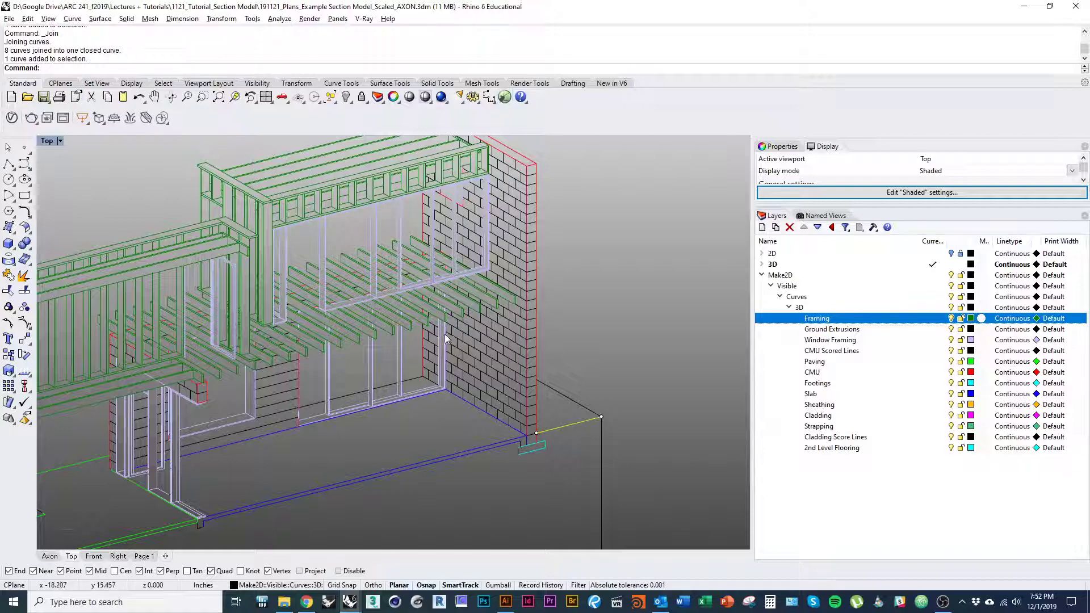
right_drag(444, 334, 409, 341)
right_drag(472, 372, 489, 282)
ctrl+right_drag(489, 282, 500, 351)
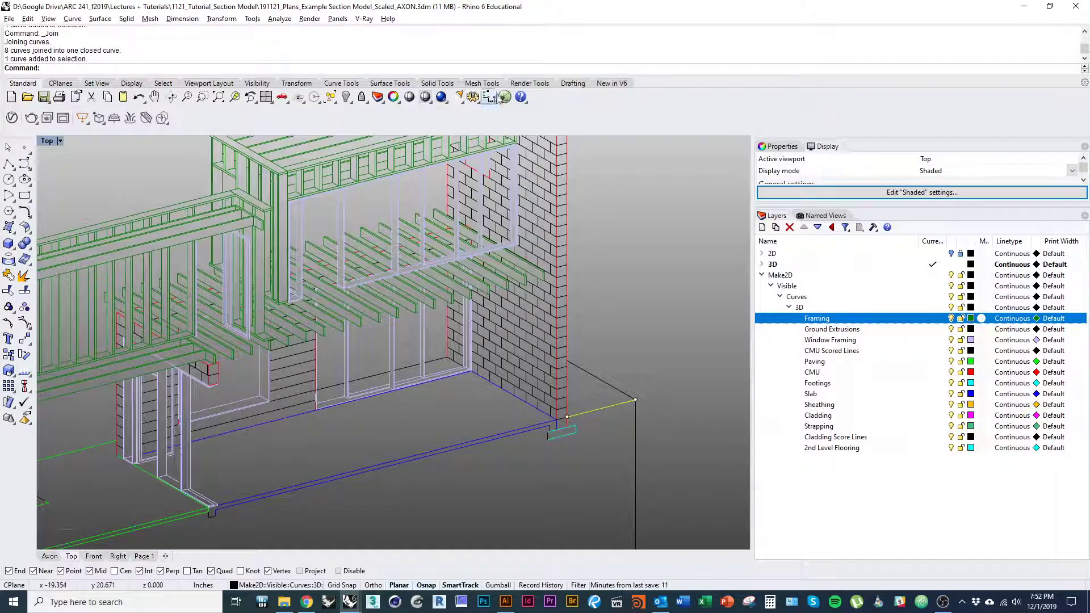
right_drag(569, 199, 545, 205)
Step: Select the two long vertical edges of the tall masonry wall's cut end, down to the footing
click(531, 192)
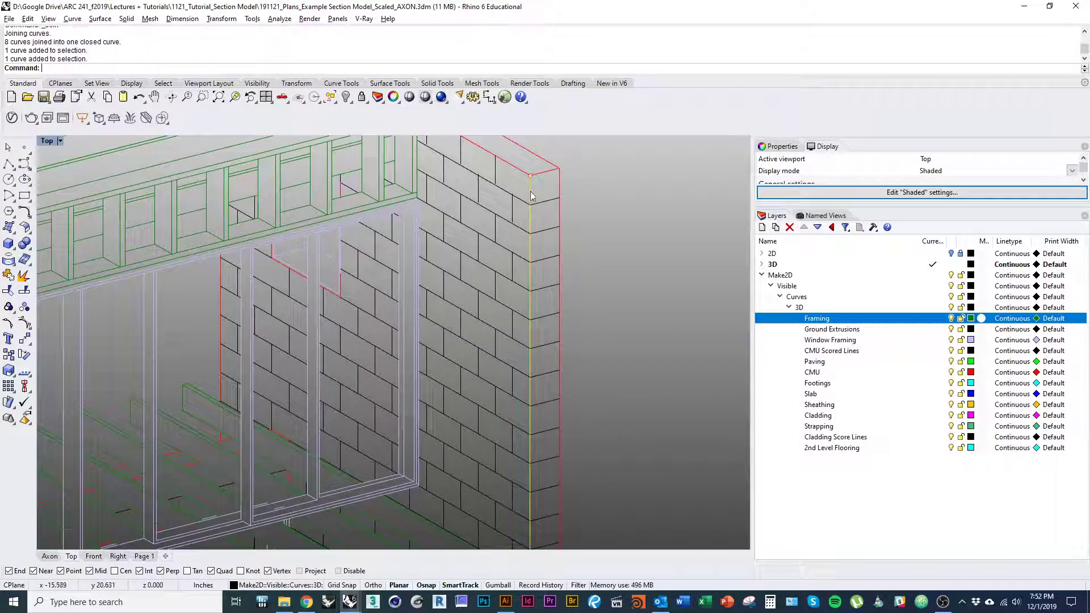
click(559, 194)
click(561, 192)
scroll(537, 212, down, 3)
scroll(538, 361, up, 3)
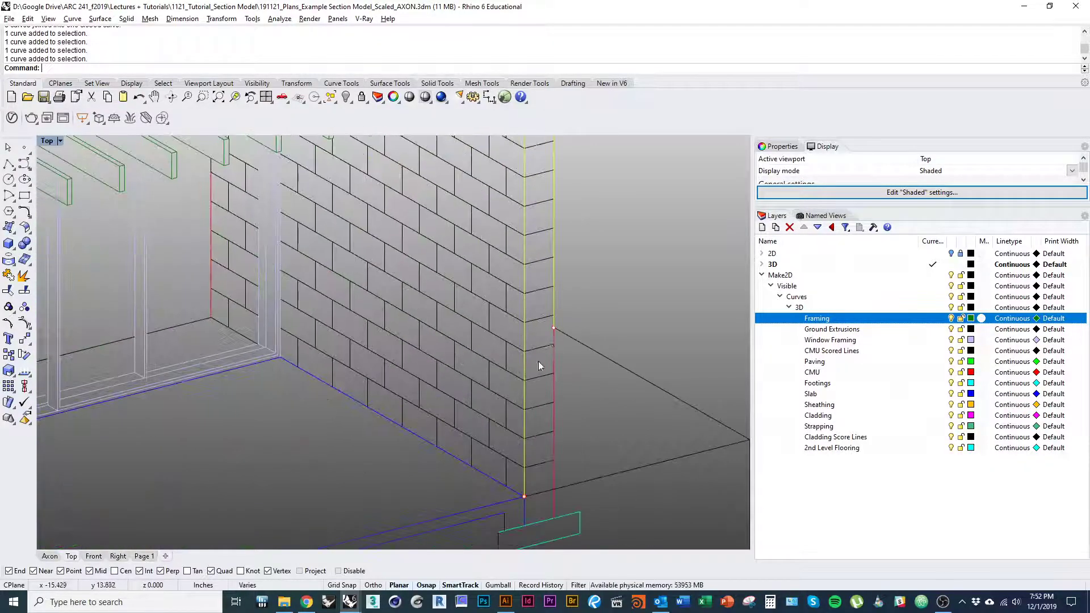
scroll(493, 391, up, 3)
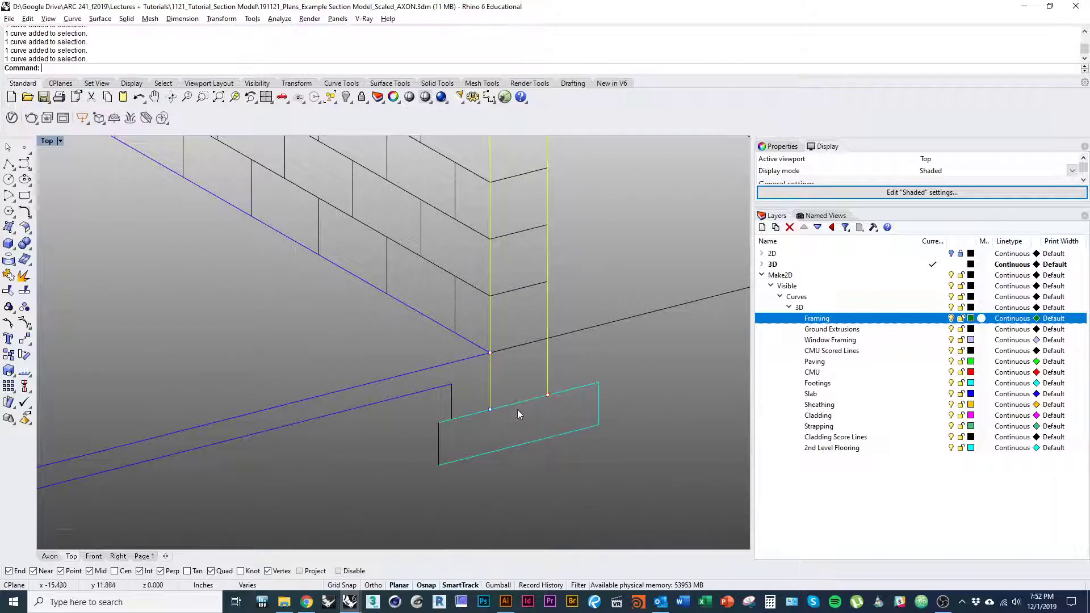
Step: Add the footing outline beneath the tall masonry wall to the selection
right_drag(518, 414, 518, 393)
scroll(448, 414, up, 4)
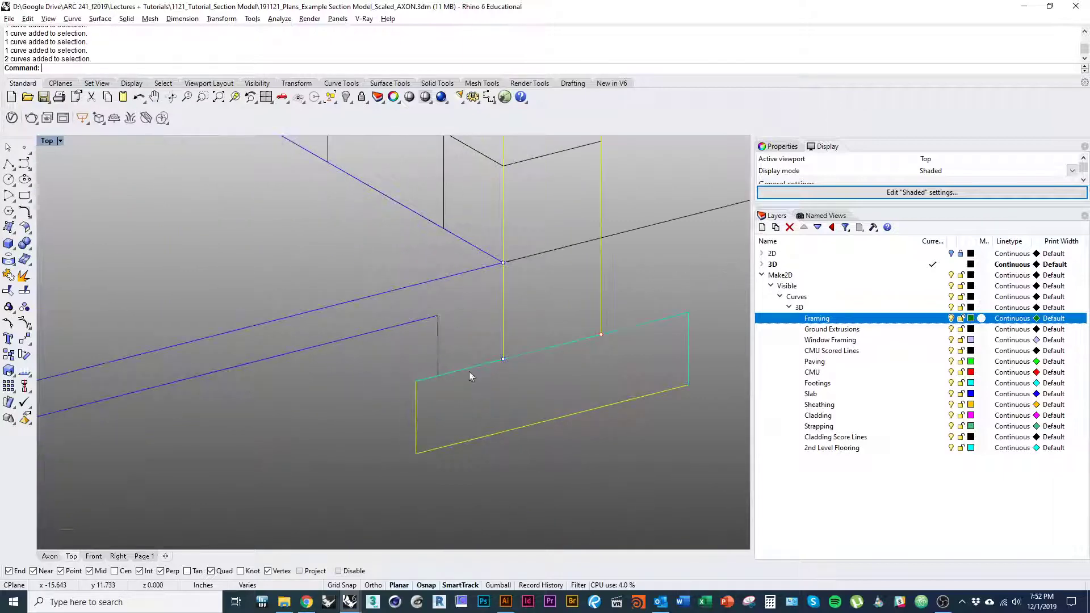
click(469, 370)
right_drag(673, 373, 596, 401)
drag(627, 392, 585, 341)
Step: Add the slab's long cut edges and the short vertical return beside the tall masonry wall's footing to the selection
scroll(511, 349, down, 2)
right_drag(434, 361, 478, 377)
shift+drag(478, 377, 438, 354)
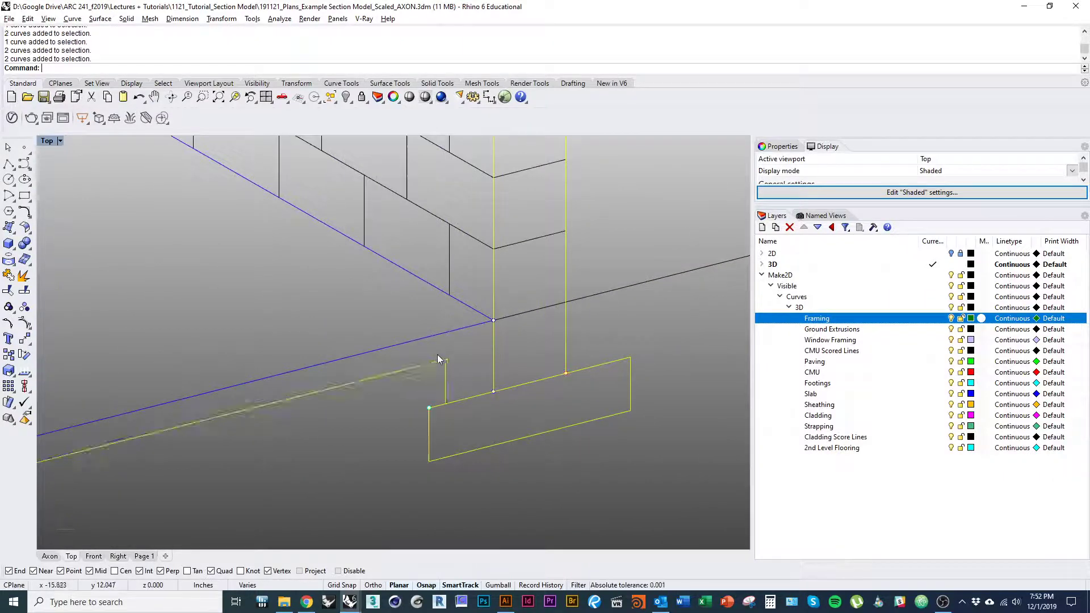
shift+click(464, 328)
right_drag(502, 340, 441, 383)
scroll(502, 361, down, 4)
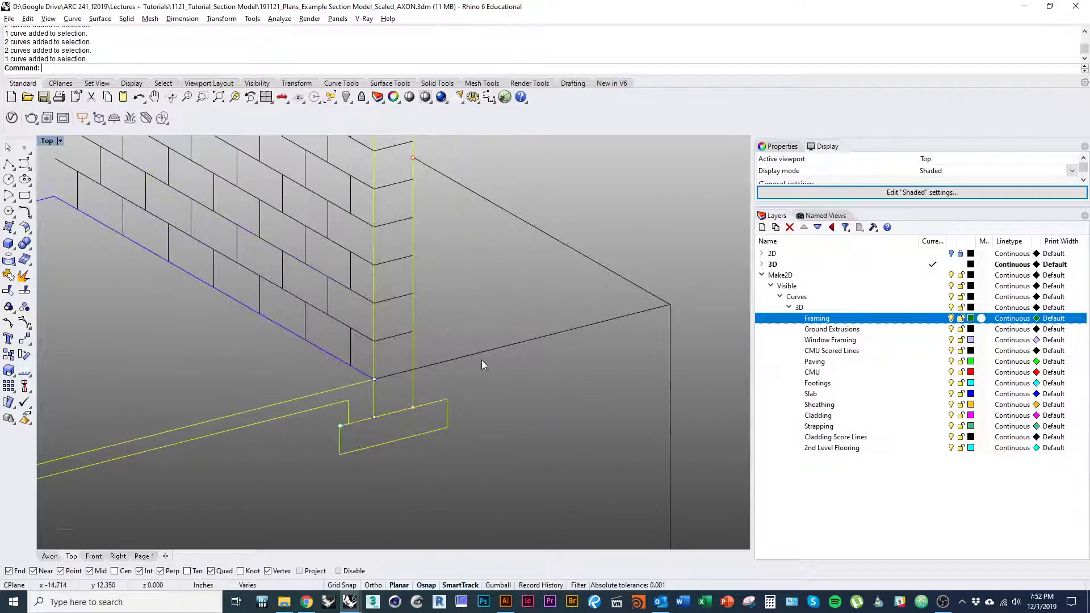
Step: Add the ground line beyond the tall masonry wall and the ground block's adjoining vertical end edge to the selection
right_drag(501, 343, 484, 370)
shift+click(453, 382)
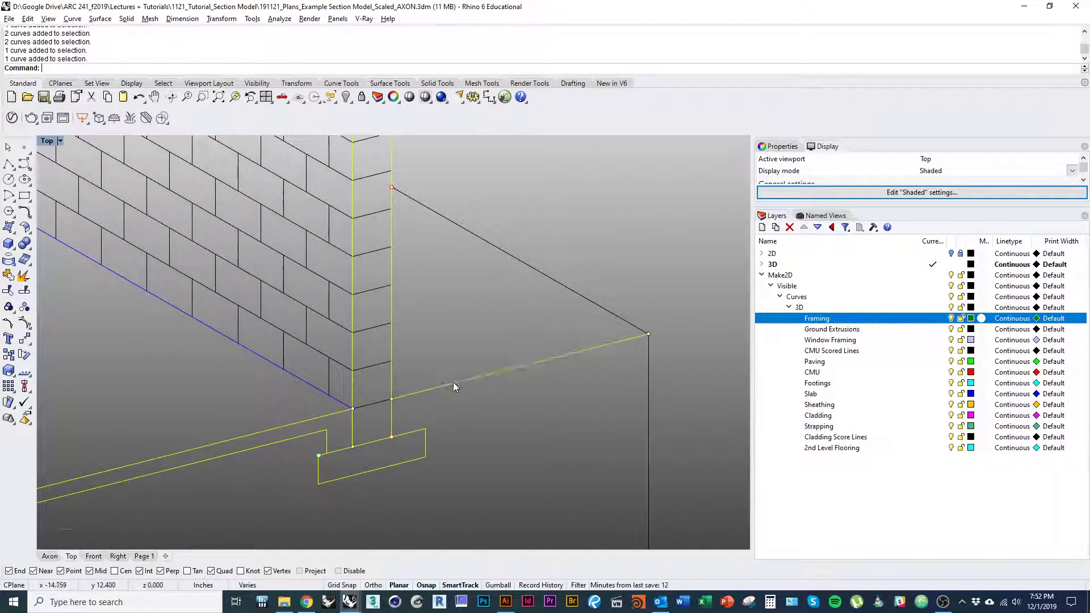
right_drag(585, 368, 584, 388)
shift+click(649, 392)
scroll(575, 358, down, 8)
right_drag(445, 421, 571, 302)
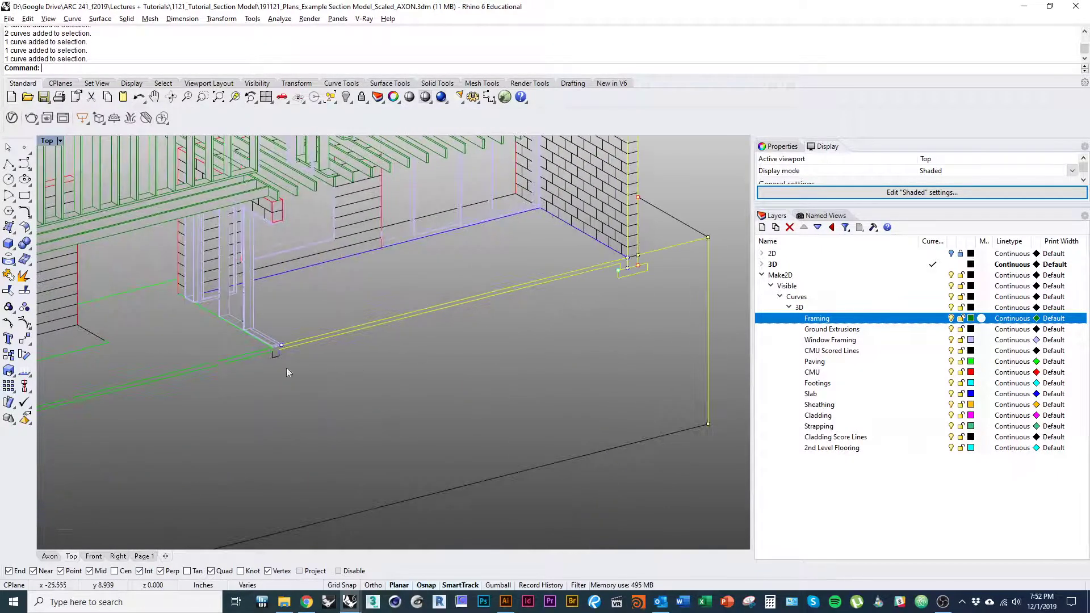
Step: Add the slab's thickened downturn below the door frame and the slab edges running towards the low masonry wall to the selection
scroll(286, 367, up, 8)
scroll(328, 379, up, 7)
shift+drag(424, 449, 201, 340)
scroll(203, 341, down, 12)
right_drag(213, 406, 518, 353)
scroll(380, 327, up, 6)
scroll(496, 249, down, 12)
scroll(350, 348, up, 8)
right_drag(356, 397, 403, 445)
right_drag(476, 304, 258, 426)
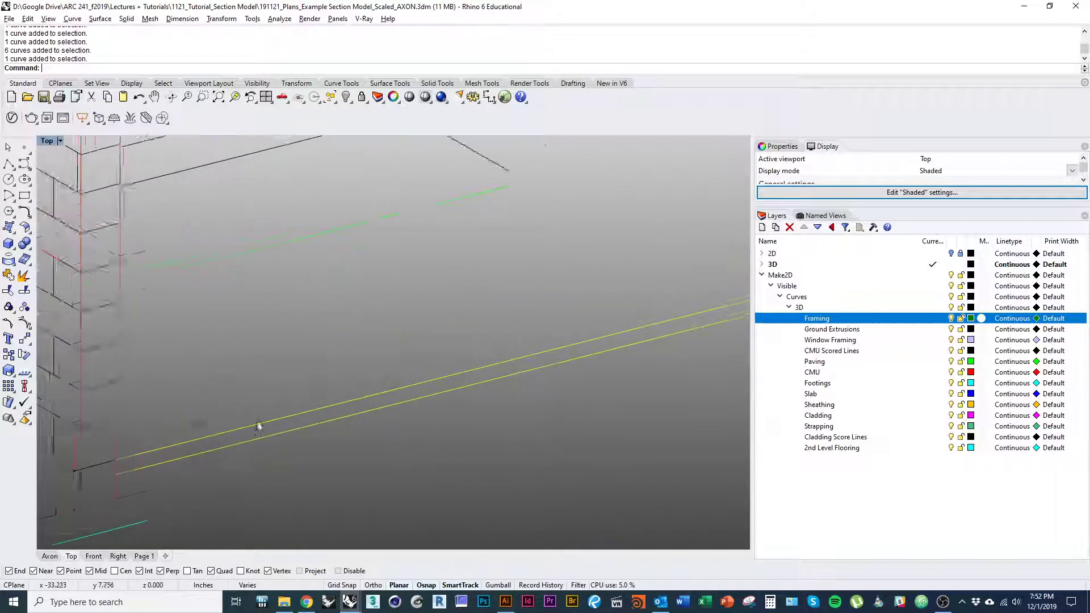
right_drag(646, 303, 259, 386)
right_drag(704, 293, 369, 376)
scroll(445, 353, up, 8)
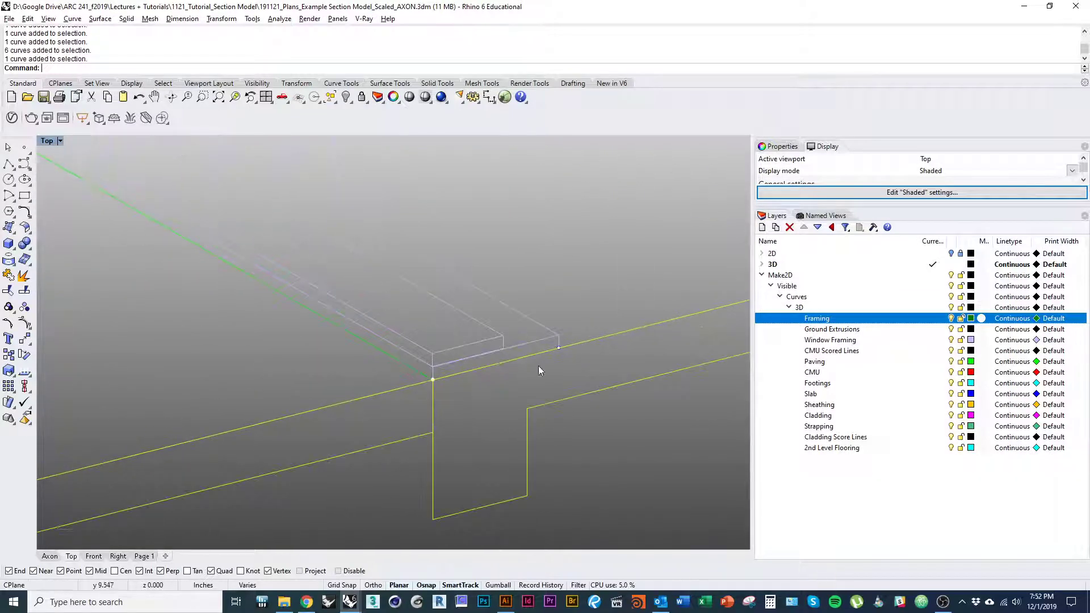
Step: Examine the framing, window frames and the separate cladding drawing to locate which lines belong to the section cut
scroll(464, 362, down, 15)
right_drag(345, 326, 369, 445)
right_drag(542, 320, 469, 364)
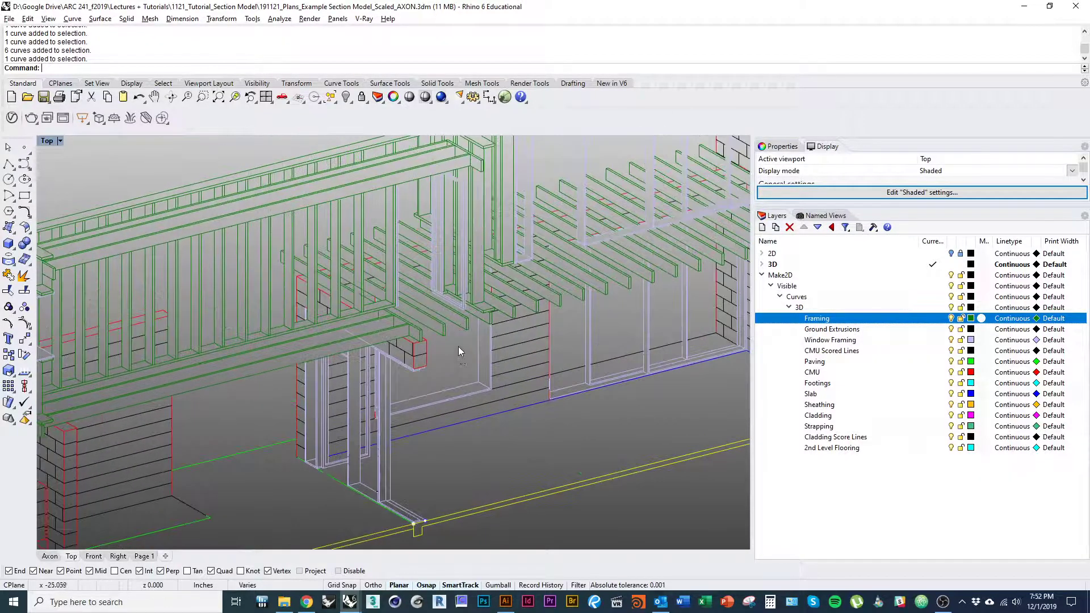
scroll(460, 351, up, 8)
scroll(435, 489, down, 12)
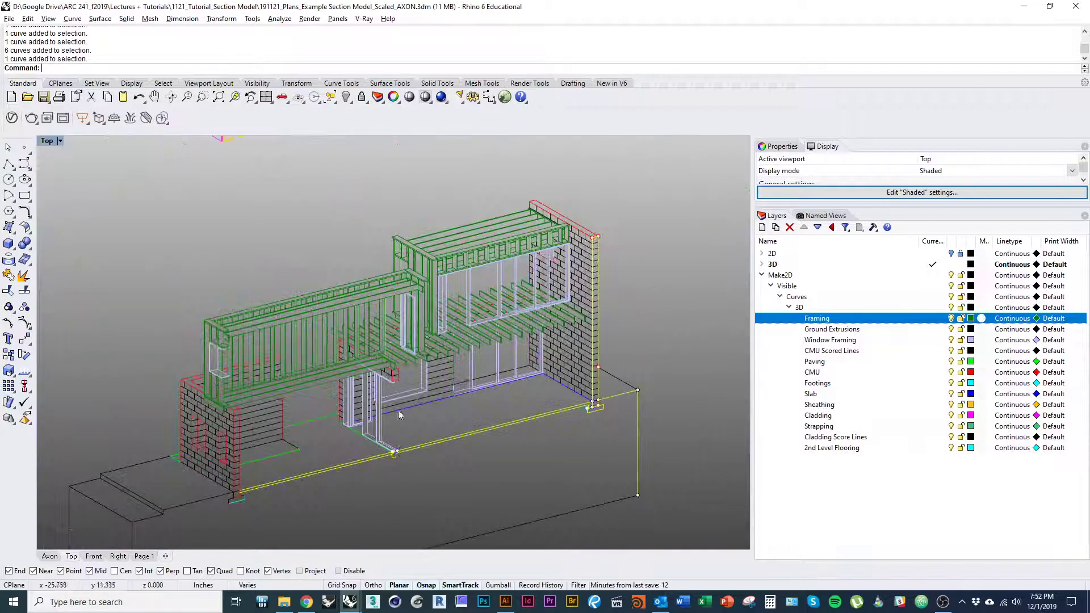
scroll(395, 396, up, 10)
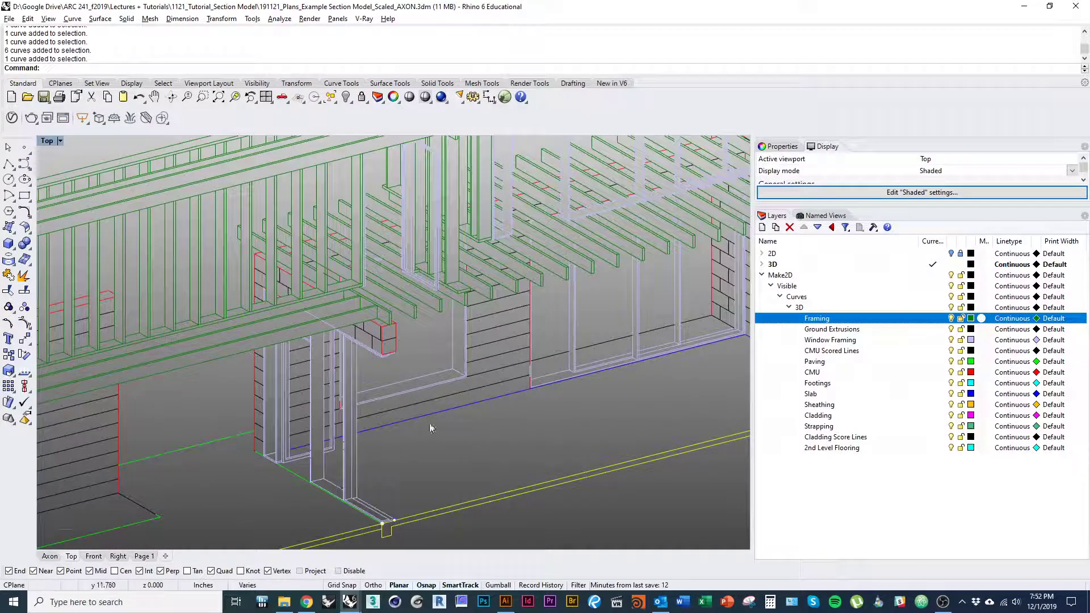
scroll(386, 384, down, 10)
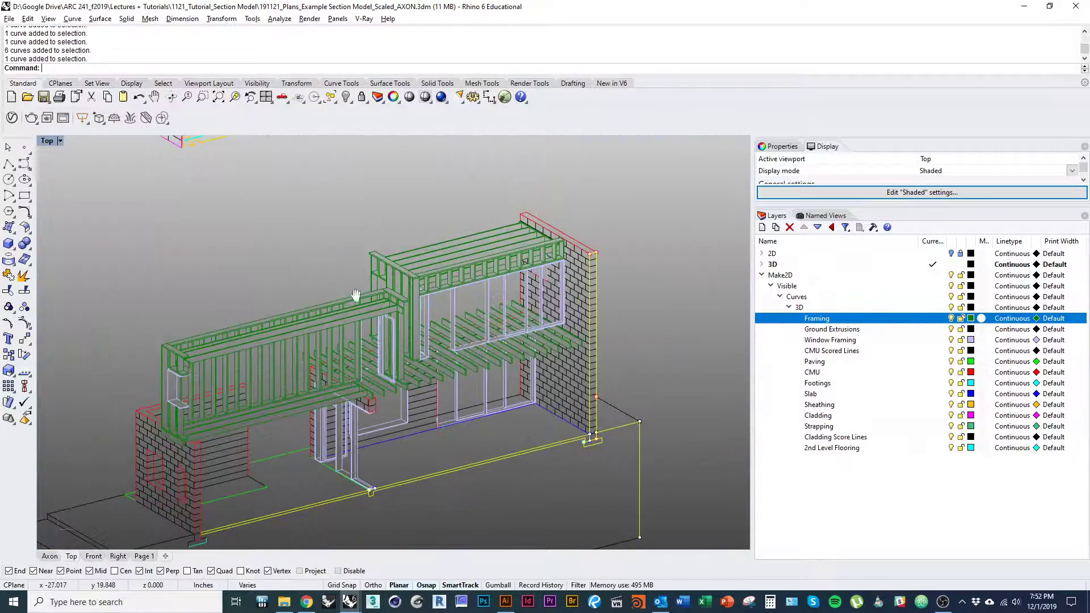
scroll(261, 298, up, 12)
scroll(261, 299, up, 5)
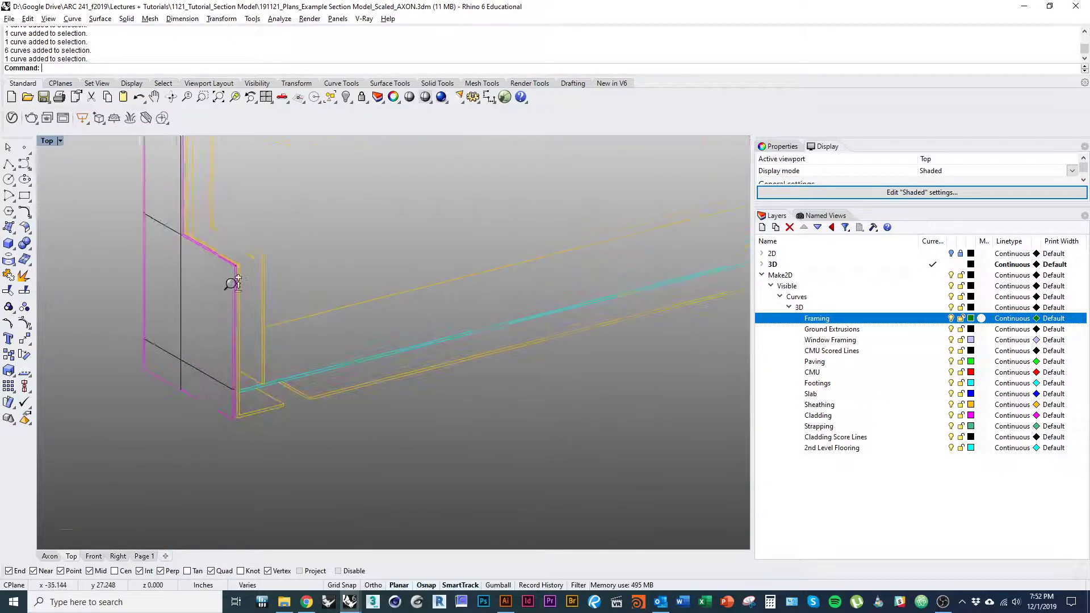
scroll(233, 310, up, 15)
right_drag(248, 167, 254, 326)
scroll(254, 326, down, 4)
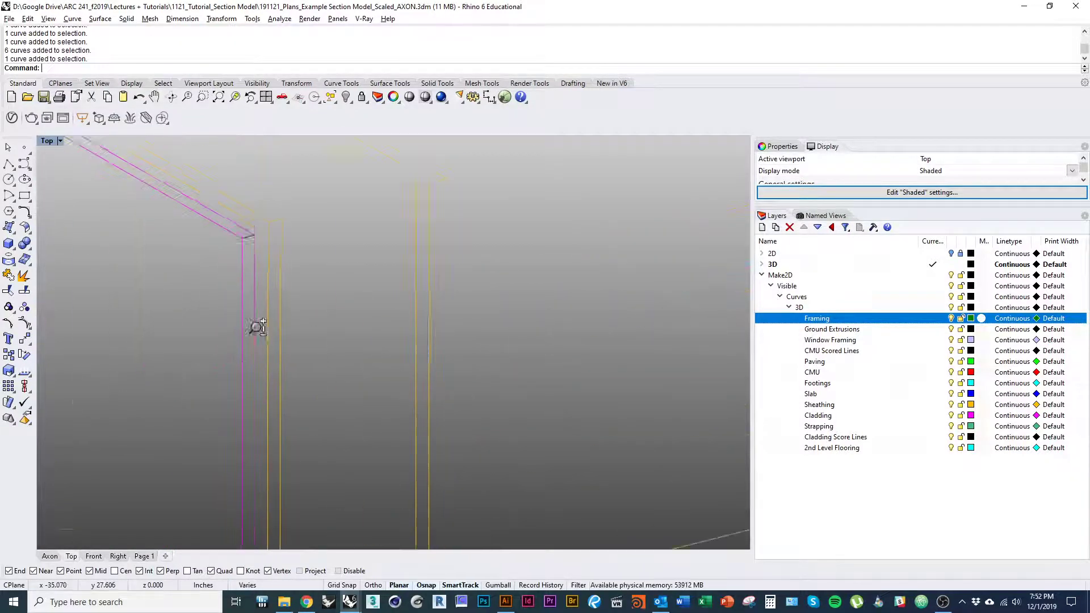
scroll(247, 392, down, 10)
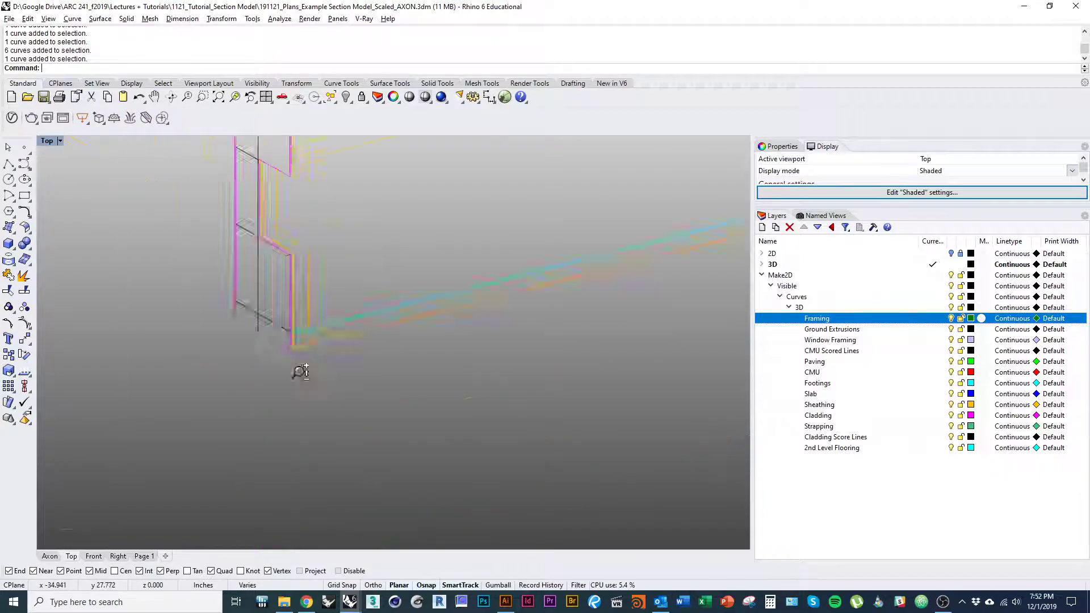
scroll(246, 417, up, 5)
scroll(246, 417, up, 8)
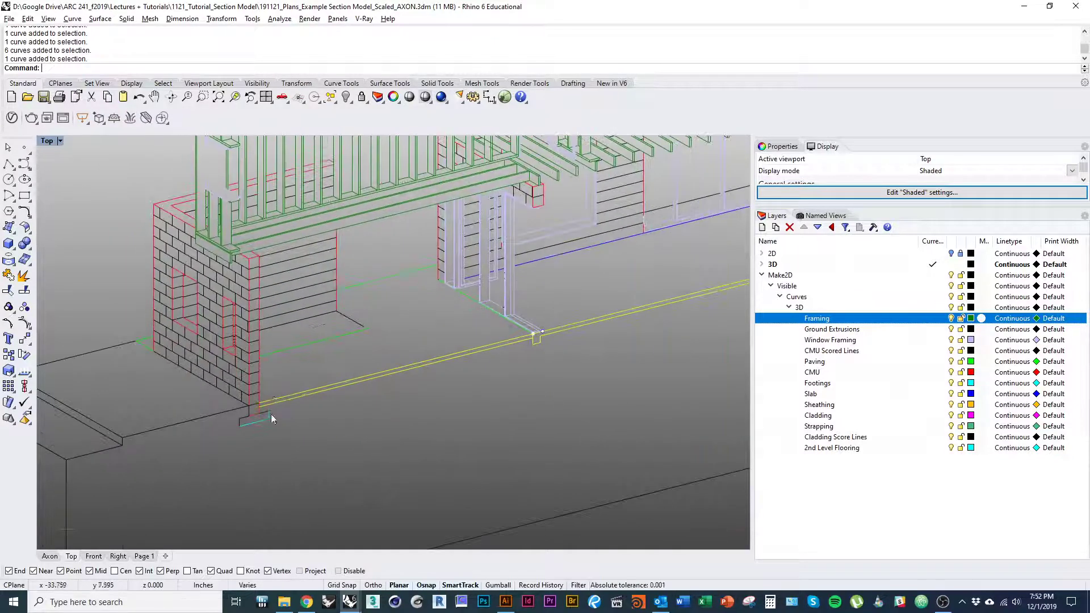
Step: Add the footing outline beneath the low masonry wall and the wall's outer vertical cut edge to the selection
click(236, 381)
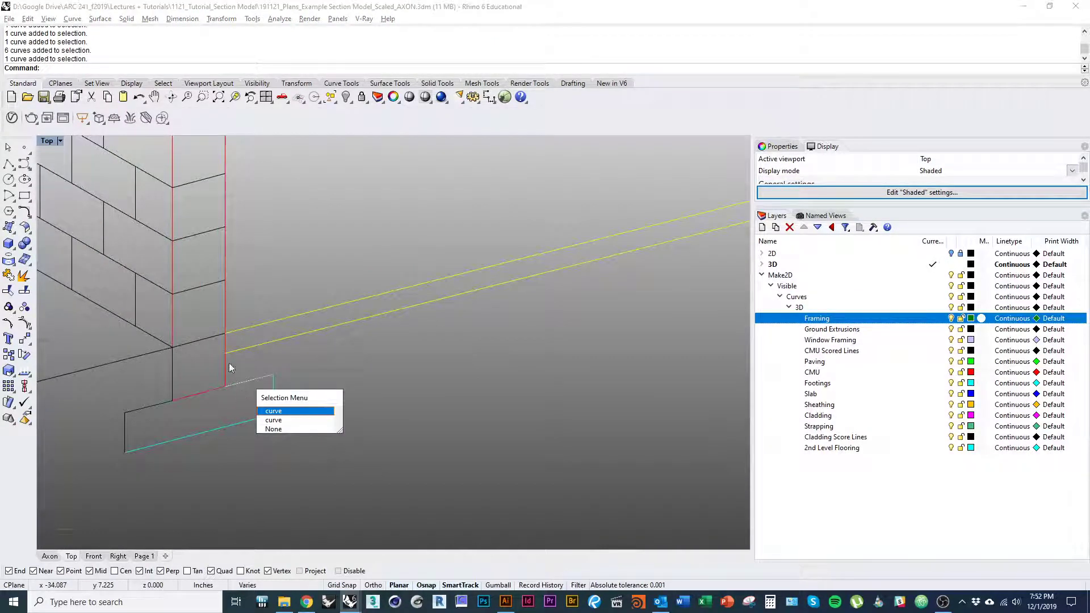
click(231, 372)
scroll(234, 385, up, 10)
click(339, 495)
scroll(335, 488, down, 5)
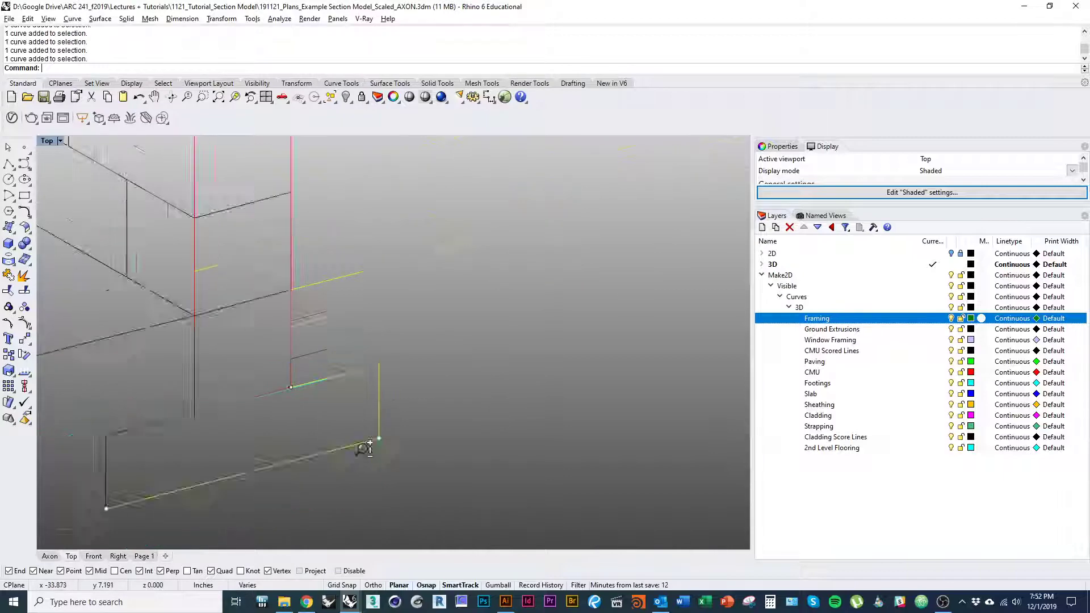
click(300, 406)
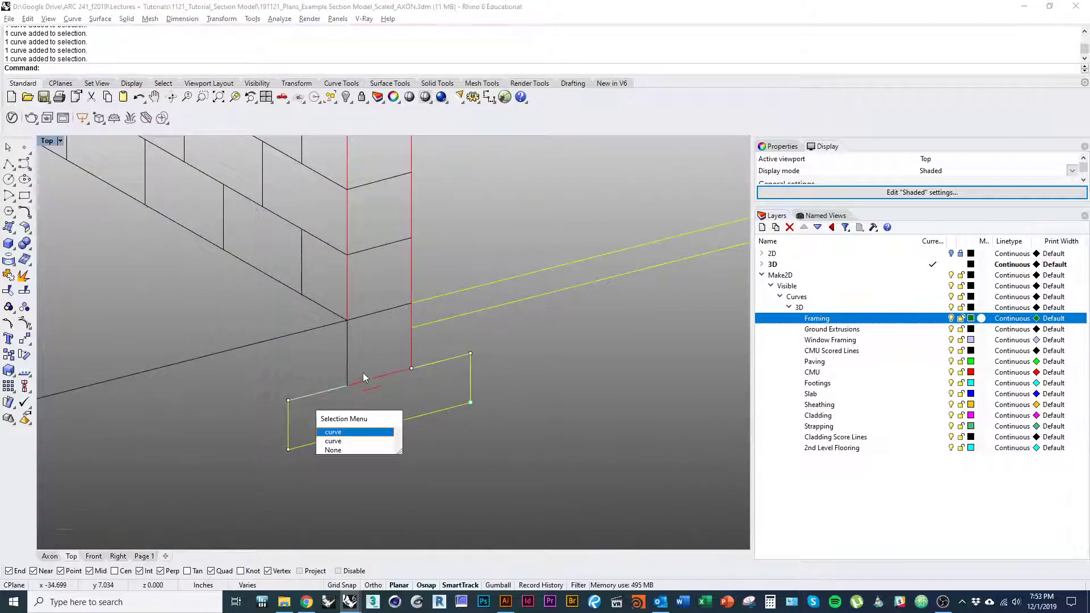
click(335, 424)
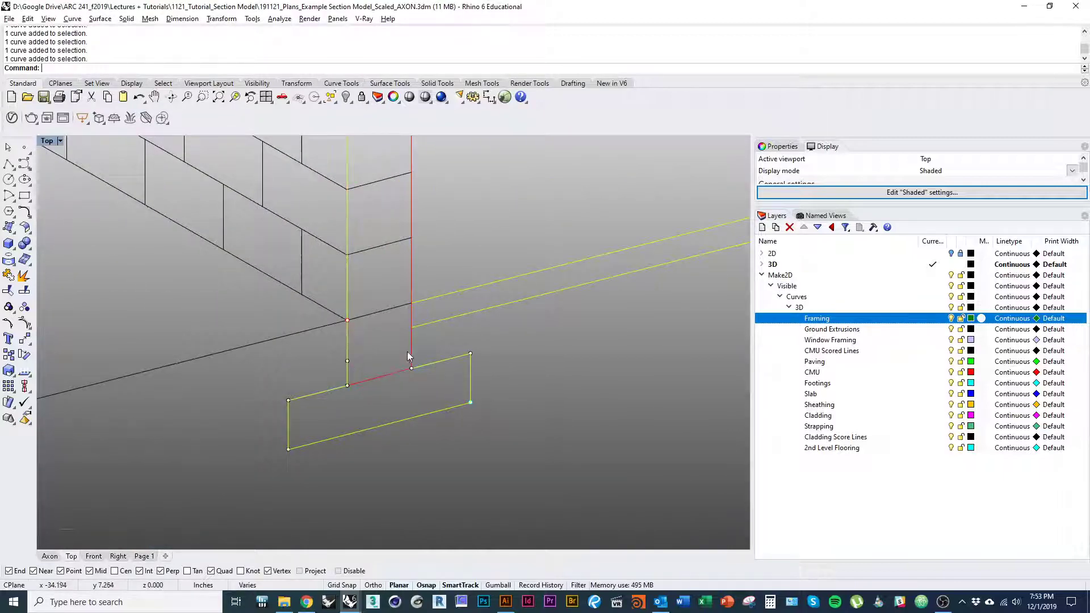
scroll(411, 301, down, 6)
key(alt+Tab)
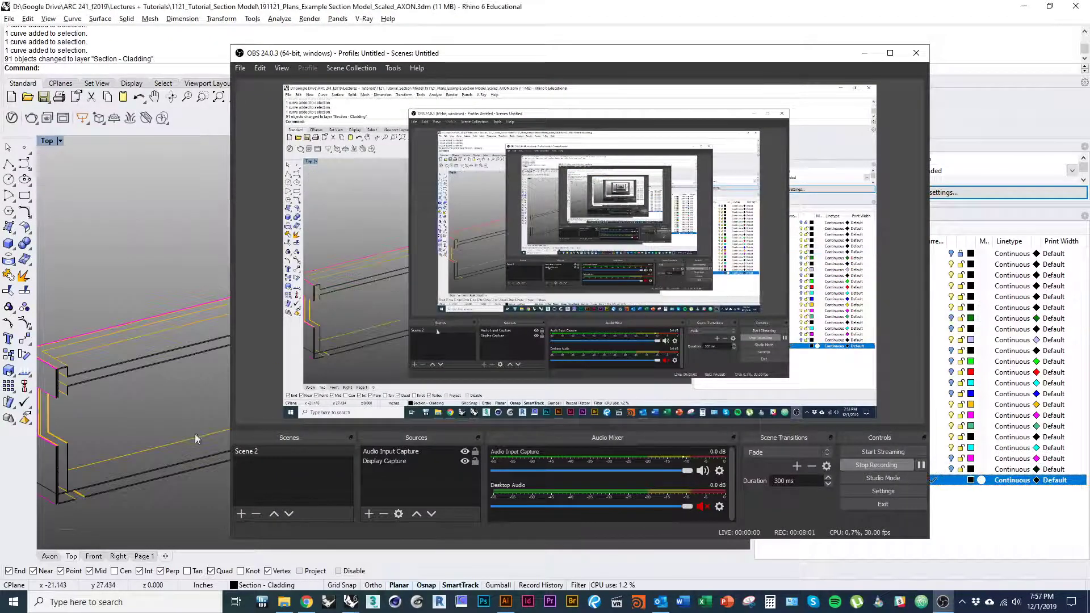
key(alt+Tab)
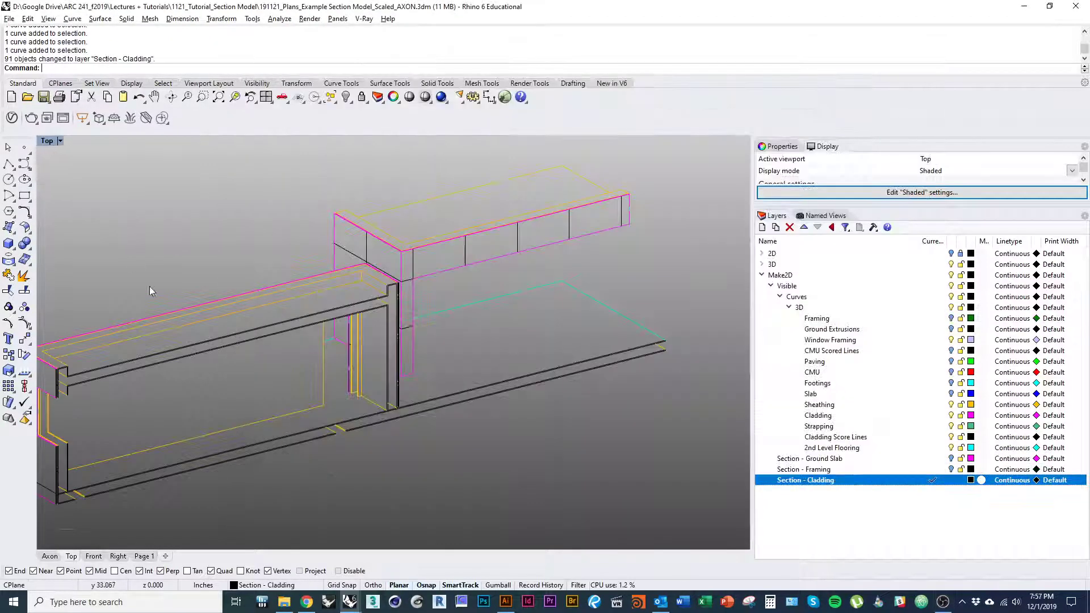
Step: Select all objects on the Section - Cladding layer and examine the collected cut lines on the cladding, sheathing and window frames
right_drag(446, 370, 489, 339)
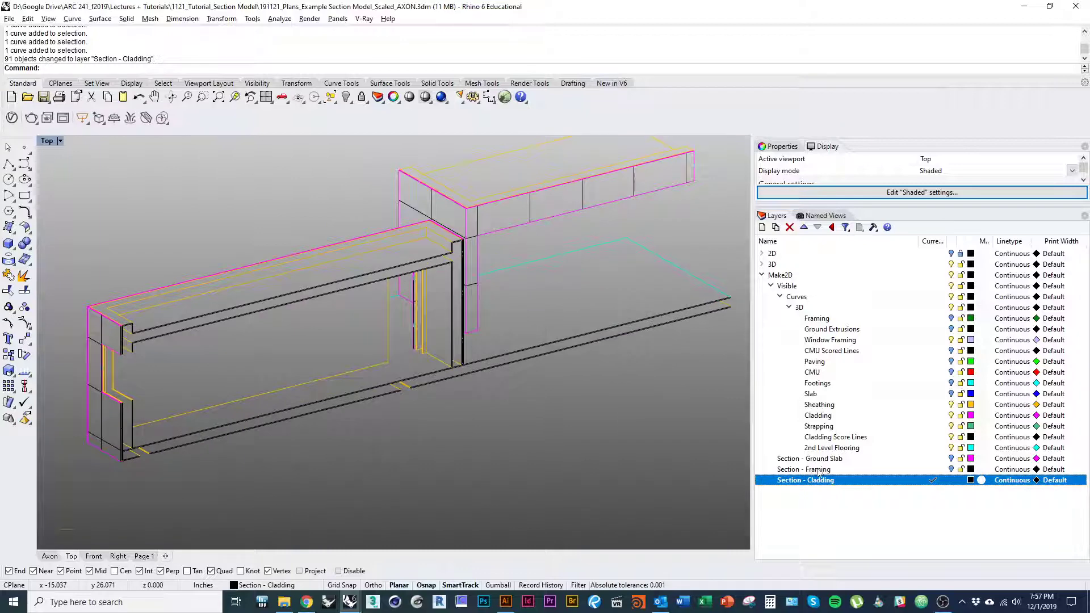
right_click(849, 486)
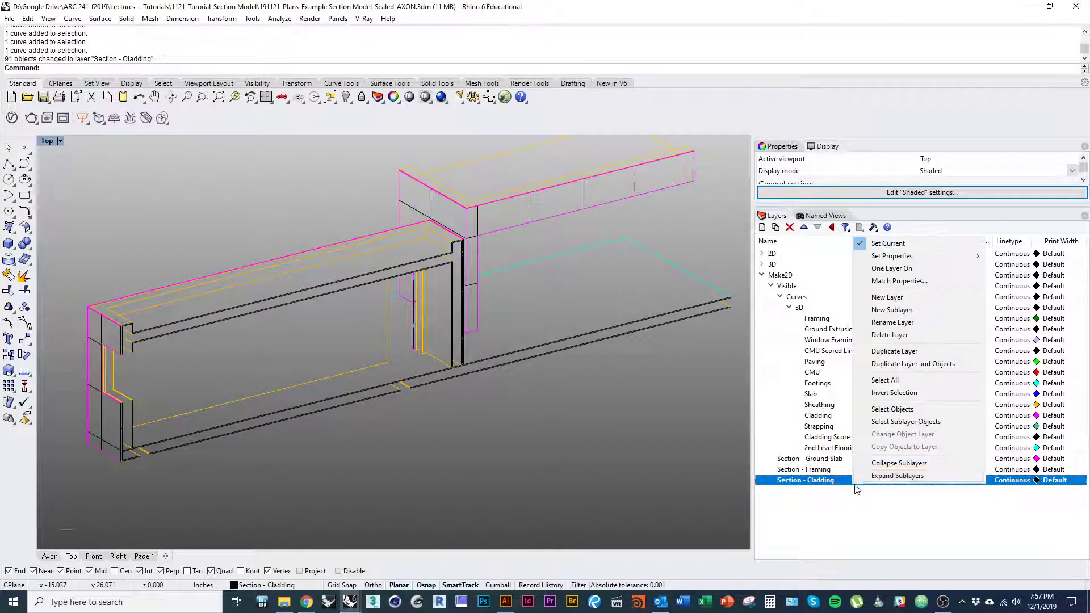
click(896, 414)
right_drag(524, 402, 478, 408)
scroll(50, 370, up, 4)
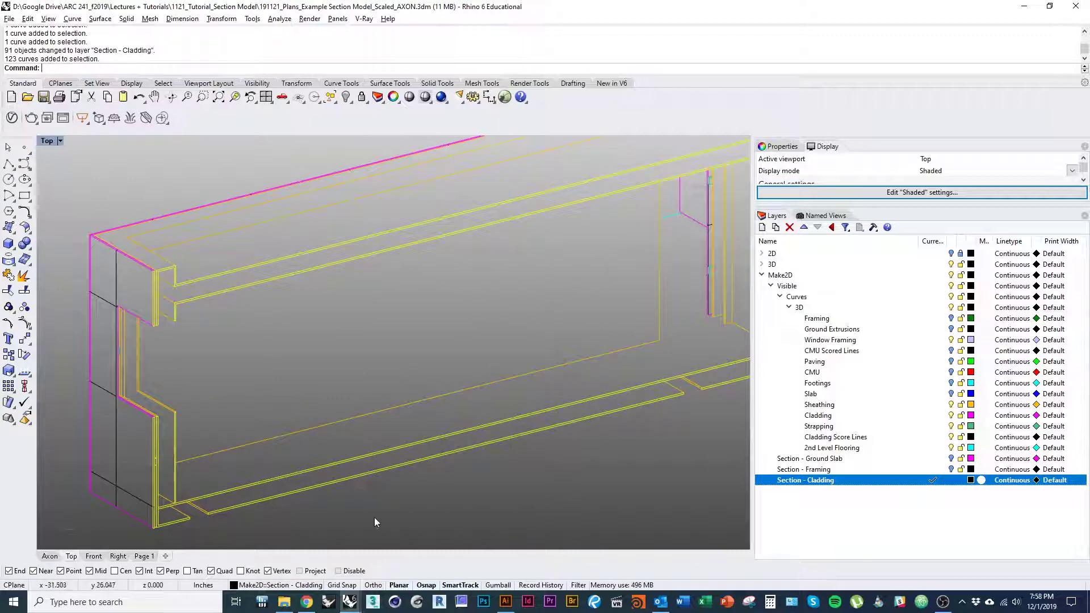
scroll(195, 341, down, 10)
right_drag(248, 350, 183, 170)
scroll(116, 352, up, 3)
scroll(122, 349, up, 6)
right_drag(122, 349, 127, 297)
right_drag(329, 428, 92, 367)
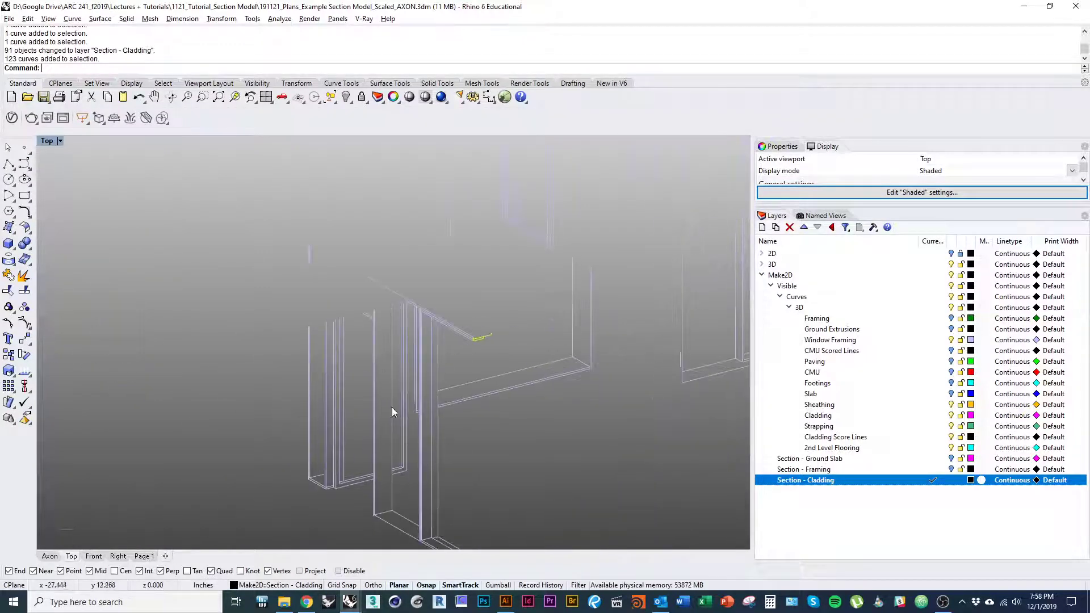
right_drag(538, 434, 455, 309)
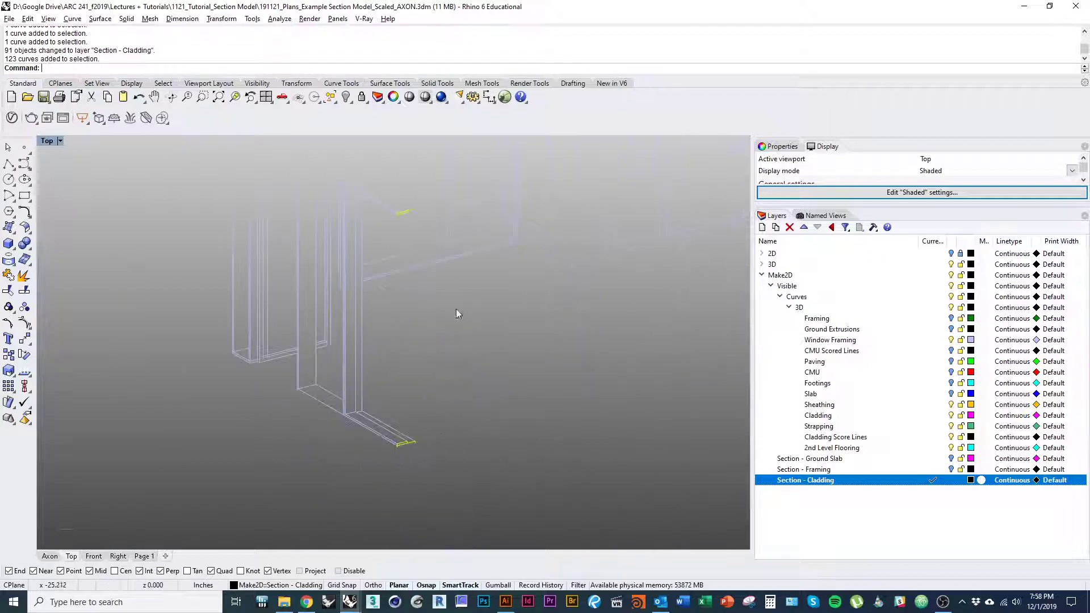
Step: Turn on the Section - Framing and Section - Ground Slab layers
click(951, 470)
scroll(389, 481, down, 2)
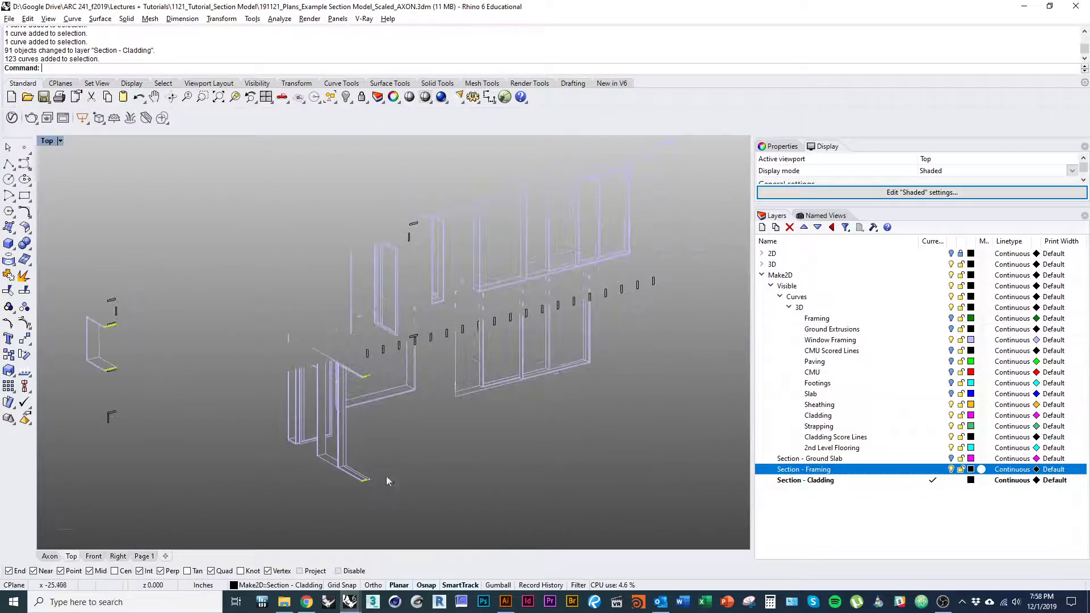
click(951, 459)
Step: Turn on the Slab, Footings, CMU, Paving, CMU Scored Lines, Ground Extrusions and Framing layers under Make2D
click(951, 394)
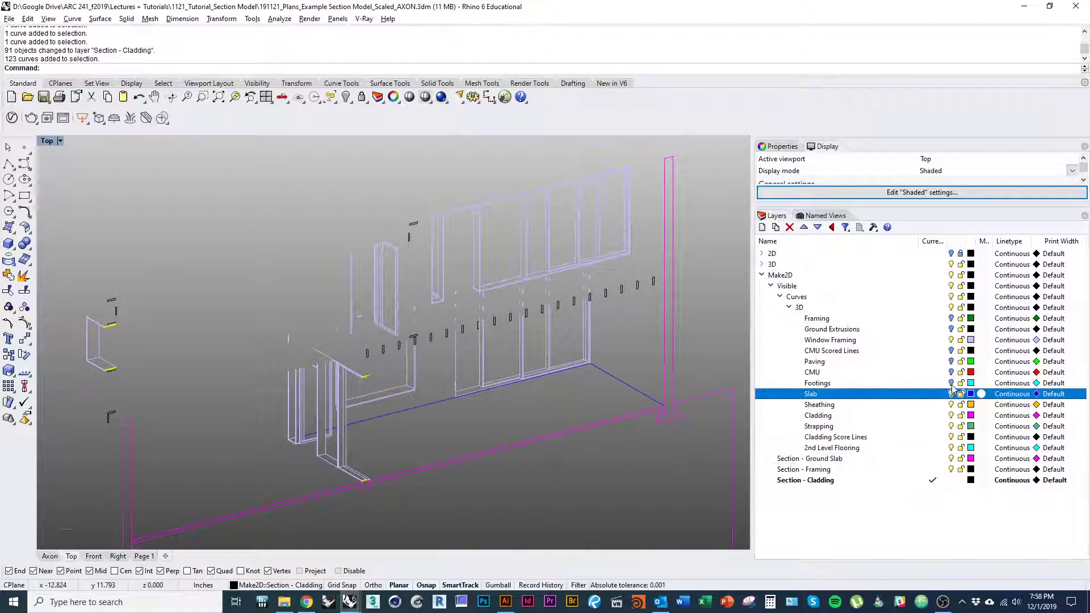
click(951, 382)
click(951, 372)
click(951, 361)
click(951, 350)
click(950, 329)
click(951, 318)
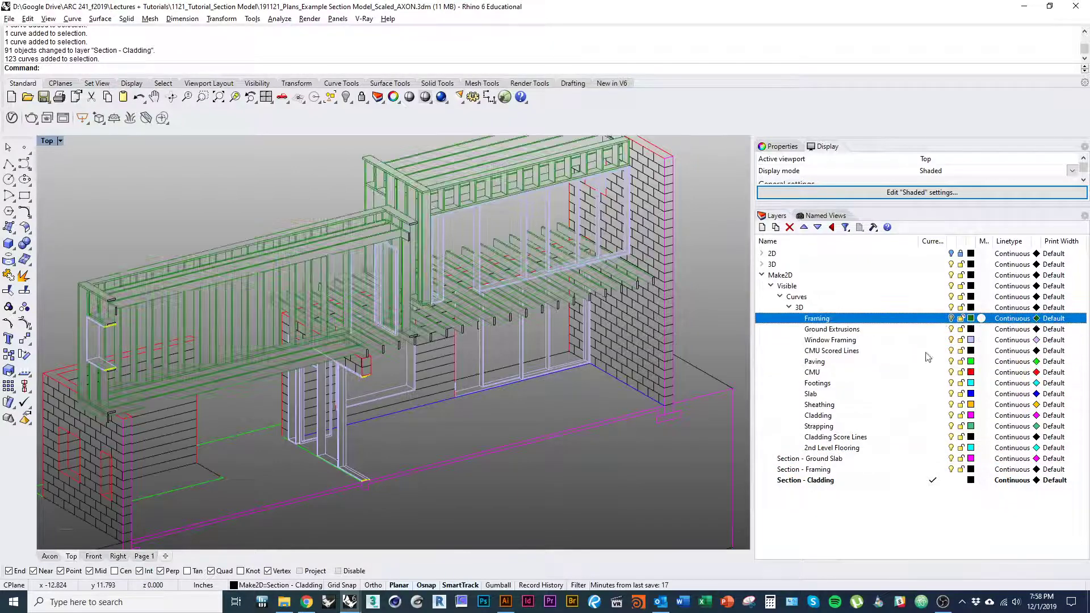
Step: Select the long bottom edge of the ground block's cut face
right_drag(540, 374, 632, 321)
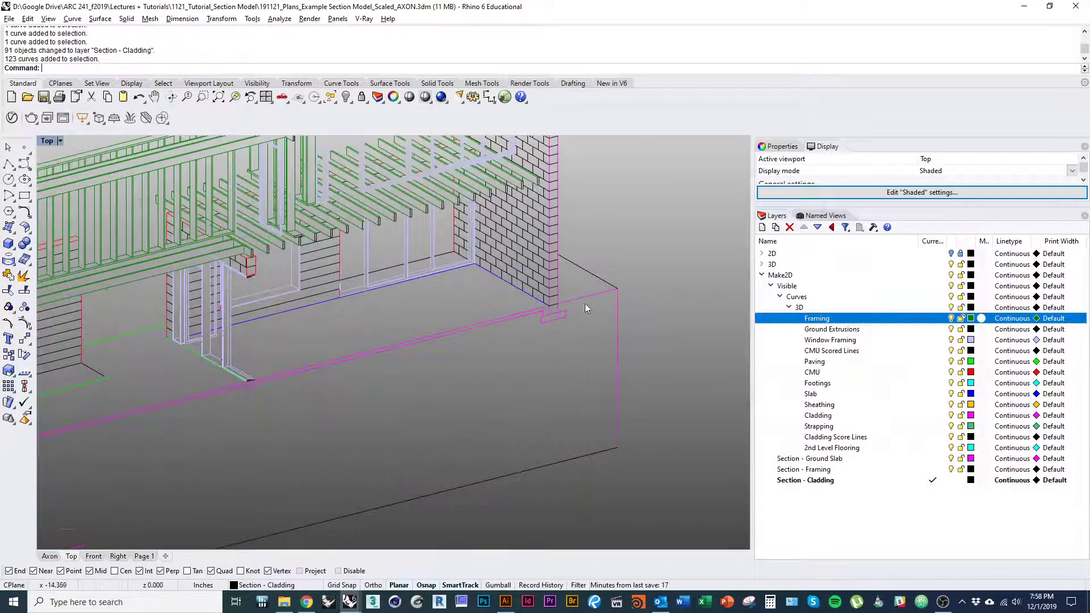
scroll(553, 479, down, 1)
right_drag(553, 479, 646, 357)
click(271, 430)
right_drag(270, 420, 530, 431)
scroll(336, 421, up, 6)
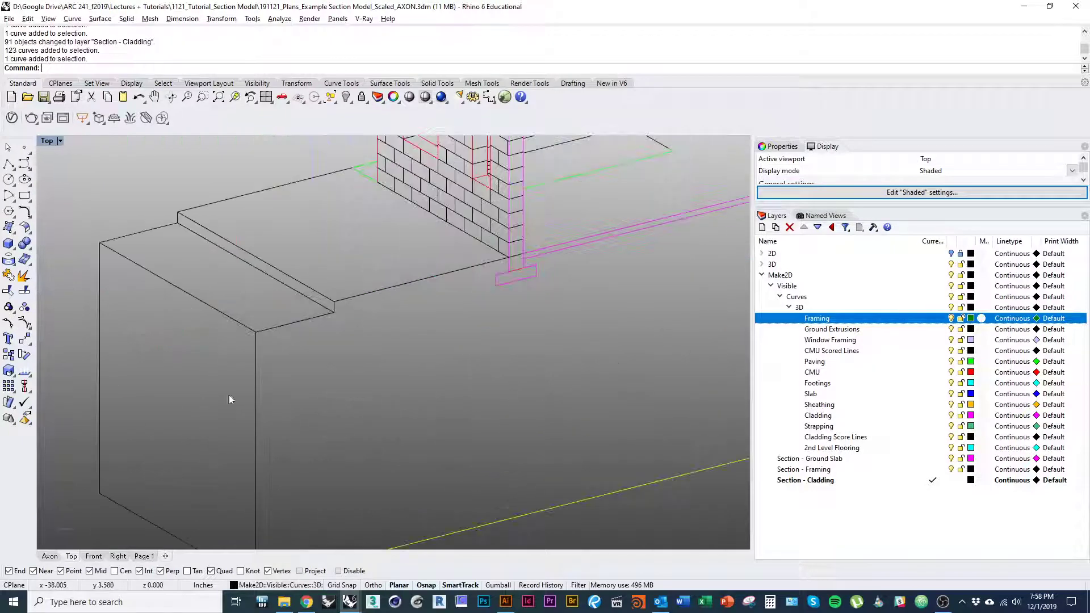
Step: Add the ground block's near vertical corner and its stepped upper edge up to the low masonry wall to the selection
shift+click(256, 392)
right_drag(312, 338, 285, 395)
shift+click(281, 377)
shift+drag(288, 353, 352, 384)
shift+click(387, 340)
right_drag(386, 339, 331, 377)
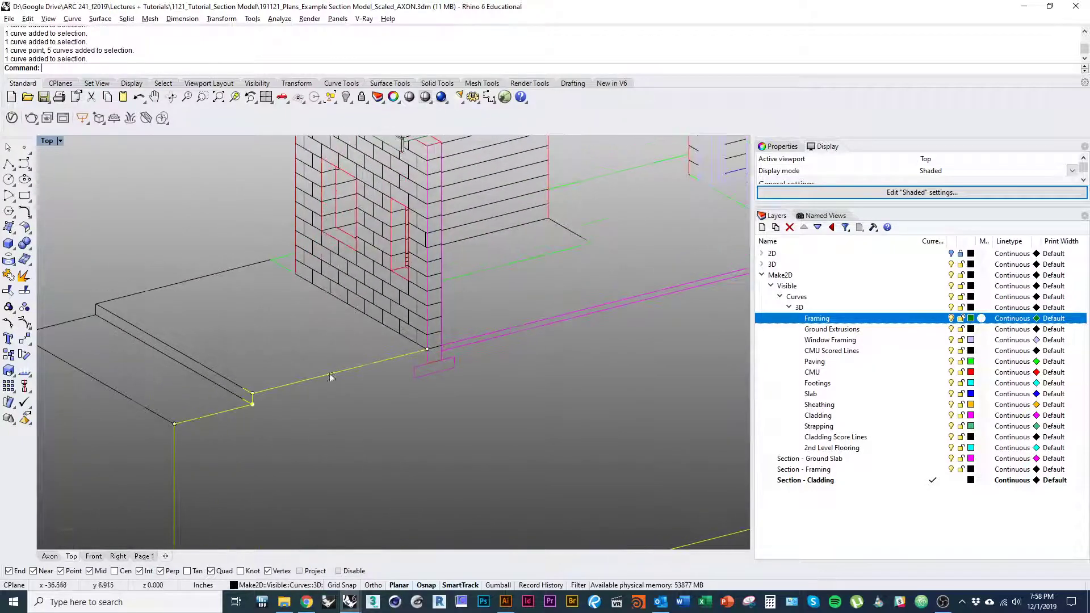
Step: Remove the receding edges at the ground step from the selection, keeping only the cut outline
scroll(258, 417, up, 8)
ctrl+drag(205, 239, 172, 350)
scroll(192, 346, down, 7)
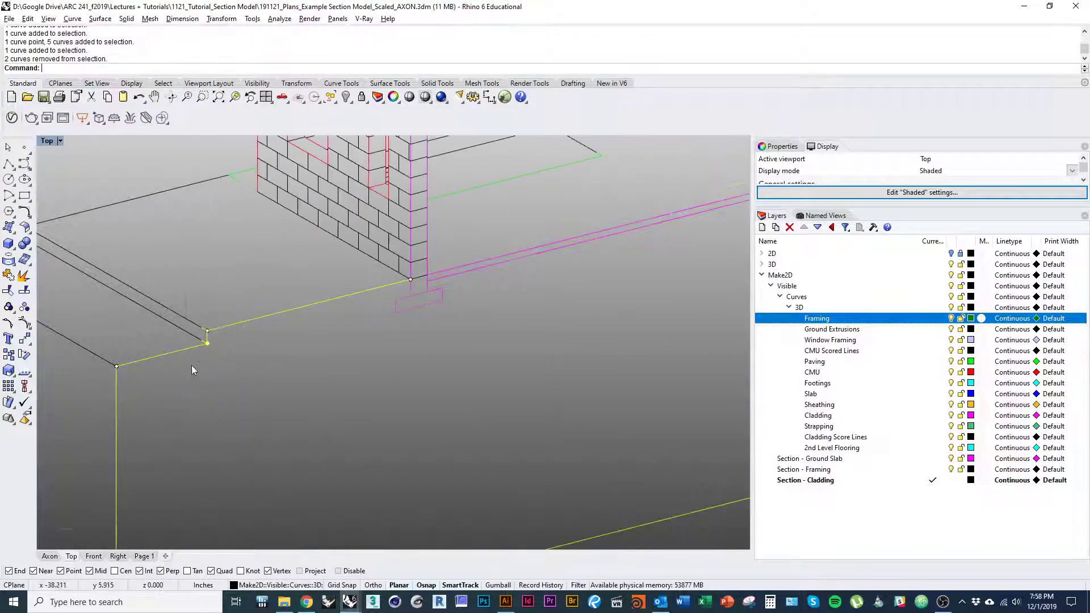
scroll(190, 359, up, 8)
ctrl+drag(247, 264, 239, 282)
scroll(238, 282, down, 10)
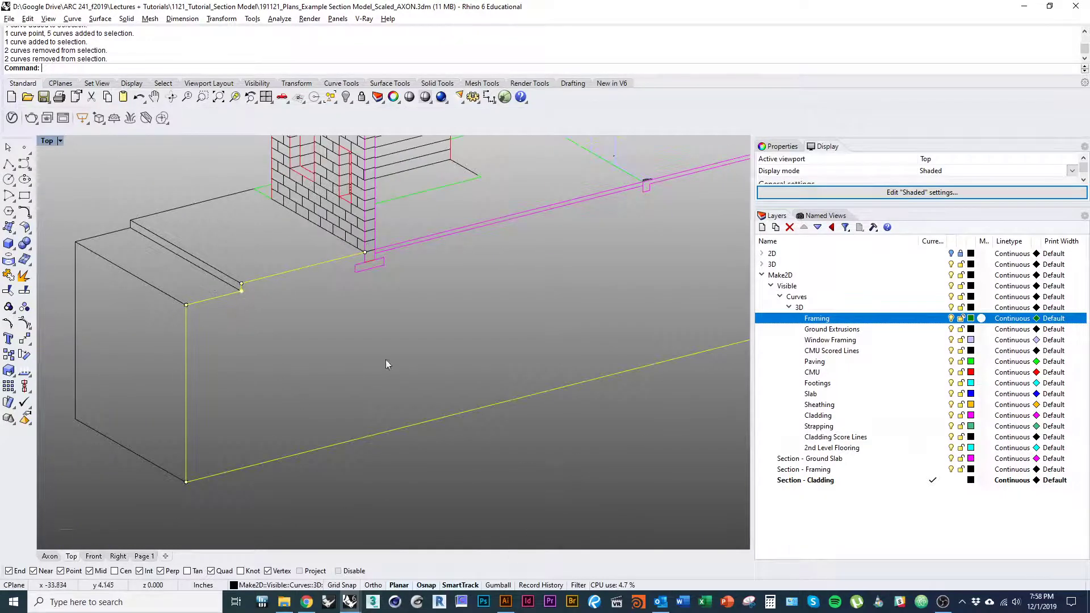
Step: Move the selected ground outline curves to the Section - Ground Slab layer
right_drag(386, 359, 277, 425)
scroll(253, 333, up, 7)
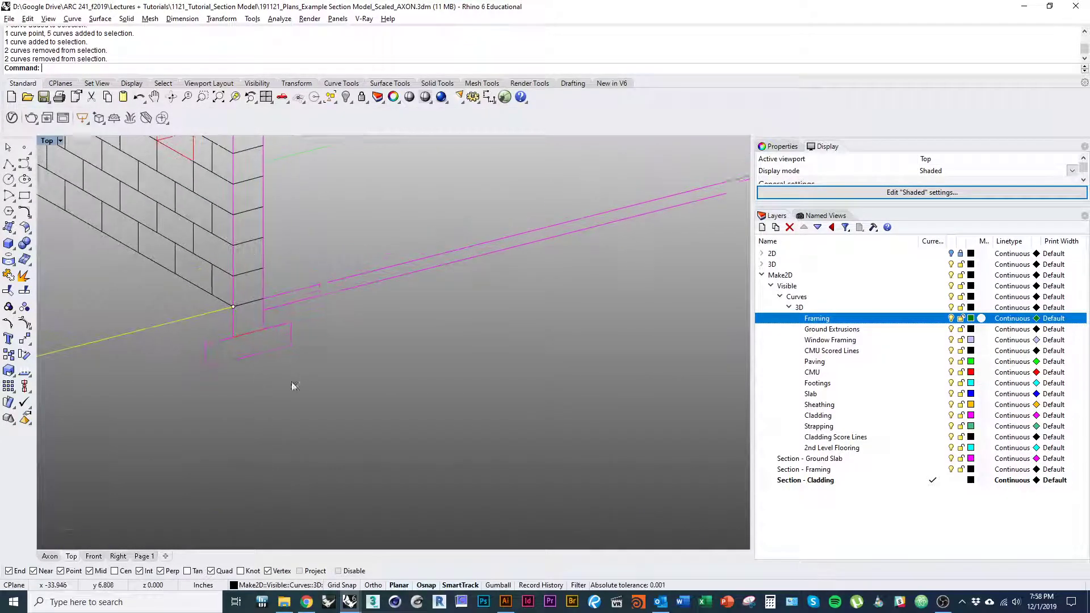
right_click(875, 458)
click(914, 418)
scroll(360, 417, down, 6)
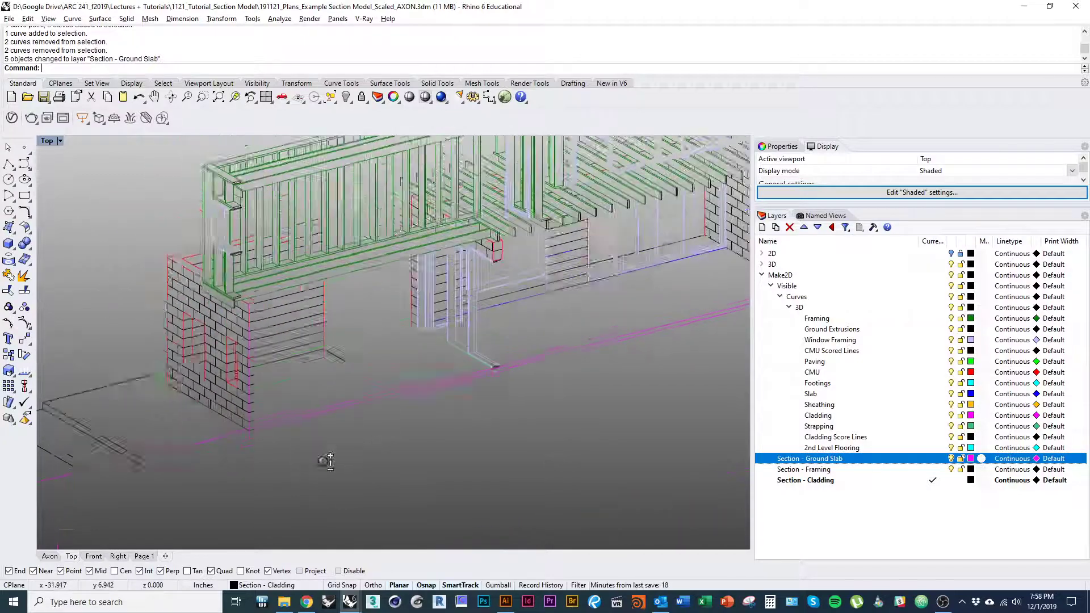
Step: Examine the section outline and the masonry wall edges from the low wall across to the tall wall
scroll(327, 466, up, 5)
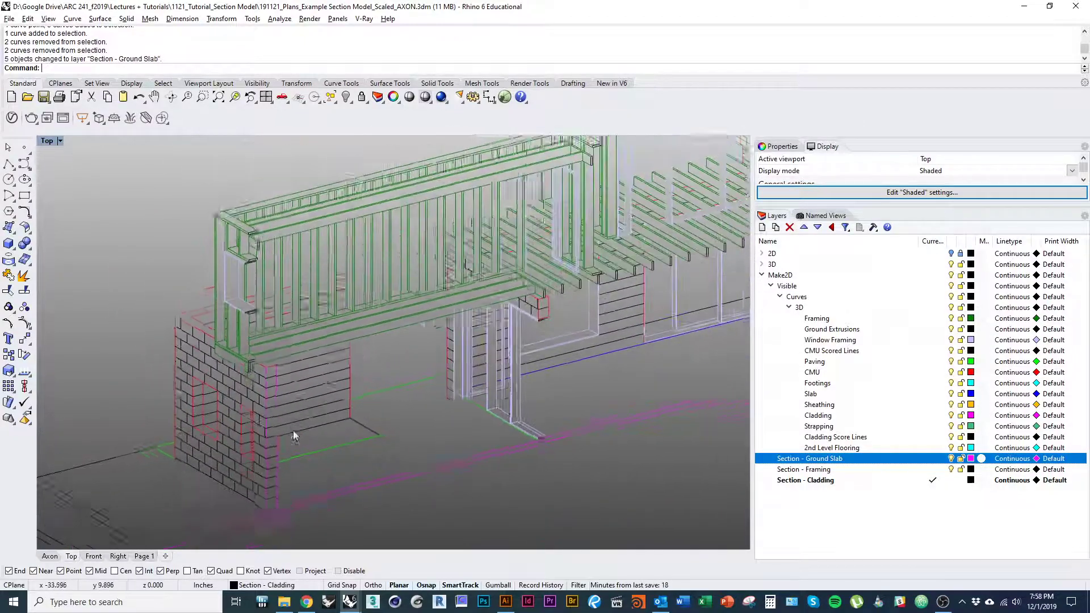
right_drag(342, 418, 294, 456)
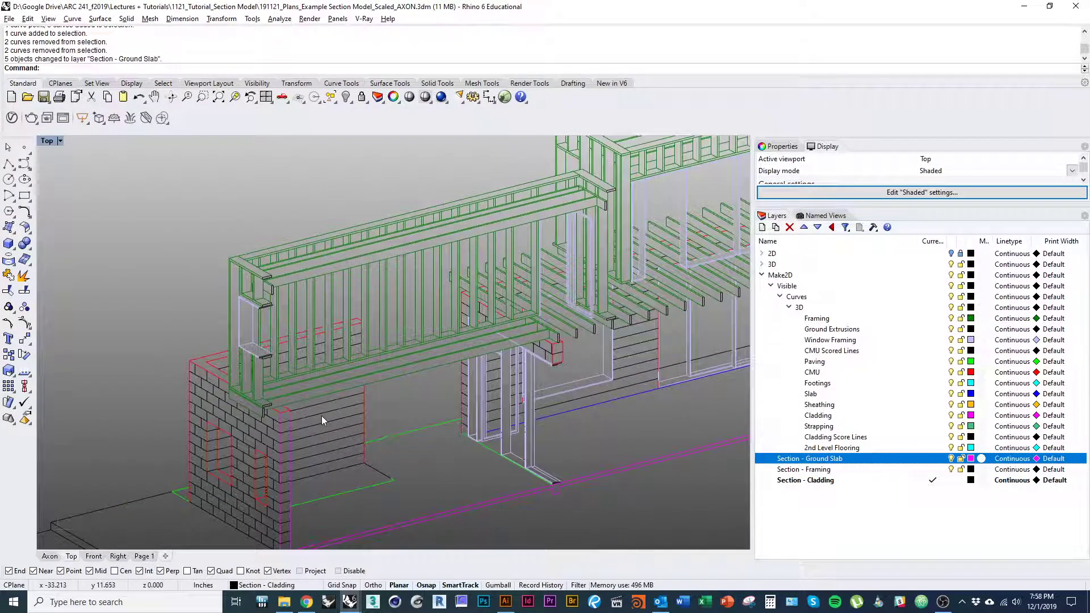
right_drag(321, 416, 175, 426)
scroll(209, 404, down, 3)
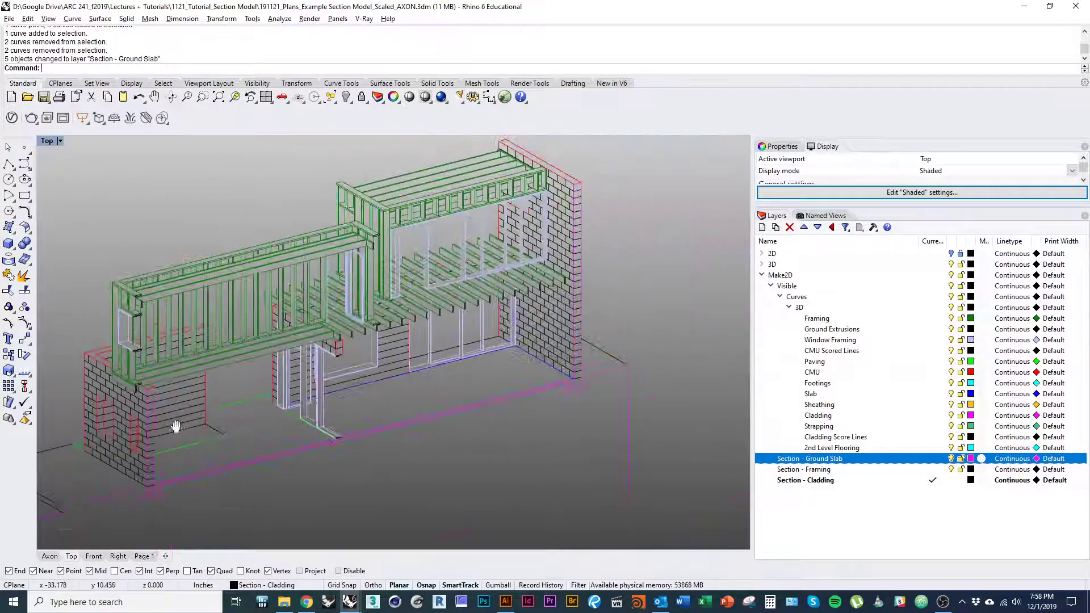
scroll(475, 365, up, 1)
right_drag(474, 366, 400, 479)
scroll(471, 465, up, 2)
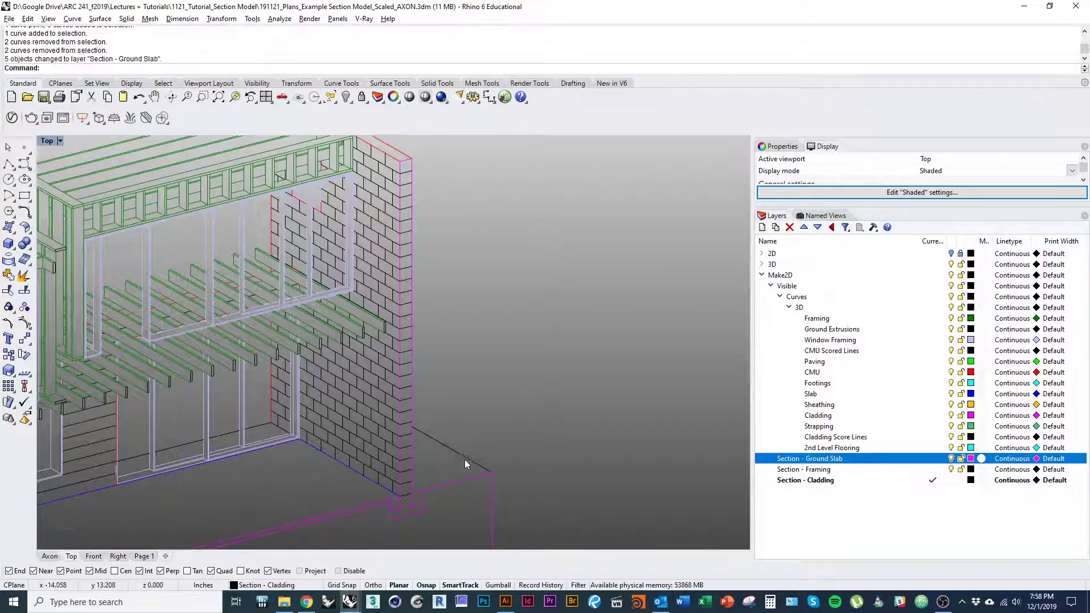
scroll(464, 459, down, 5)
right_drag(461, 424, 525, 482)
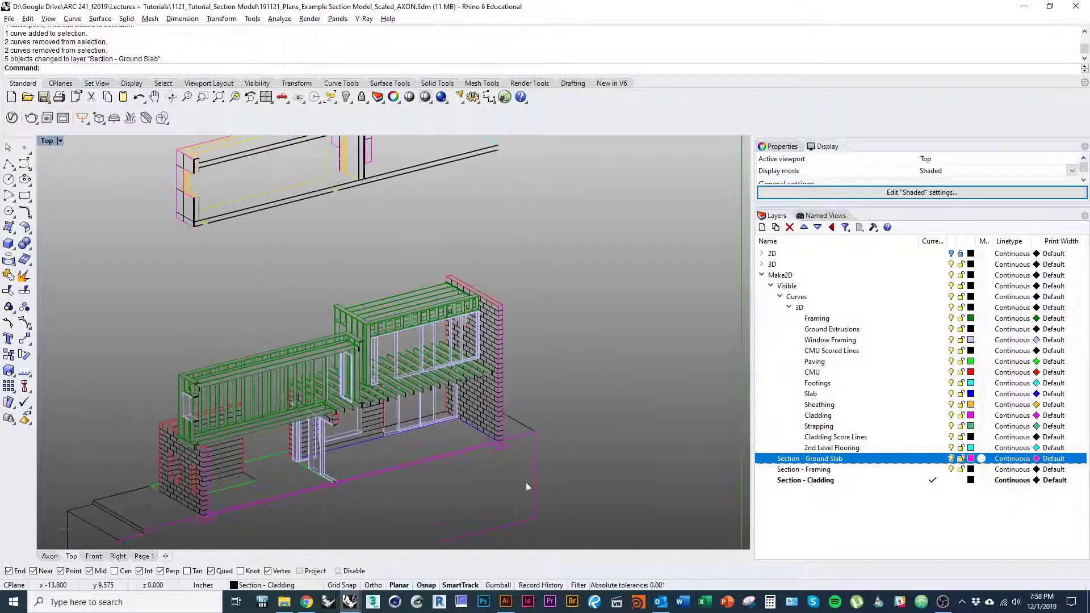
Step: Select the tall masonry wall's far vertical edge segments from the slab up between the lower floor joists
scroll(516, 470, up, 6)
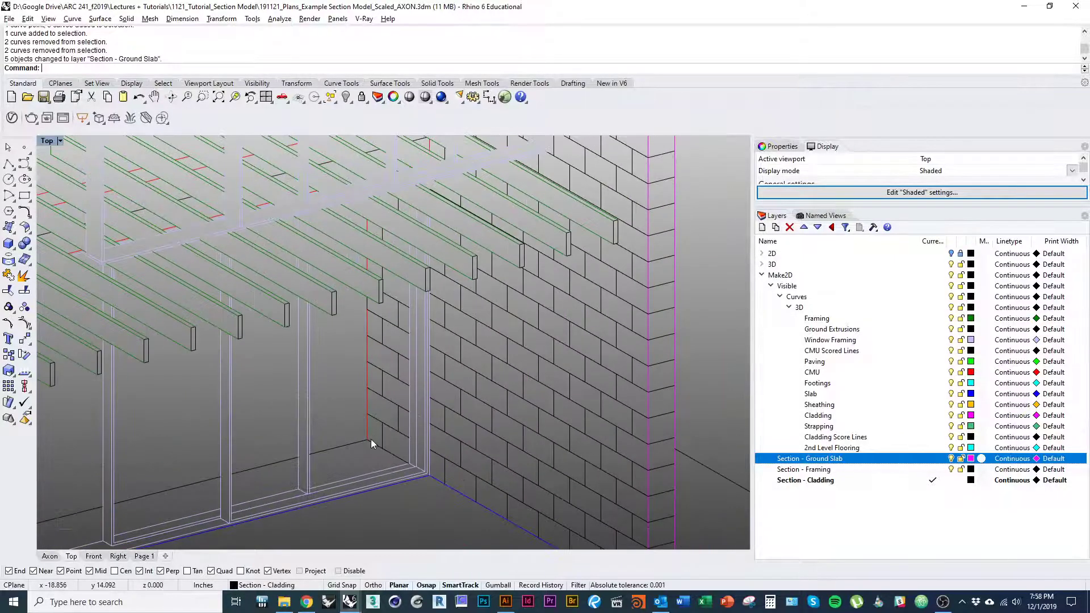
click(369, 400)
scroll(371, 237, up, 4)
shift+click(364, 317)
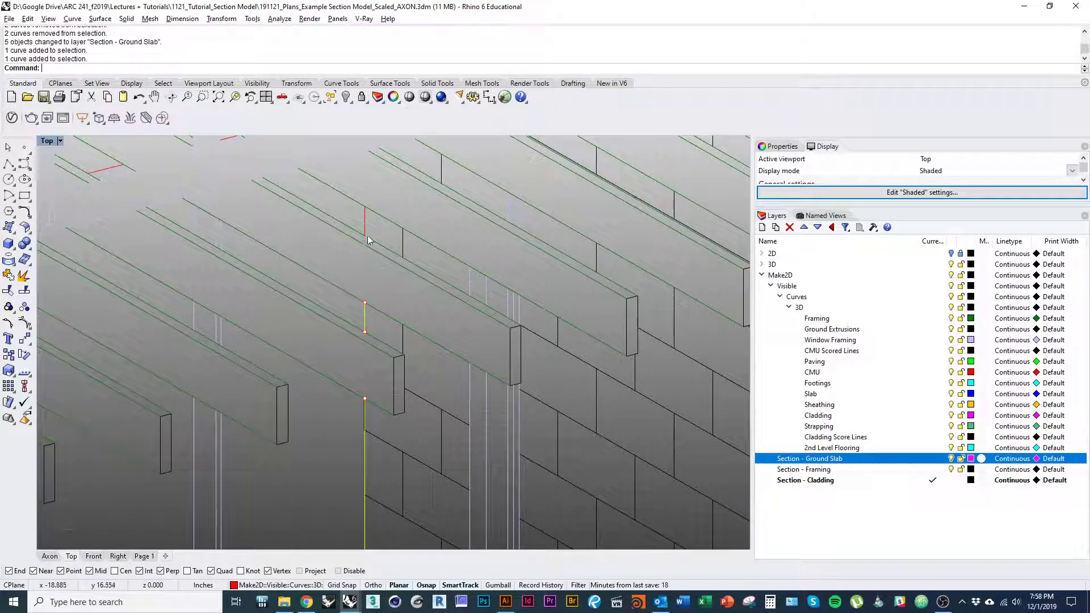
shift+click(365, 231)
right_drag(371, 237, 372, 417)
Step: Add the upper segments of the tall wall's far vertical edge above the joists to the selection
scroll(371, 417, down, 7)
scroll(375, 345, up, 6)
right_drag(365, 341, 353, 454)
scroll(352, 451, down, 7)
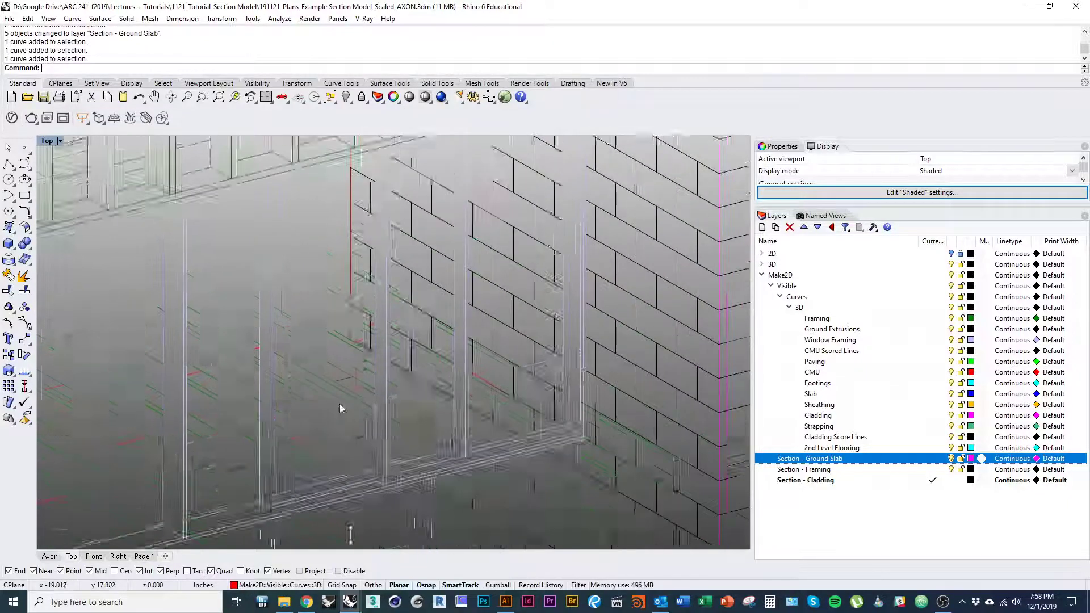
scroll(356, 376, up, 8)
shift+click(355, 376)
right_drag(354, 343, 354, 469)
shift+click(358, 373)
Step: Delete the selected curve segments along the tall wall's far vertical edge
scroll(357, 386, up, 10)
right_drag(361, 386, 352, 316)
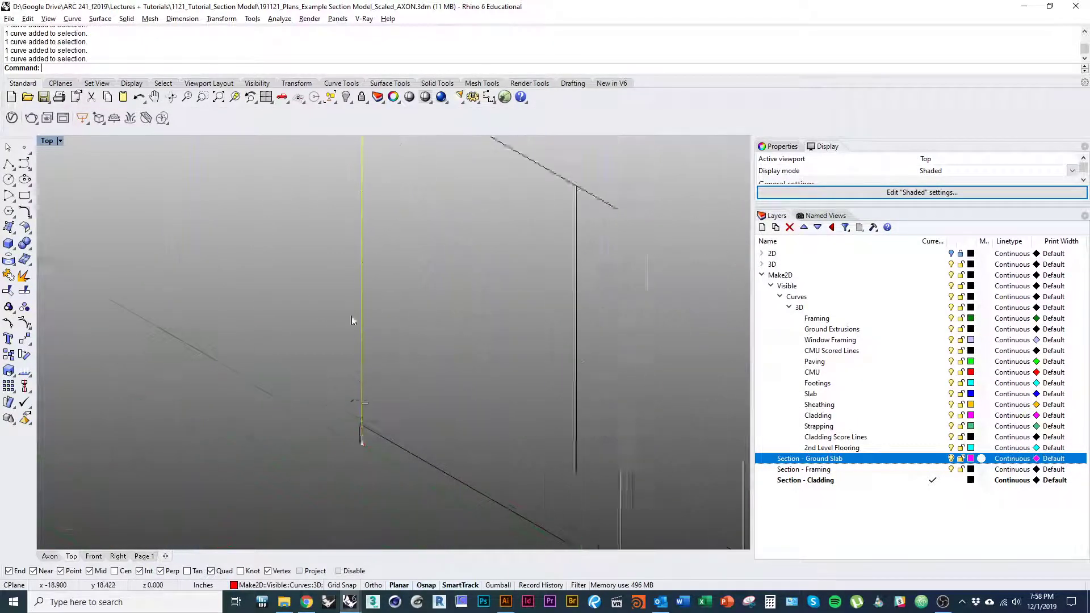
scroll(359, 419, up, 6)
scroll(351, 454, down, 11)
scroll(347, 454, up, 6)
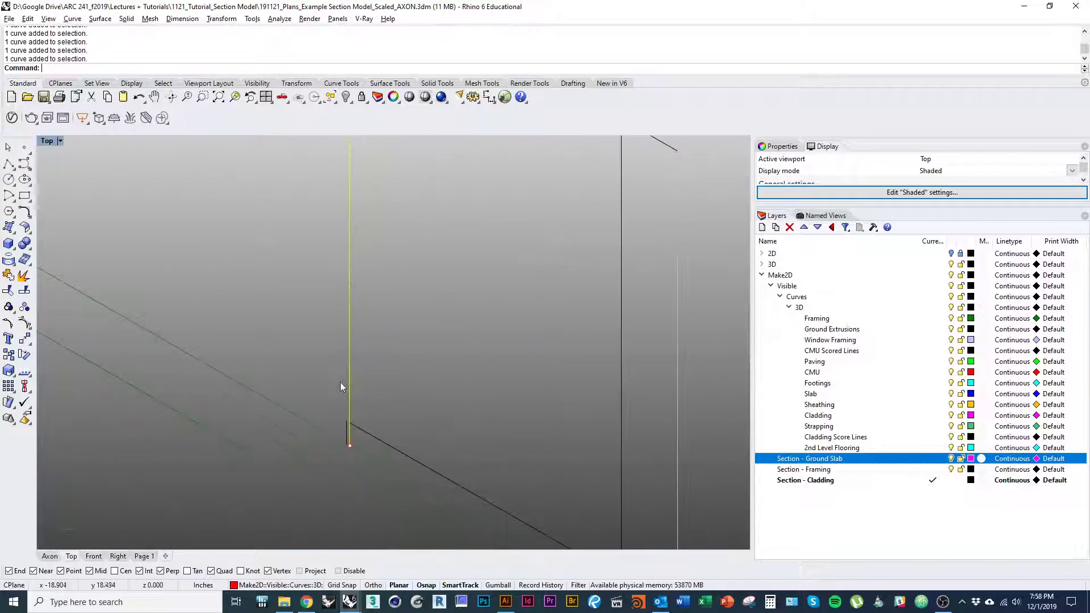
key(Delete)
Step: Select the tall wall's far vertical edge above the joists together with its outer edges along the wall top
shift+click(350, 392)
scroll(348, 372, down, 5)
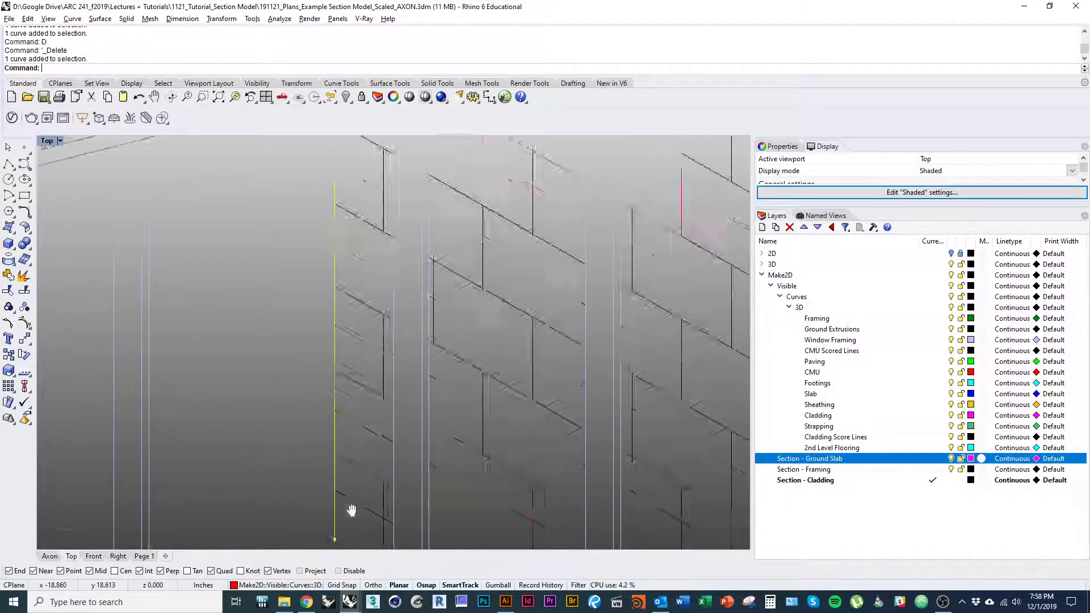
scroll(336, 493, down, 8)
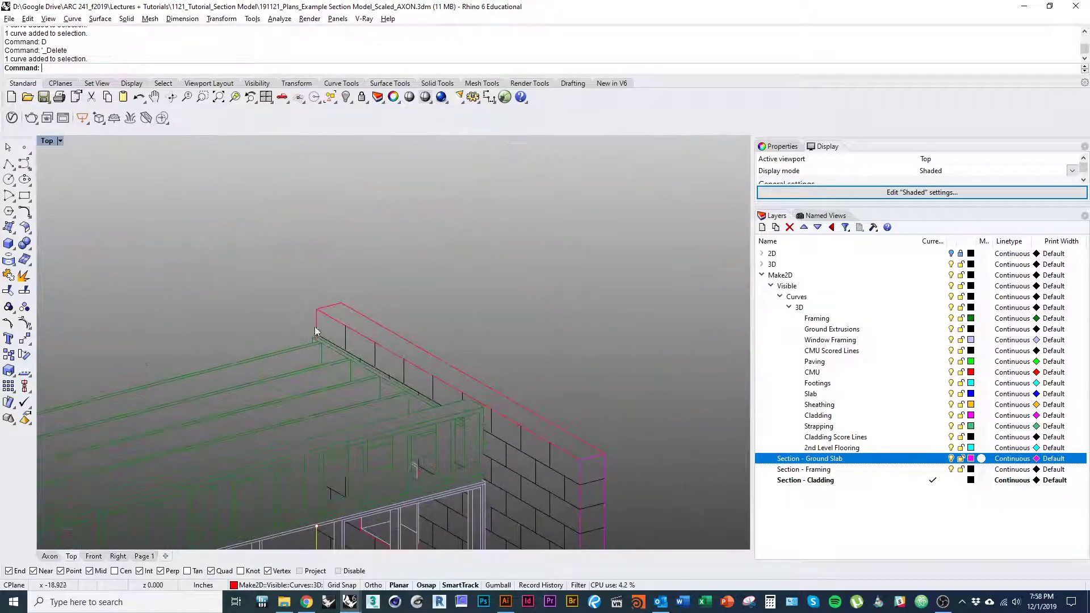
shift+click(316, 325)
shift+click(332, 310)
Step: Add the tall wall's far vertical edge segments between the joists and down to the slab to the selection
scroll(525, 449, up, 12)
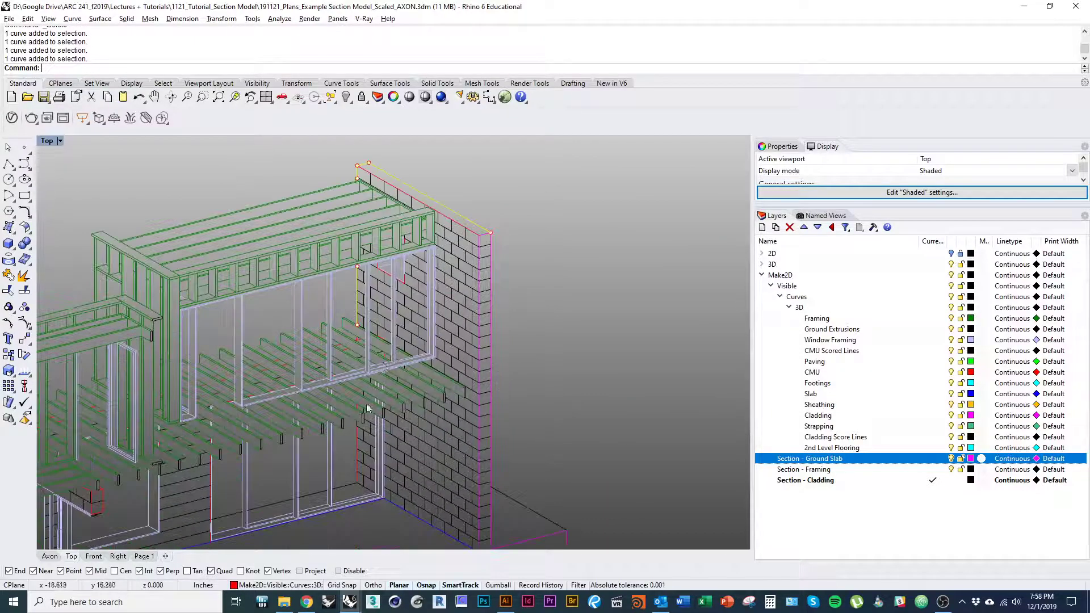
scroll(382, 310, down, 6)
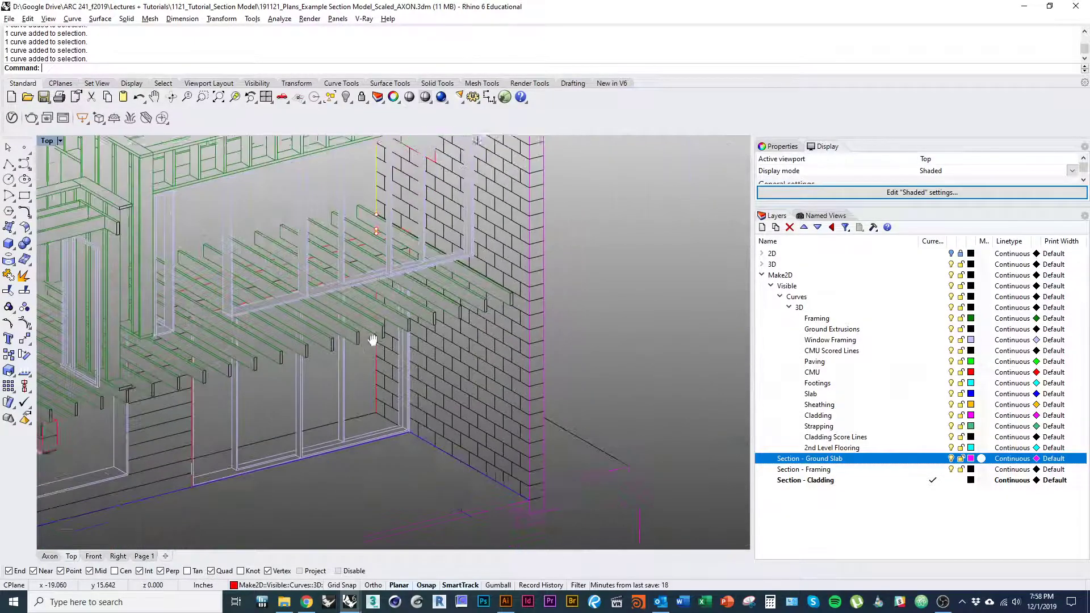
scroll(375, 372, up, 5)
scroll(384, 346, up, 4)
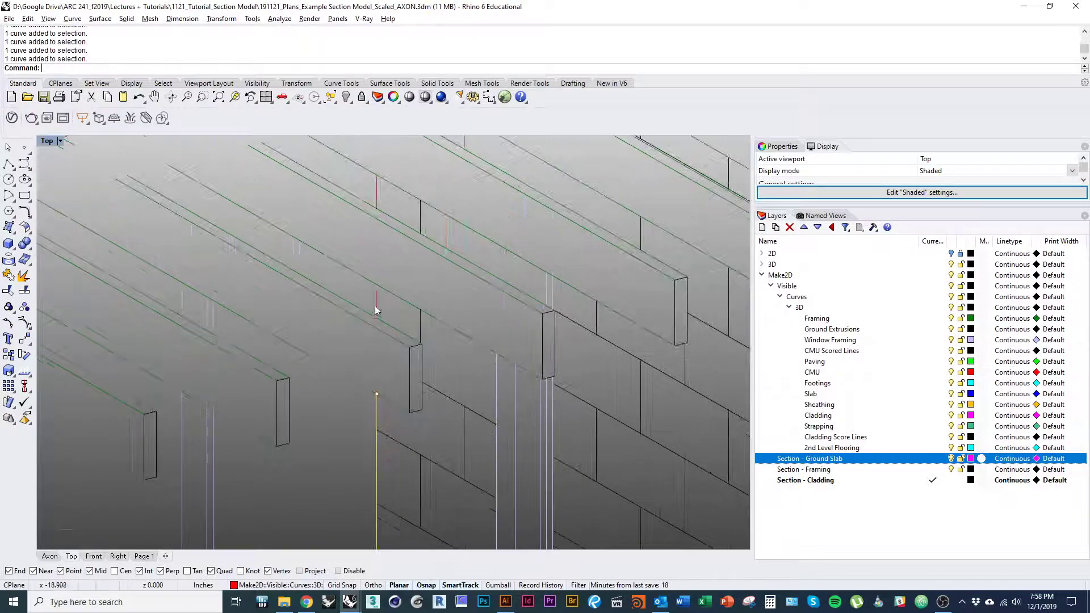
scroll(381, 209, down, 10)
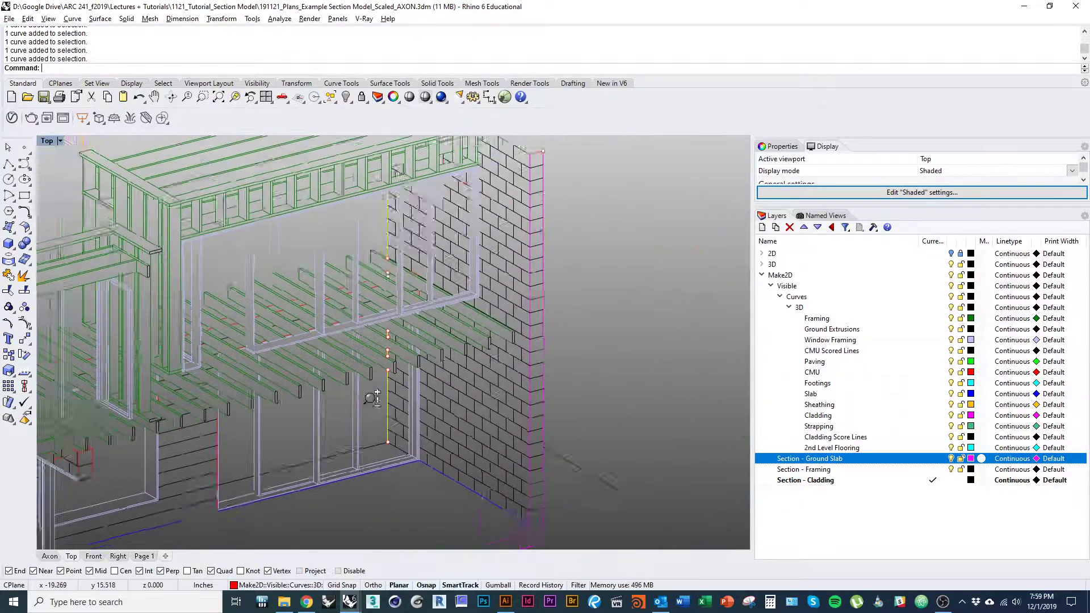
Step: Add the middle masonry wall's outer vertical edge and its short top-edge segments between the studs, leaving the adjacent stud edge unselected
scroll(333, 411, up, 8)
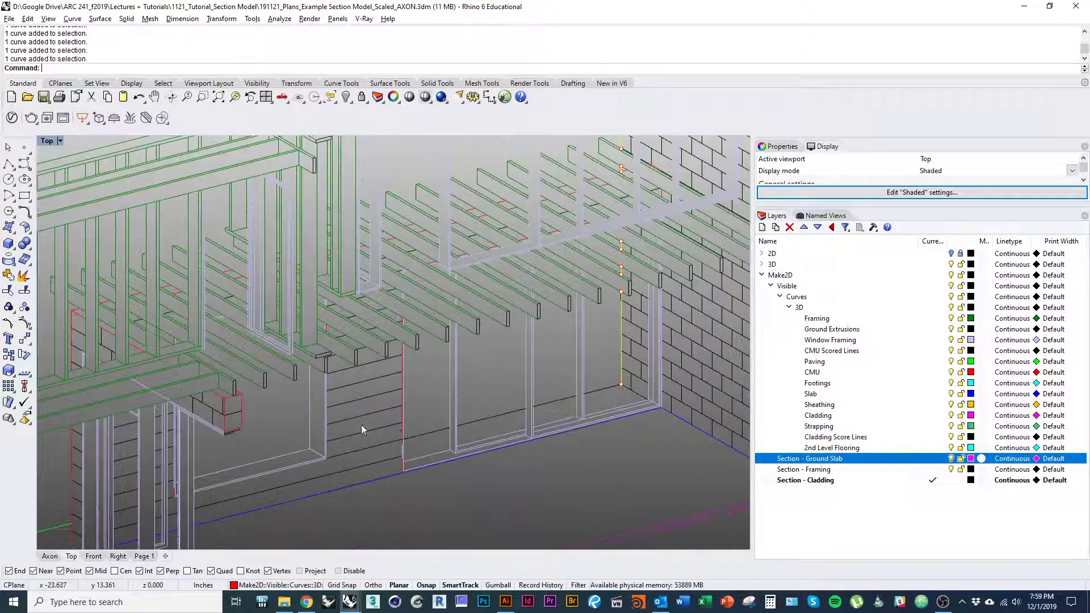
scroll(321, 427, up, 5)
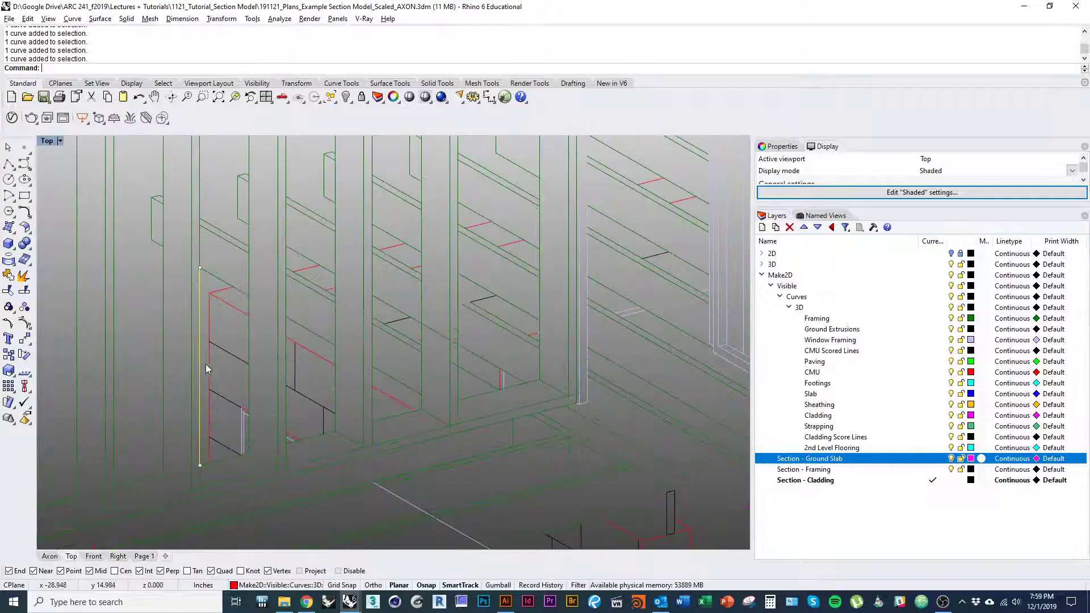
ctrl+click(200, 354)
click(209, 362)
shift+click(218, 292)
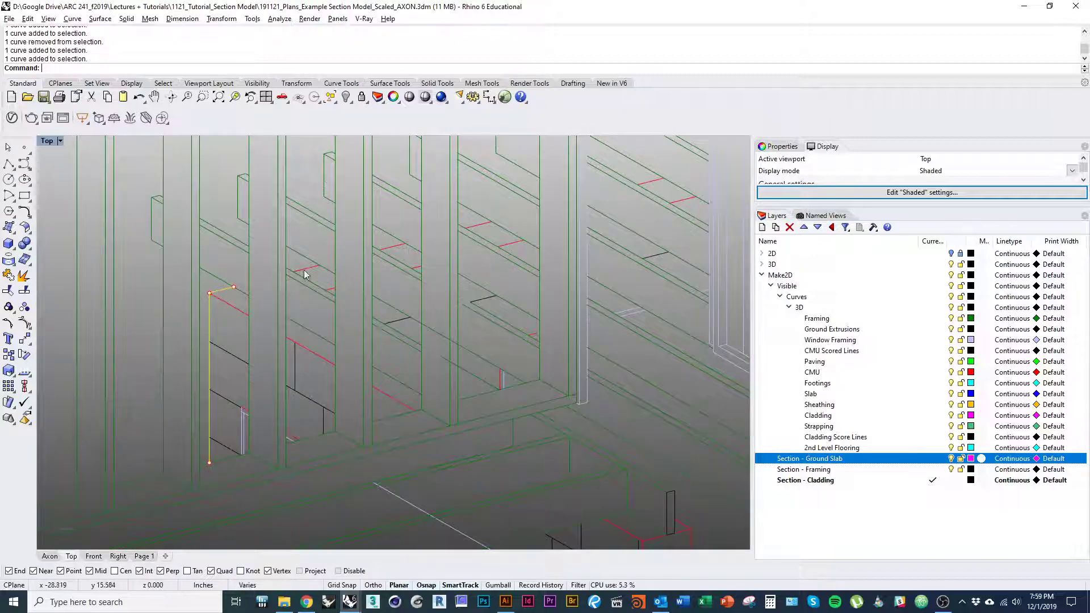
shift+click(306, 269)
shift+click(483, 225)
right_drag(626, 247, 521, 301)
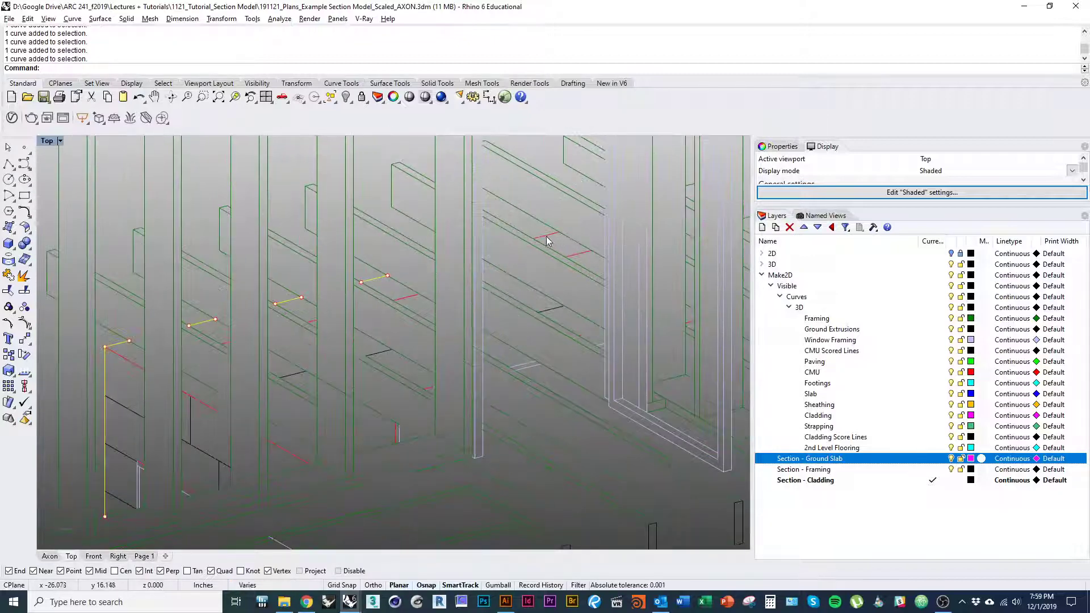
Step: Add the middle masonry wall's outer vertical edge below the floor beam, down to the paving, to the selection
scroll(418, 238, down, 9)
scroll(327, 380, up, 7)
right_drag(327, 379, 334, 274)
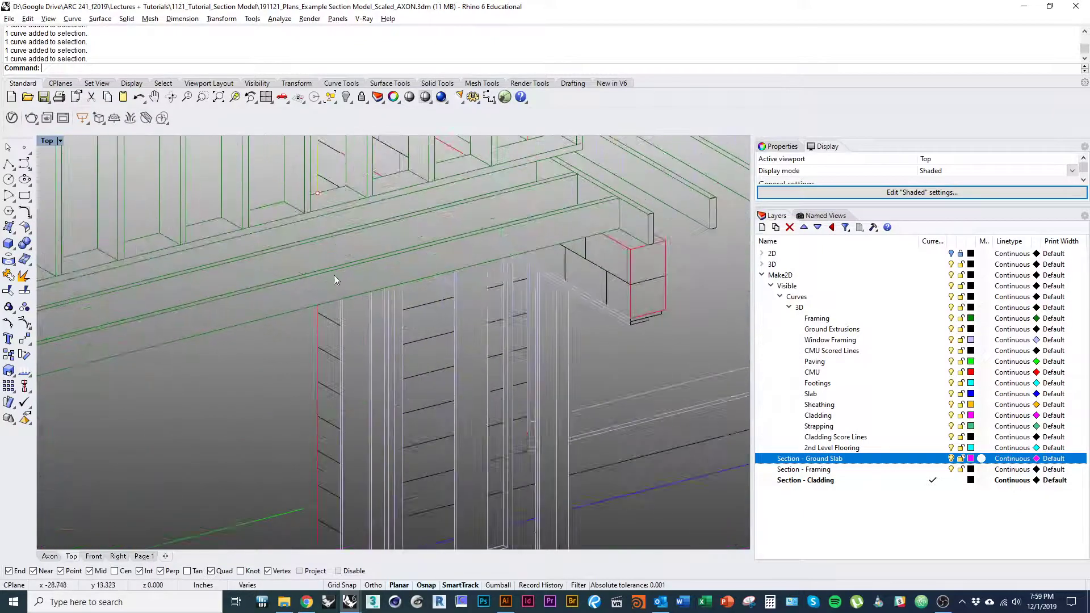
shift+click(316, 330)
scroll(298, 351, down, 2)
scroll(299, 351, up, 3)
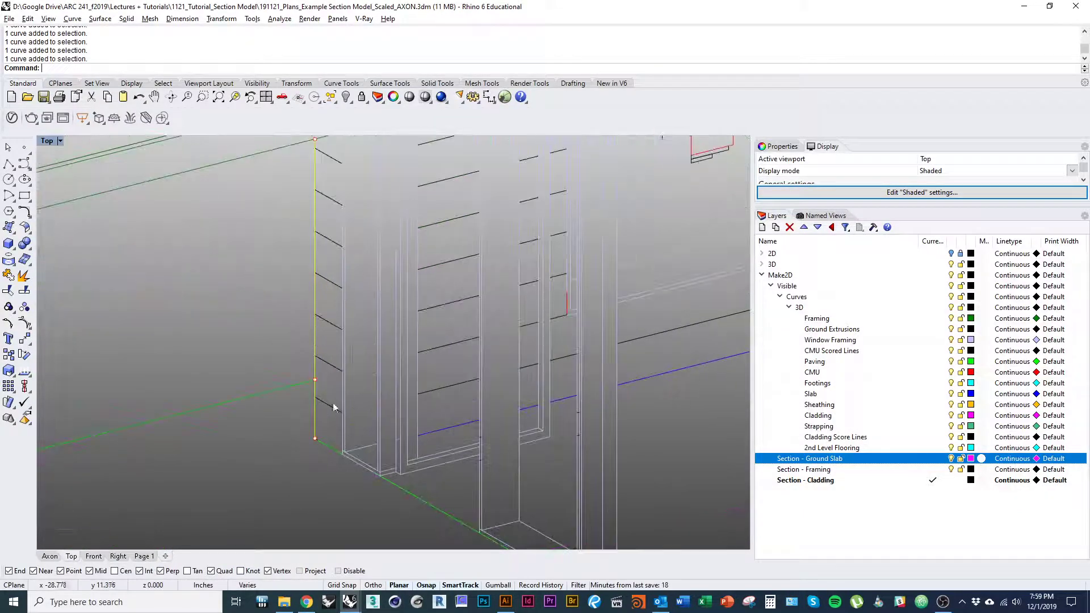
Step: Add the vertical end edge segments of the low masonry wall beneath the floor framing to the selection
scroll(352, 405, down, 8)
scroll(310, 414, up, 6)
shift+click(245, 411)
shift+click(243, 352)
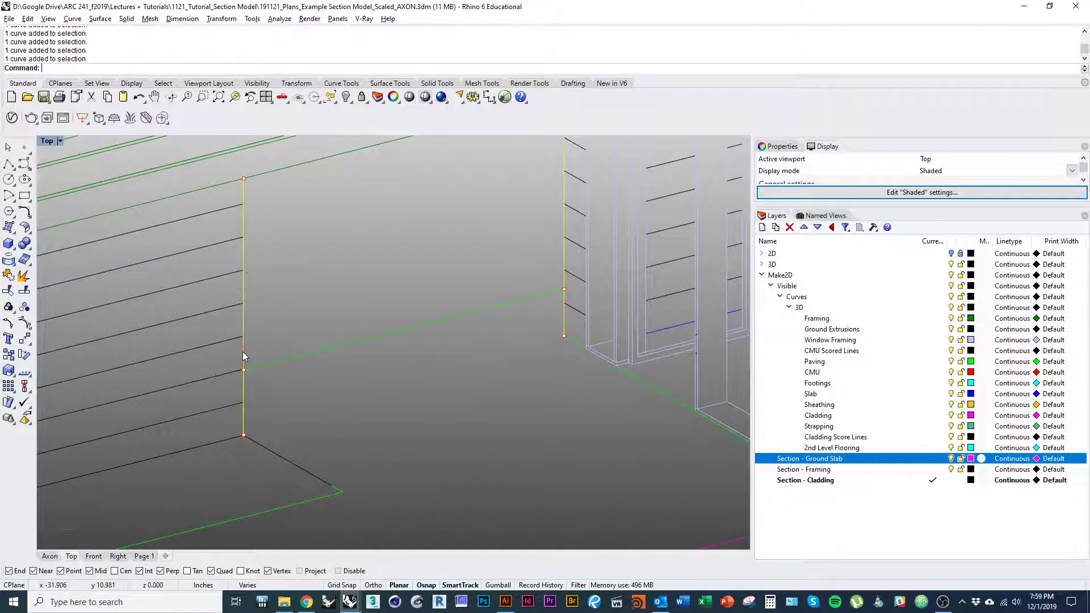
Step: Add the low masonry wall's rear top-edge segments between the studs and beyond the framing to the selection
scroll(343, 404, down, 6)
scroll(370, 382, up, 8)
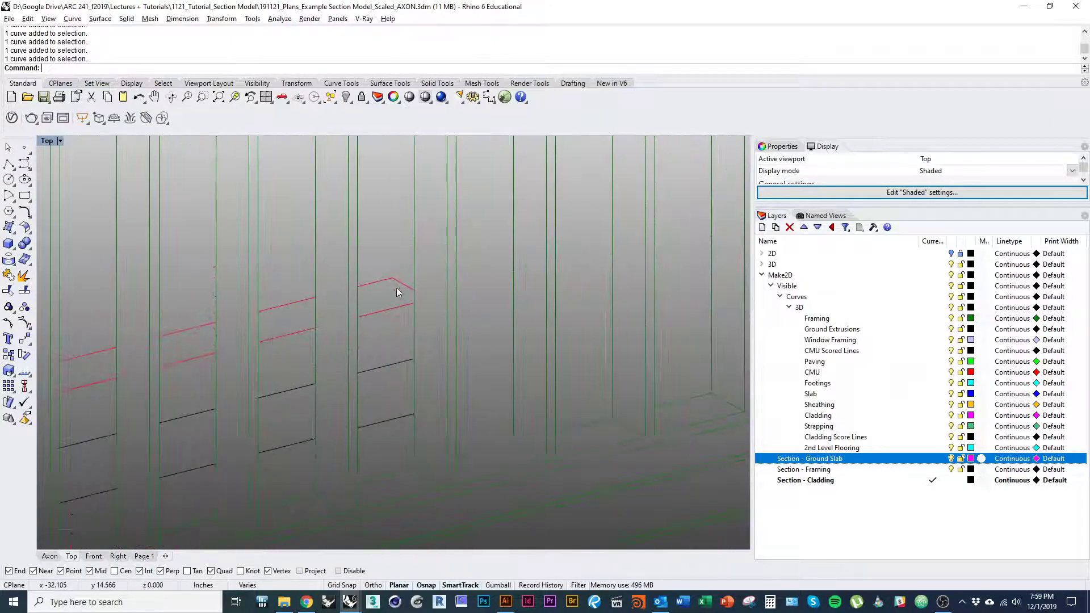
shift+click(95, 355)
scroll(227, 356, down, 4)
scroll(341, 357, up, 5)
shift+click(92, 417)
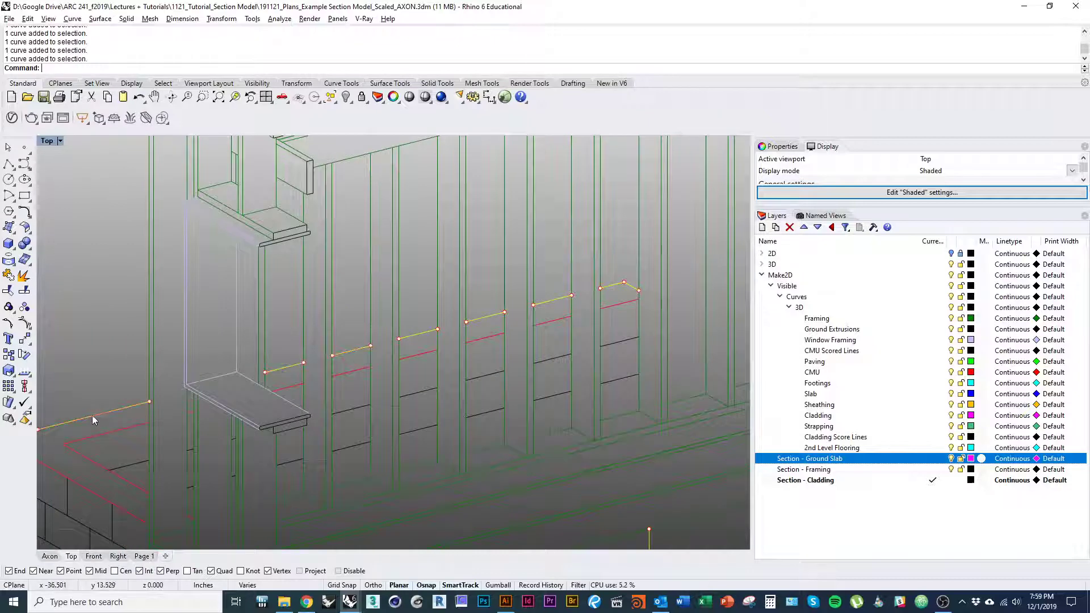
Step: Complete the low wall's outline selection with its remaining top corner piece and outer vertical edge down to the ground
right_drag(45, 459, 233, 390)
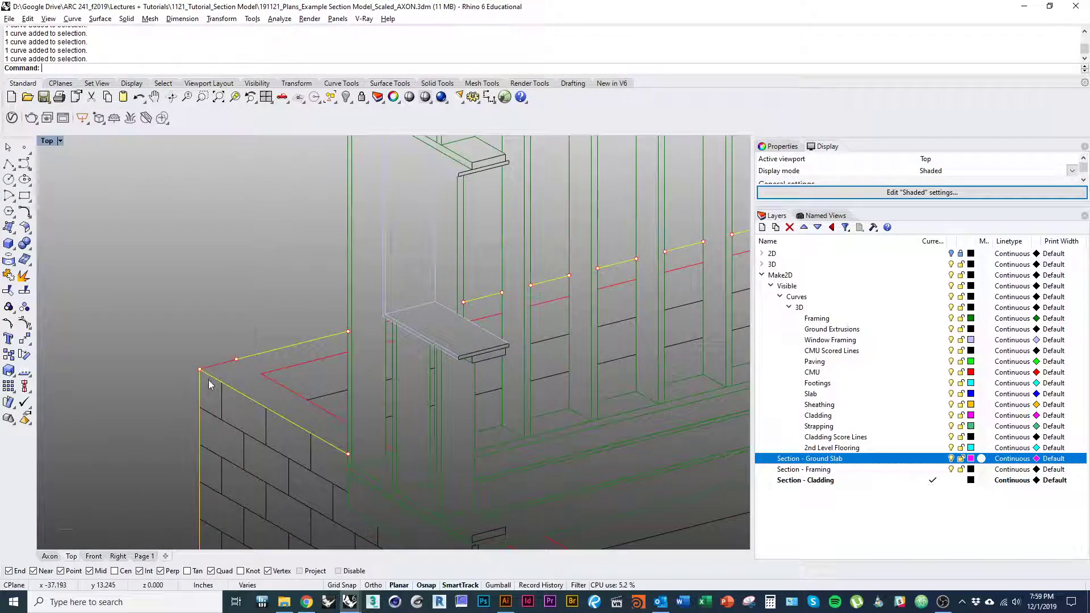
shift+click(214, 366)
scroll(226, 377, down, 8)
right_drag(250, 528, 265, 428)
scroll(245, 480, up, 8)
right_drag(245, 488, 255, 396)
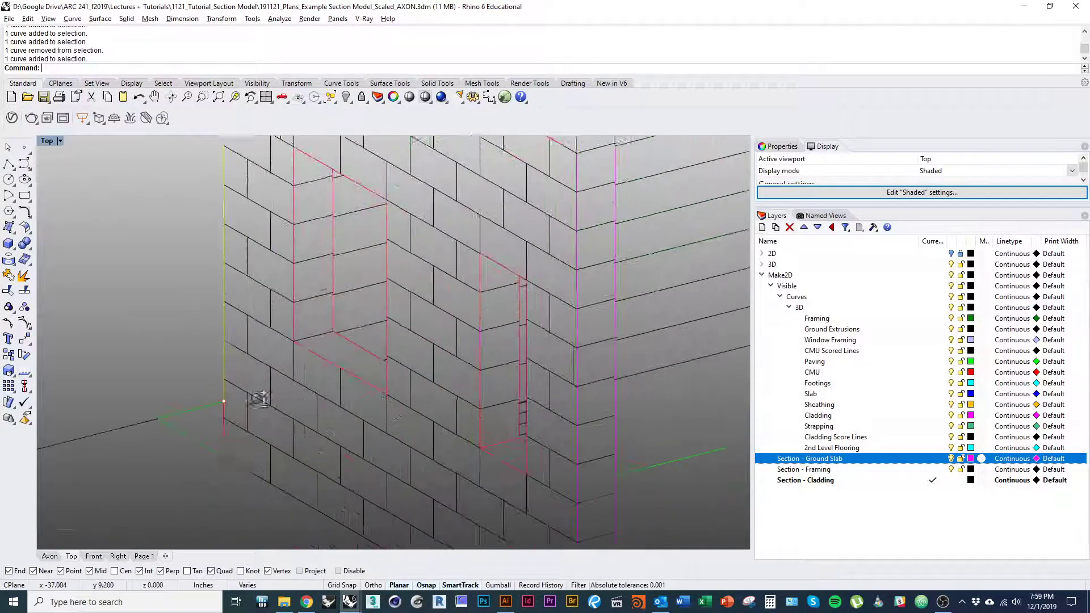
shift+click(223, 437)
scroll(222, 437, down, 5)
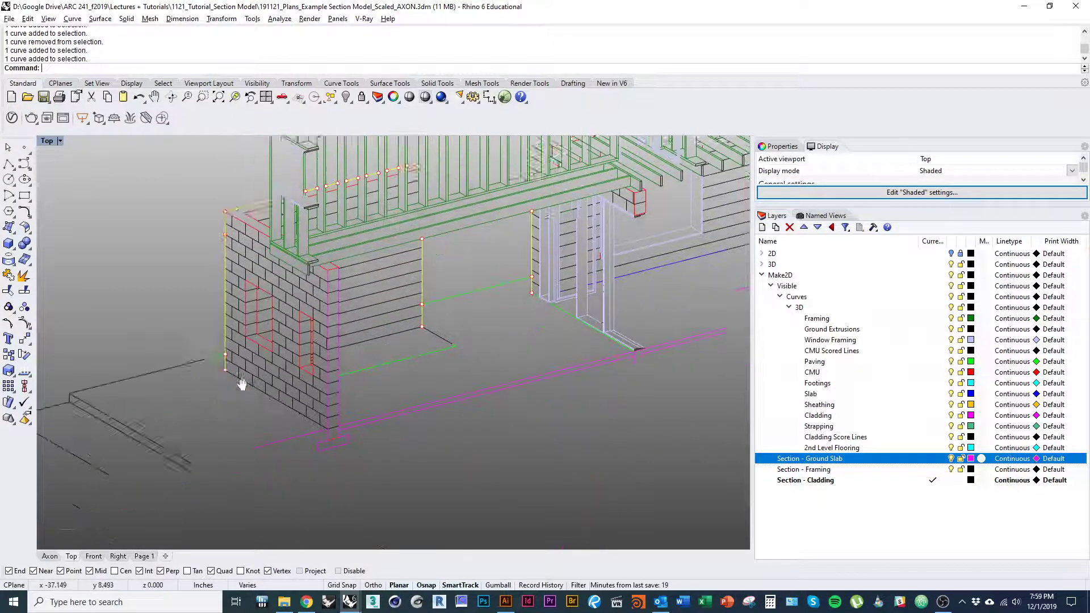
Step: Create a new layer named Silhouettes after the Section - Cladding layer
right_drag(299, 378, 302, 415)
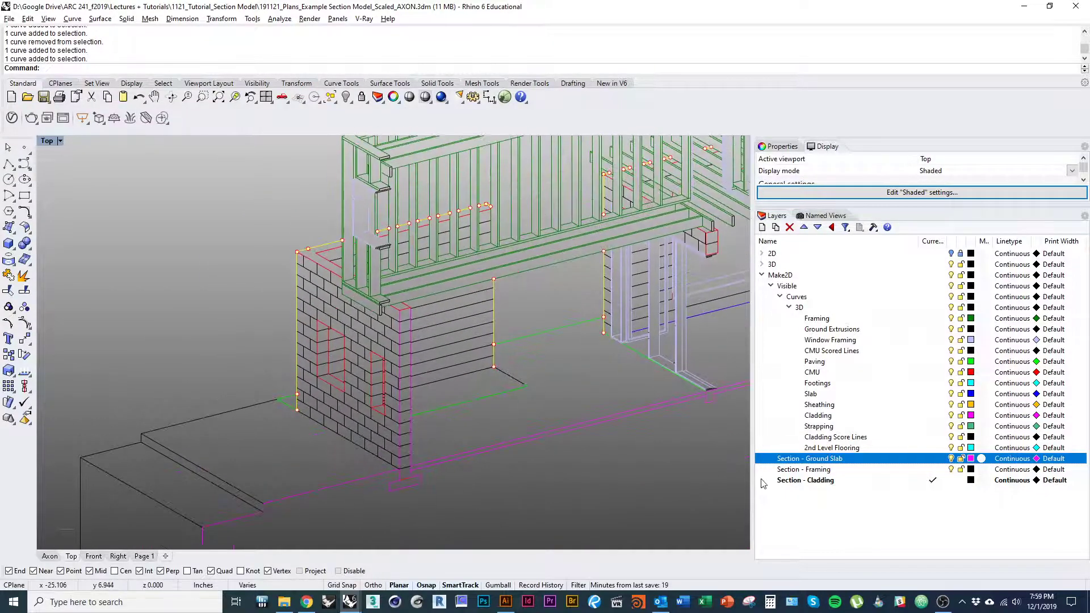
scroll(531, 433, down, 6)
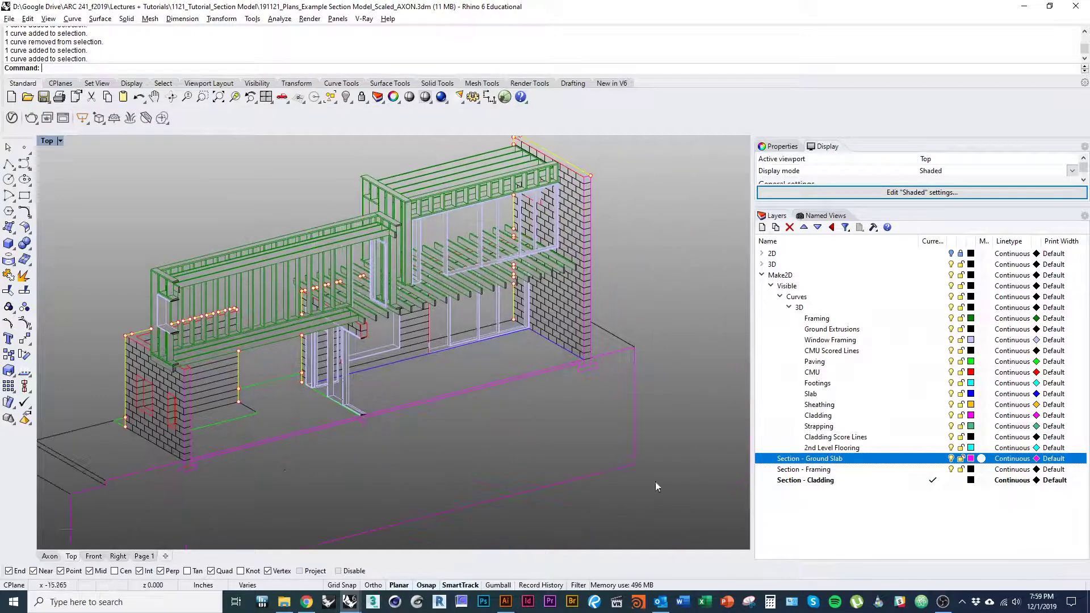
click(838, 484)
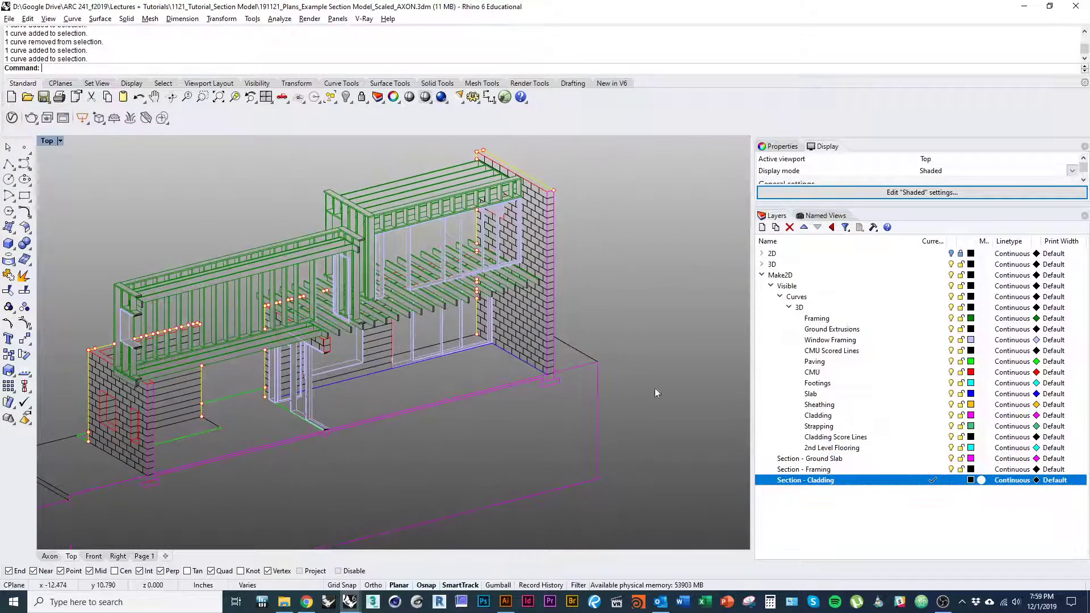
click(762, 227)
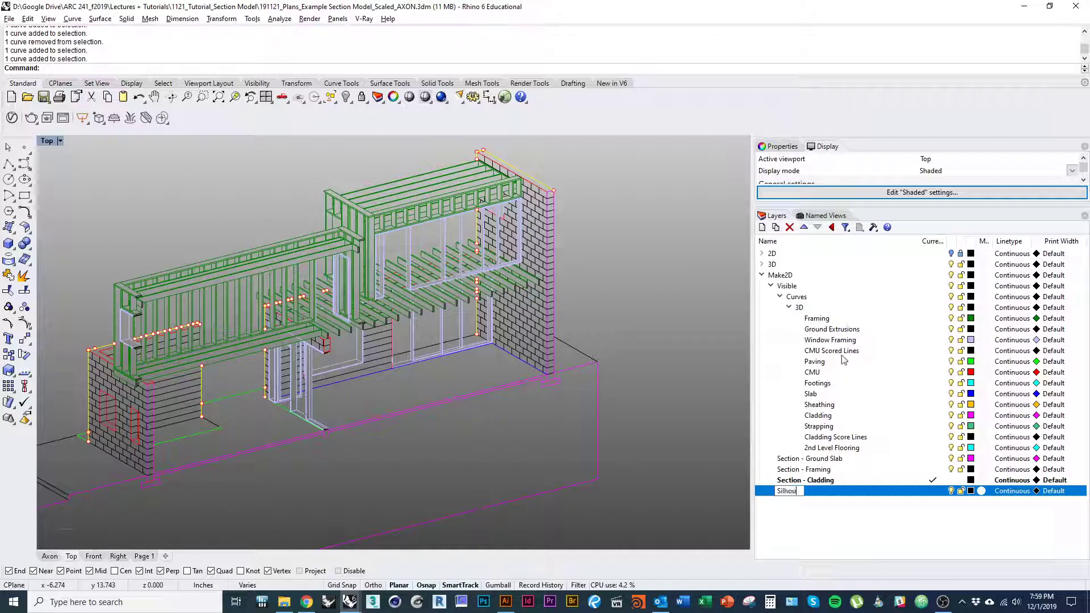
key(Return)
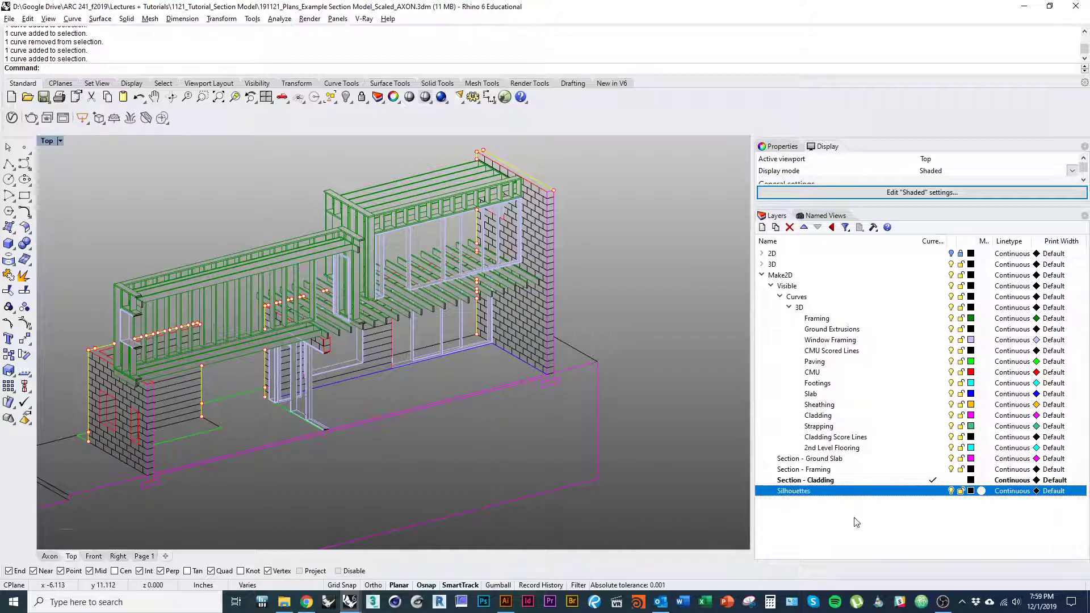
Step: Move the selected masonry wall outline curves to the Silhouettes layer
right_click(920, 495)
click(959, 449)
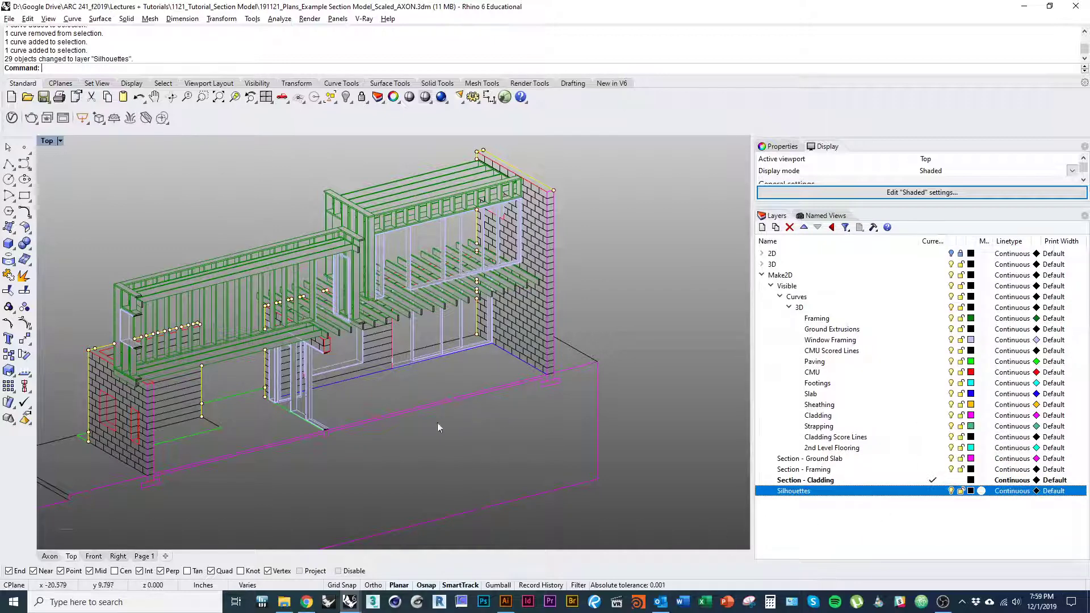
right_drag(61, 470, 342, 428)
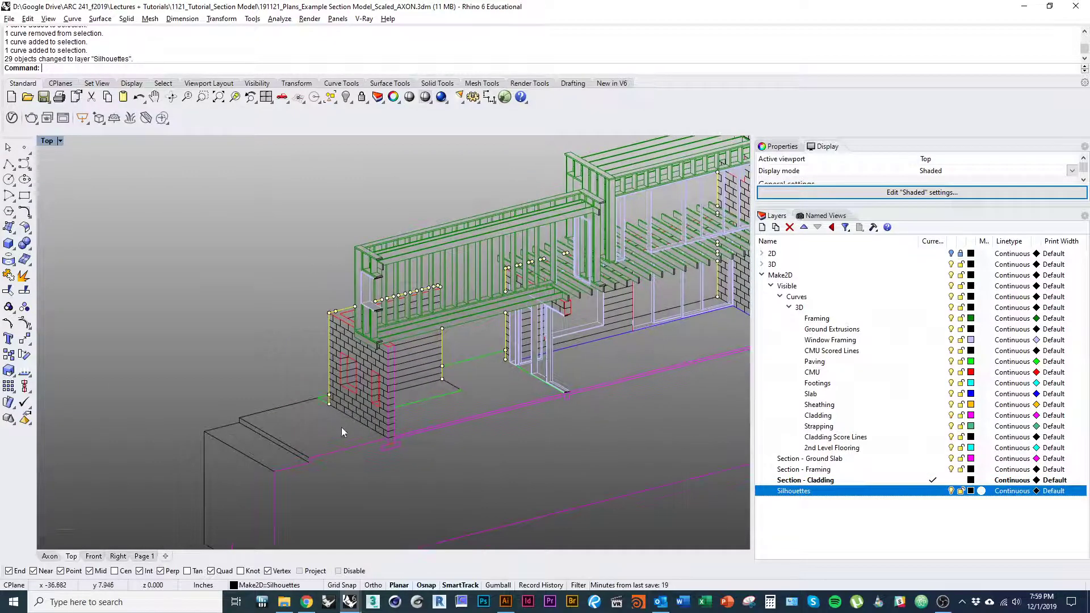
Step: Change the Silhouettes layer's colour to the lighter Red listed below Pink
click(970, 491)
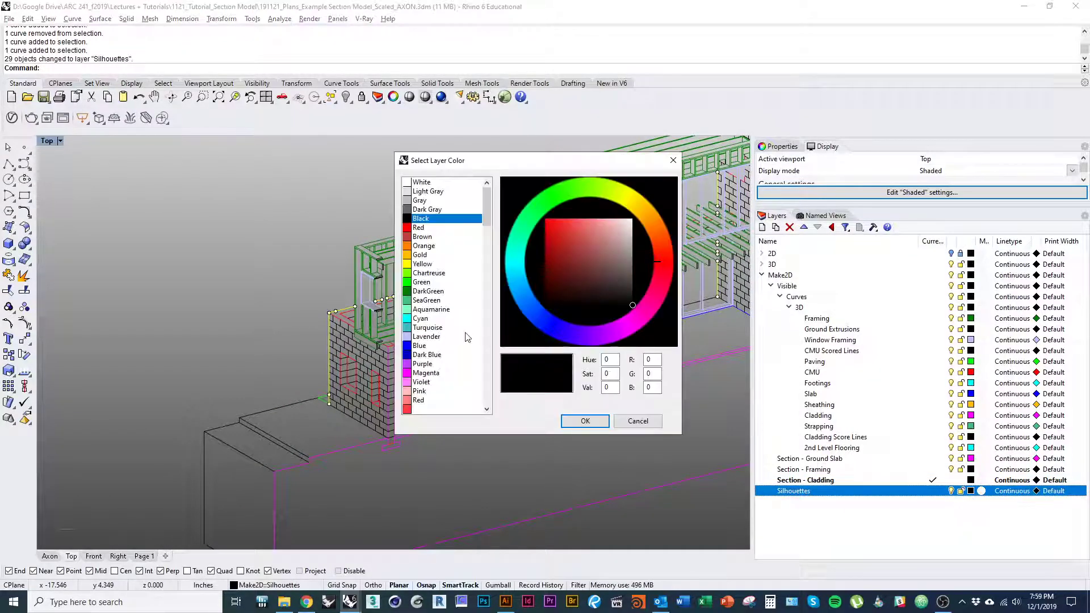
click(419, 399)
click(585, 421)
Step: Select the ground block's rear top edge running outward from the low masonry wall, including the short vertical edge at the step
scroll(295, 359, up, 5)
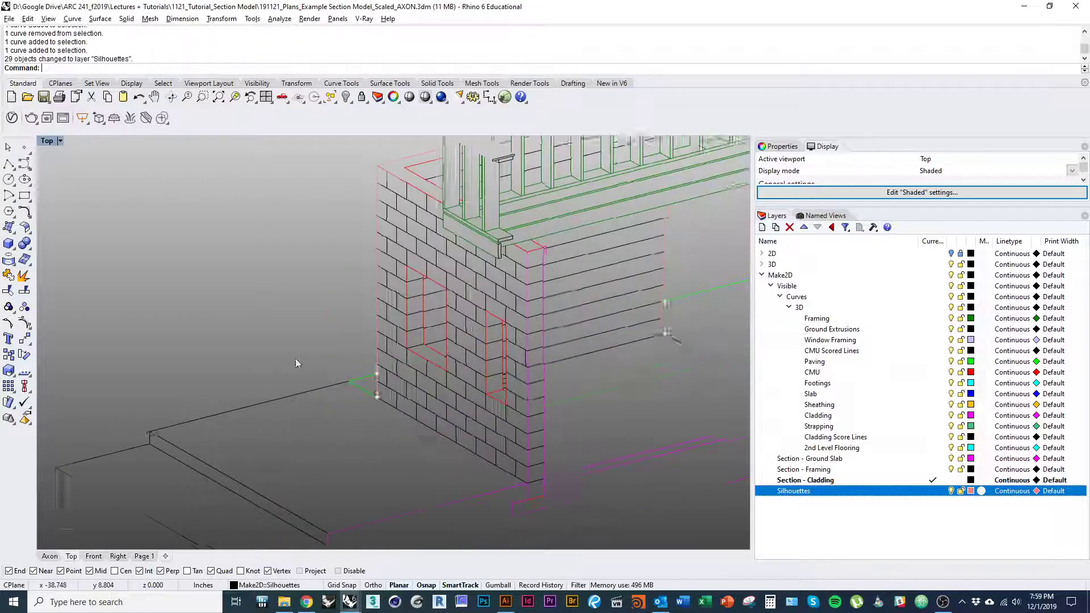
scroll(358, 444, up, 8)
click(359, 411)
shift+click(179, 458)
scroll(159, 455, down, 9)
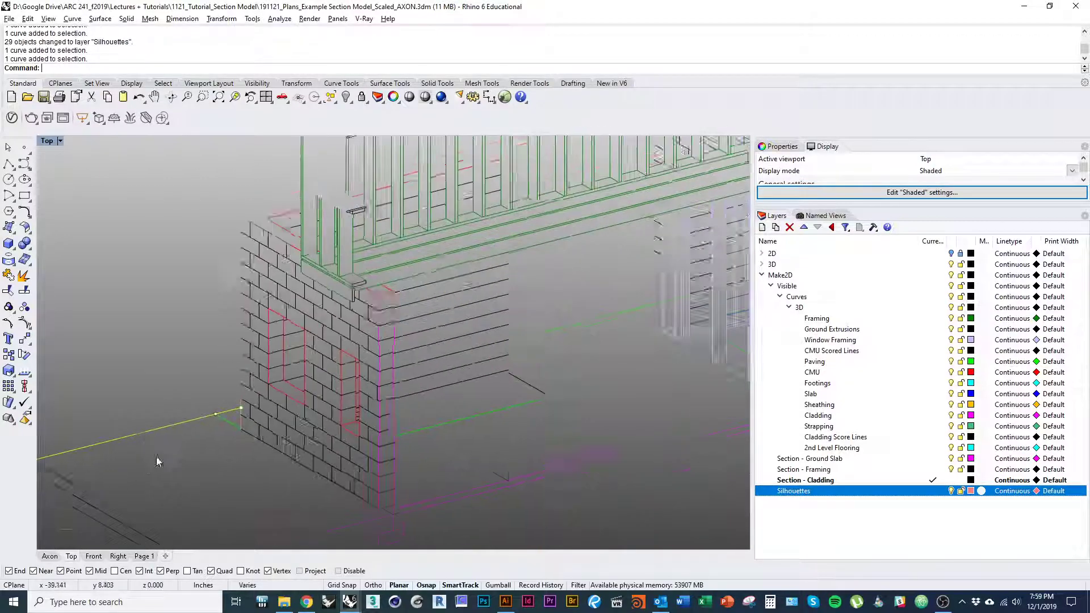
right_drag(43, 435, 160, 425)
scroll(159, 425, up, 7)
shift+drag(184, 472, 172, 489)
right_drag(172, 489, 264, 366)
ctrl+click(277, 362)
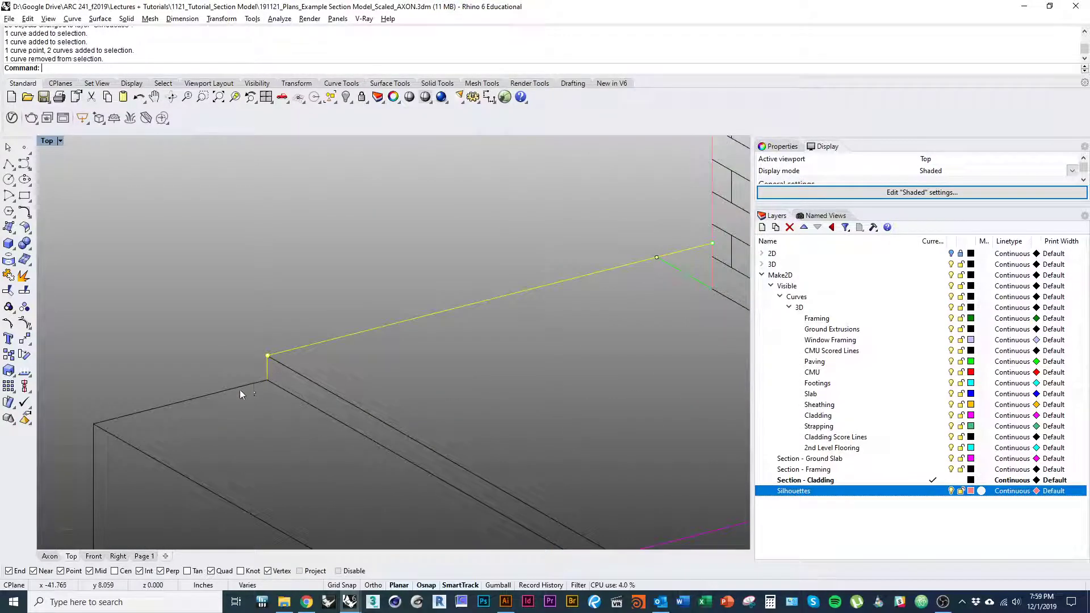
Step: Add the ground block's lower rear top edge, outer vertical corner and bottom end edge to the selection
shift+click(237, 388)
shift+click(94, 450)
right_drag(111, 392, 114, 257)
scroll(114, 258, down, 12)
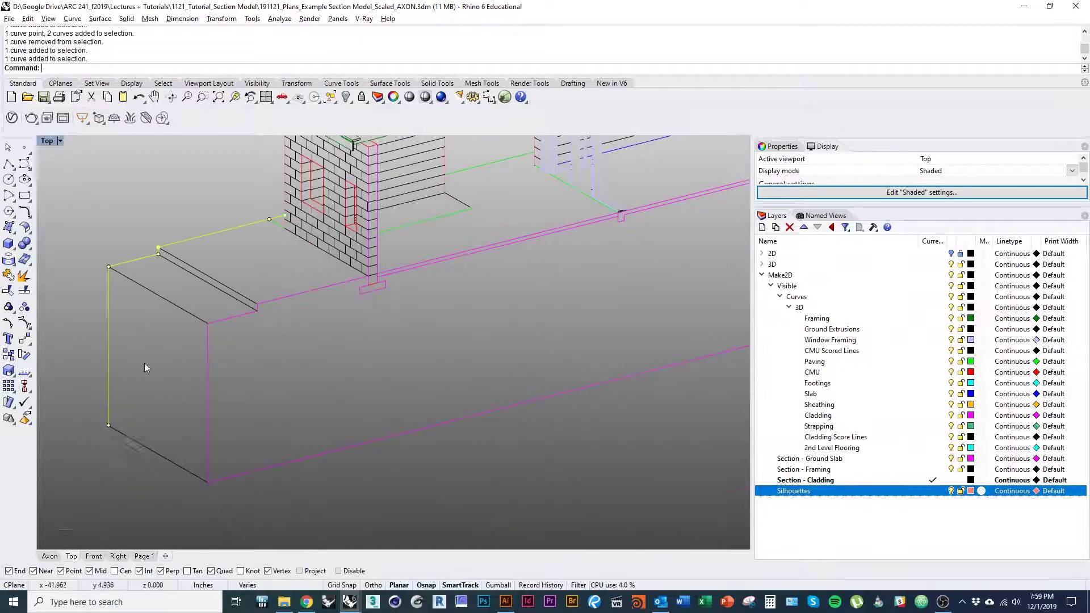
shift+click(140, 446)
click(166, 462)
Step: Add the short ground edge beyond the tall masonry wall to the selection and move all selected curves to the Silhouettes layer
scroll(239, 528, down, 12)
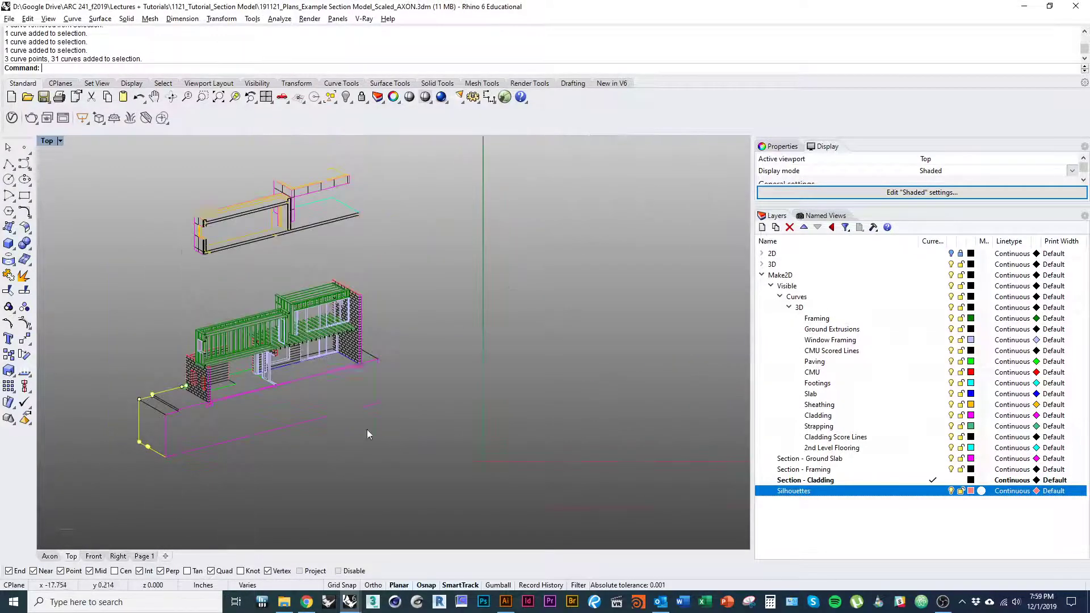
right_drag(385, 313, 295, 367)
scroll(290, 378, up, 12)
shift+click(218, 433)
scroll(236, 403, down, 4)
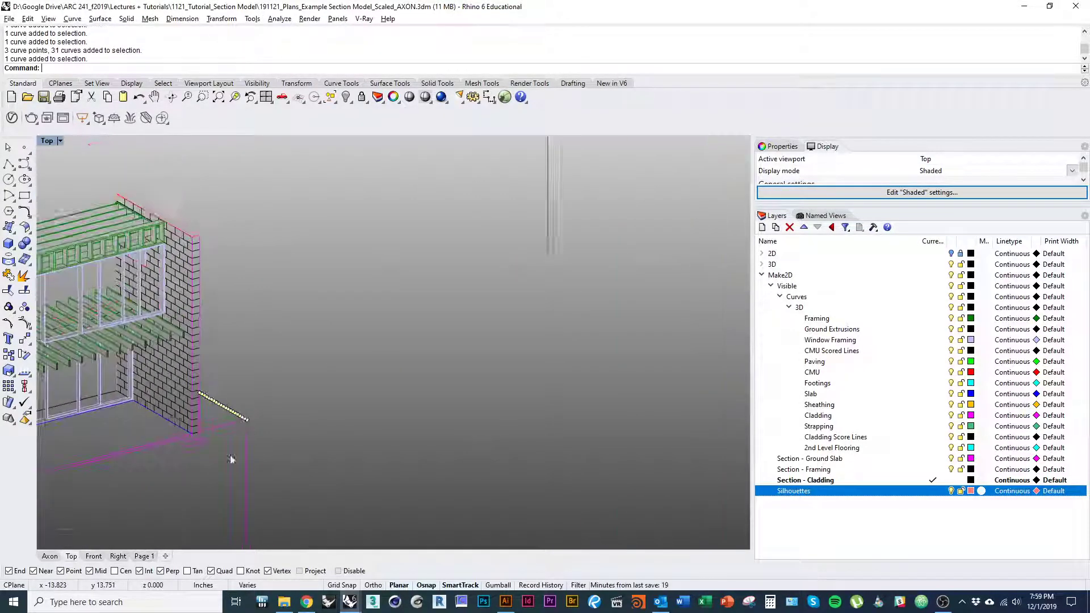
right_drag(223, 335, 248, 440)
scroll(223, 292, up, 5)
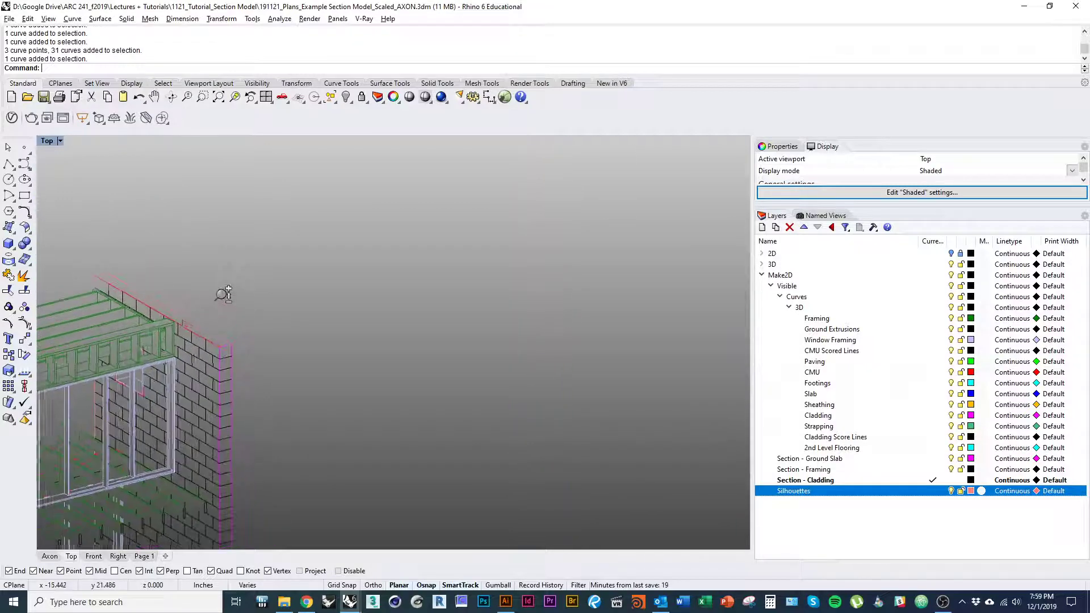
right_click(846, 491)
click(885, 437)
Step: Move the green rear ground edge between the low masonry wall and the entrance framing to the Silhouettes layer
scroll(352, 392, down, 6)
scroll(386, 372, down, 1)
right_drag(386, 372, 422, 380)
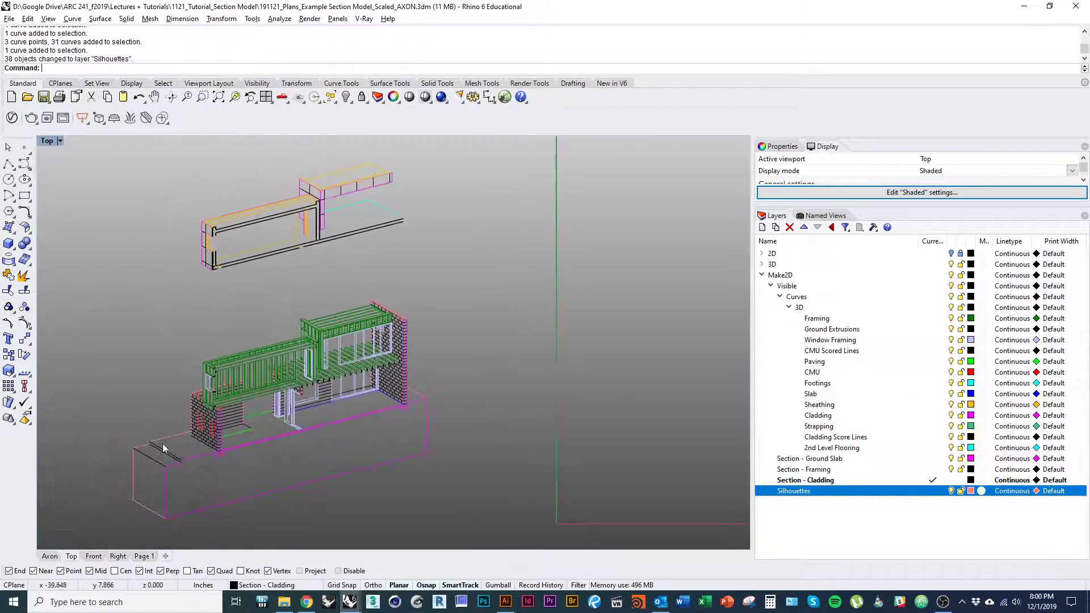
scroll(164, 444, up, 6)
right_drag(178, 444, 202, 434)
right_drag(334, 413, 249, 441)
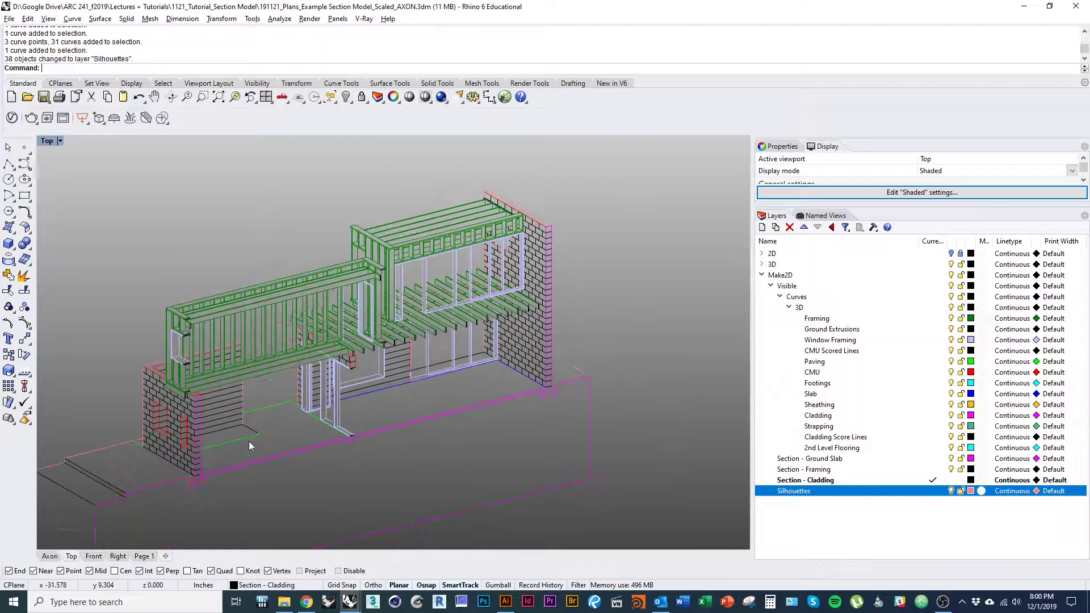
click(275, 407)
right_click(851, 491)
click(902, 440)
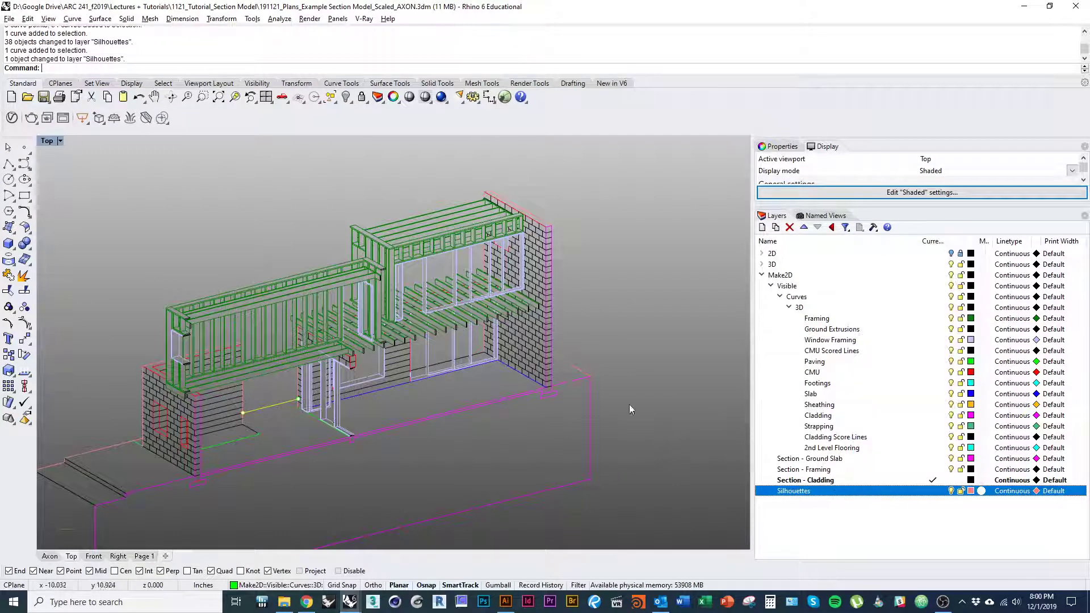
Step: Move the four rear edge segments seen through the ground-floor window framing to the Silhouettes layer
scroll(352, 398, up, 5)
click(373, 386)
click(432, 370)
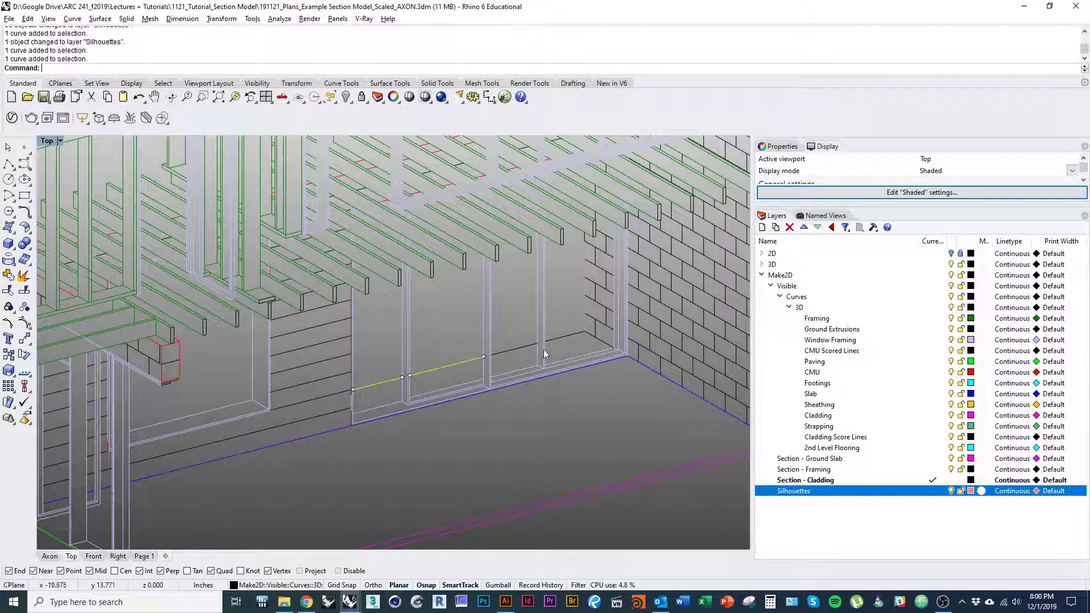
click(514, 348)
click(565, 337)
right_click(879, 495)
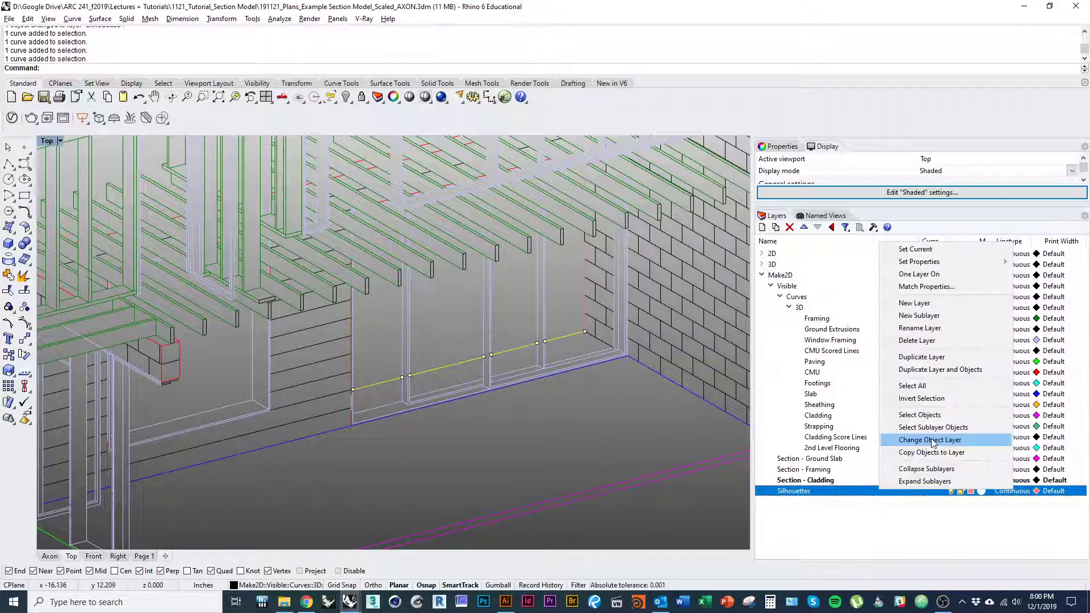
click(930, 440)
Step: Select the exploded upper roof's rear top edge and the outline segments around its raised rear corner
scroll(485, 426, down, 12)
right_drag(413, 270, 383, 409)
scroll(387, 315, up, 6)
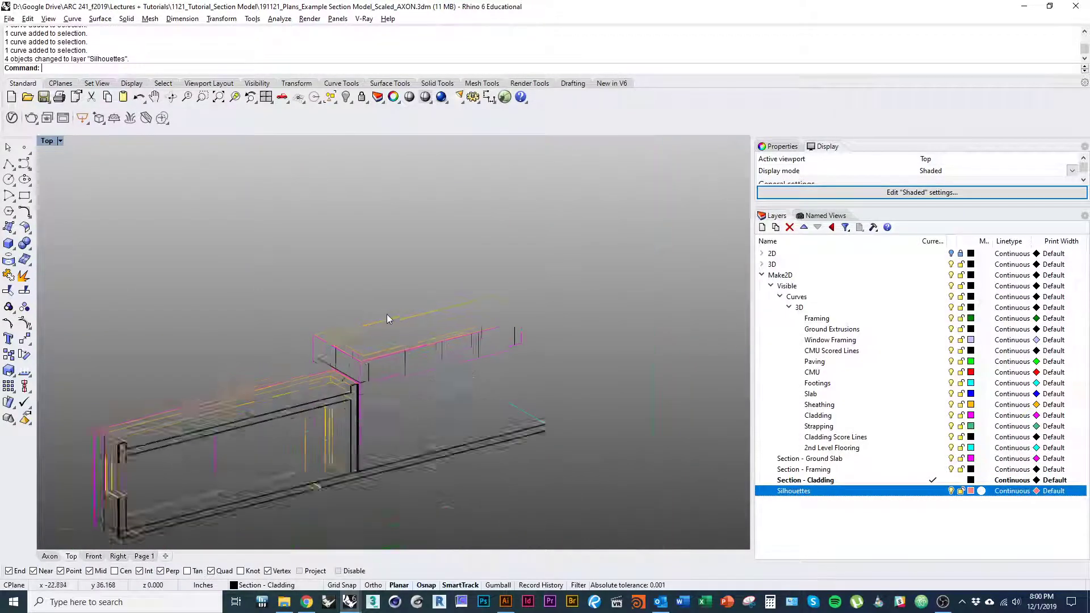
scroll(469, 295, up, 5)
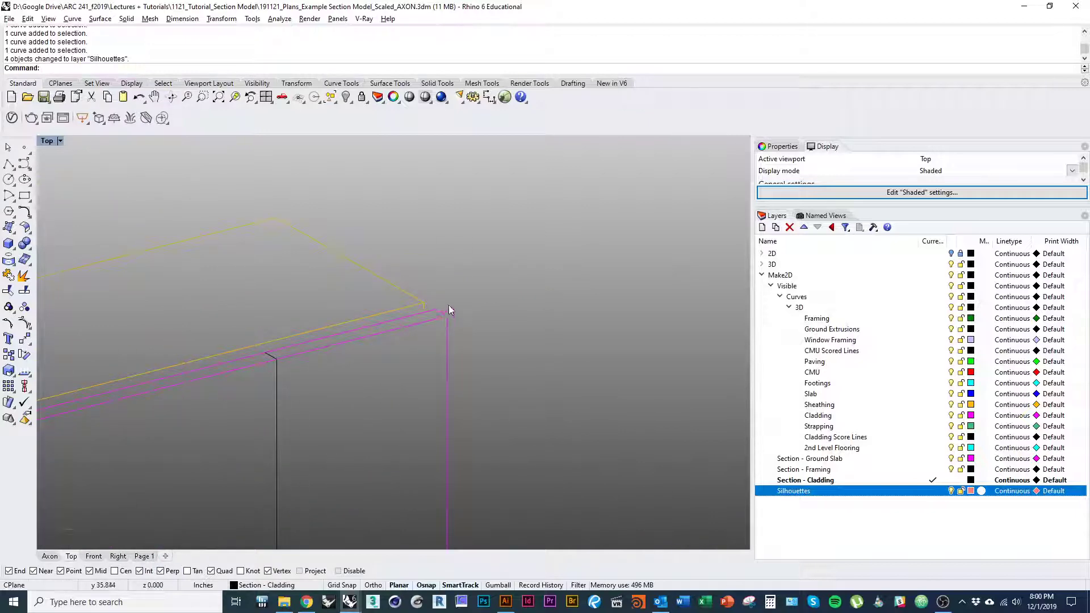
scroll(432, 369, down, 6)
click(319, 302)
scroll(254, 314, up, 10)
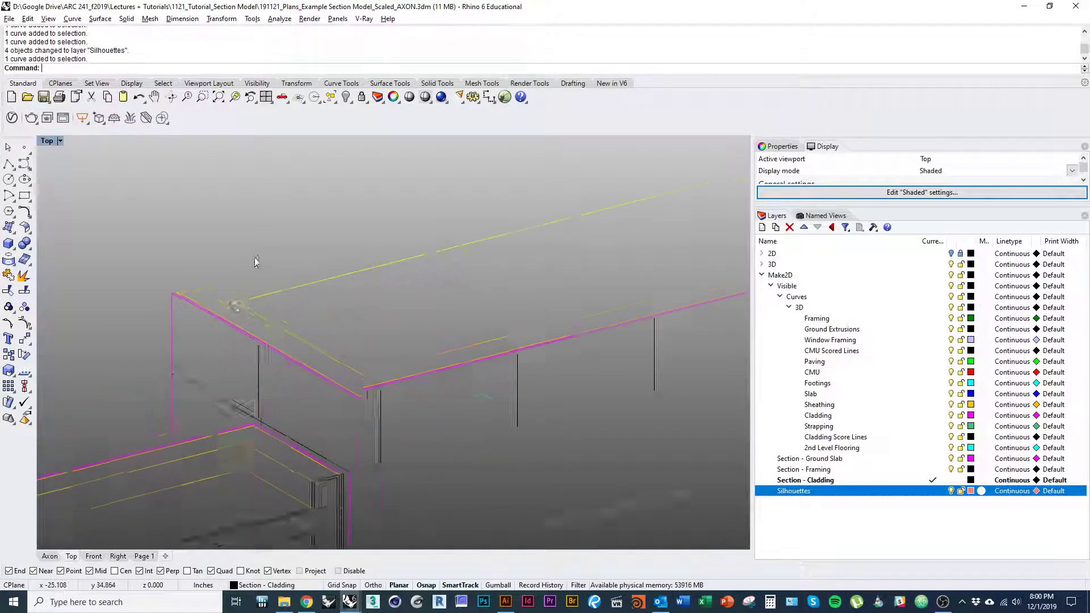
shift+click(249, 312)
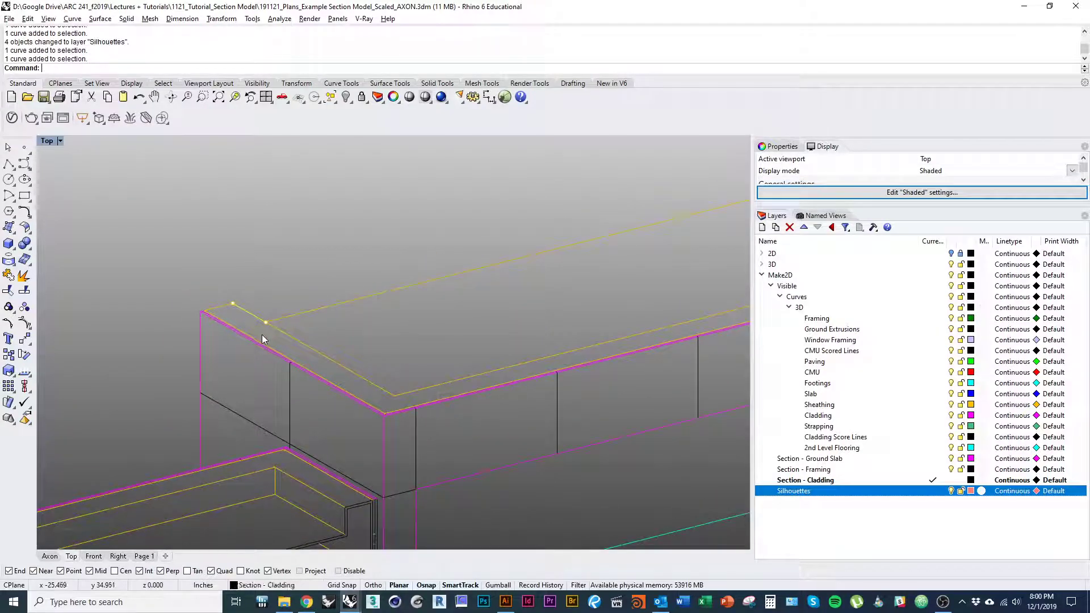
shift+click(288, 318)
scroll(211, 310, up, 6)
shift+click(210, 307)
scroll(197, 315, up, 9)
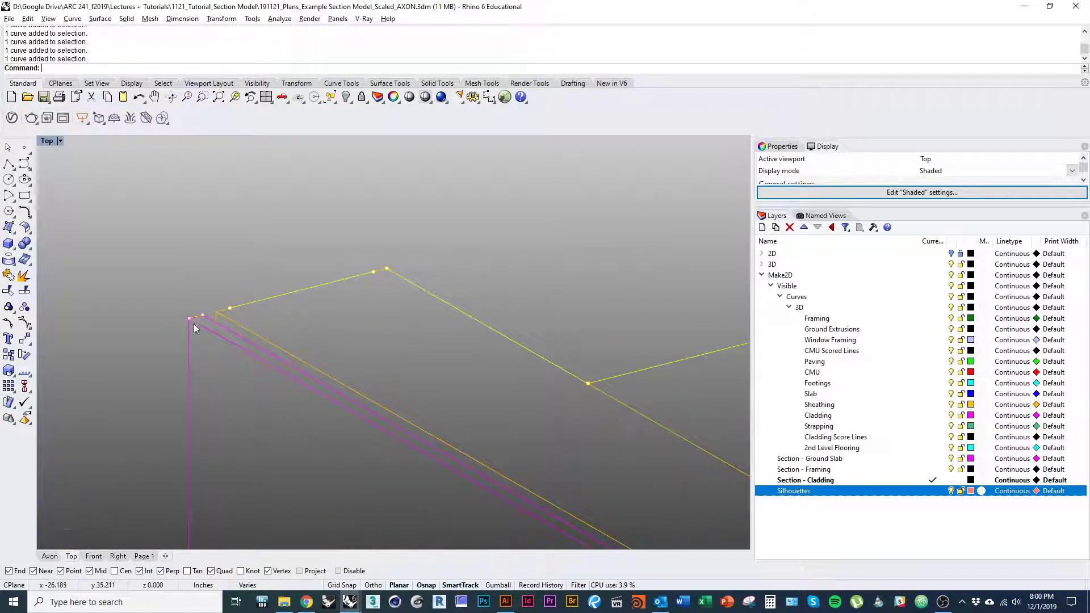
Step: Add the upper cladding volume's outer vertical edge and the lower volume's long rear top edge to the selection
scroll(221, 316, up, 8)
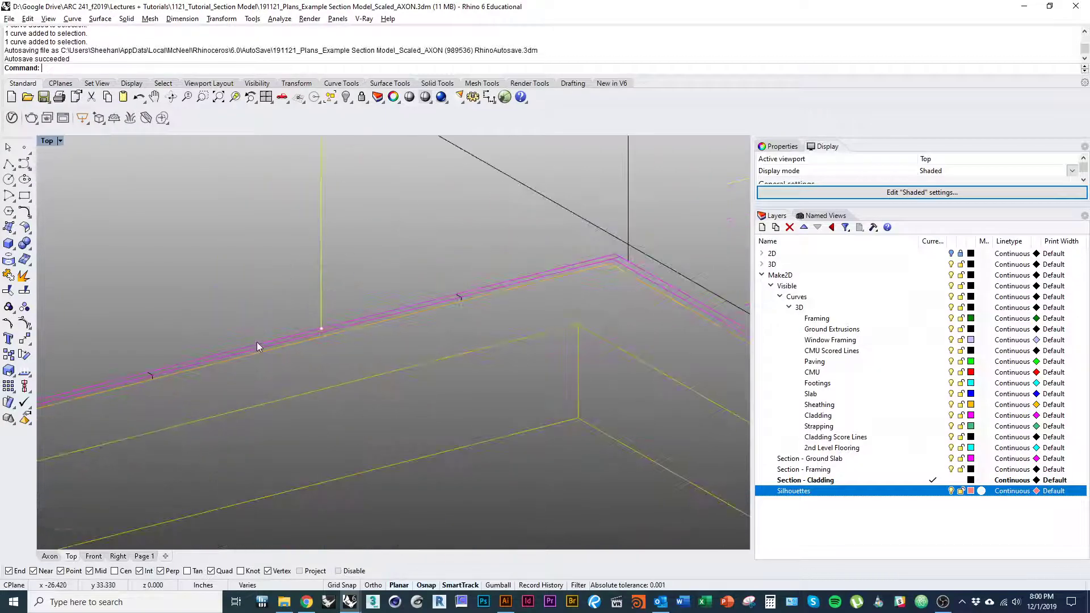
shift+click(258, 343)
scroll(259, 344, down, 8)
scroll(284, 331, up, 3)
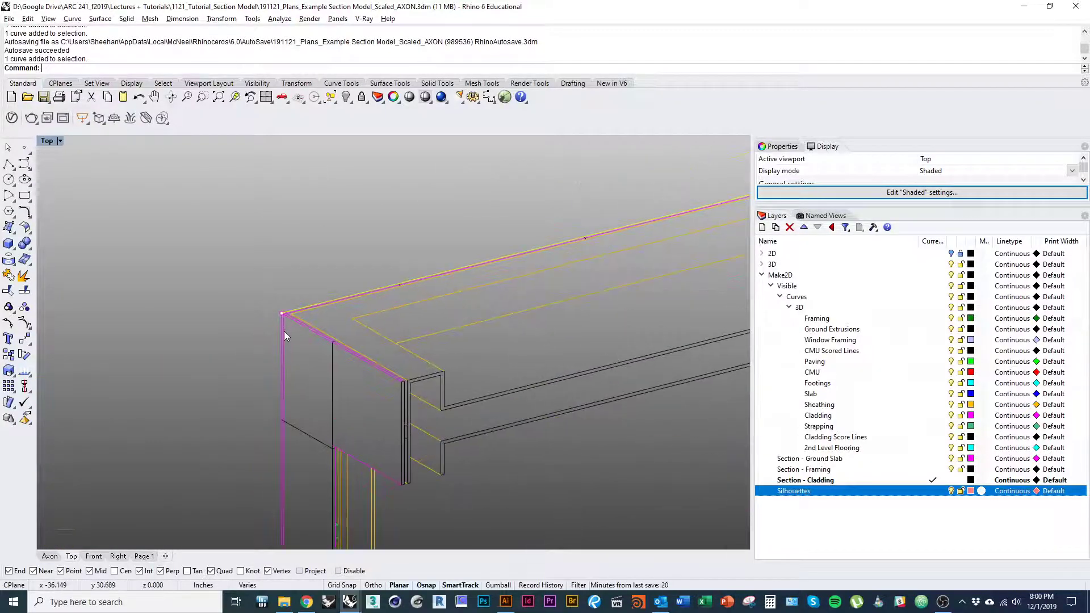
Step: Add the lower cladding volume's outer vertical and bottom end edges to the selection, and move the selected curves to the Silhouettes layer
shift+click(281, 328)
scroll(281, 328, up, 6)
scroll(324, 430, up, 5)
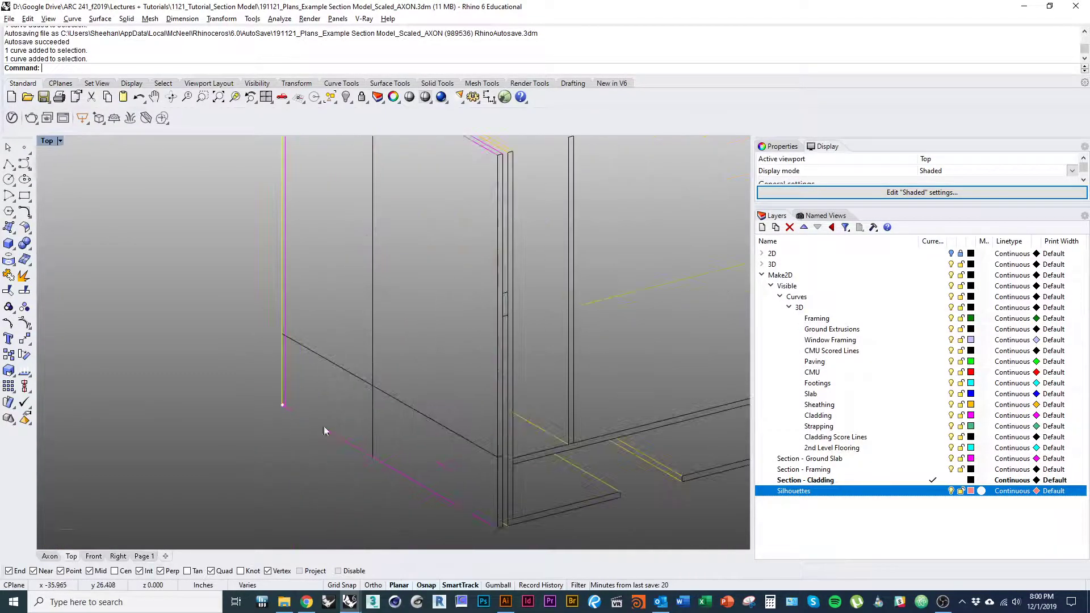
shift+click(365, 452)
right_drag(377, 441, 352, 466)
scroll(315, 360, down, 11)
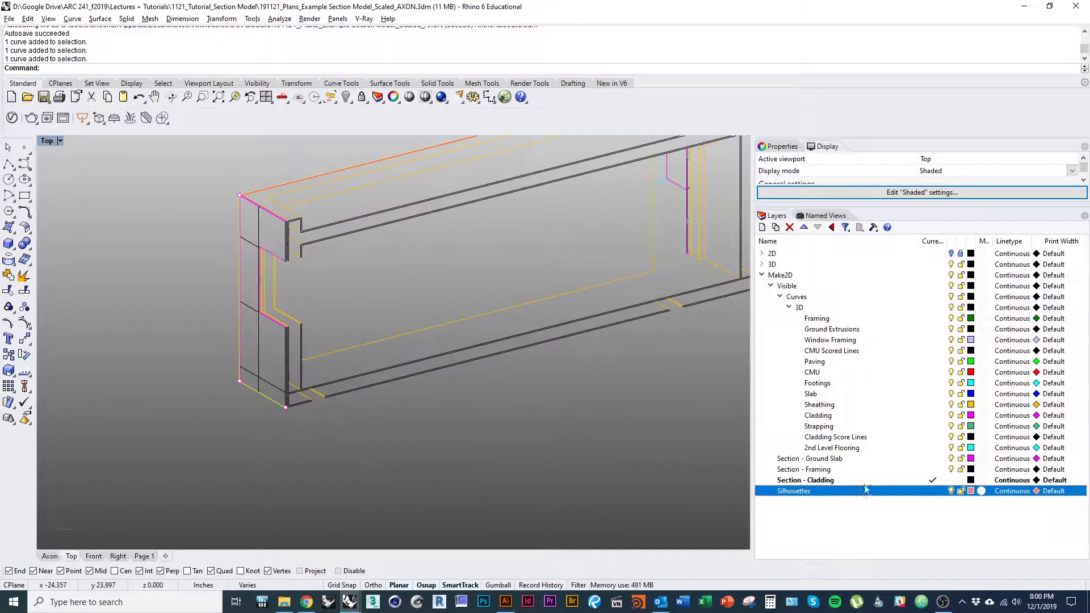
right_click(874, 491)
click(908, 448)
key(Escape)
Step: Delete the doubled inner vertical line beside the lower cladding volume's outer silhouette edge
right_drag(243, 408, 251, 458)
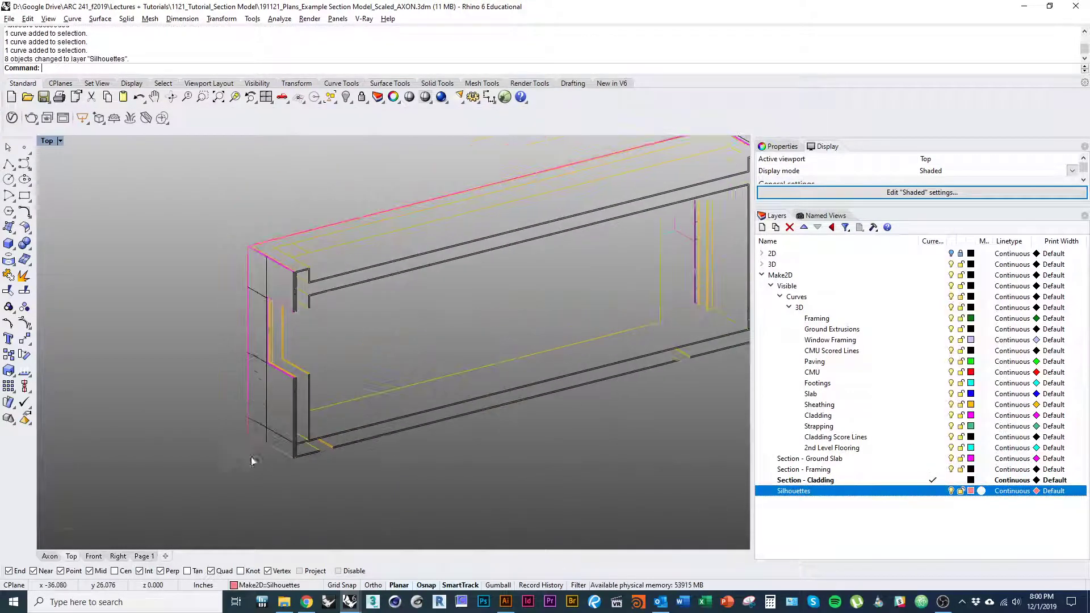
scroll(251, 448, up, 10)
mouse_move(282, 211)
right_down()
mouse_move(273, 386)
mouse_move(286, 227)
right_up()
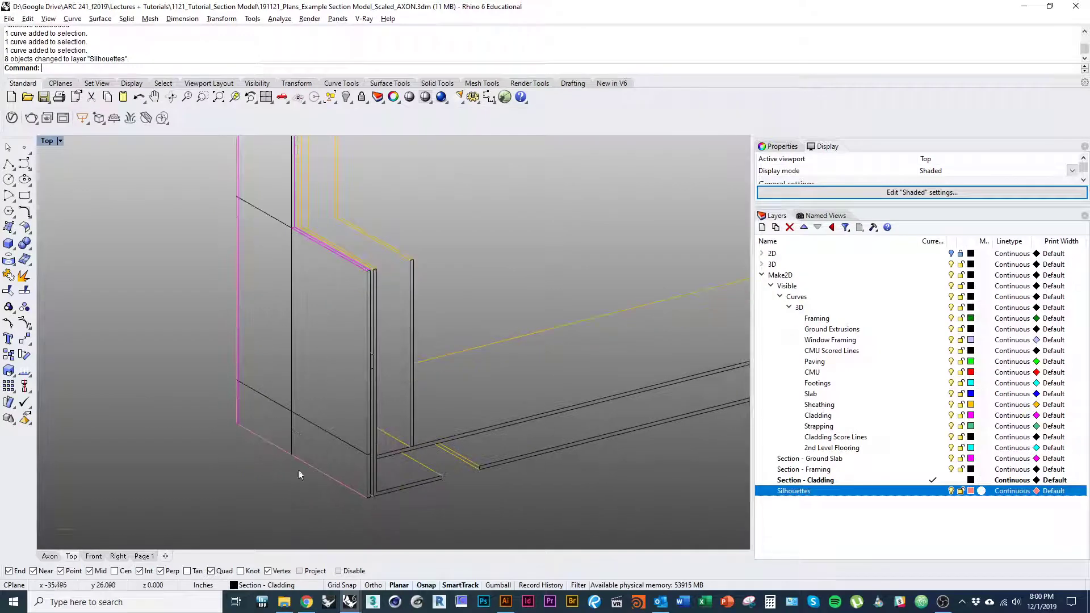
right_drag(244, 372, 243, 407)
scroll(239, 448, up, 14)
click(211, 442)
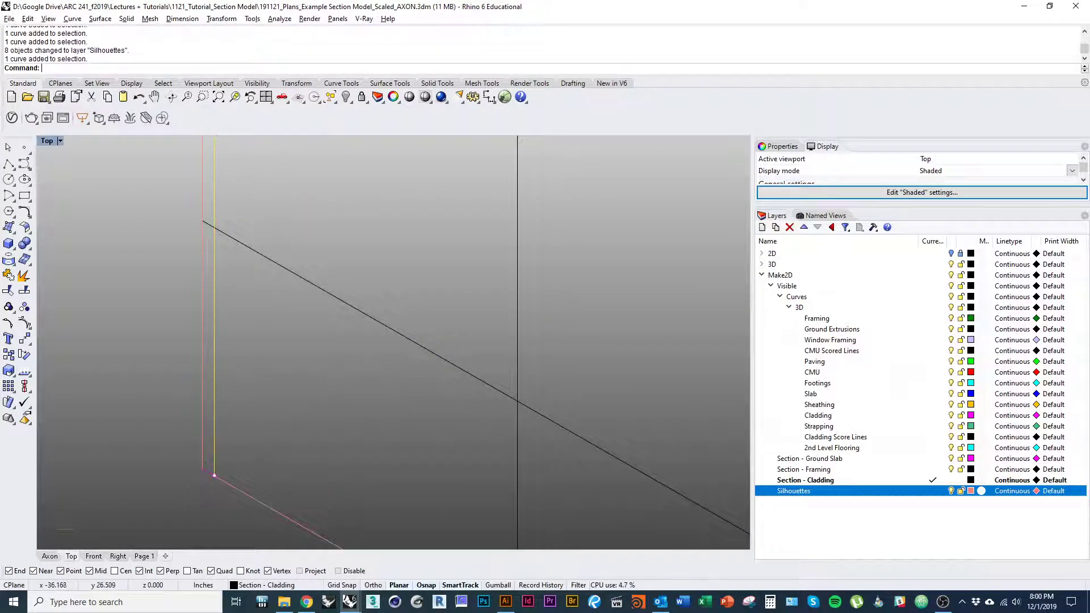
key(Delete)
Step: Move the tiny bottom corner segment of the lower cladding volume to the Silhouettes layer
click(208, 472)
right_click(903, 491)
click(939, 446)
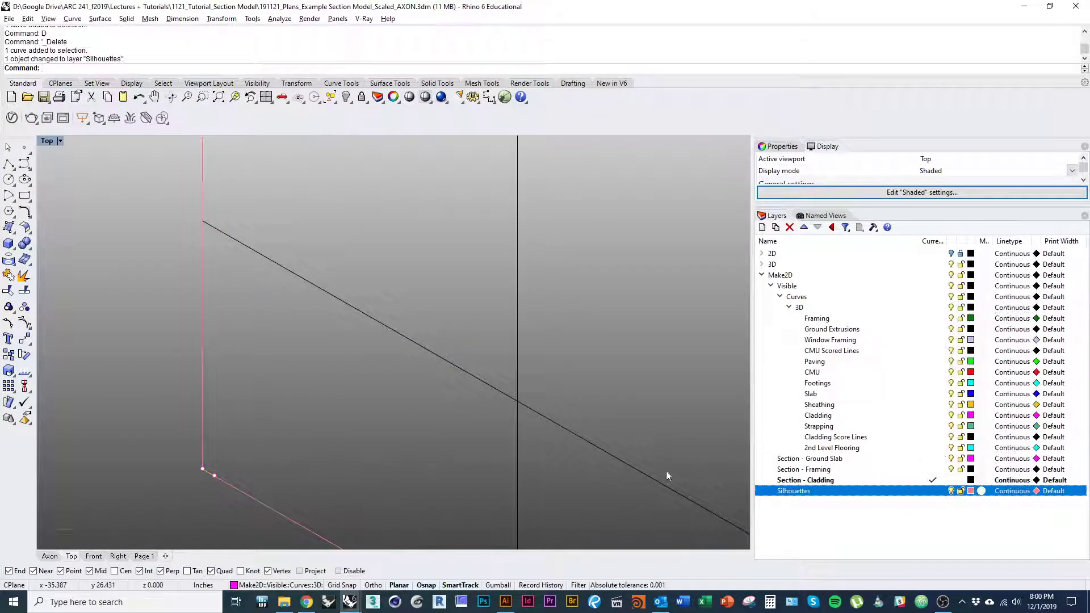
scroll(208, 375, down, 20)
key(Escape)
Step: Examine the framing, window and masonry linework of the main house section against the Framing layer
mouse_move(294, 359)
right_down()
mouse_move(313, 381)
mouse_move(300, 362)
mouse_move(393, 370)
mouse_move(413, 337)
mouse_move(400, 320)
right_up()
scroll(300, 364, up, 5)
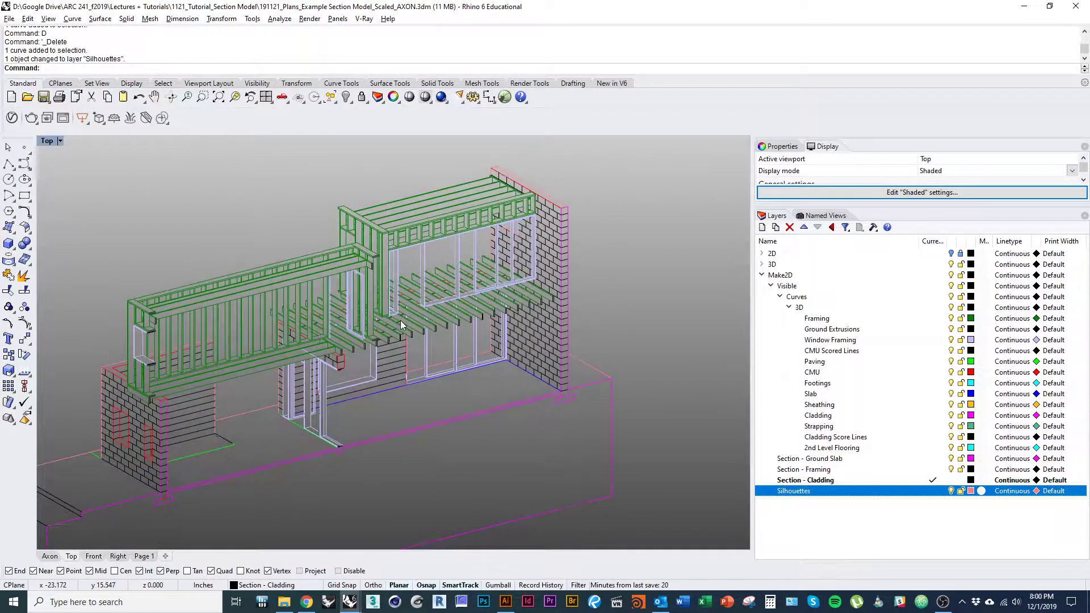
right_drag(435, 406, 395, 430)
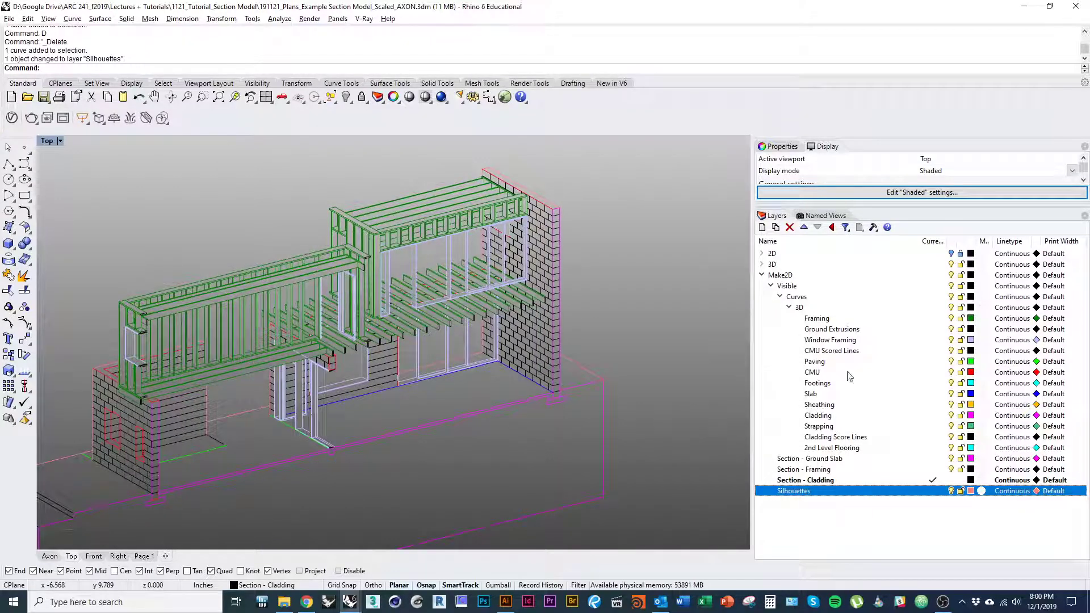
click(848, 320)
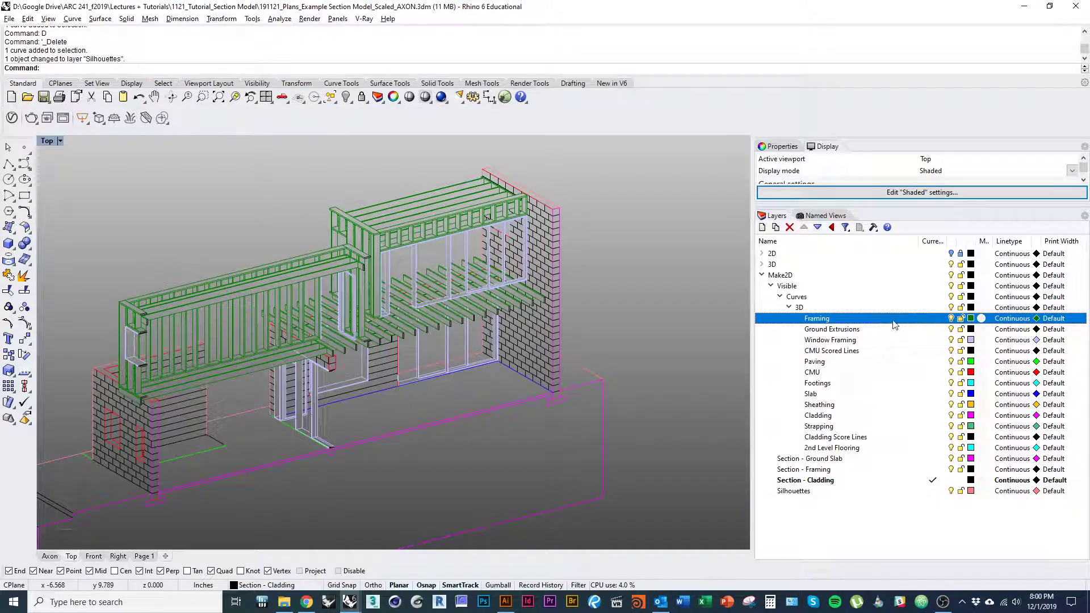
right_drag(618, 354, 652, 340)
right_drag(538, 344, 537, 368)
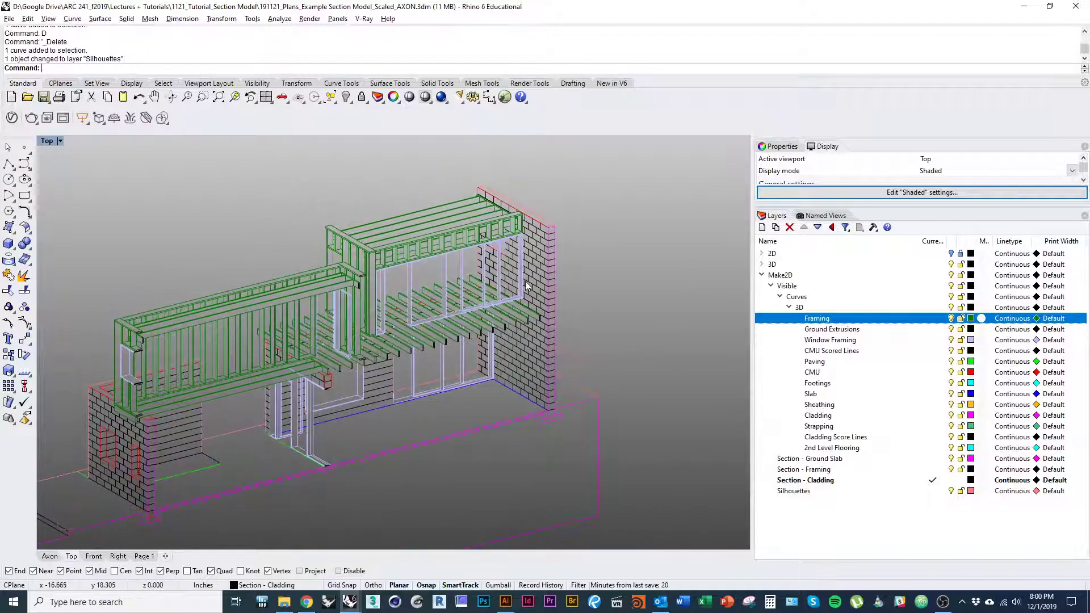
scroll(526, 281, up, 10)
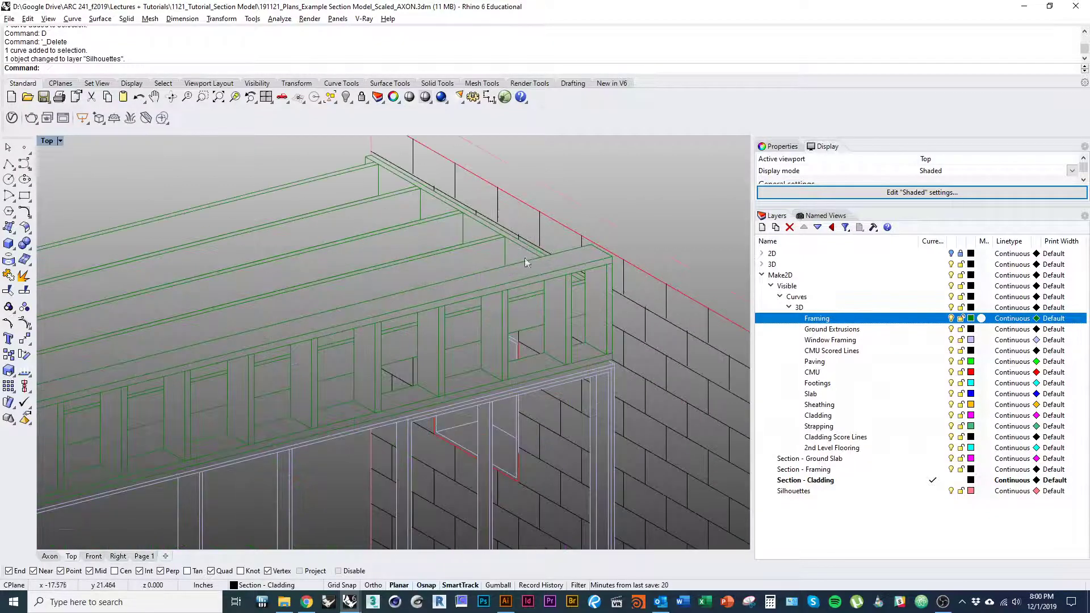
right_drag(513, 247, 469, 289)
scroll(510, 327, down, 8)
scroll(461, 247, up, 5)
scroll(461, 247, up, 6)
scroll(455, 336, down, 8)
right_drag(463, 344, 482, 299)
scroll(477, 327, down, 3)
right_drag(727, 421, 717, 411)
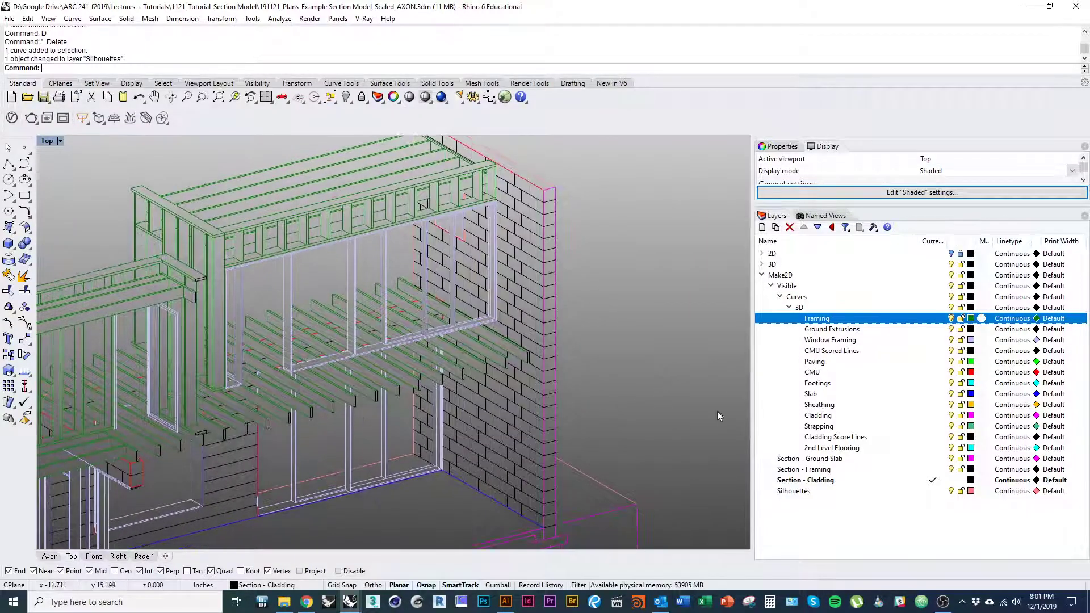
Step: Select all curves on the Cladding Score Lines and CMU Scored Lines layers
click(874, 340)
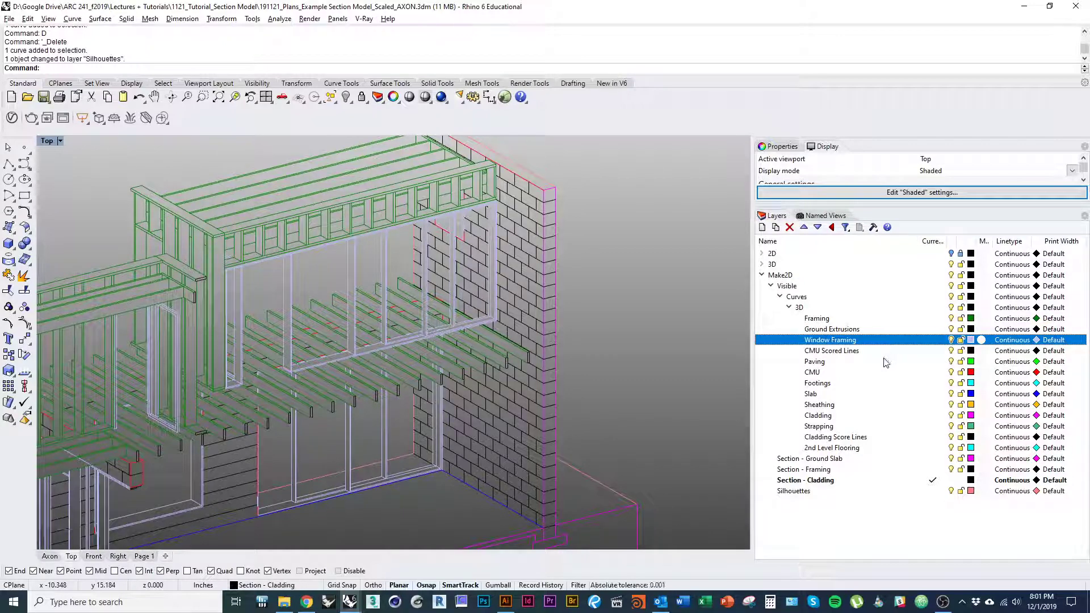
click(878, 362)
right_drag(656, 407, 661, 380)
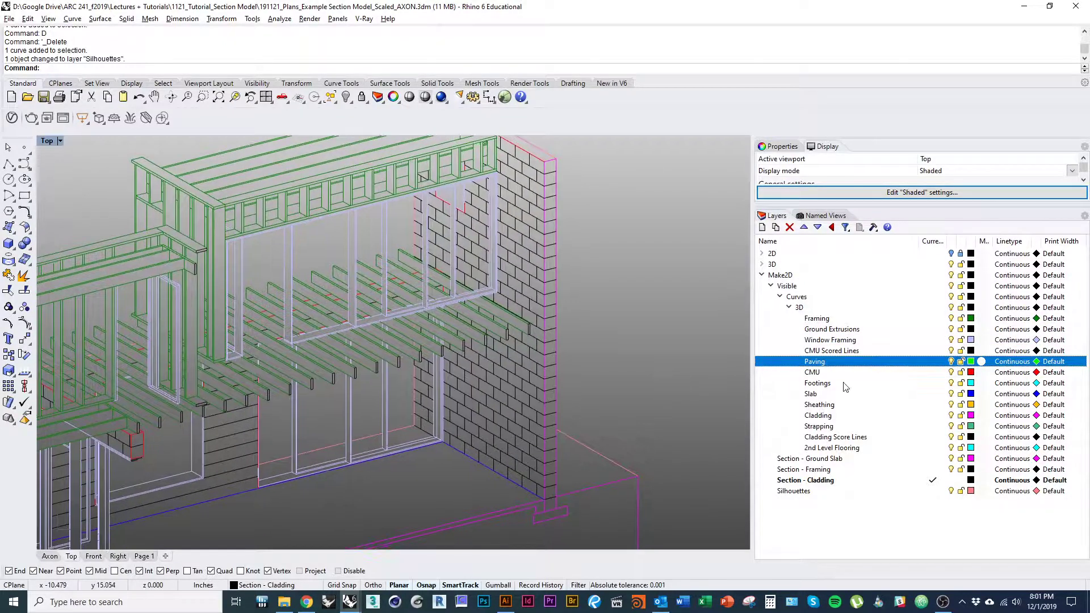
right_click(887, 436)
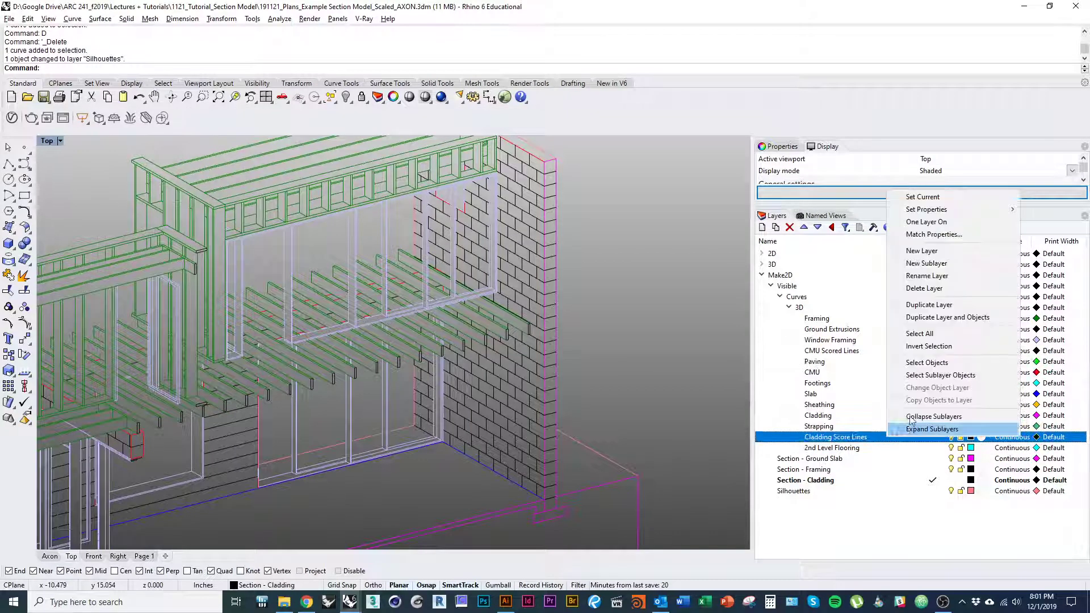
click(926, 364)
scroll(663, 424, down, 9)
right_drag(663, 423, 631, 482)
scroll(475, 318, up, 10)
right_drag(526, 250, 508, 459)
scroll(559, 375, down, 8)
scroll(477, 284, up, 10)
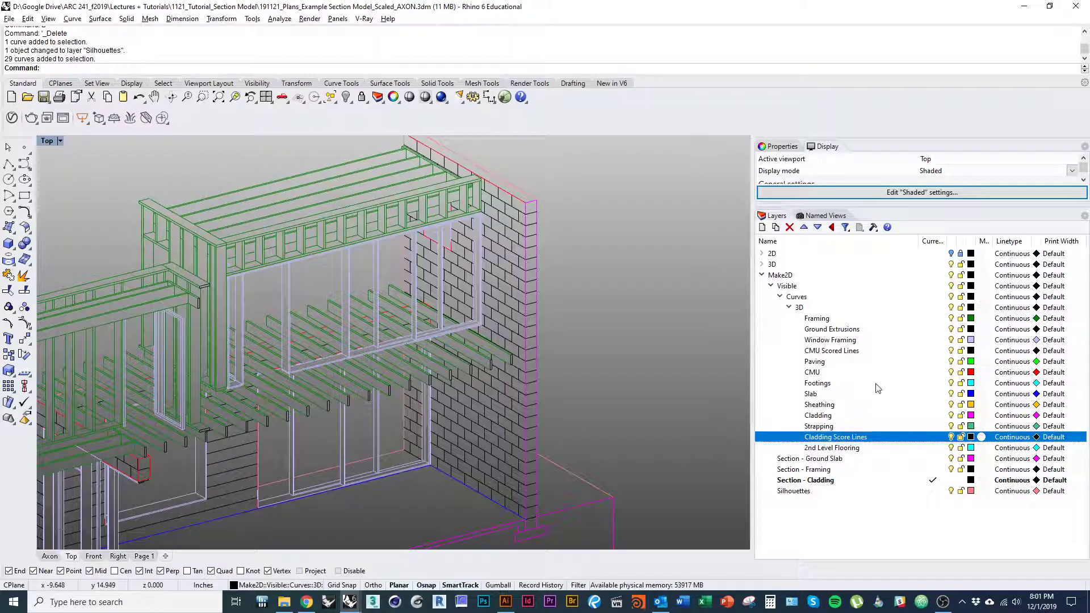
click(857, 350)
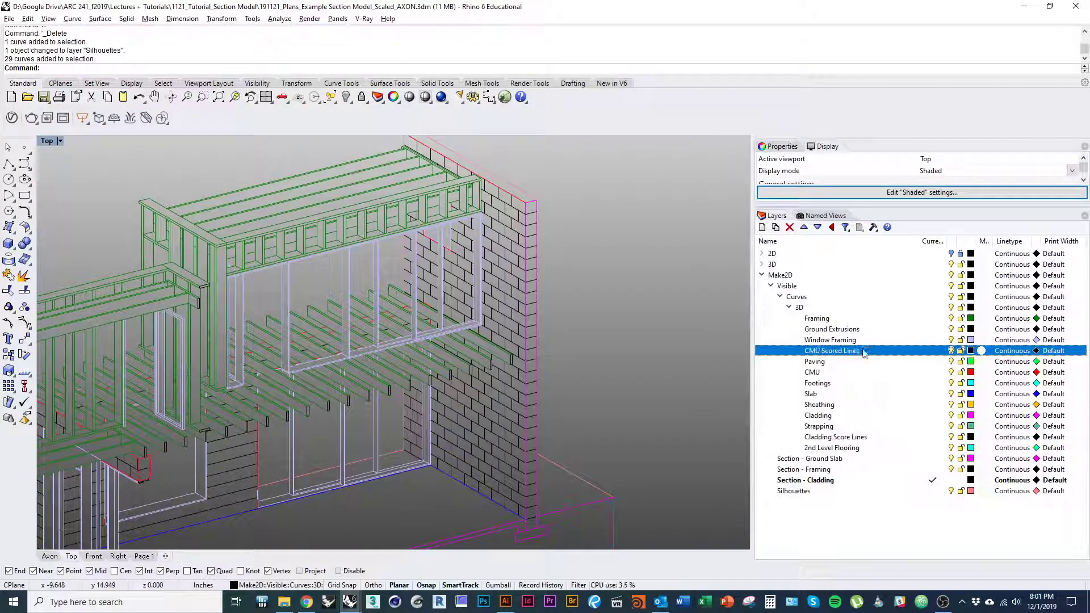
right_click(857, 350)
click(926, 278)
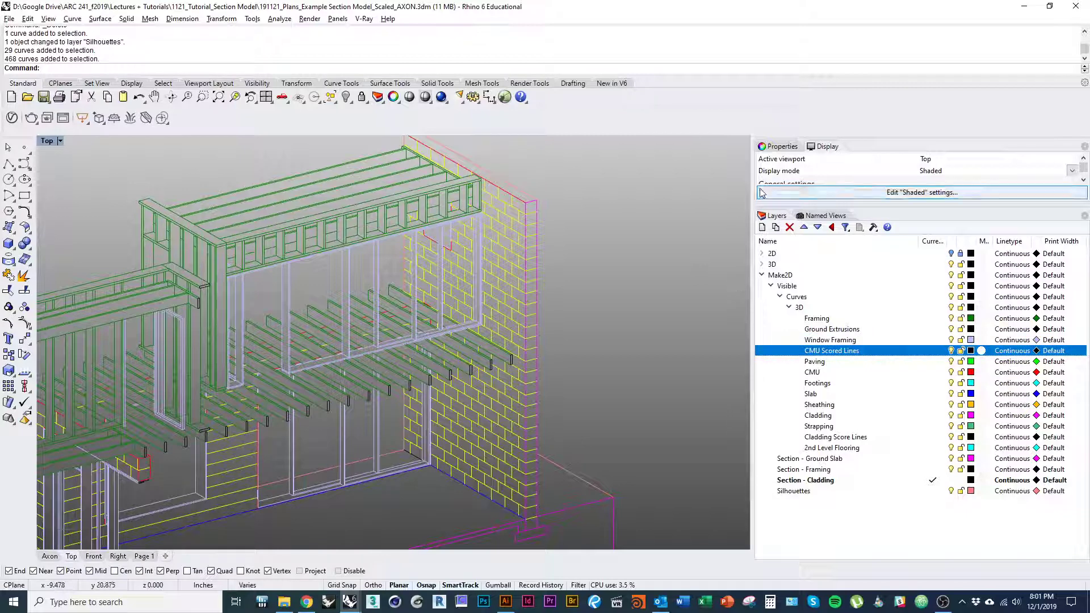
Step: Create a layer named "Score lines" beneath 3D, move the selected score curves to it, and turn that layer off
click(762, 227)
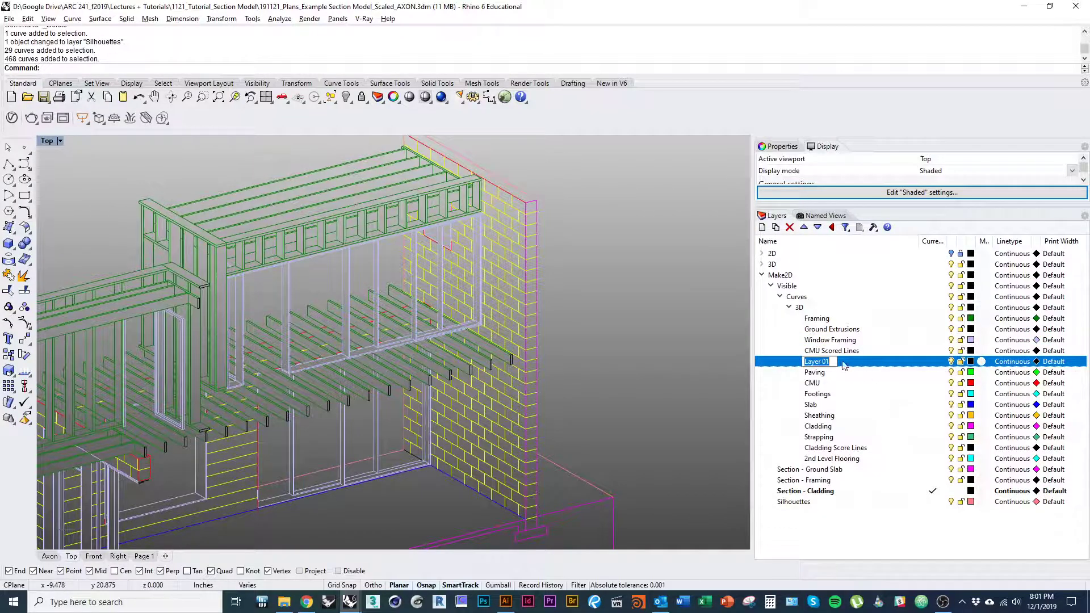
text(Score lines)
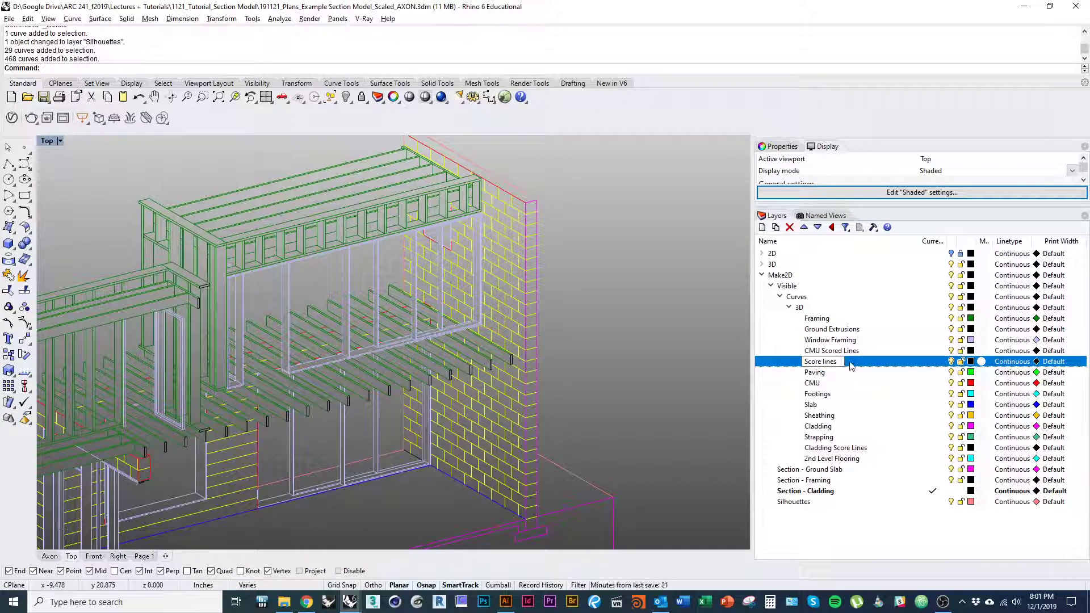
key(Return)
right_click(852, 364)
click(936, 316)
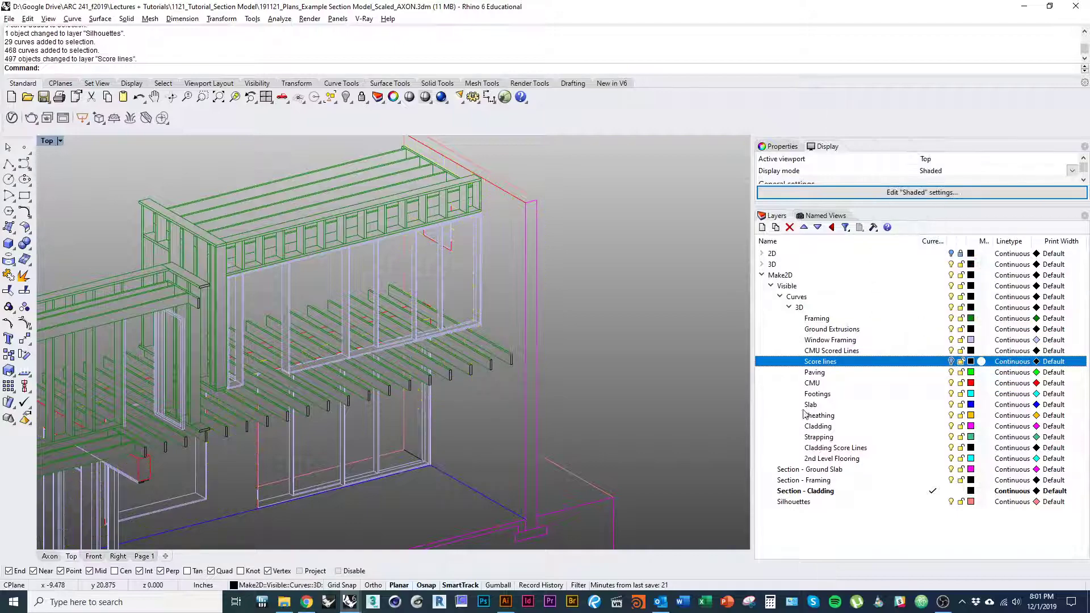
Step: Examine the remaining framing, window, slab and cladding linework of both exploded sections without the score lines
scroll(646, 404, down, 3)
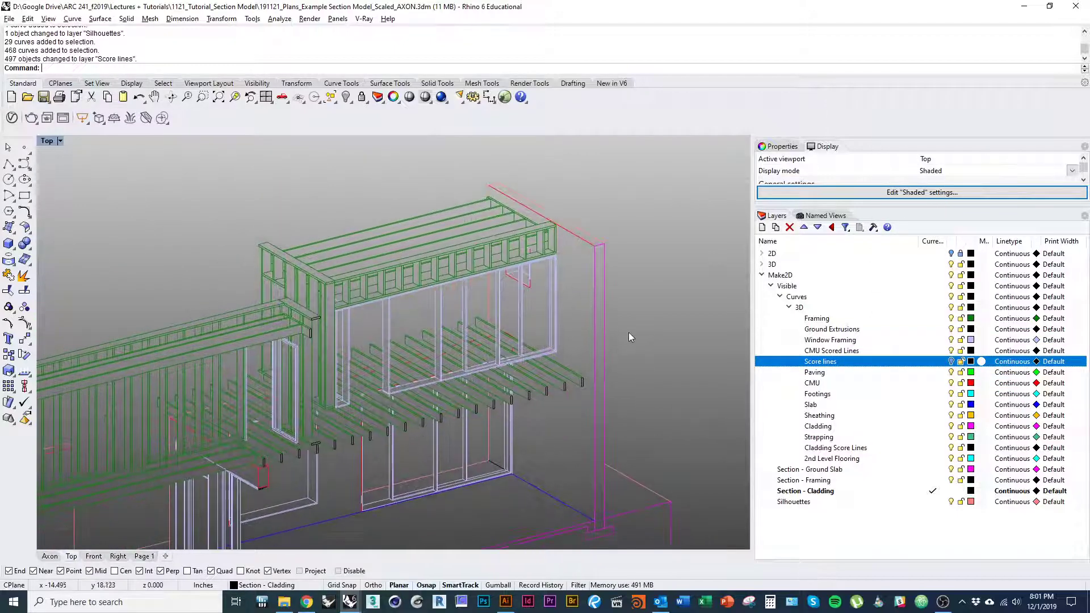
right_drag(466, 353, 573, 271)
scroll(477, 288, up, 9)
scroll(512, 308, down, 8)
right_drag(469, 328, 543, 272)
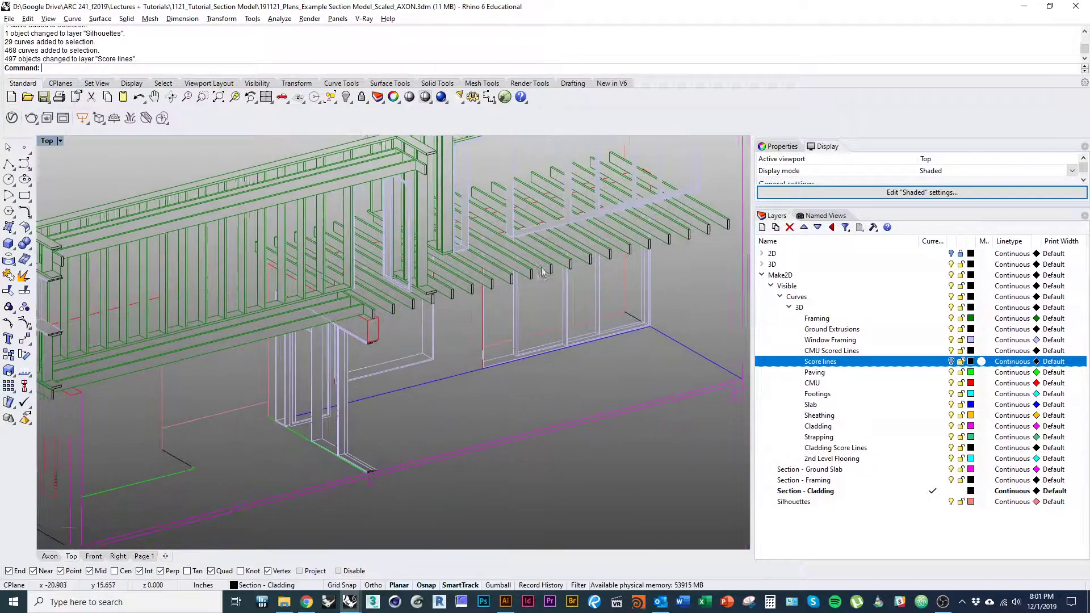
right_drag(415, 338, 392, 381)
scroll(418, 319, up, 2)
scroll(456, 329, down, 3)
scroll(318, 355, up, 6)
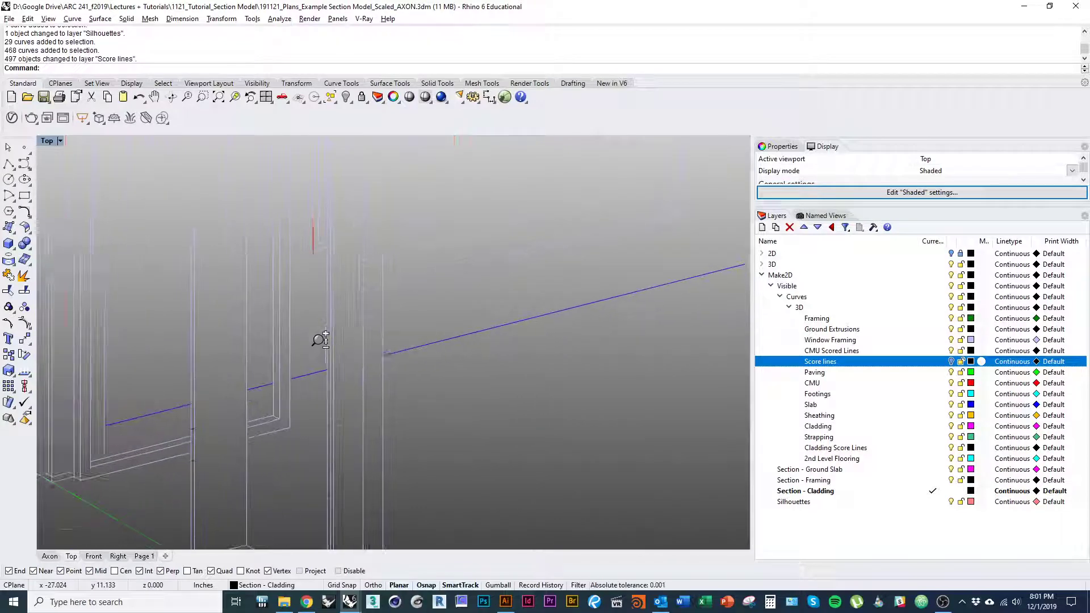
scroll(318, 340, down, 6)
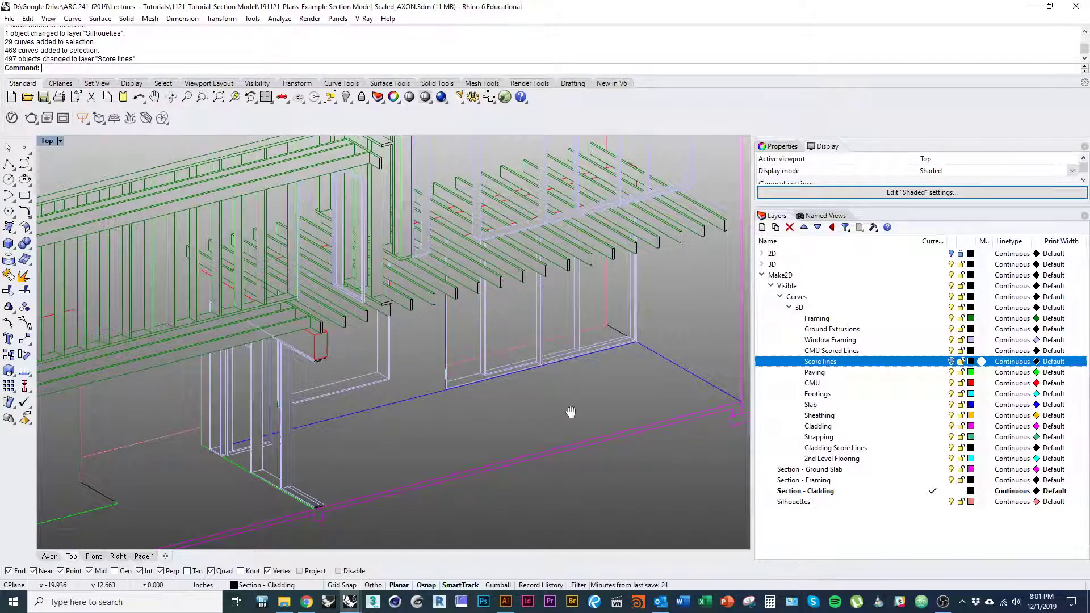
mouse_move(571, 412)
right_down()
mouse_move(550, 467)
mouse_move(574, 408)
right_up()
scroll(539, 421, down, 3)
right_drag(536, 303, 517, 342)
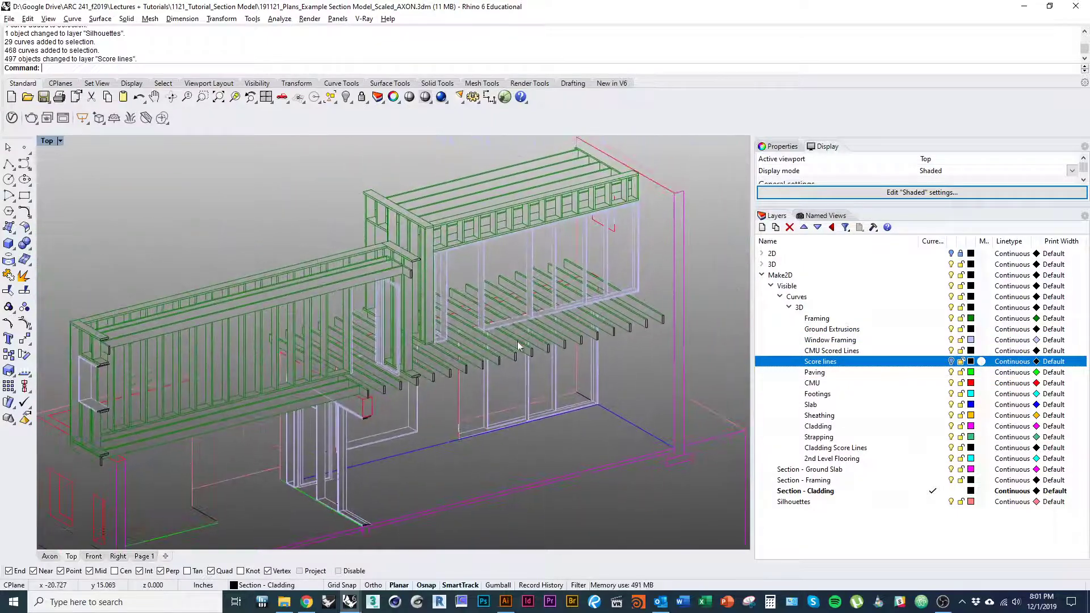
right_drag(488, 188, 502, 372)
right_drag(397, 188, 432, 344)
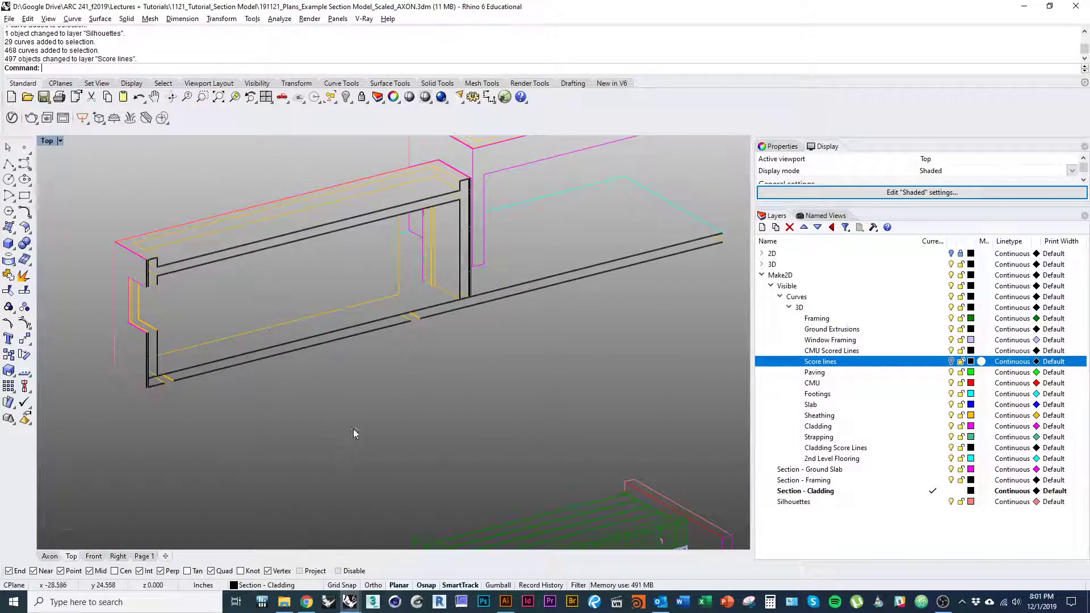
right_drag(353, 428, 287, 370)
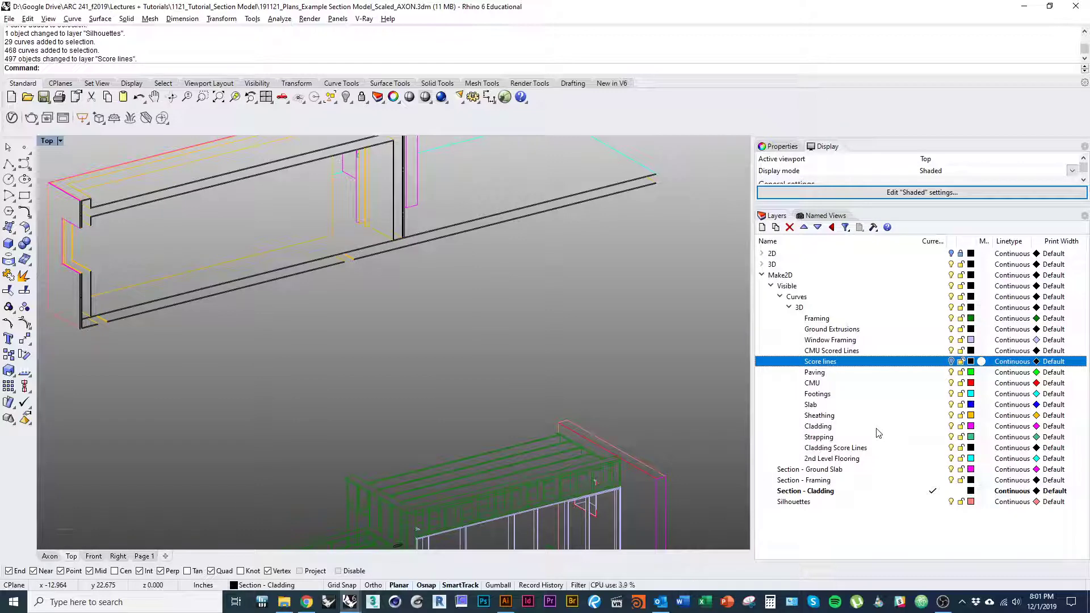
drag(876, 422, 879, 446)
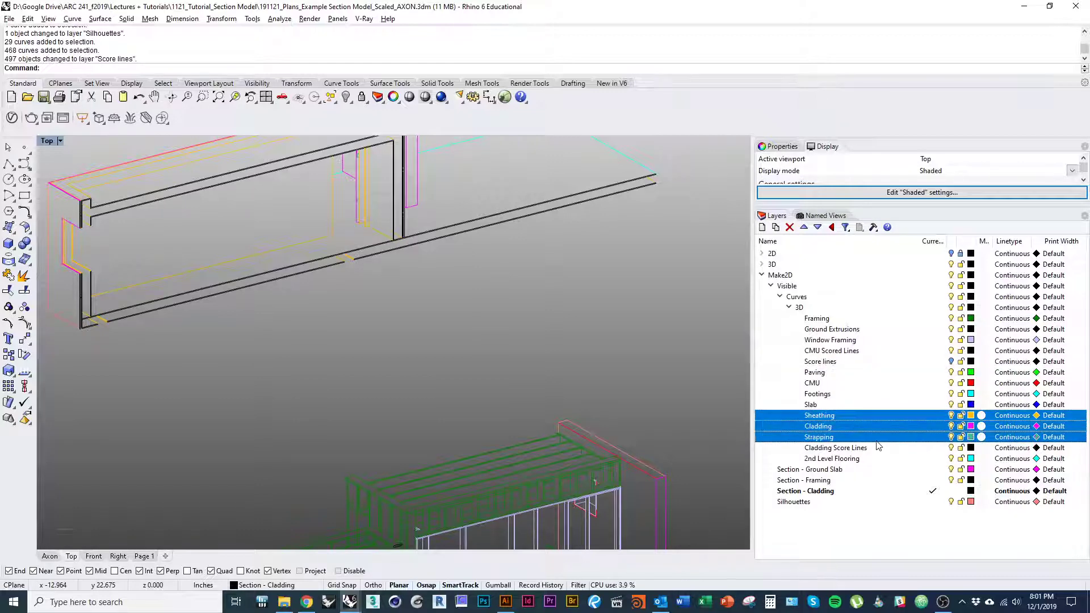
right_click(878, 446)
click(919, 377)
right_drag(451, 175, 411, 300)
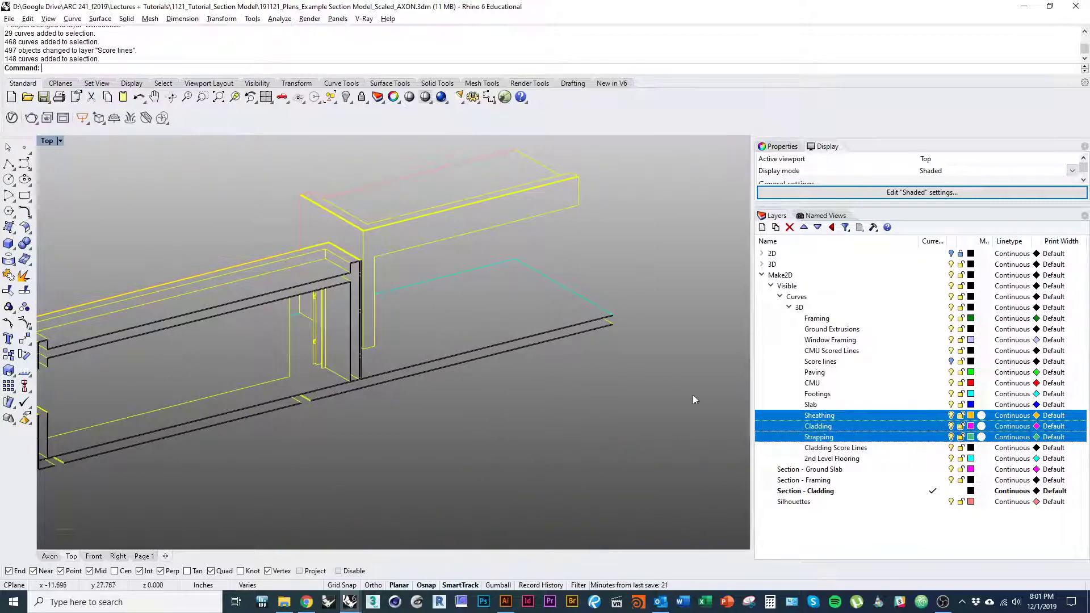
right_drag(494, 297, 540, 358)
Step: Move the long back edge of the second-level floor to the Silhouettes layer
click(472, 343)
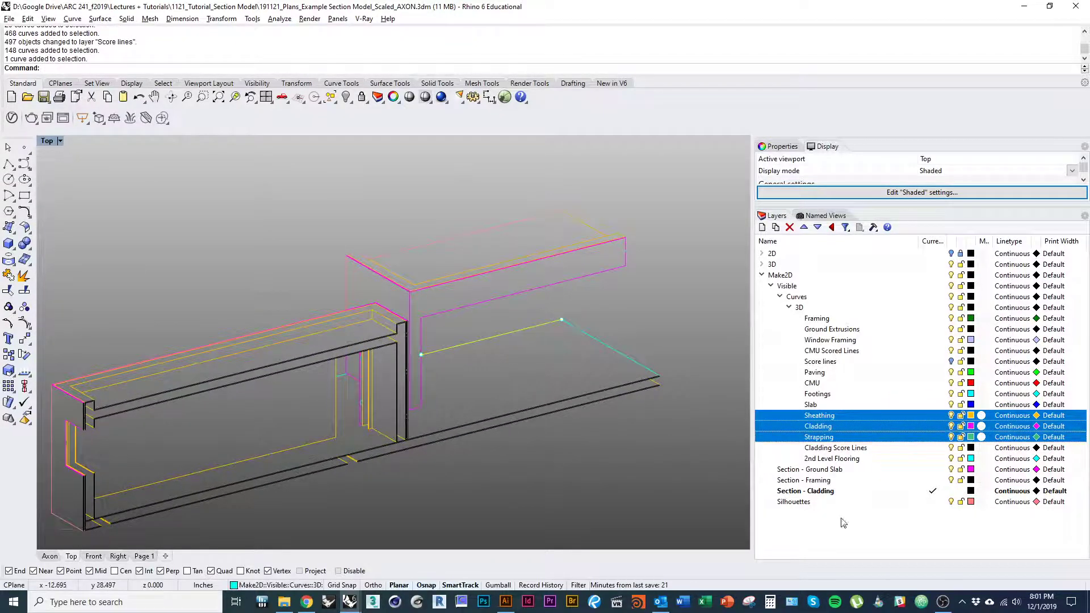
click(870, 502)
right_click(870, 503)
click(917, 452)
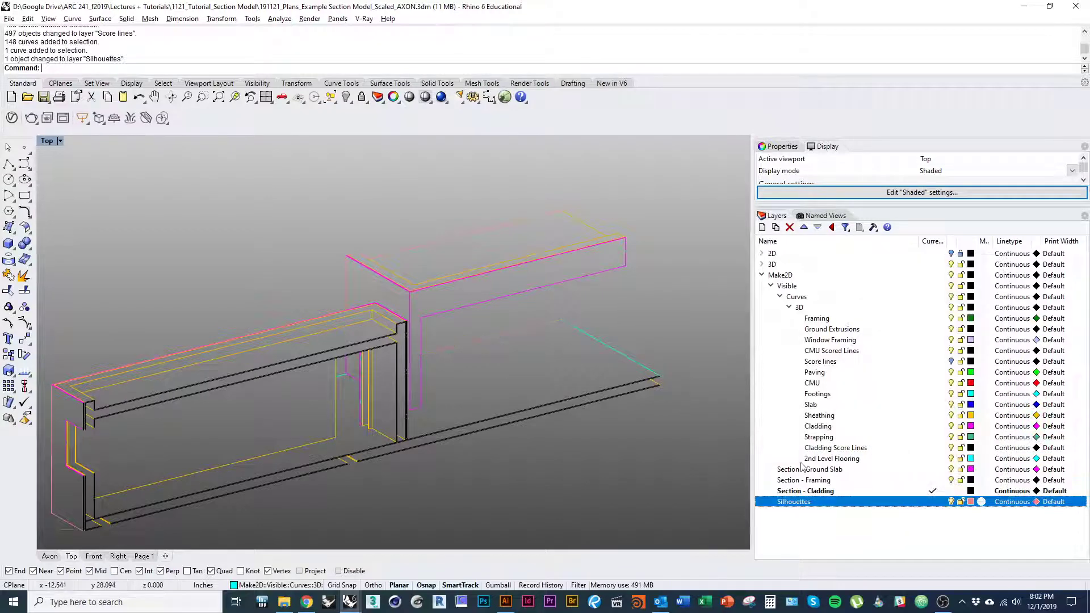
Step: Select all curves on the 2nd Level Flooring, Sheathing, Cladding and Strapping layers and move them to the Window Framing layer
click(885, 460)
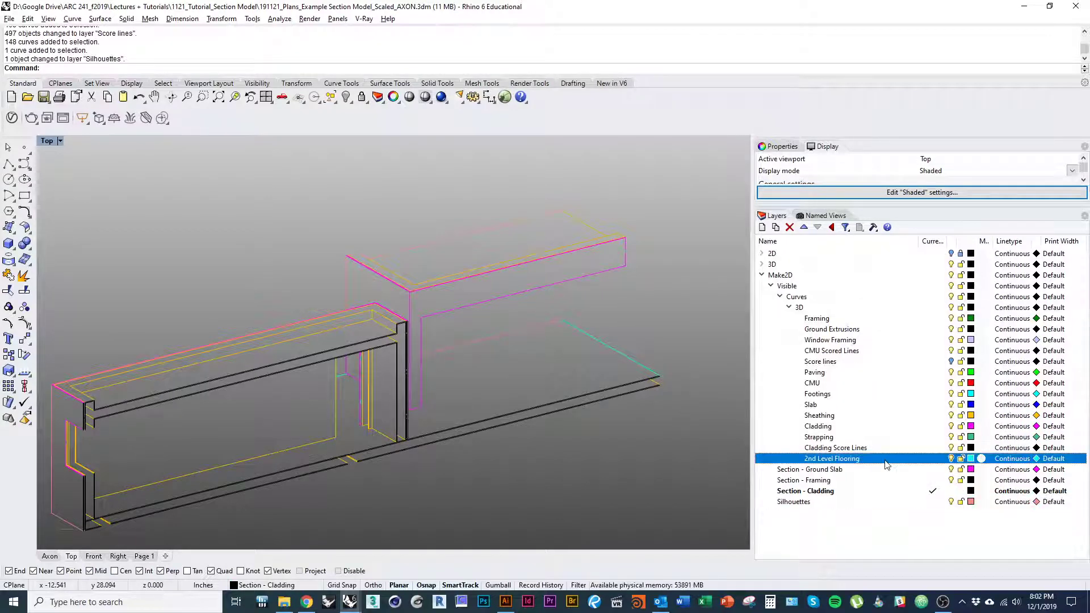
right_click(885, 459)
click(904, 386)
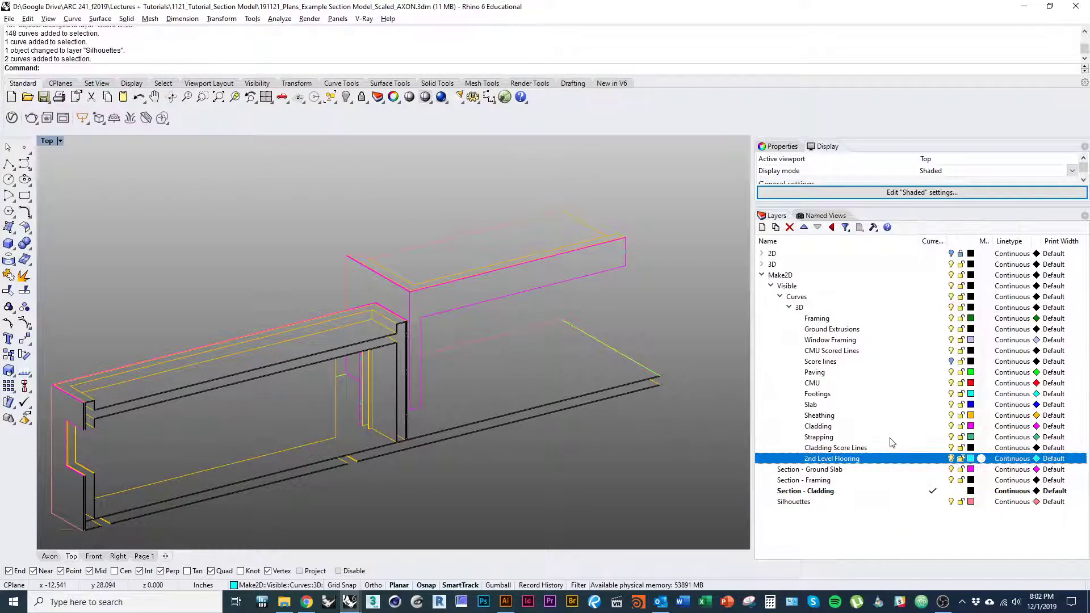
click(887, 438)
shift+click(884, 420)
right_click(883, 419)
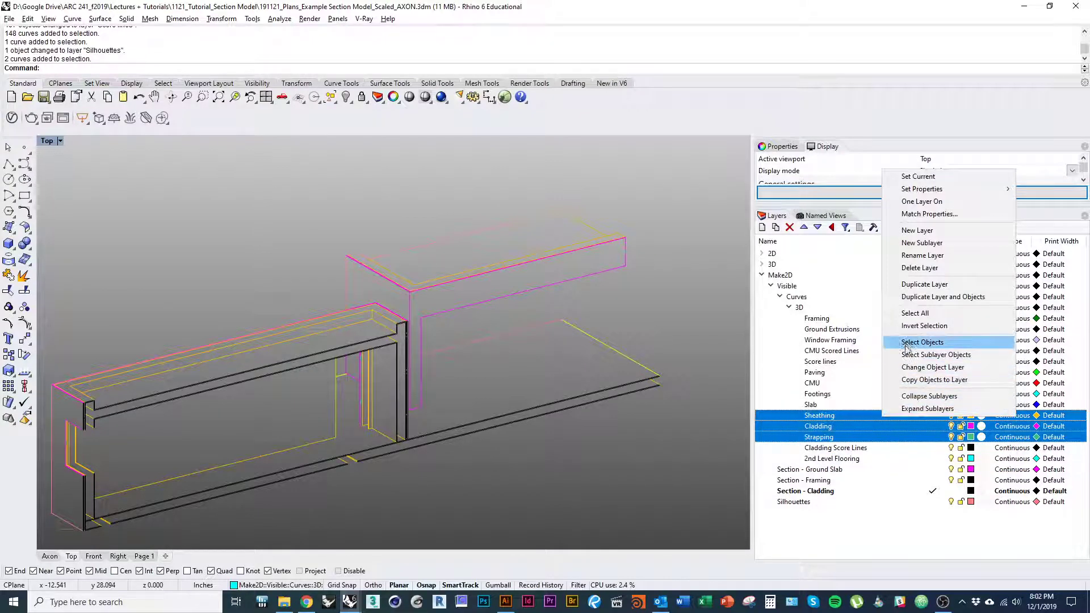
click(910, 359)
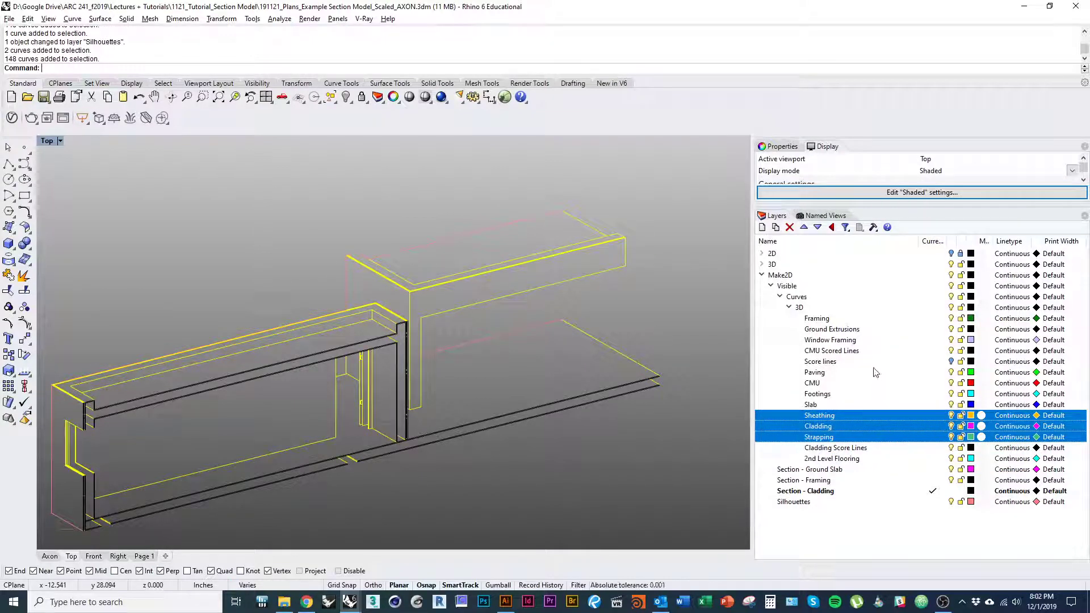
right_click(883, 340)
click(937, 535)
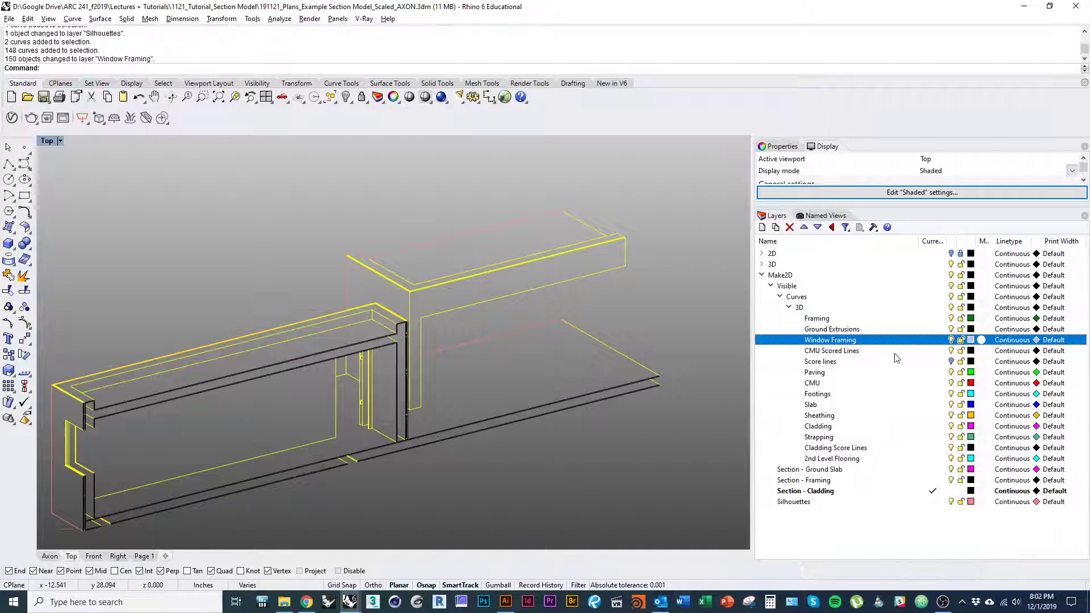
Step: Rename the Window Framing layer as "Light" and assign the selected curves to it
click(856, 342)
text(Light)
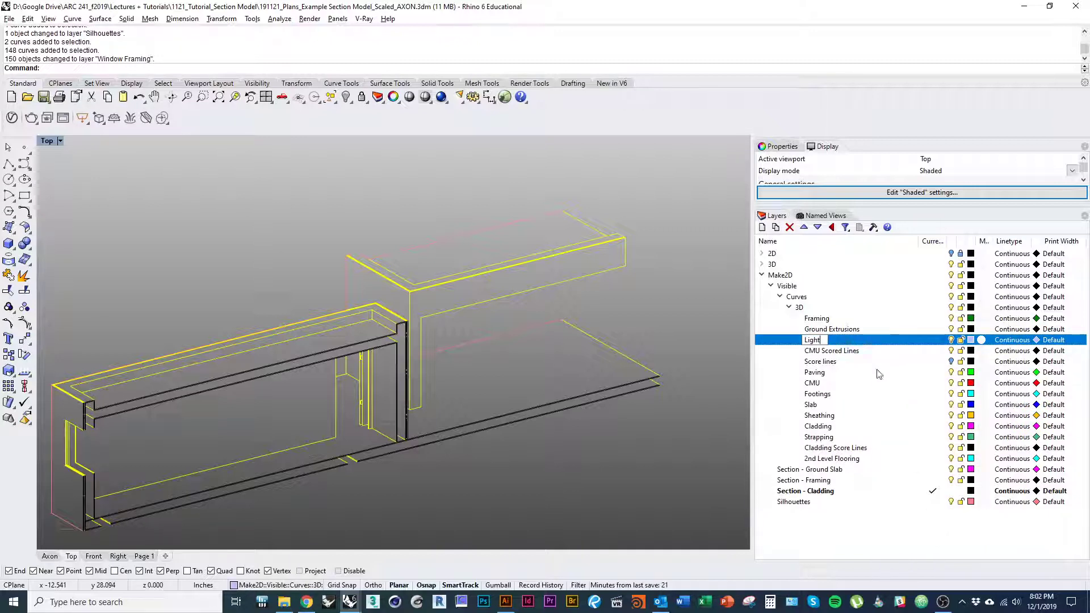
click(871, 372)
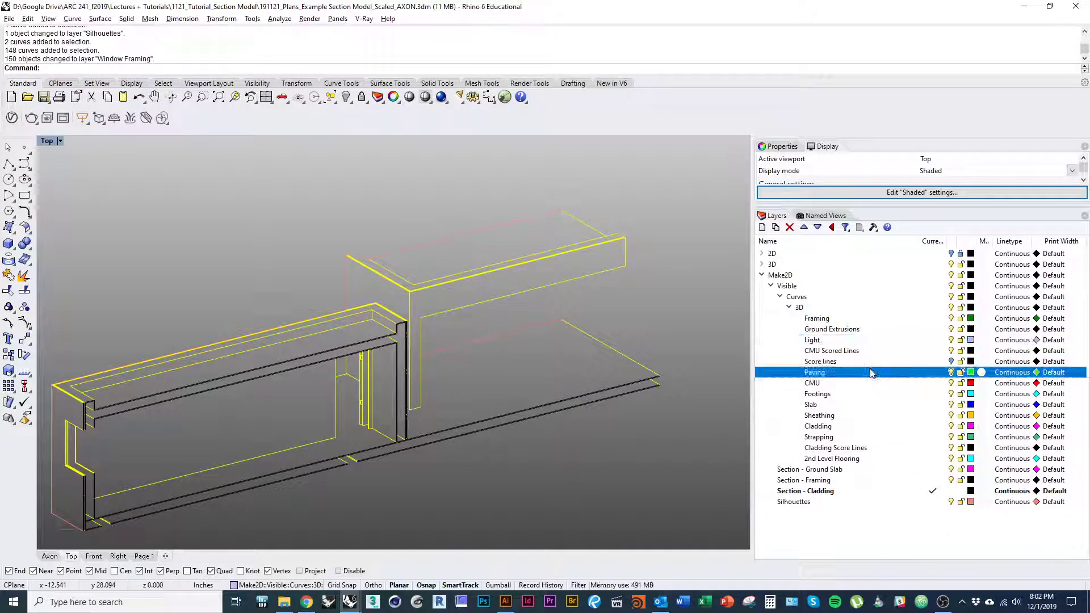
right_click(822, 340)
click(897, 539)
scroll(647, 430, down, 2)
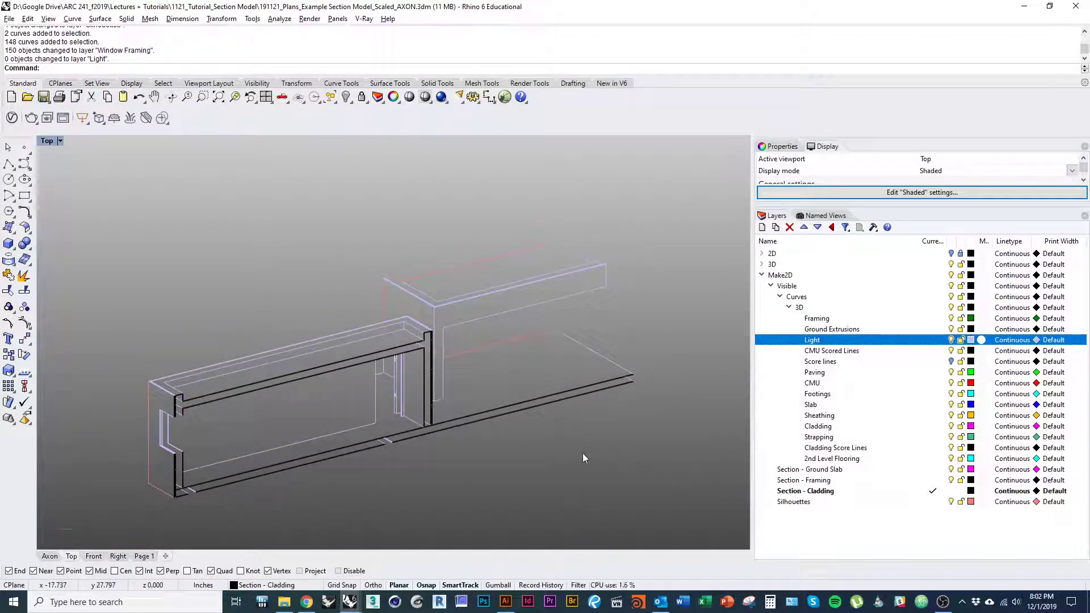
Step: Purge all unused information from the file, including empty layers, with every purge category set to Yes
text(Purge)
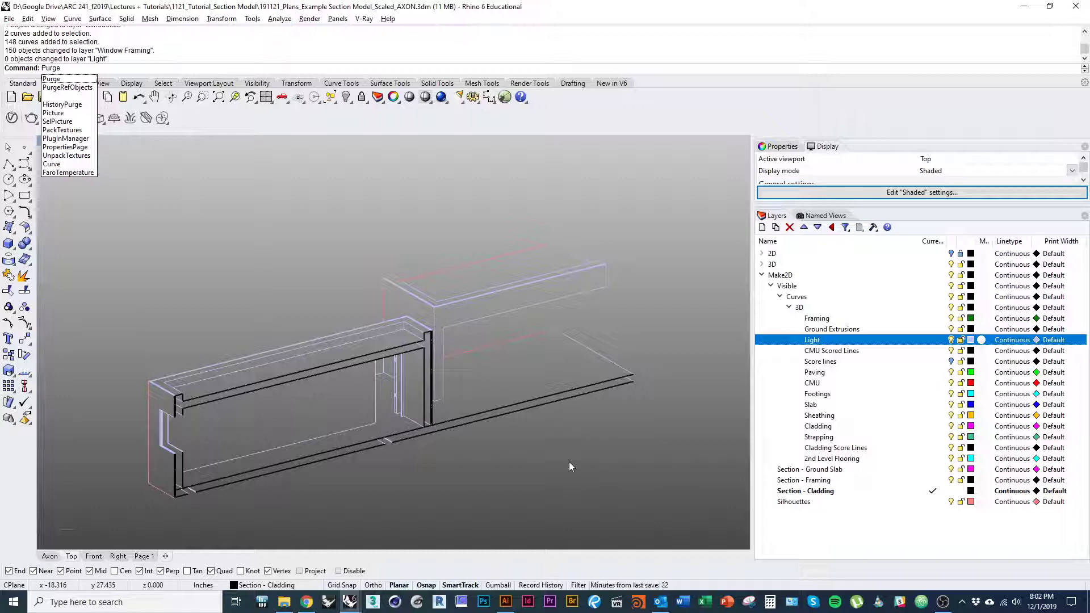
key(Return)
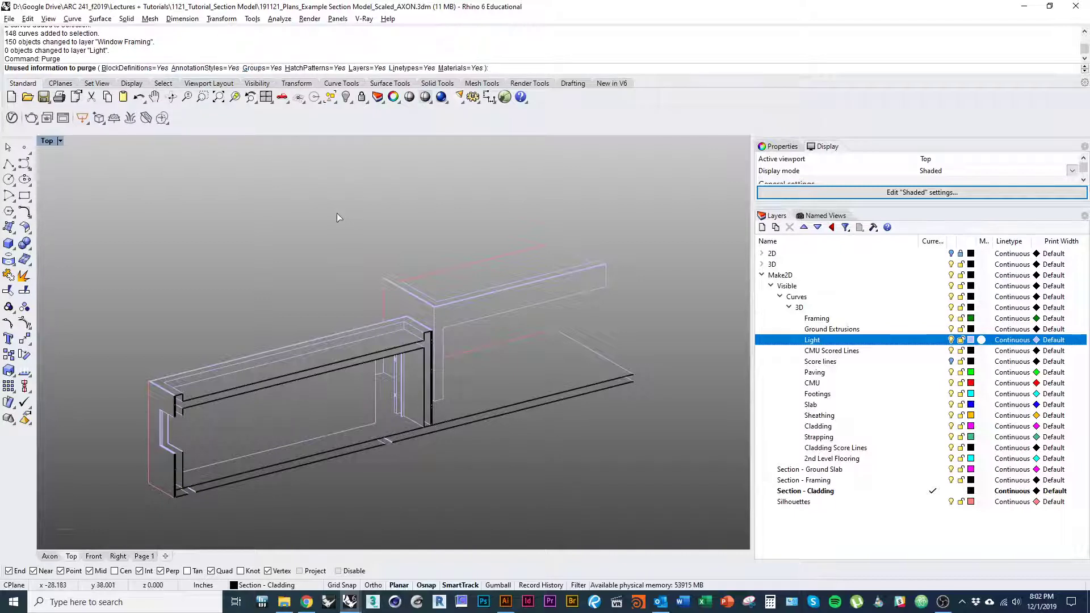
key(Return)
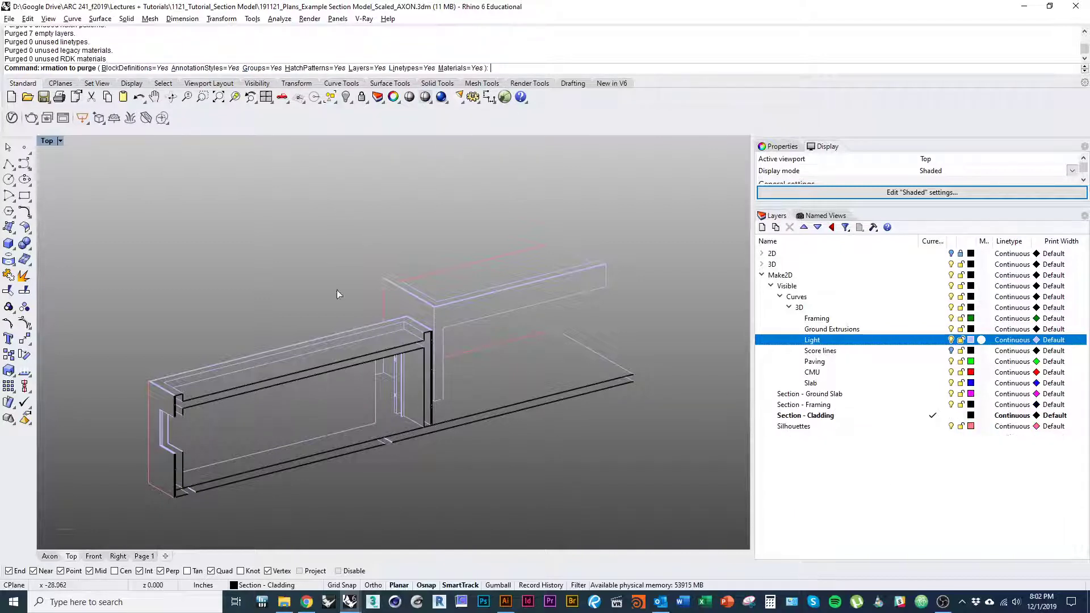
scroll(340, 290, down, 3)
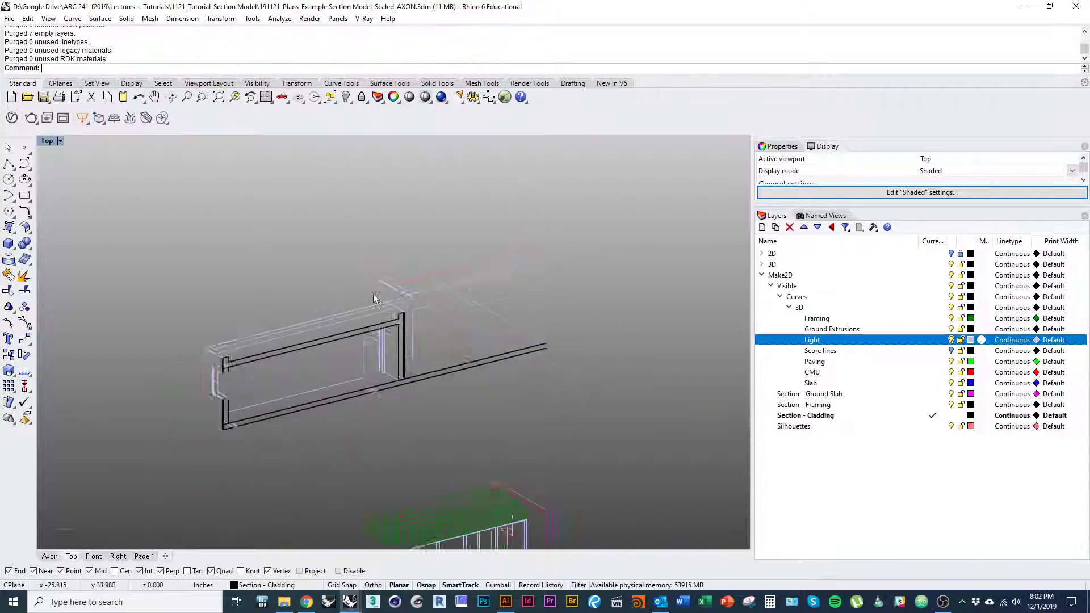
Step: Turn off the Light and Framing layers and highlight the CMU layer in the layer list
click(951, 341)
right_drag(469, 398, 458, 180)
scroll(386, 393, up, 3)
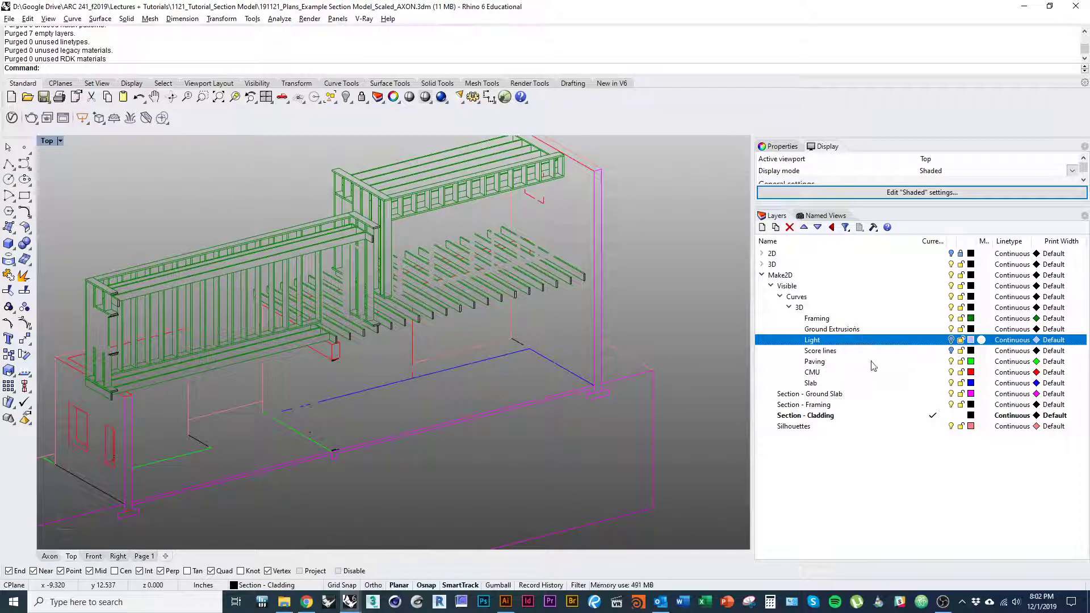
click(951, 319)
click(911, 363)
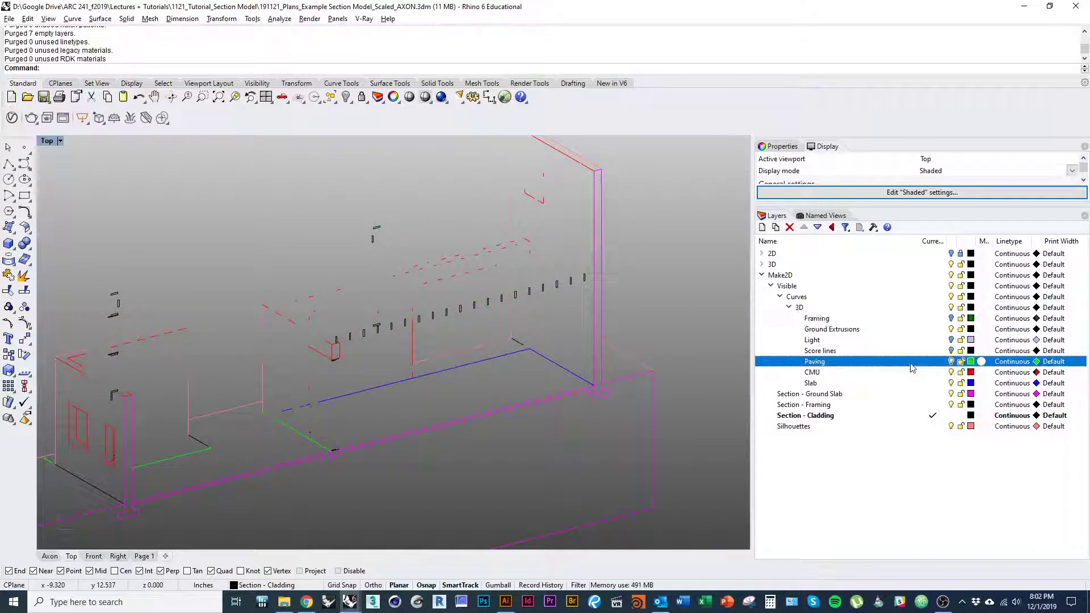
click(913, 373)
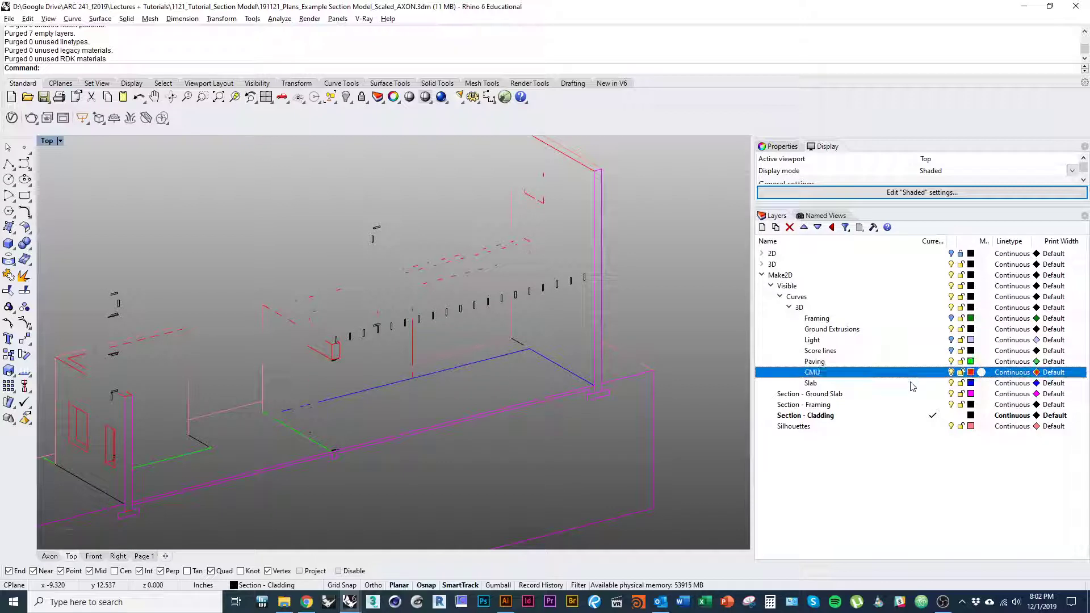
Step: Select all curves on the Paving, CMU and Slab layers and move them to a new layer named "Medium"
click(912, 384)
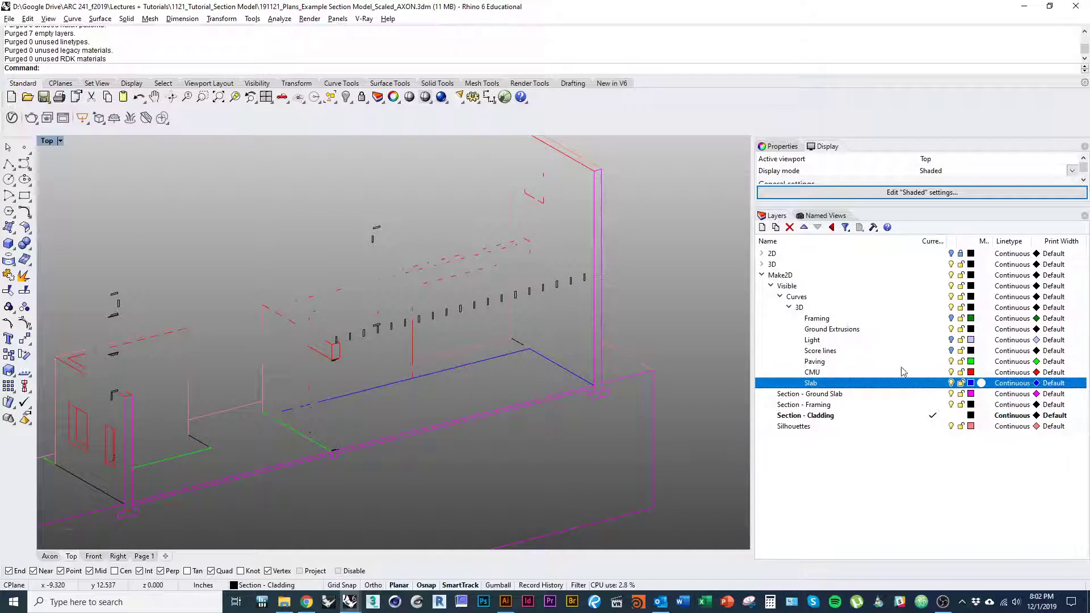
ctrl+click(902, 373)
ctrl+click(887, 363)
right_click(882, 367)
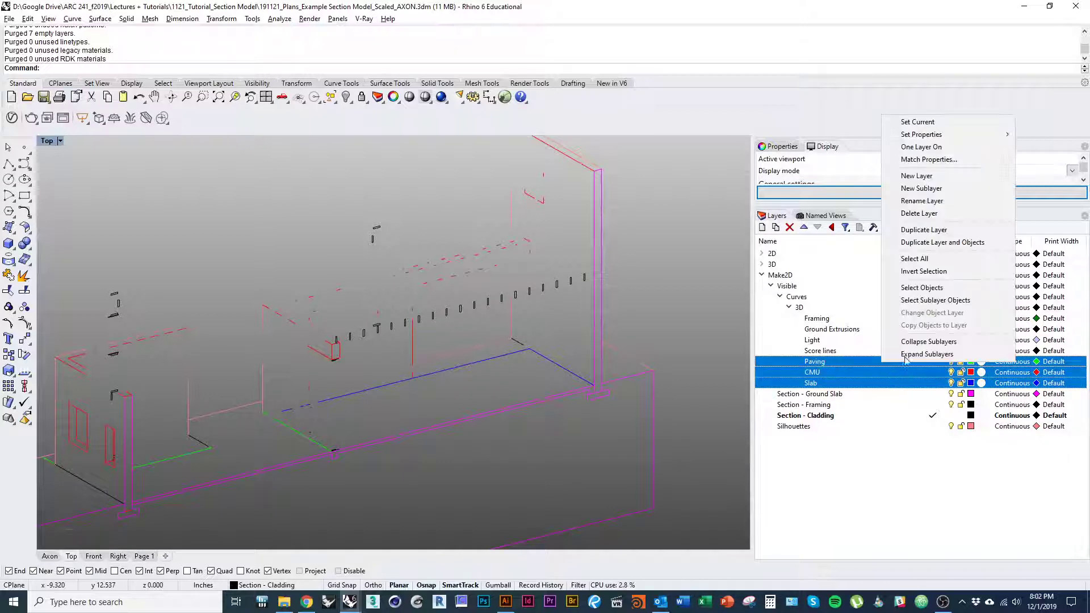
click(920, 291)
right_drag(698, 364, 740, 364)
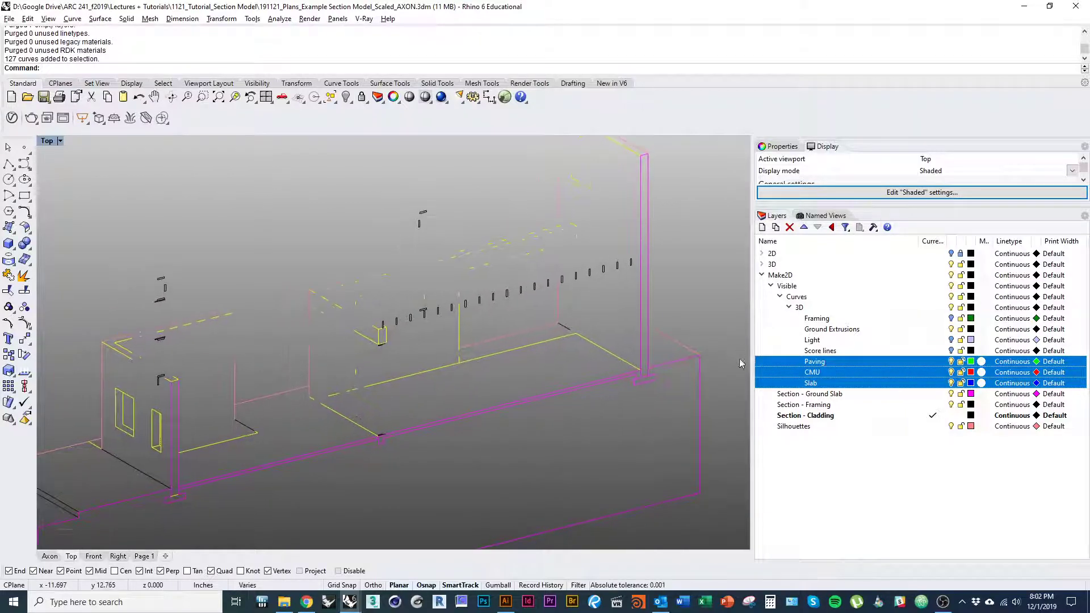
click(762, 227)
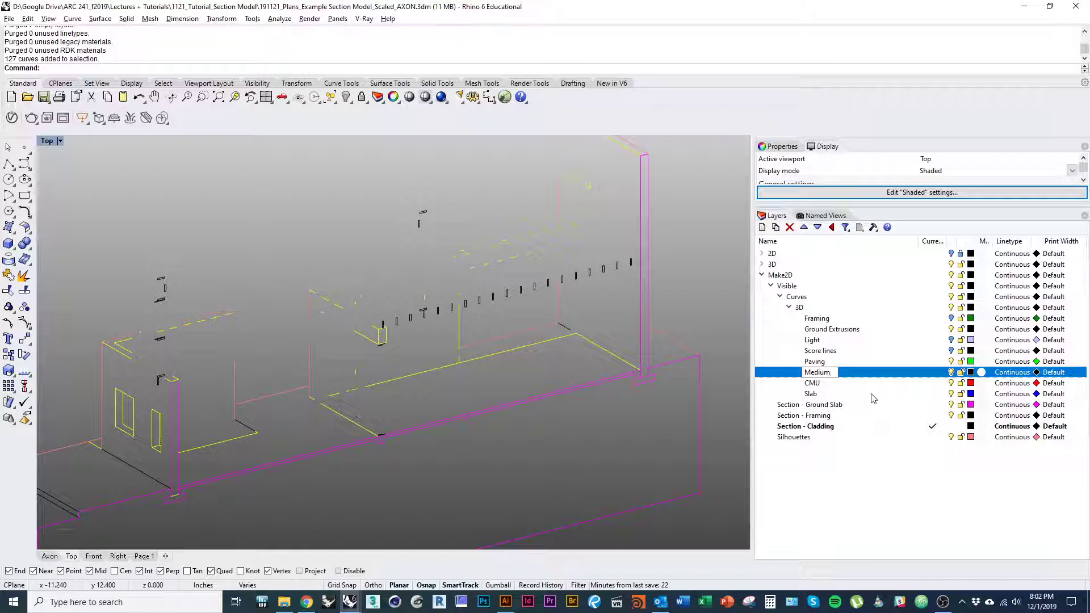
right_click(879, 376)
click(947, 419)
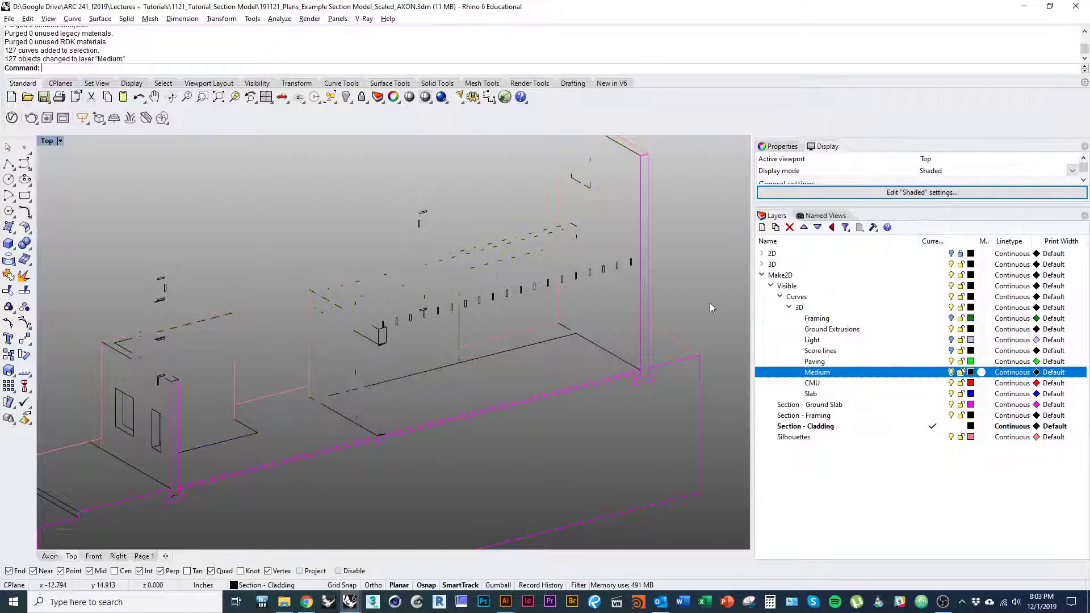
Step: Purge the file's unused information to remove the emptied Paving, CMU and Slab layers
text(Purge)
key(Return)
key(Return)
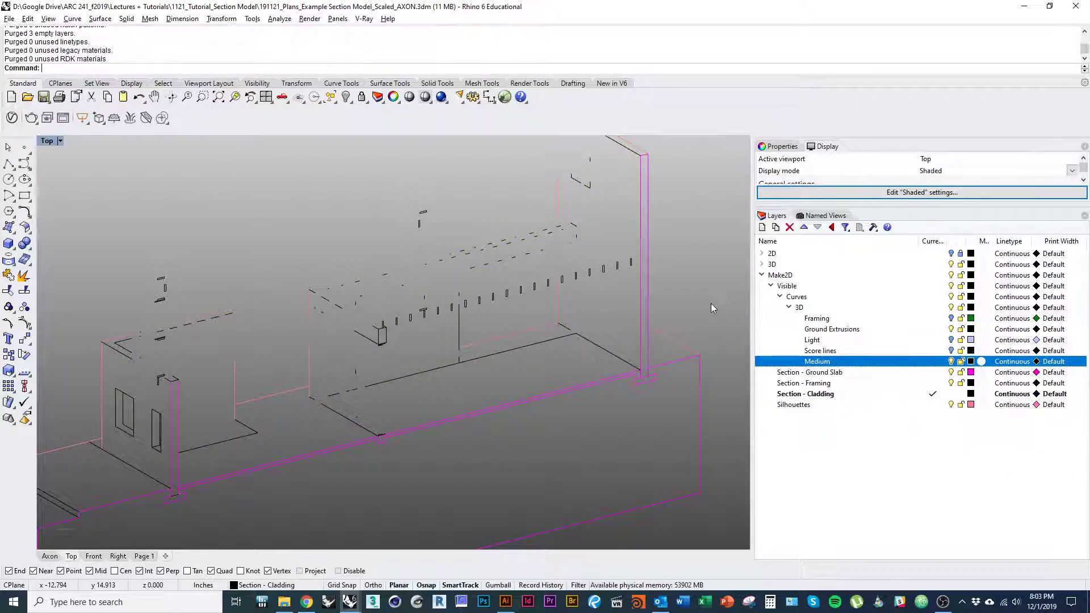
Step: Move the Framing, Ground Extrusions, Light, Score lines and Medium layers up the hierarchy so they sit directly under Make2D
click(838, 319)
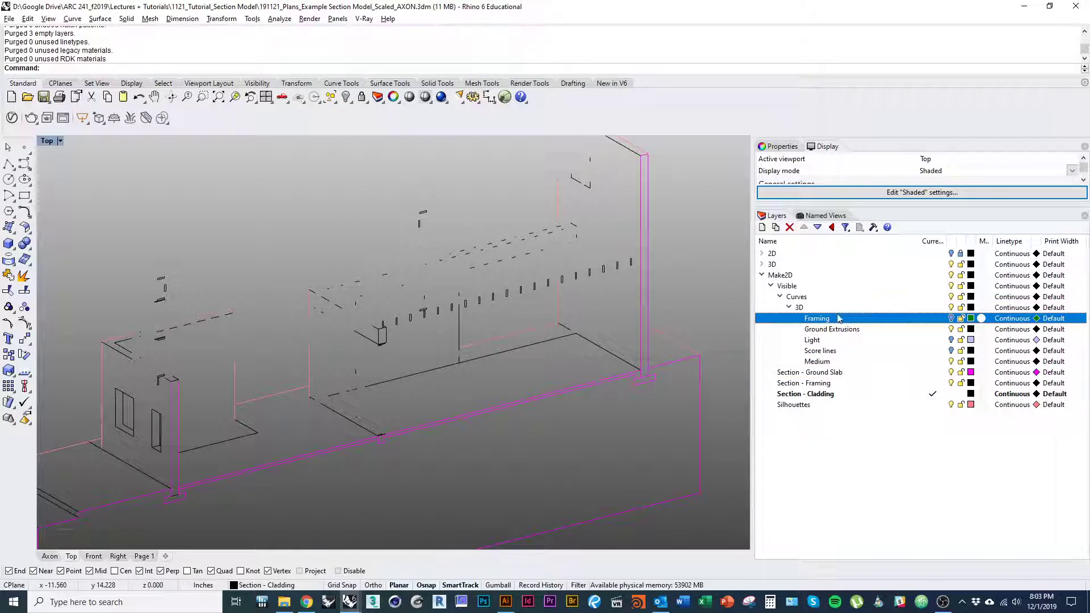
click(832, 227)
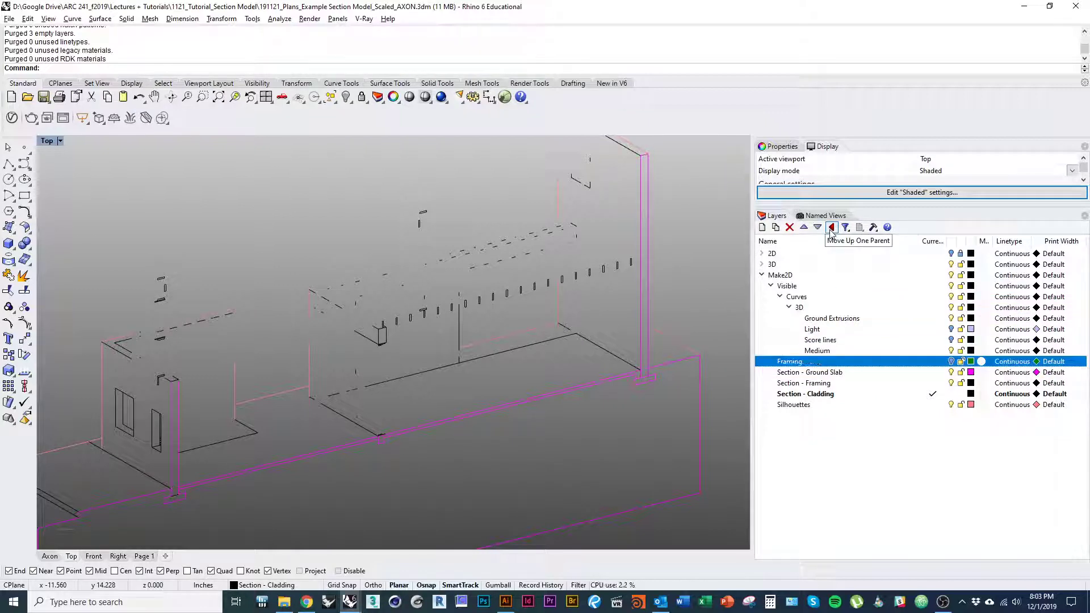
click(855, 350)
shift+click(855, 319)
click(831, 228)
click(831, 227)
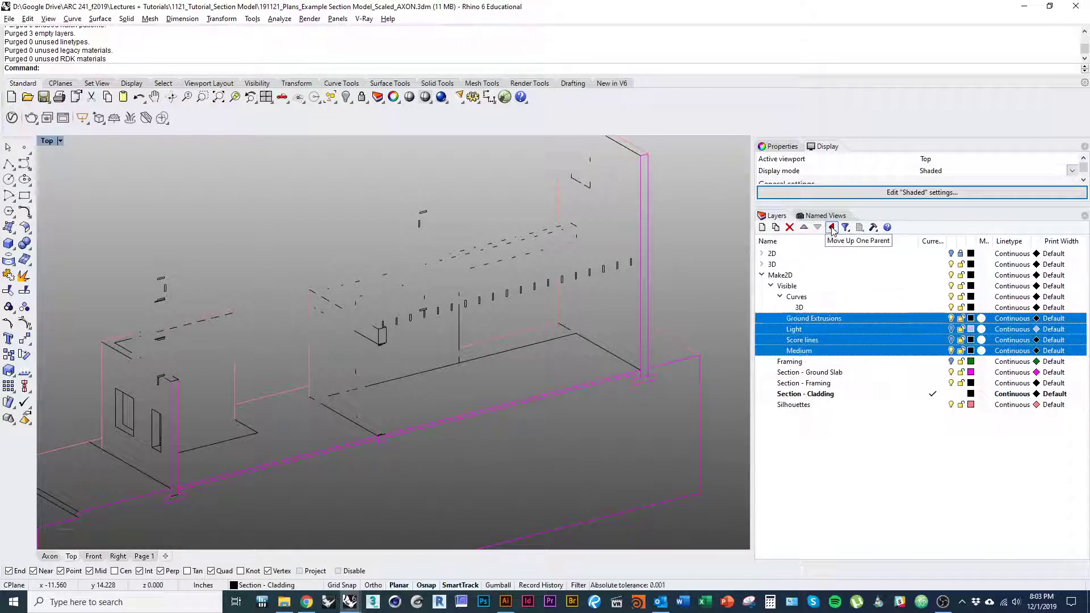
click(832, 228)
Step: Delete the leftover 3D, Curves and Visible parent layers under Make2D
click(814, 308)
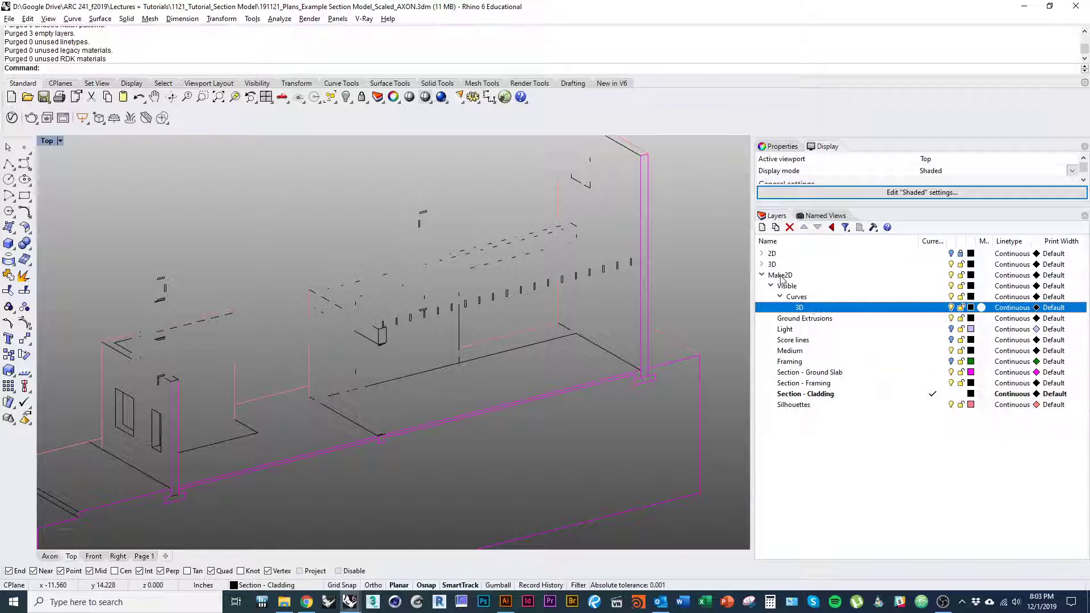
click(789, 284)
click(809, 307)
key(Delete)
click(803, 300)
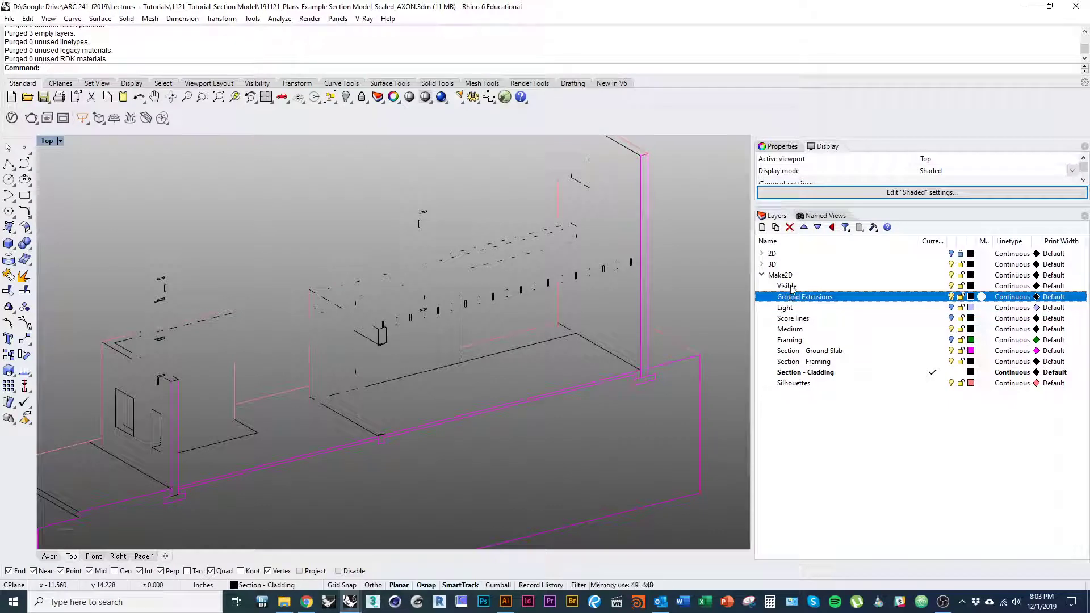
click(791, 287)
key(Delete)
Step: Turn on the Light, Score lines and Framing layers under Make2D
scroll(661, 369, down, 3)
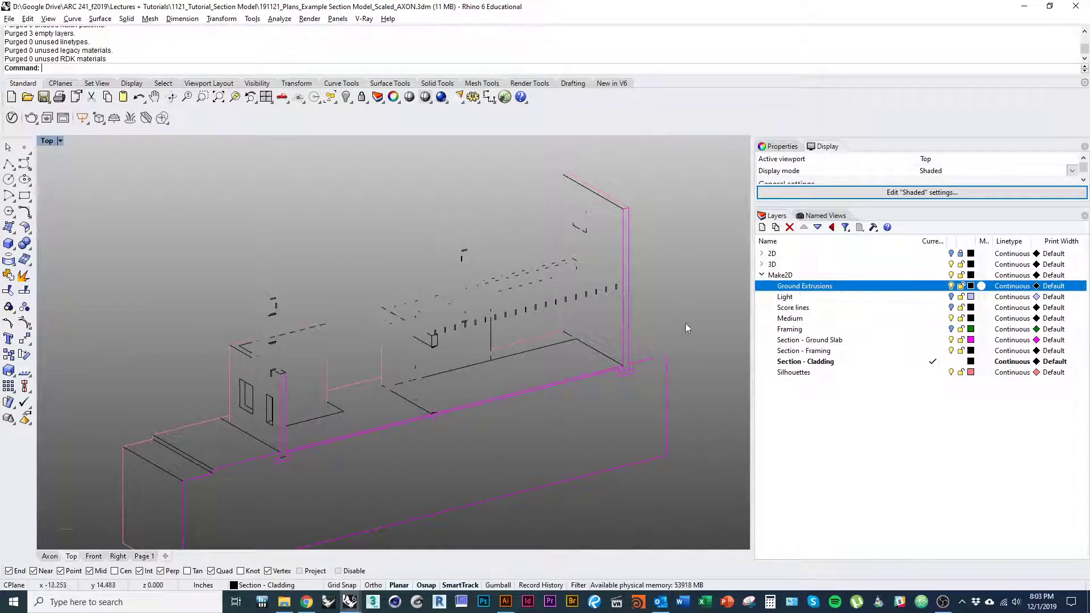
right_drag(685, 322, 663, 331)
click(952, 297)
click(951, 307)
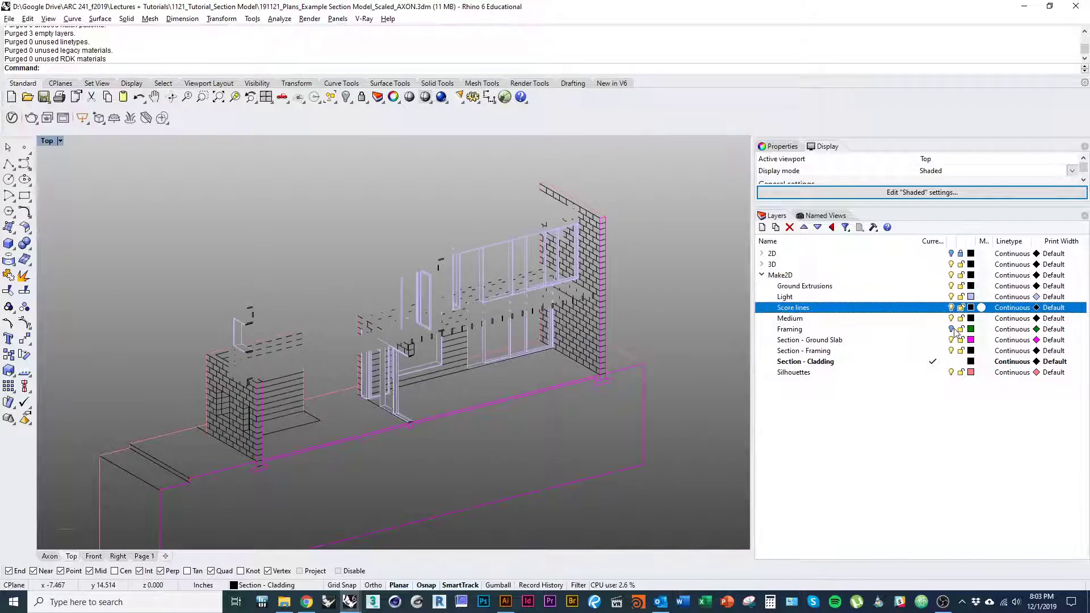
click(952, 329)
Step: Select all visible linework and export it as an Adobe Illustrator (*.ai) file named Export Axon4
scroll(659, 380, down, 3)
scroll(578, 345, up, 4)
right_drag(598, 399, 547, 294)
right_drag(633, 333, 611, 315)
scroll(509, 421, down, 5)
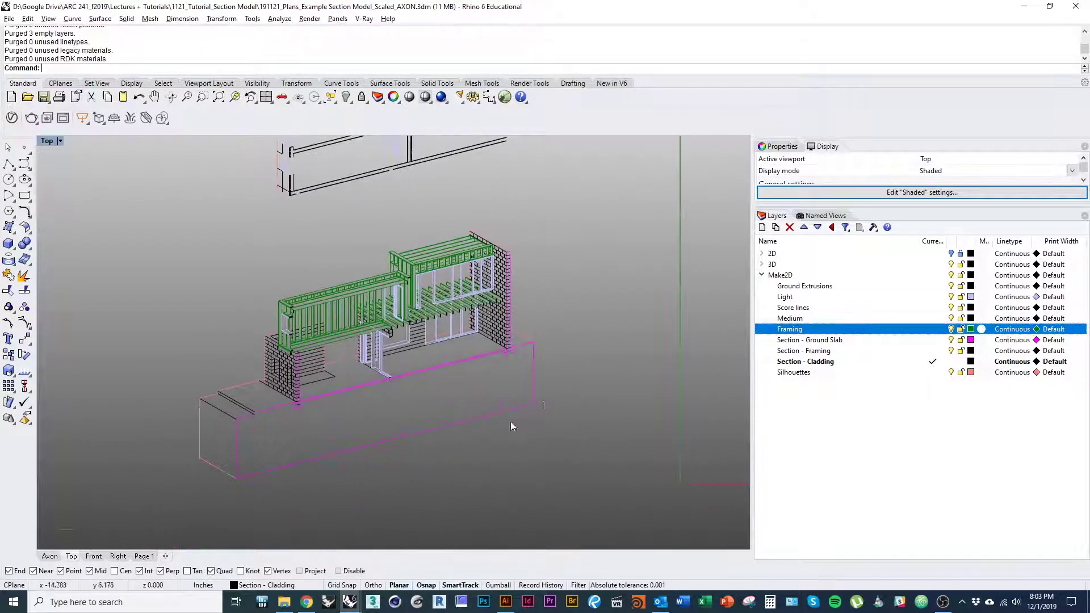
key(ctrl+a)
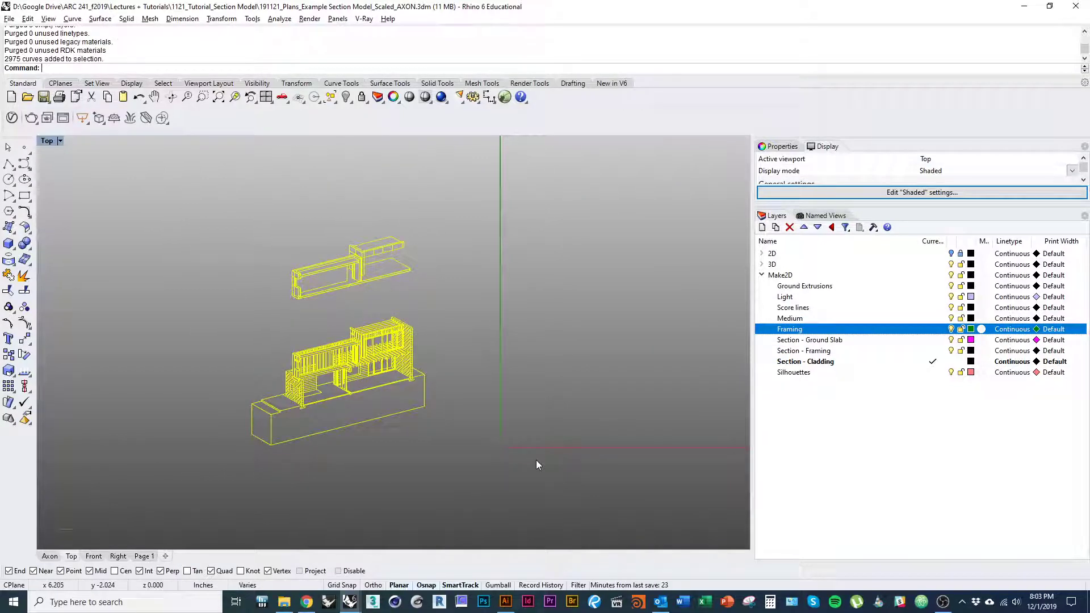
click(9, 19)
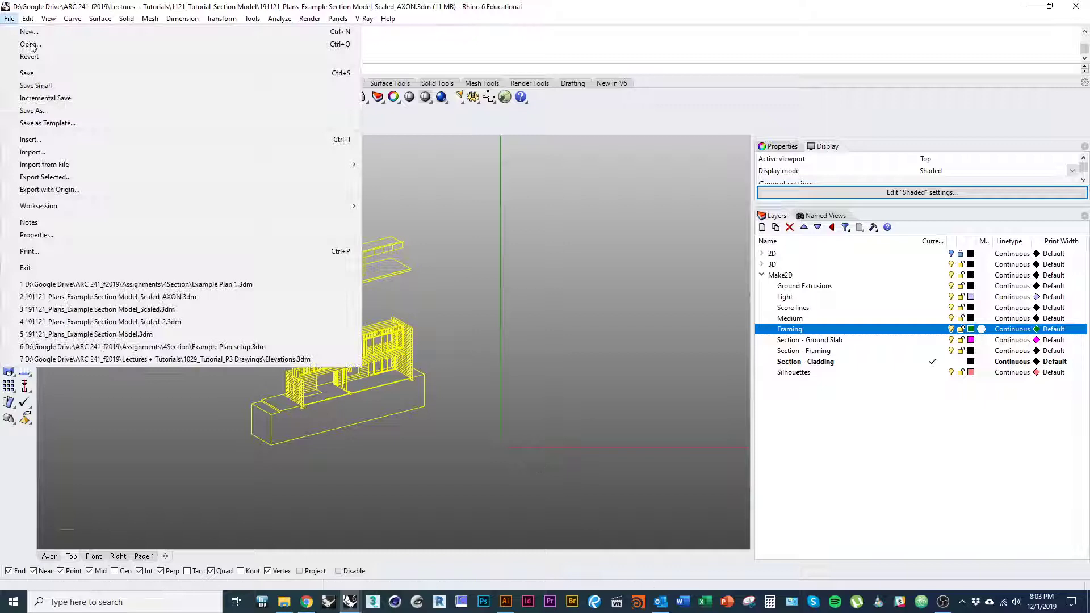
click(90, 178)
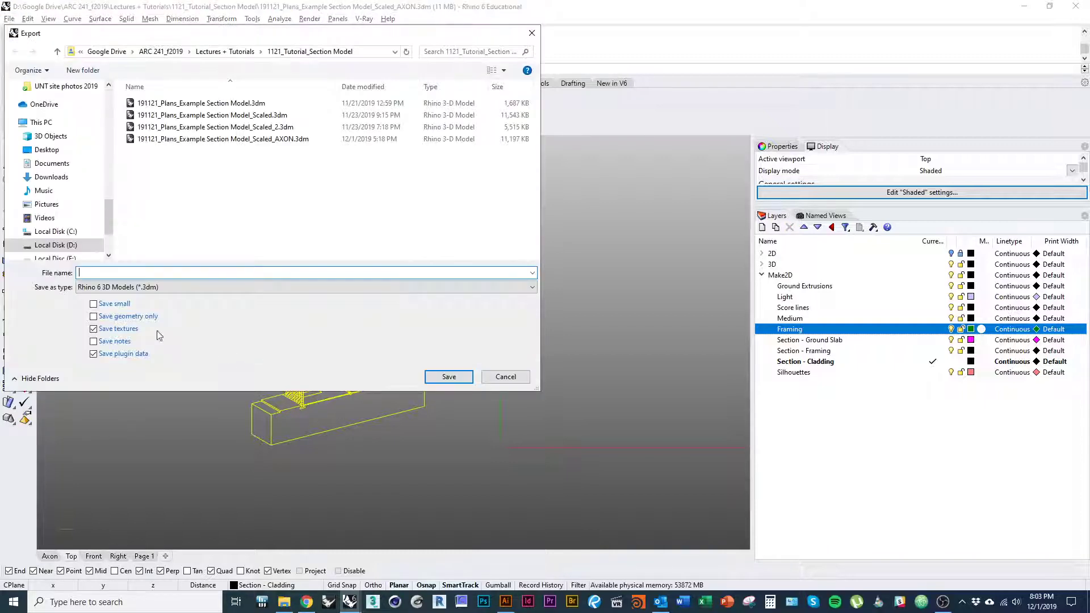
click(170, 288)
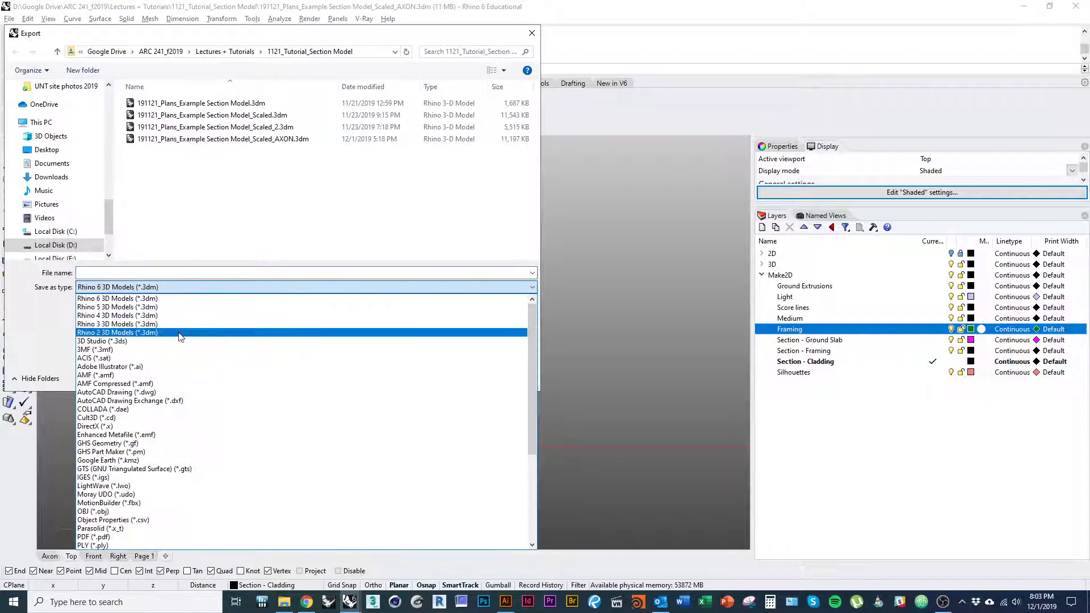
click(170, 367)
click(165, 271)
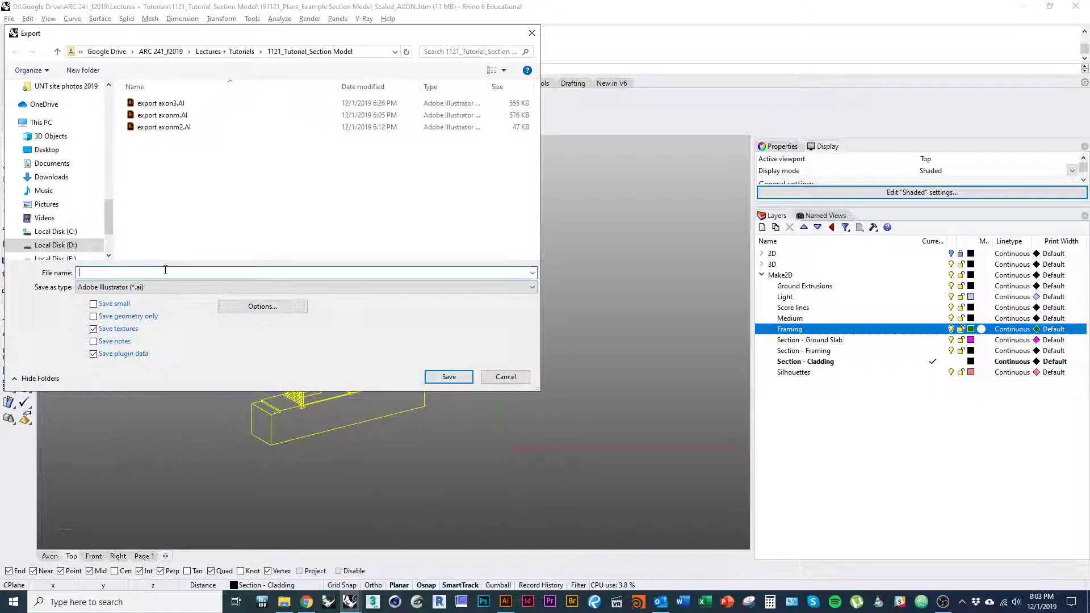
text(Export Axon)
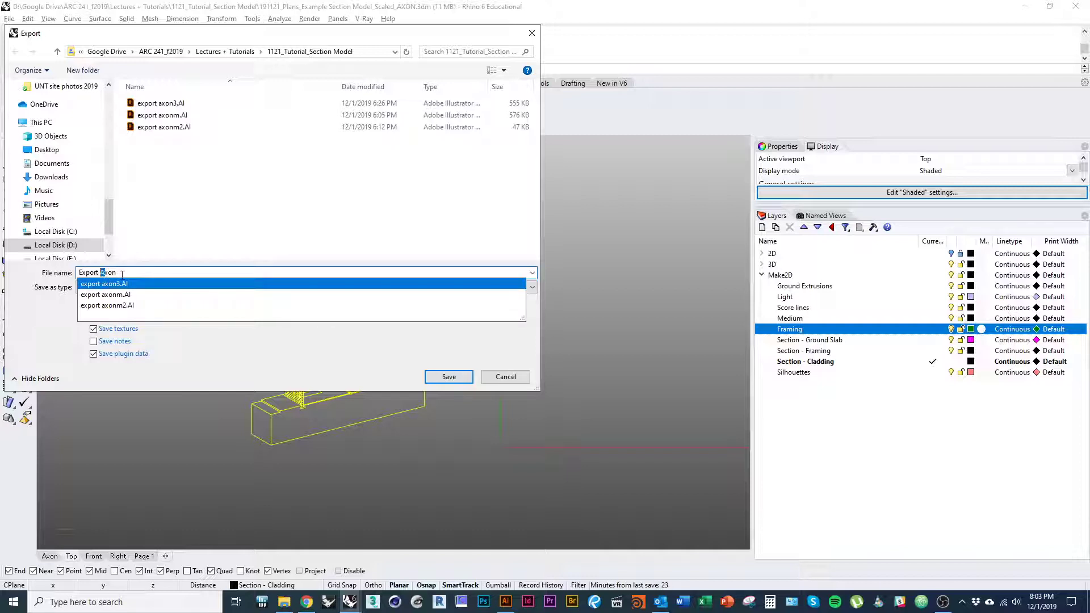
text(4)
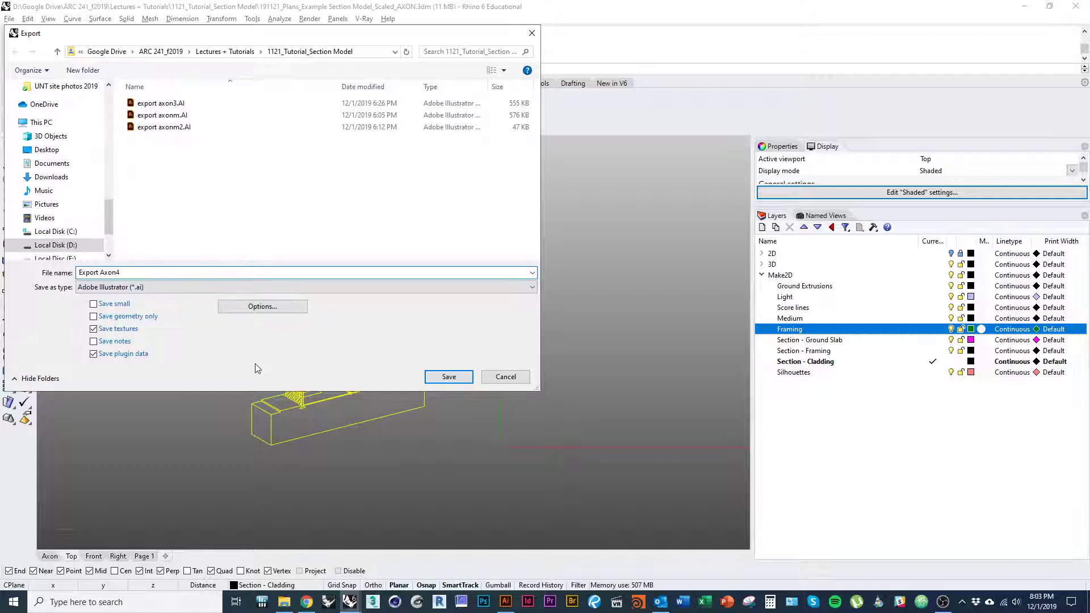
click(449, 377)
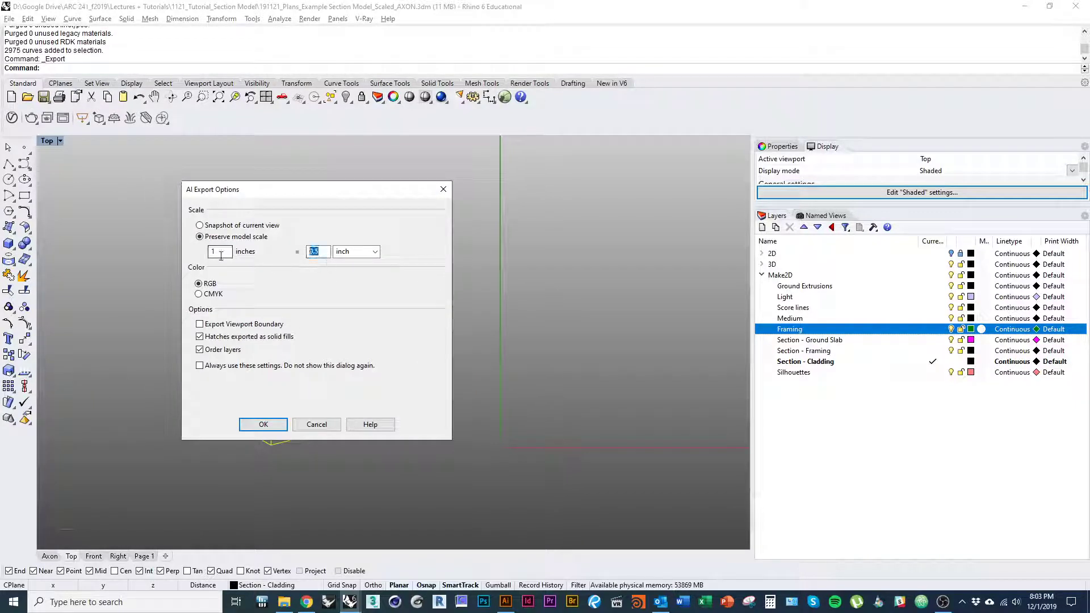
Step: Export with the model scale preserved at 1 inch = 0.5 inch in the AI export options
text(1)
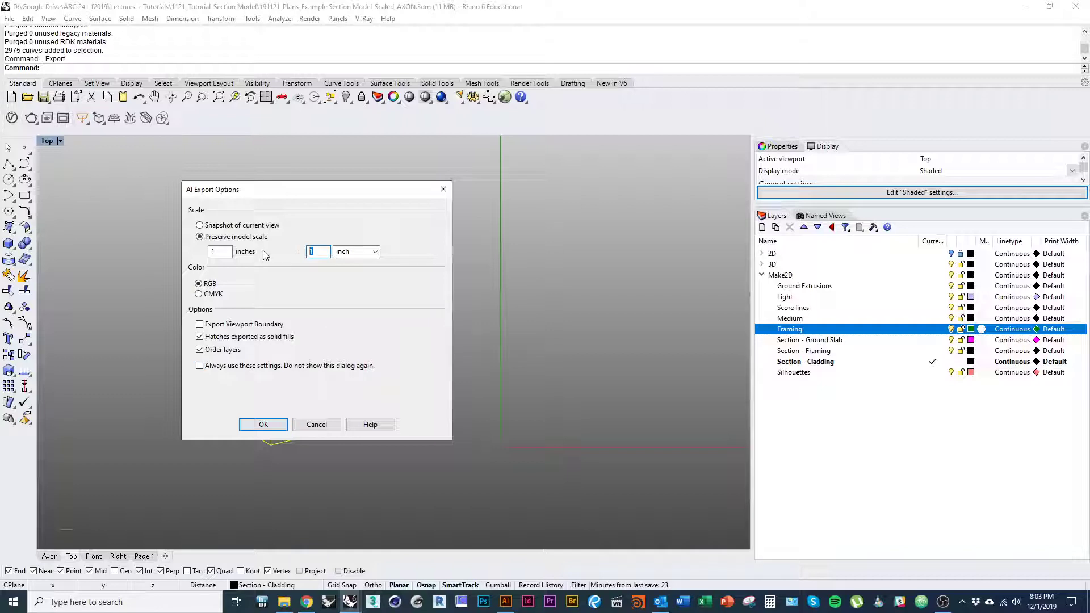
text(0.5)
click(266, 426)
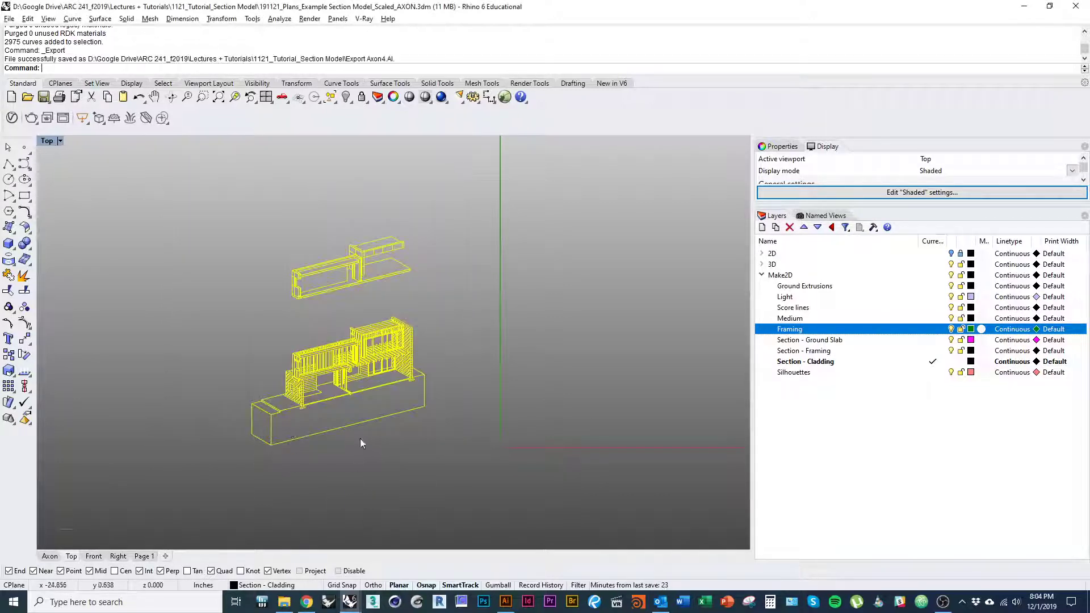
Step: Switch to the 1121_Tutorial_Section Model folder in File Explorer and open Export Axon4.AI in Illustrator
key(alt+Tab)
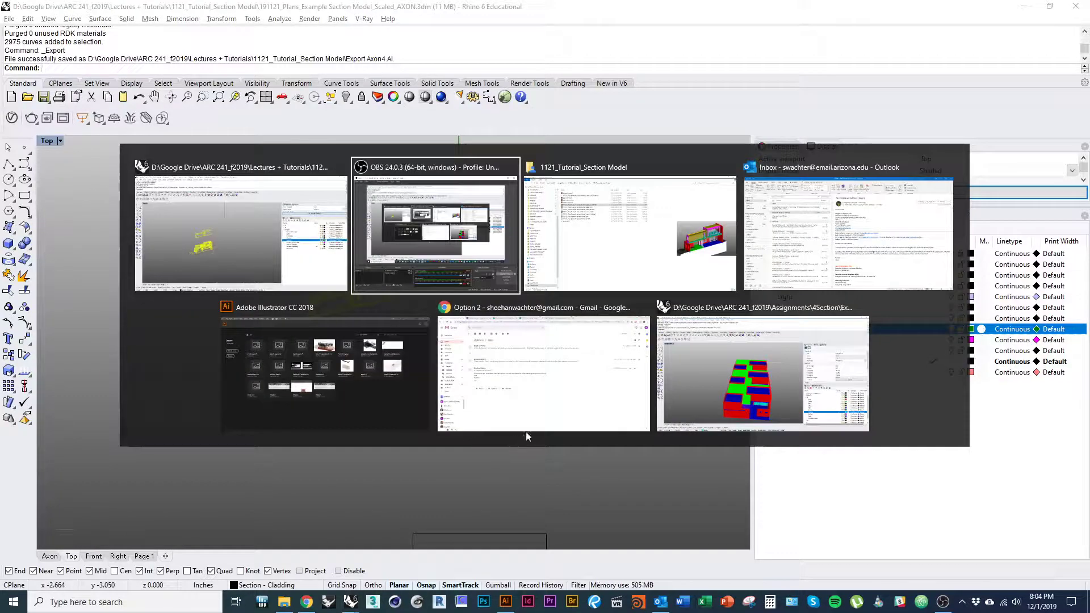
key(alt+Tab)
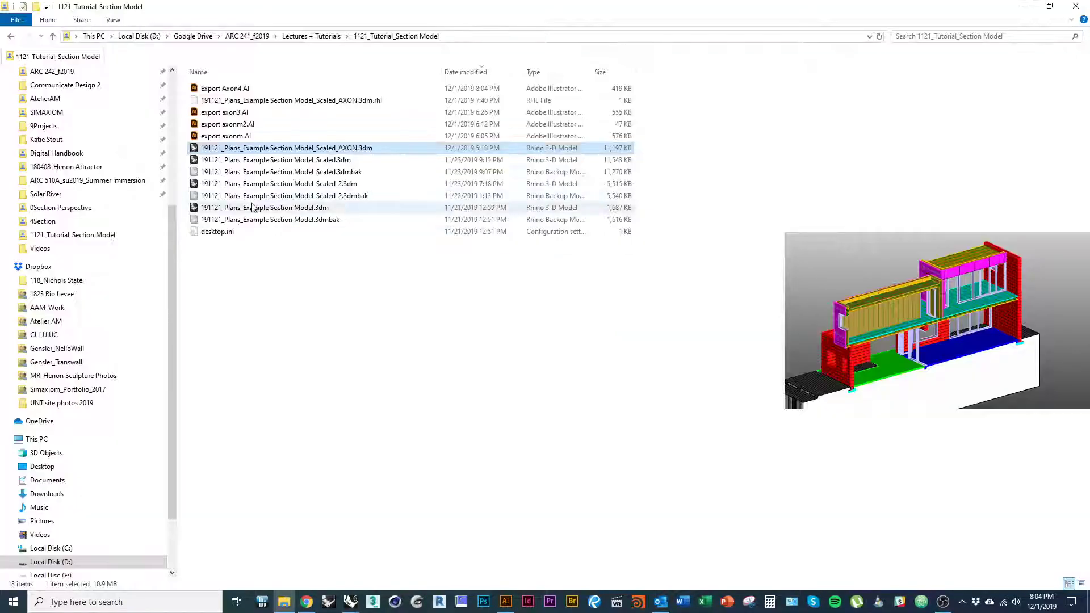
double_click(230, 89)
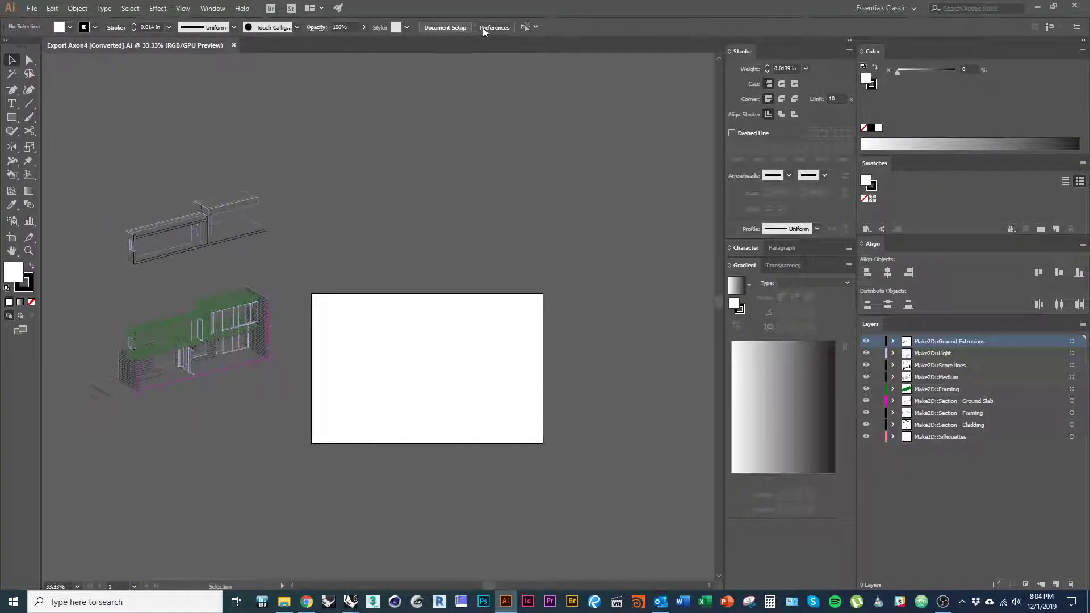
Step: Resize the artboard to 36 in wide by 24 in high and leave artboard editing
click(32, 8)
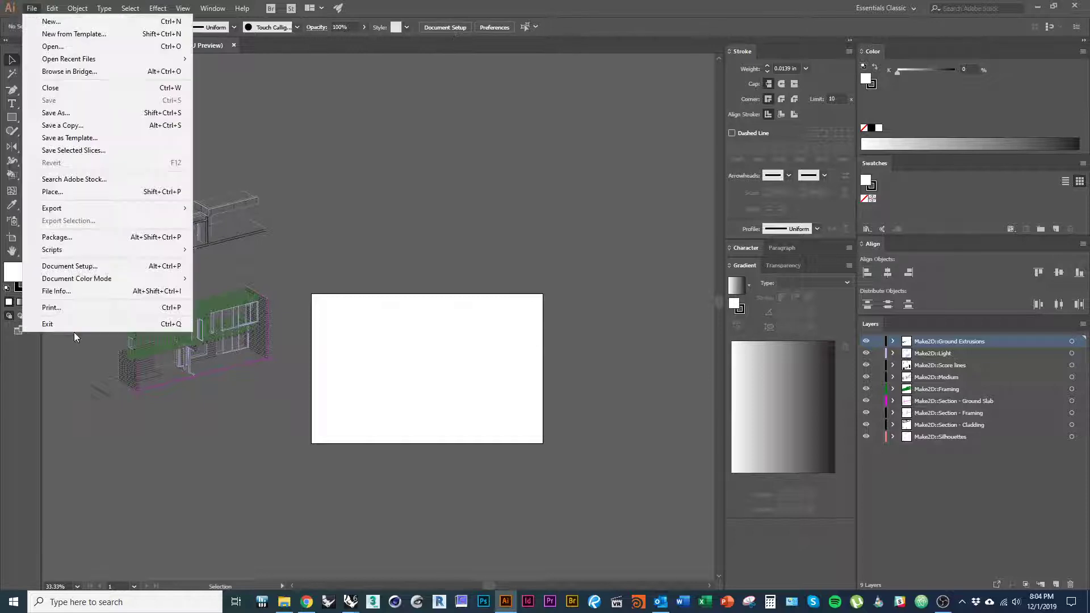
click(70, 266)
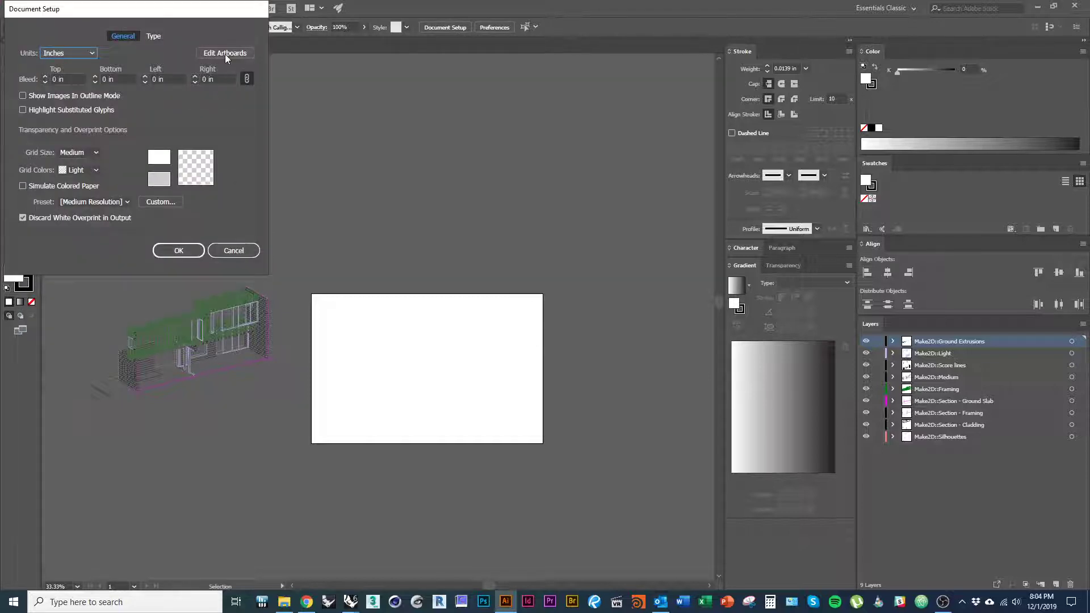
click(224, 53)
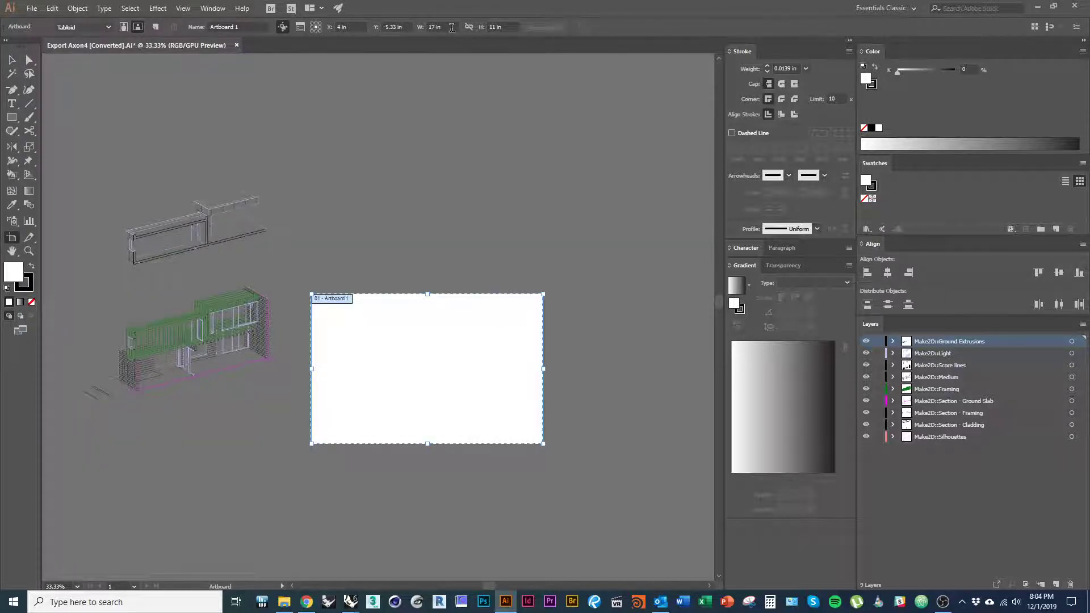
click(452, 27)
text(36)
key(Tab)
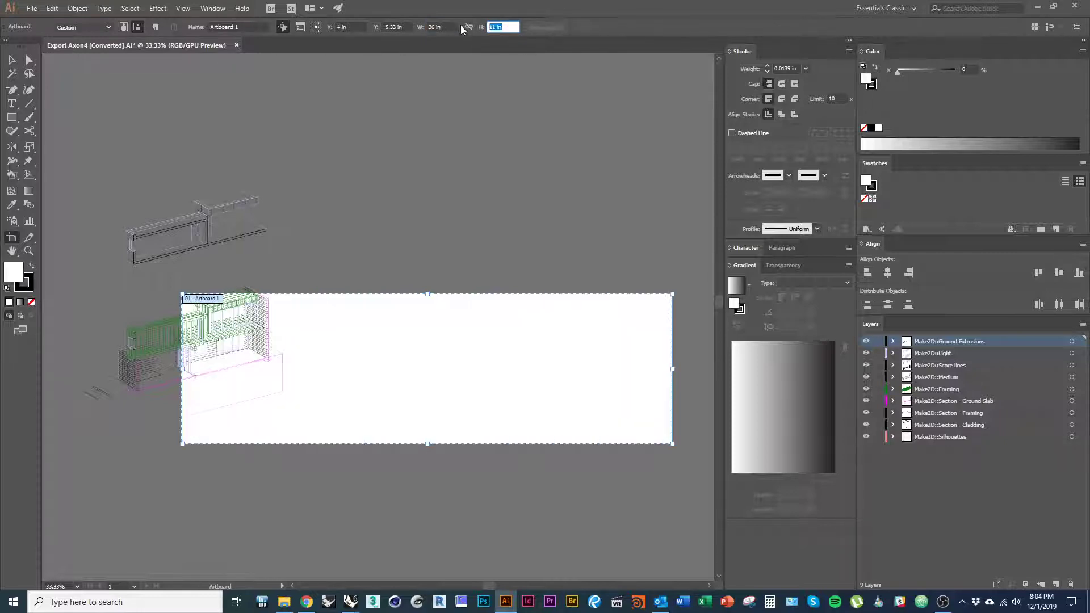
text(24)
key(Return)
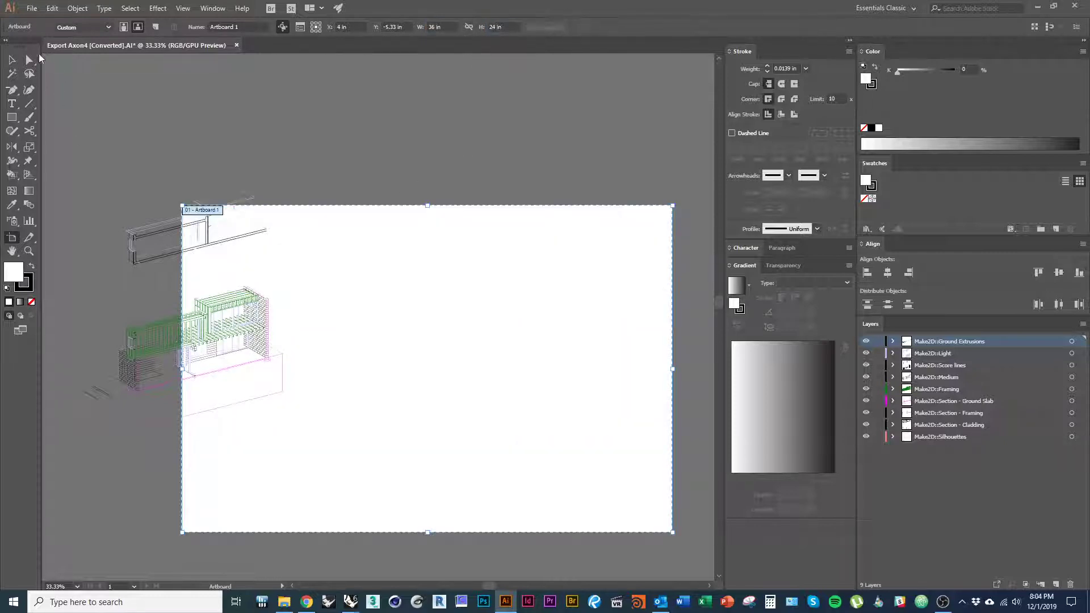
key(Escape)
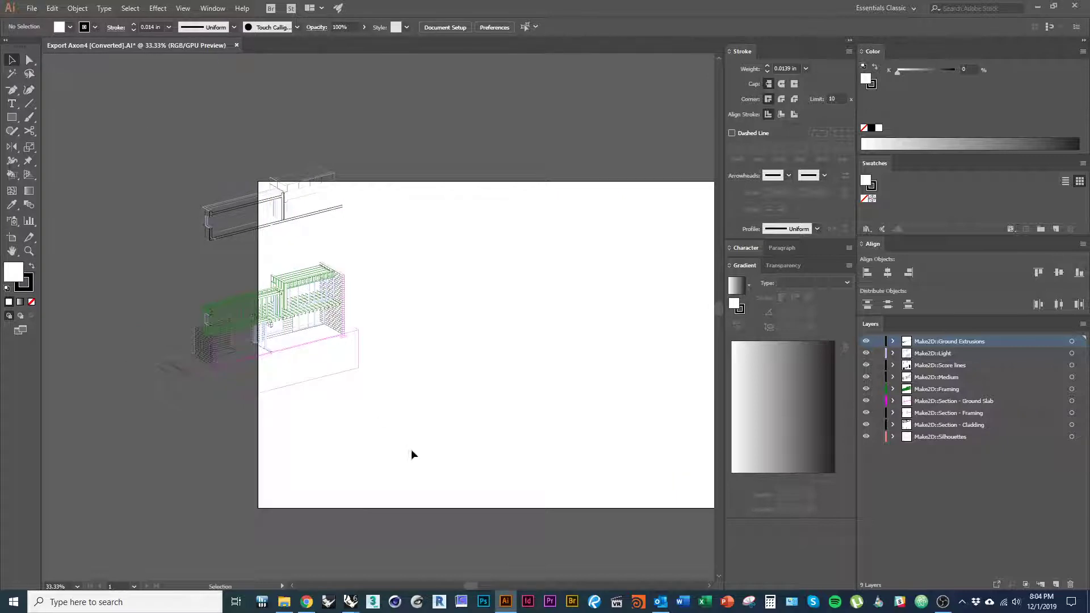
Step: Select all the axon linework, move it fully onto the artboard, and deselect it
key(ctrl+a)
drag(319, 380, 556, 438)
drag(647, 445, 440, 442)
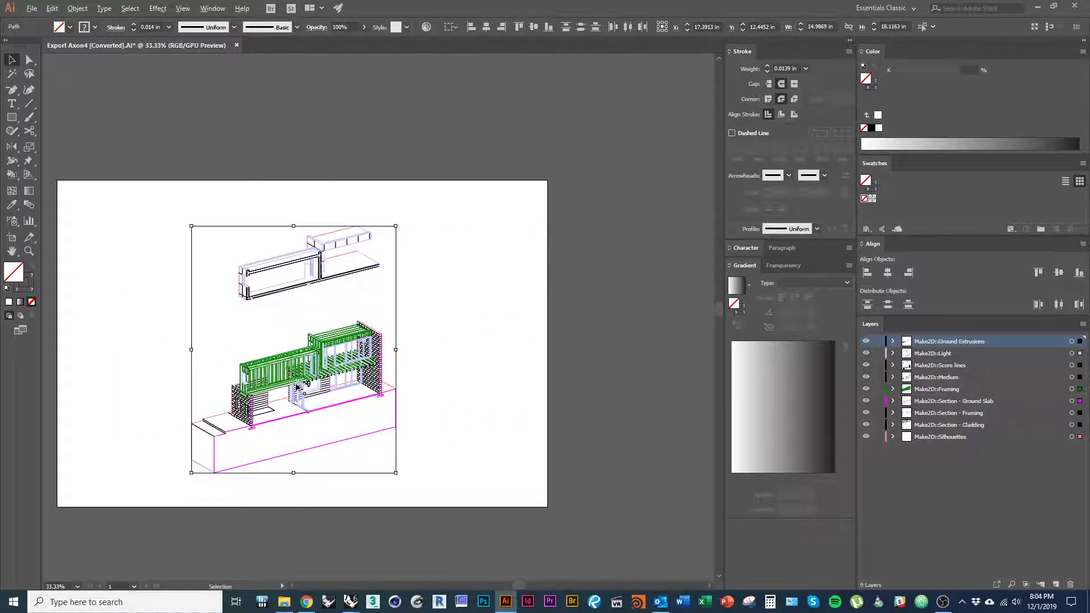
alt+scroll(299, 387, up, 1)
click(249, 316)
drag(368, 375, 443, 365)
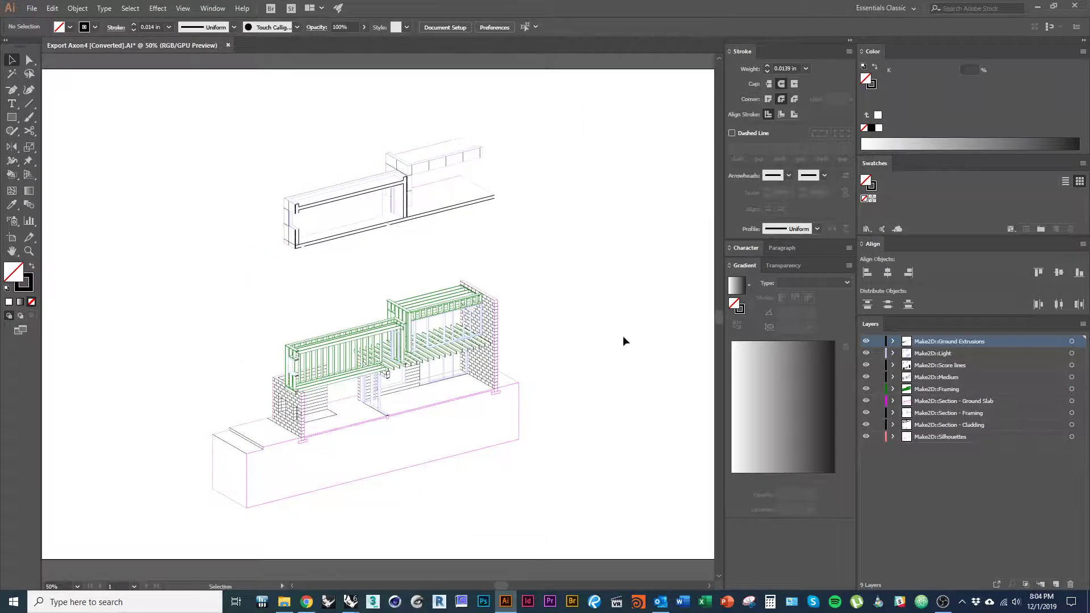
Step: Set the stroke color of all the linework to black (000000) and clear the selection
key(ctrl+a)
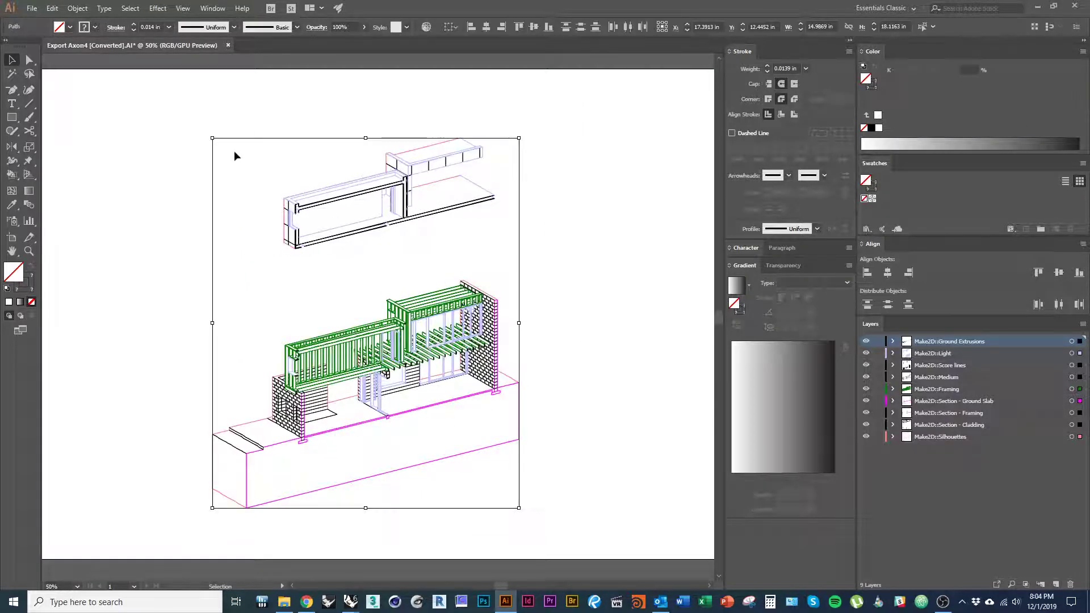
click(130, 7)
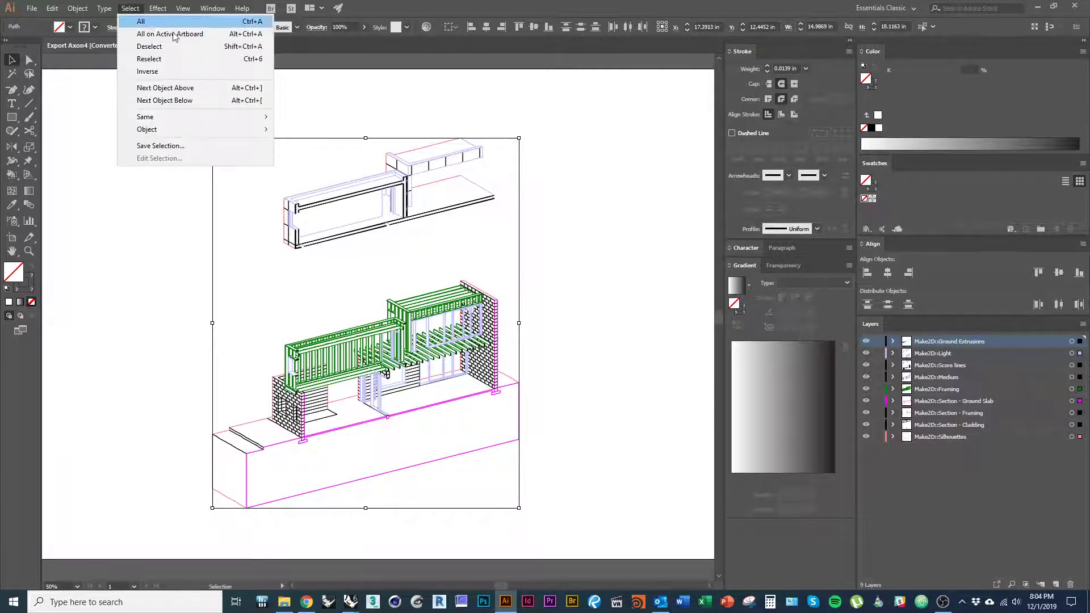
click(877, 69)
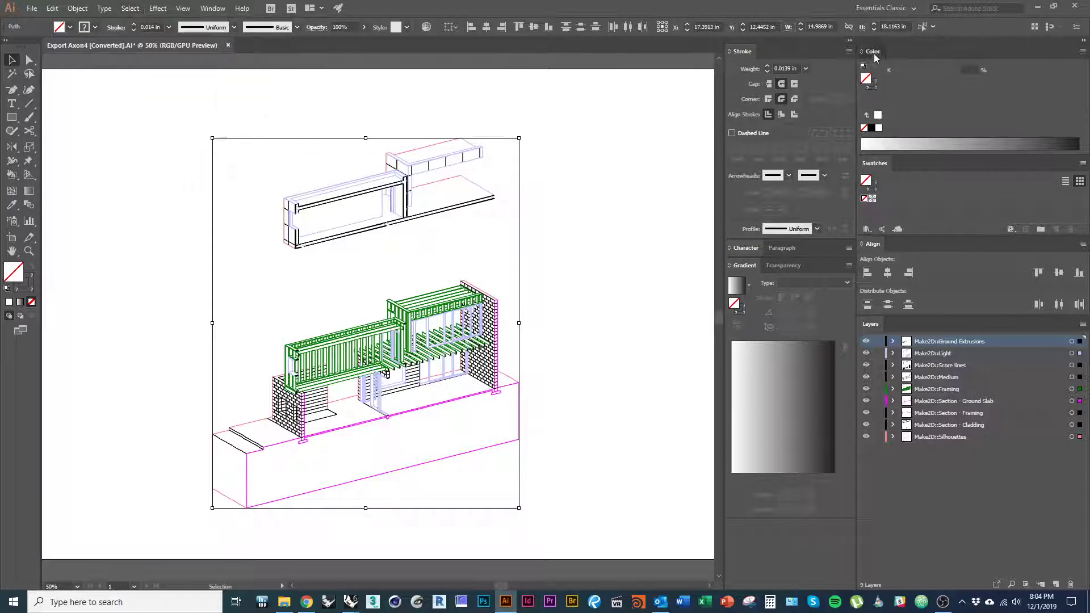
click(877, 86)
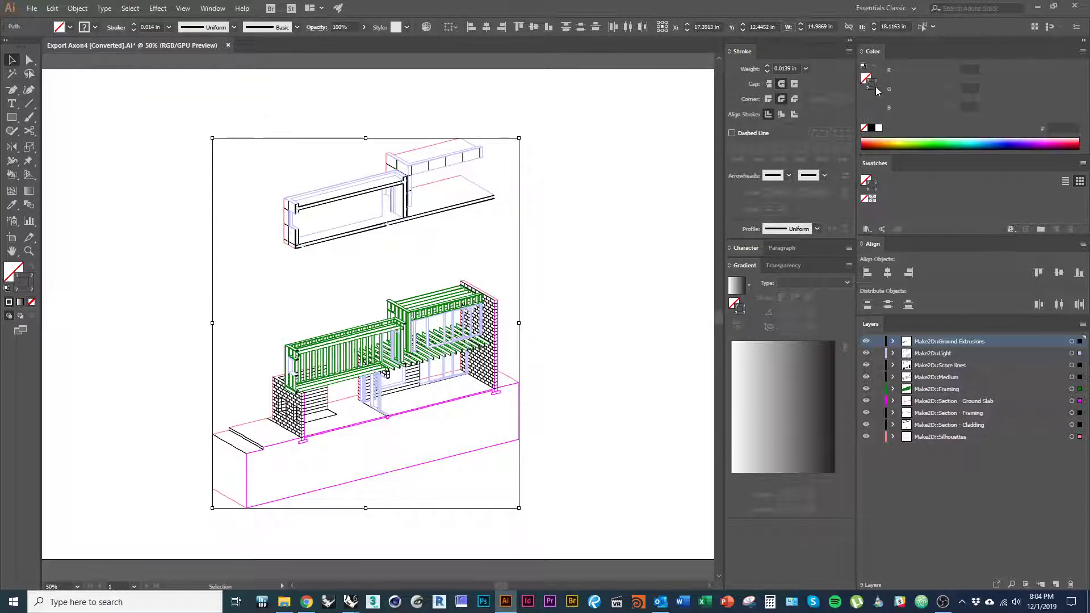
click(871, 129)
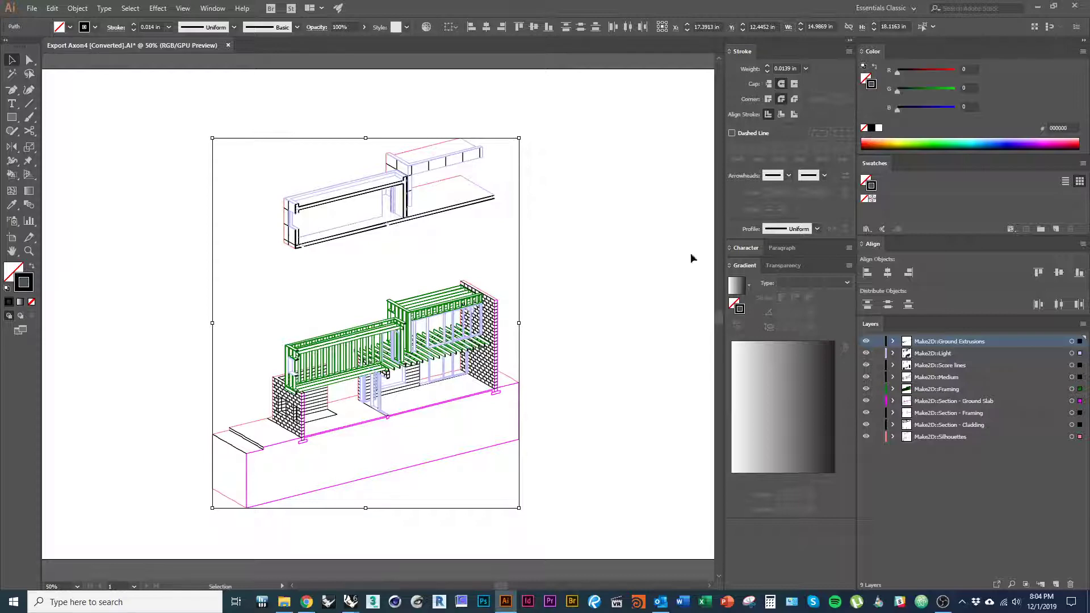
click(593, 267)
alt+scroll(353, 426, up, 1)
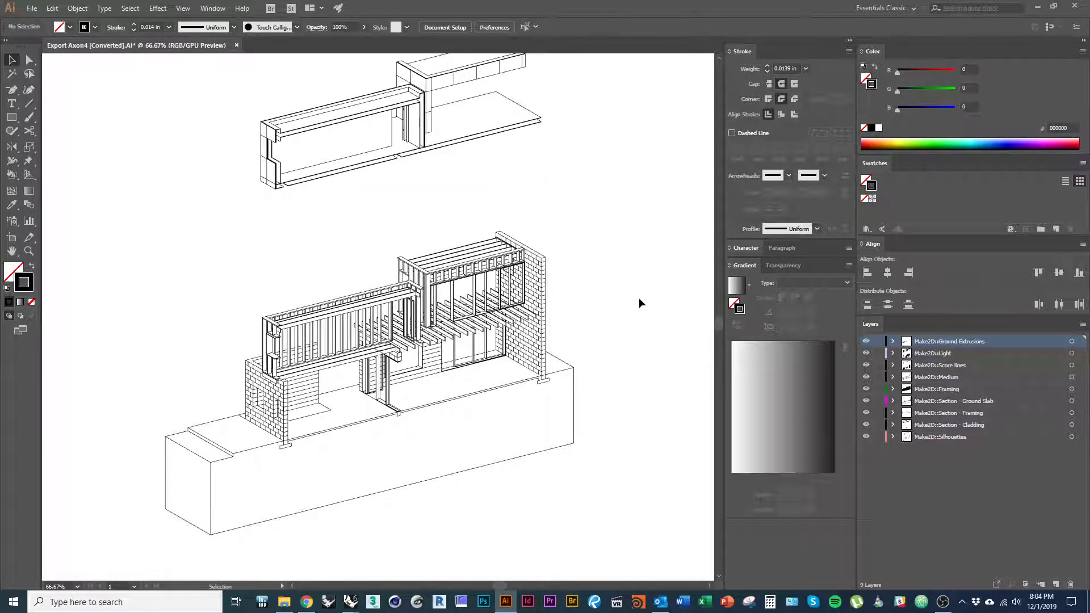
Step: Set the stroke weight of all the linework to 0.0078 in and clear the selection
key(ctrl+a)
drag(656, 193, 645, 247)
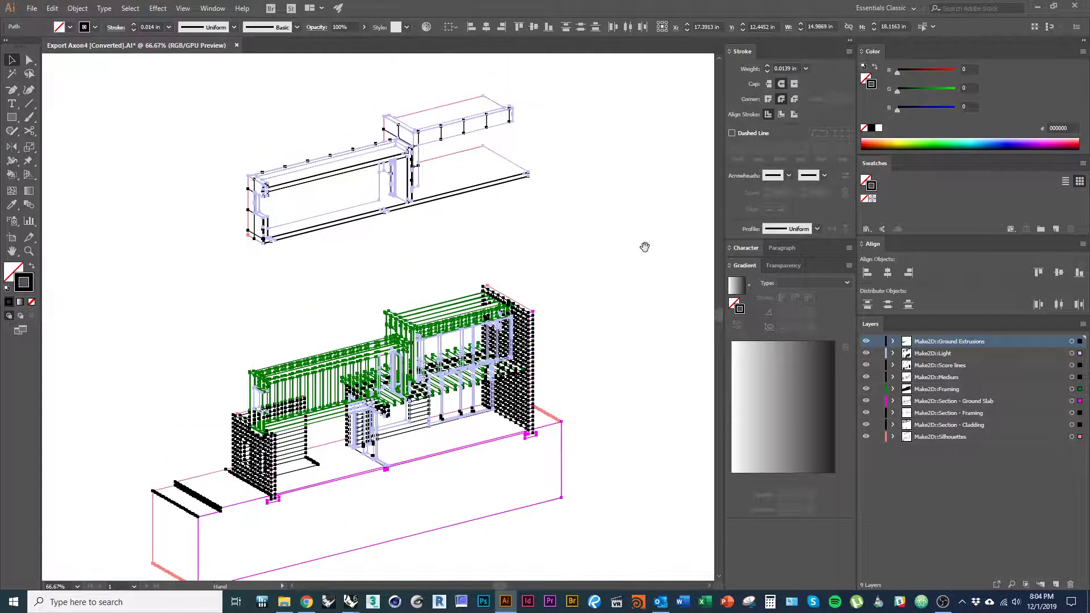
click(806, 68)
click(802, 100)
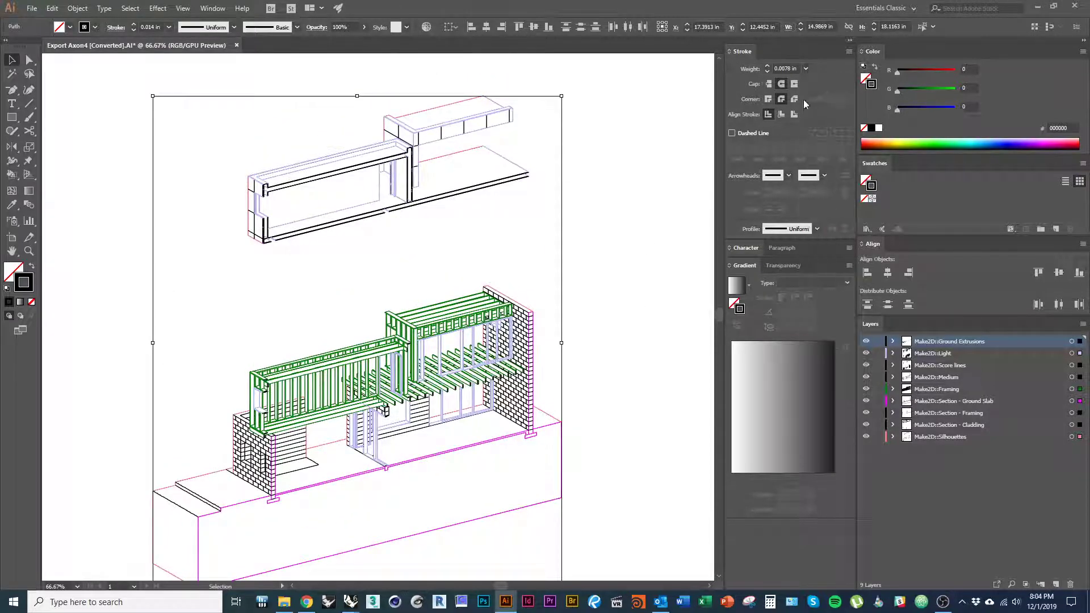
click(611, 236)
alt+scroll(358, 257, up, 3)
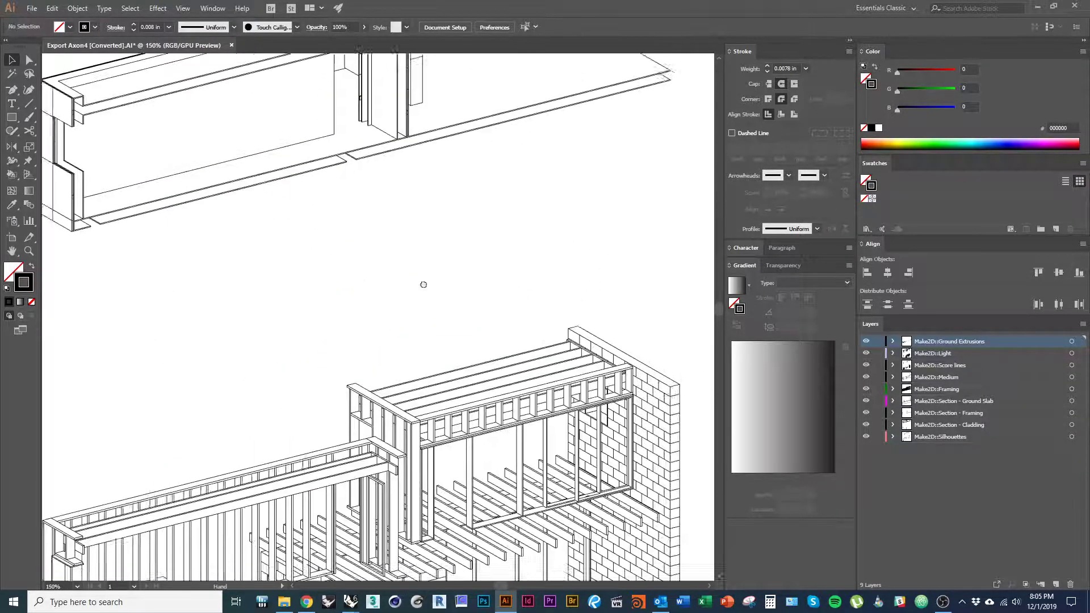
alt+scroll(477, 261, down, 3)
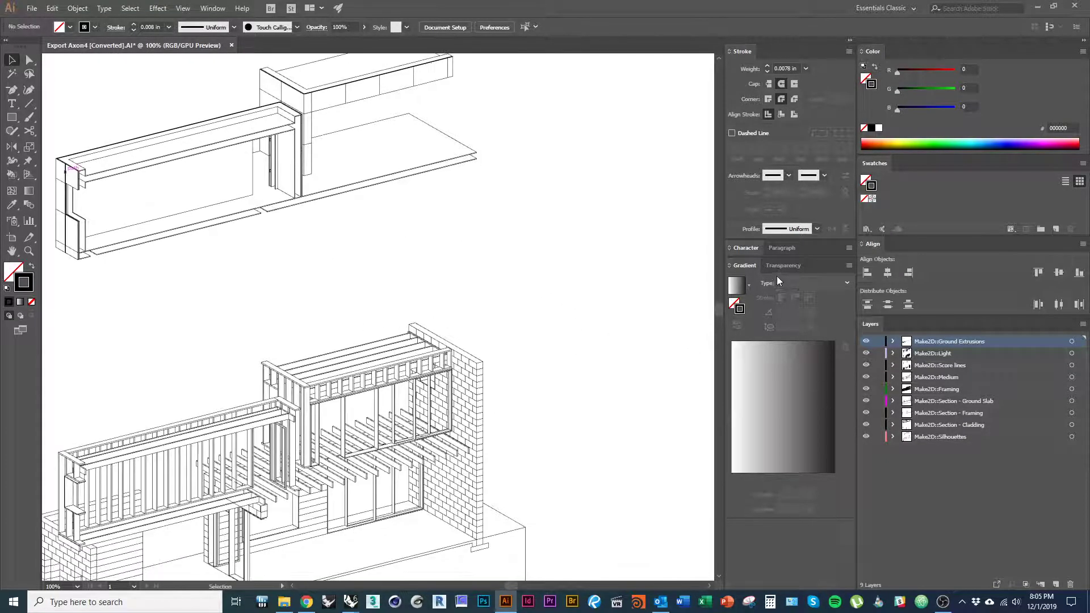
Step: Select the linework on the Make2D::Ground Extrusions layer and examine which lines of the axon it contains
click(1072, 344)
scroll(567, 335, down, 5)
scroll(566, 336, left, 4)
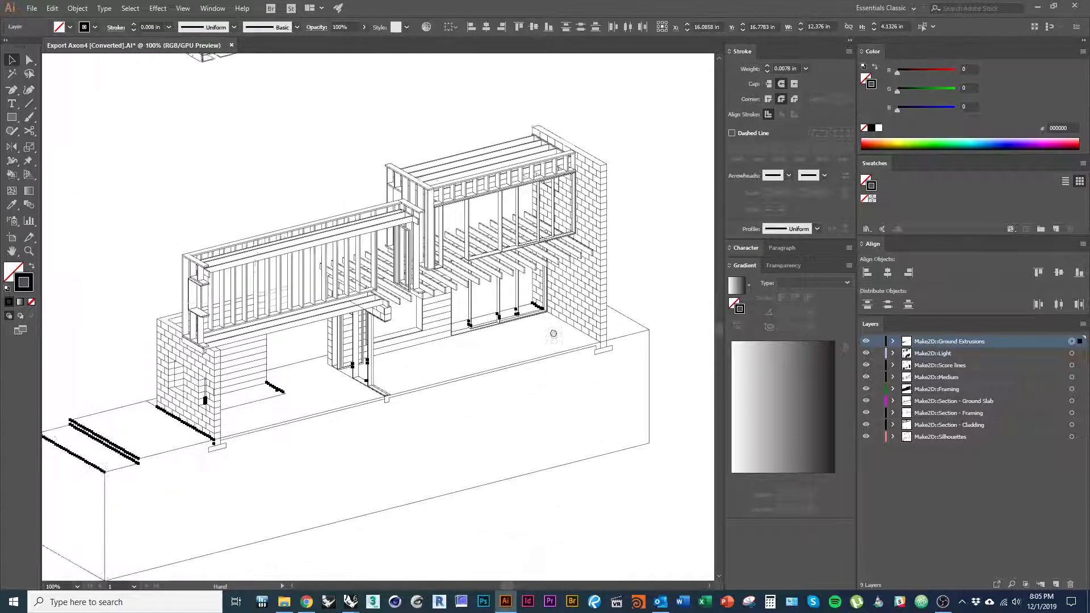
alt+scroll(199, 475, up, 1)
shift+scroll(536, 401, right, 3)
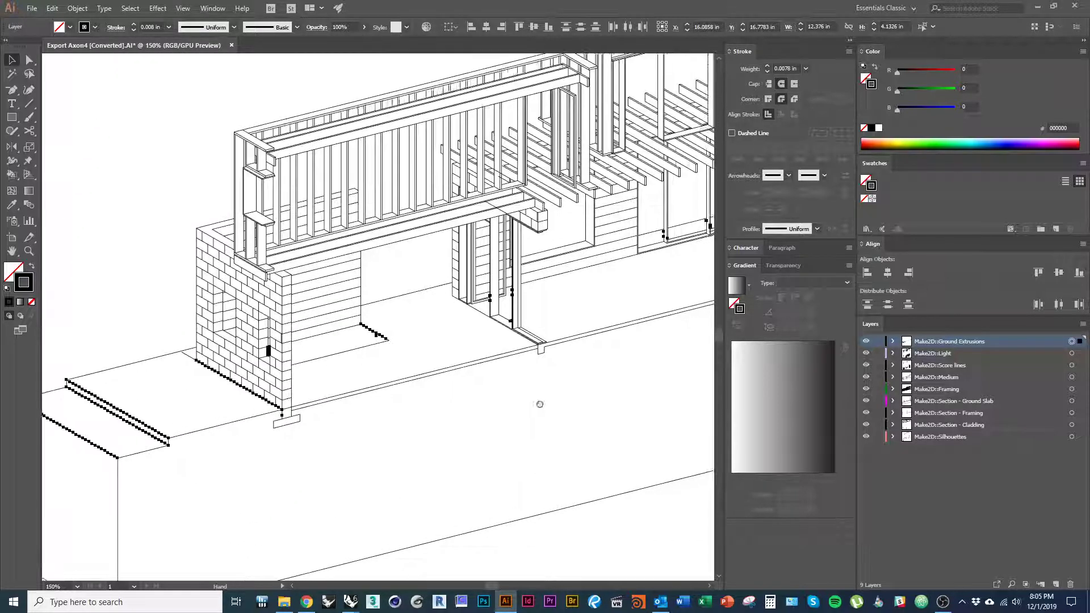
drag(532, 398, 320, 440)
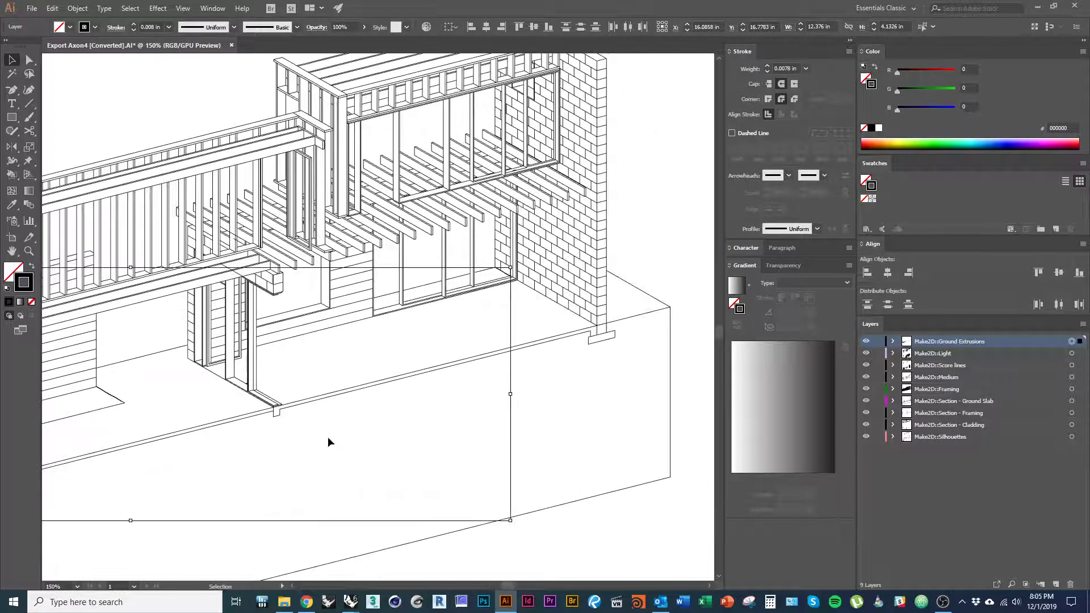
drag(387, 440, 616, 429)
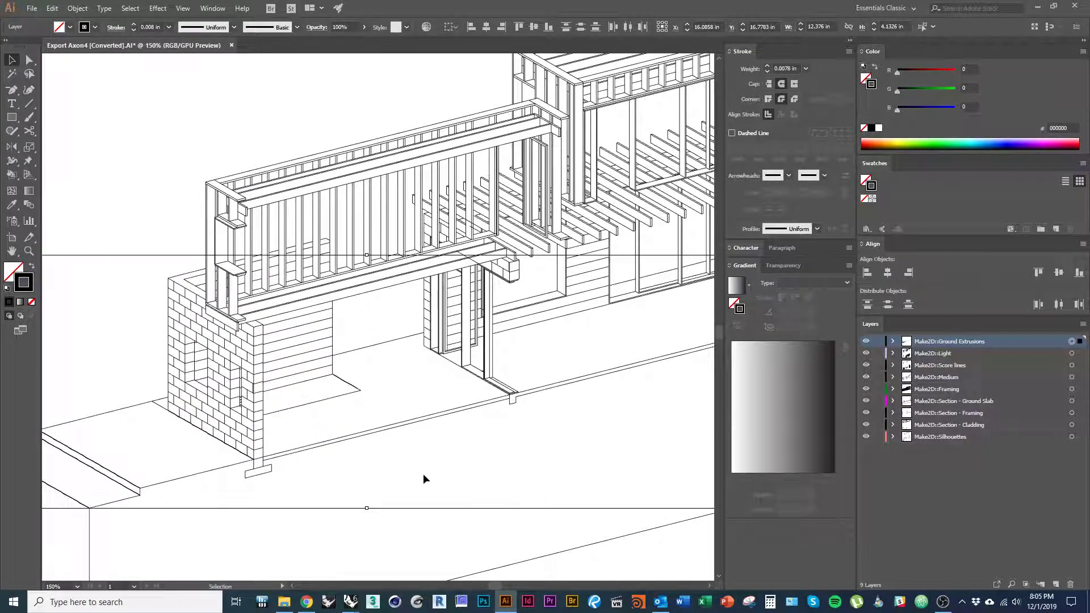
drag(415, 475, 452, 475)
Step: Delete the stray short lines inside the narrow opening of the brick wall
alt+scroll(266, 414, up, 1)
alt+scroll(266, 414, up, 4)
alt+scroll(343, 357, up, 4)
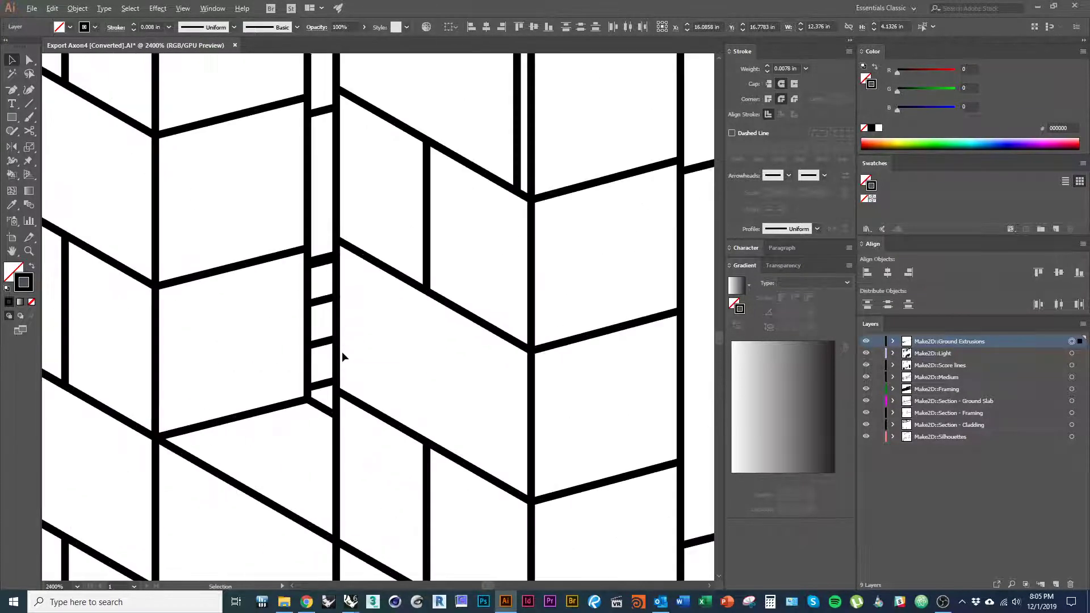
click(320, 387)
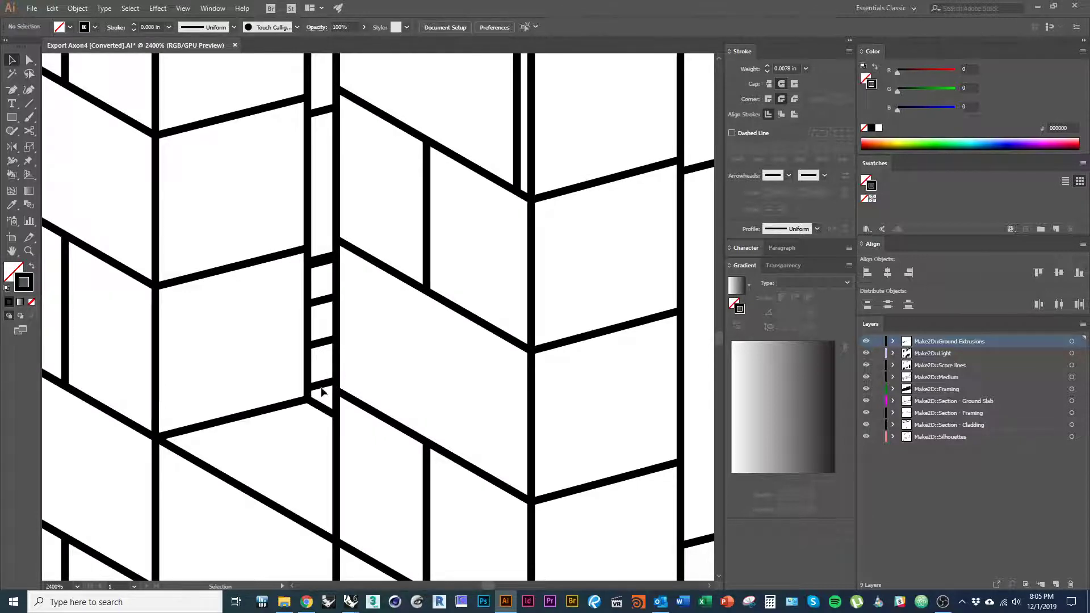
key(Delete)
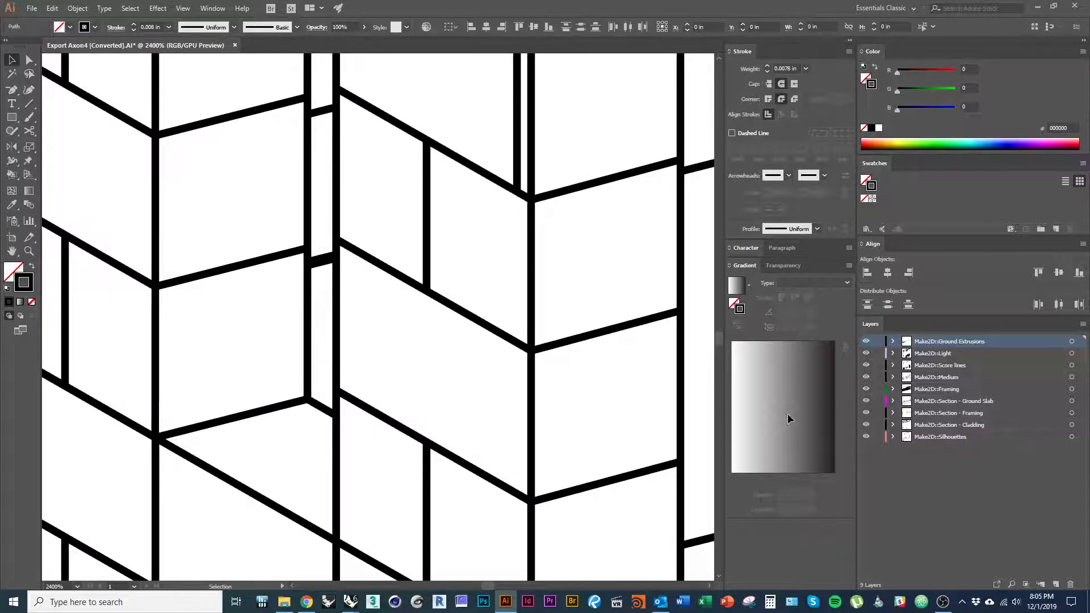
Step: Transfer the Ground Extrusions linework to the Make2D::Medium layer and delete the emptied Ground Extrusions layer
click(1071, 342)
drag(1083, 346, 1083, 379)
click(1070, 584)
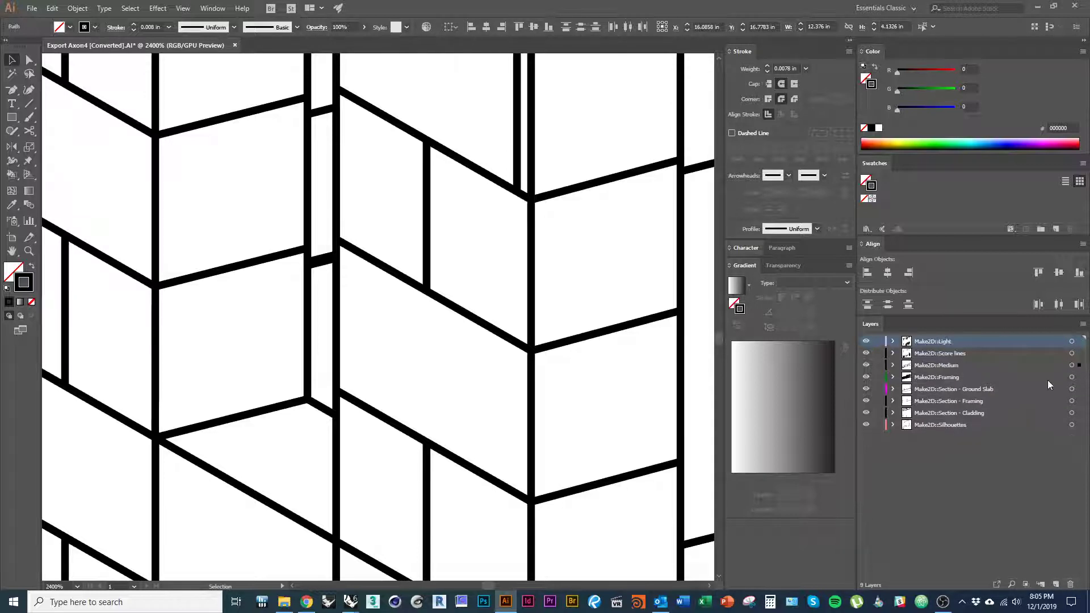
Step: Set the stroke weight of all linework on the Make2D::Light layer to 0.004 in and deselect it
click(1072, 341)
alt+scroll(422, 420, down, 10)
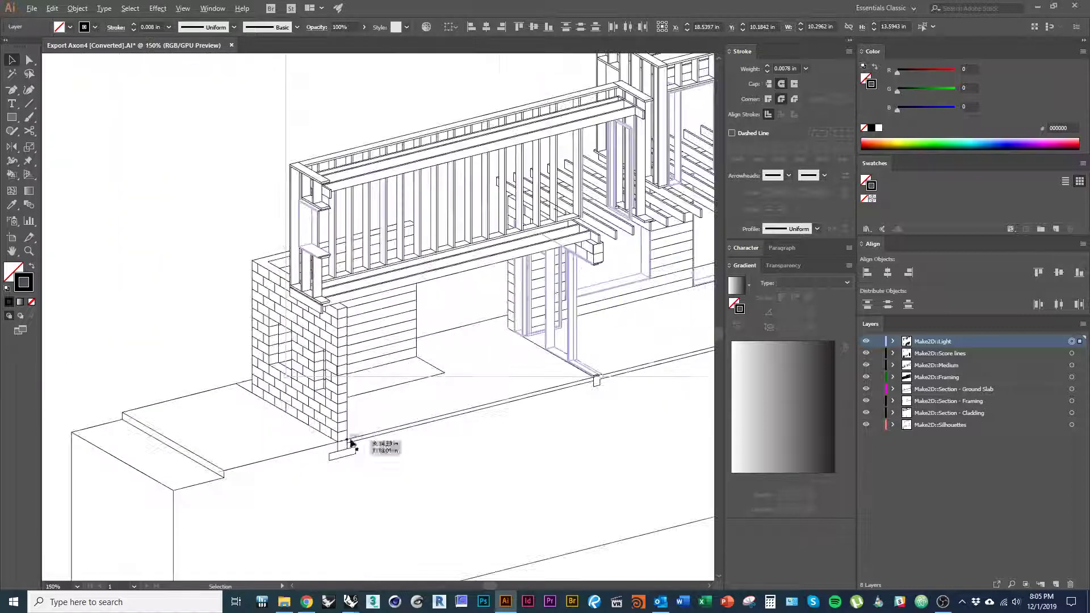
drag(626, 443, 312, 507)
drag(482, 495, 456, 501)
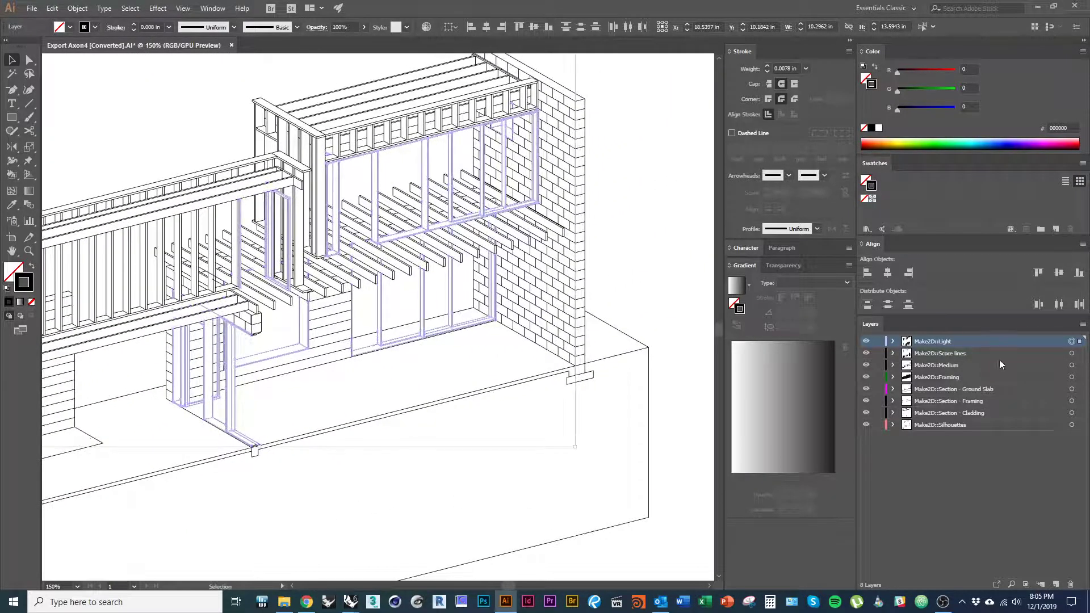
click(800, 68)
text(.004)
key(Return)
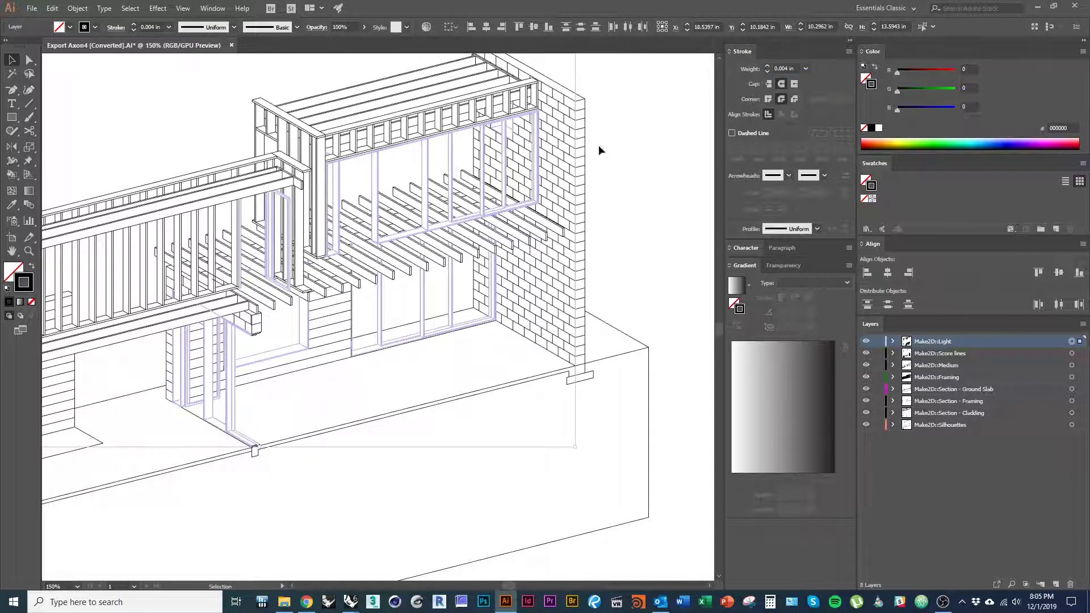
click(635, 236)
scroll(658, 295, up, 1)
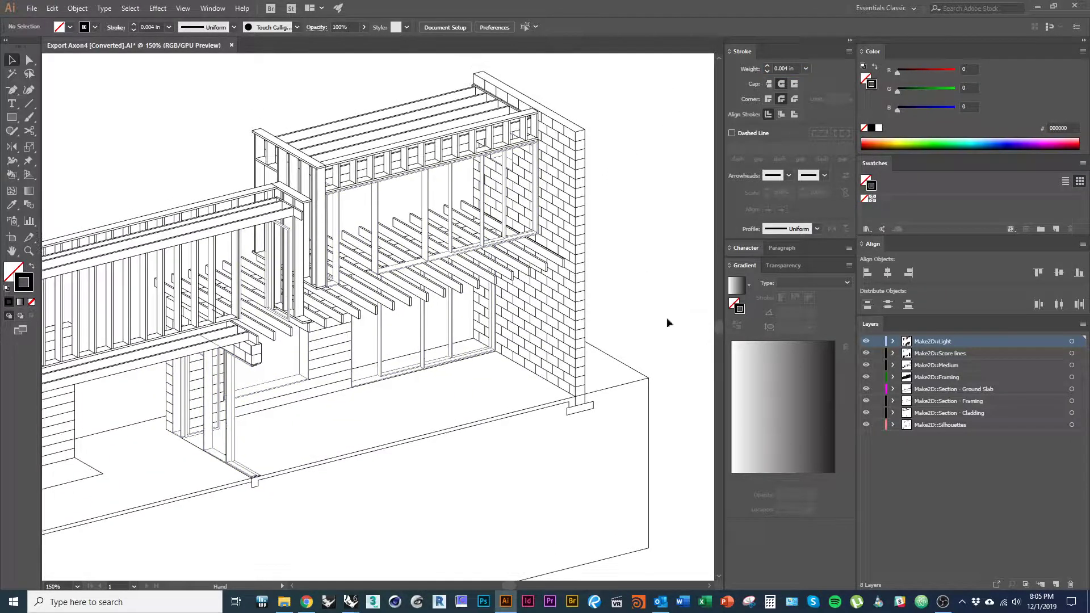
Step: Set the stroke weight of the Make2D::Score lines layer's linework to 0.0025 in and deselect it
click(1072, 353)
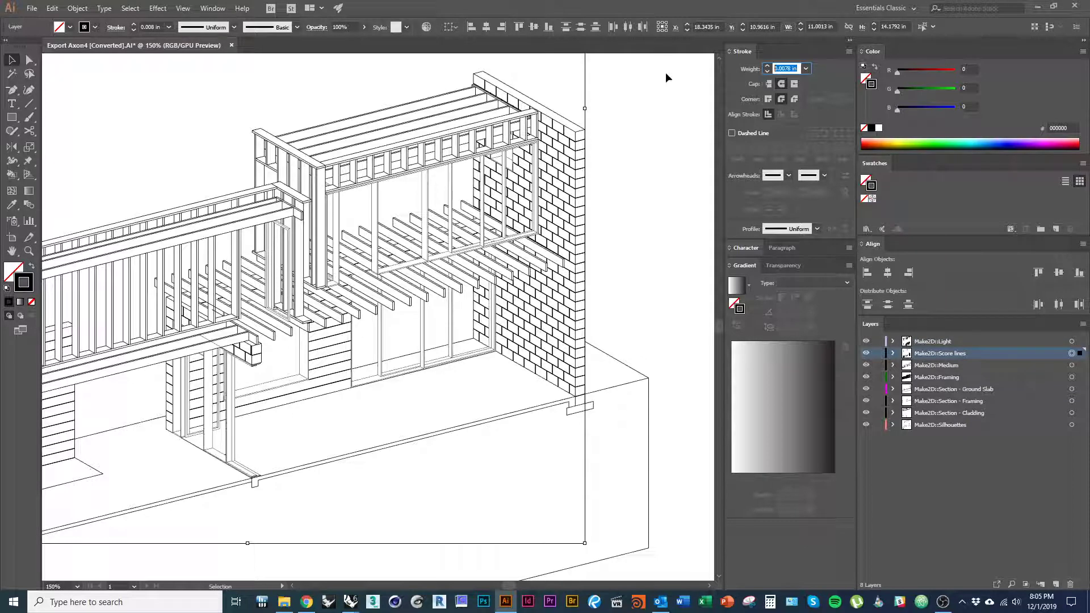
text(.0025)
key(Return)
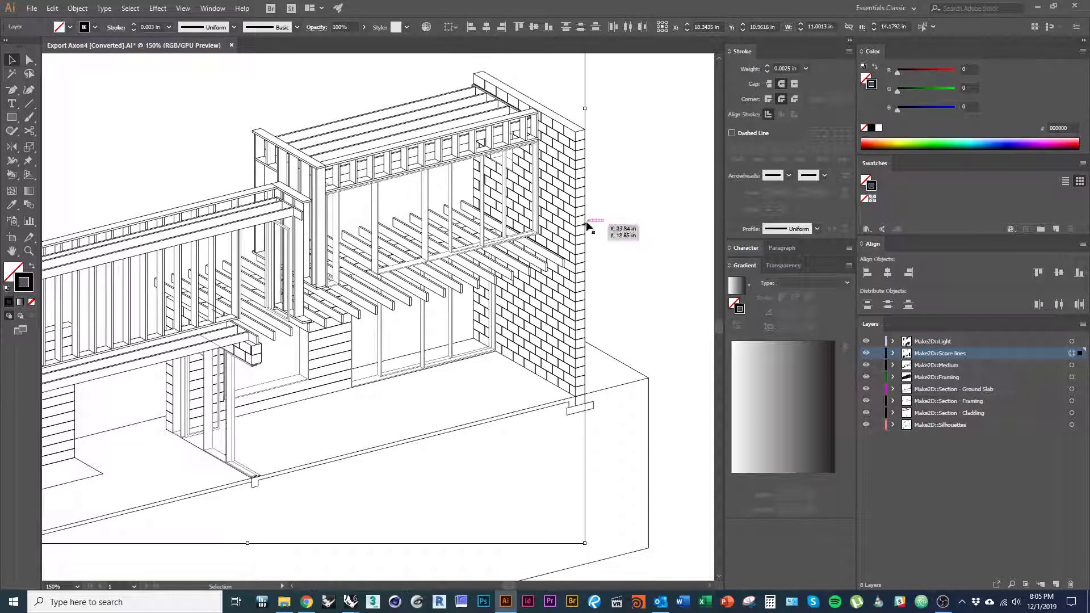
click(642, 330)
drag(417, 387, 441, 400)
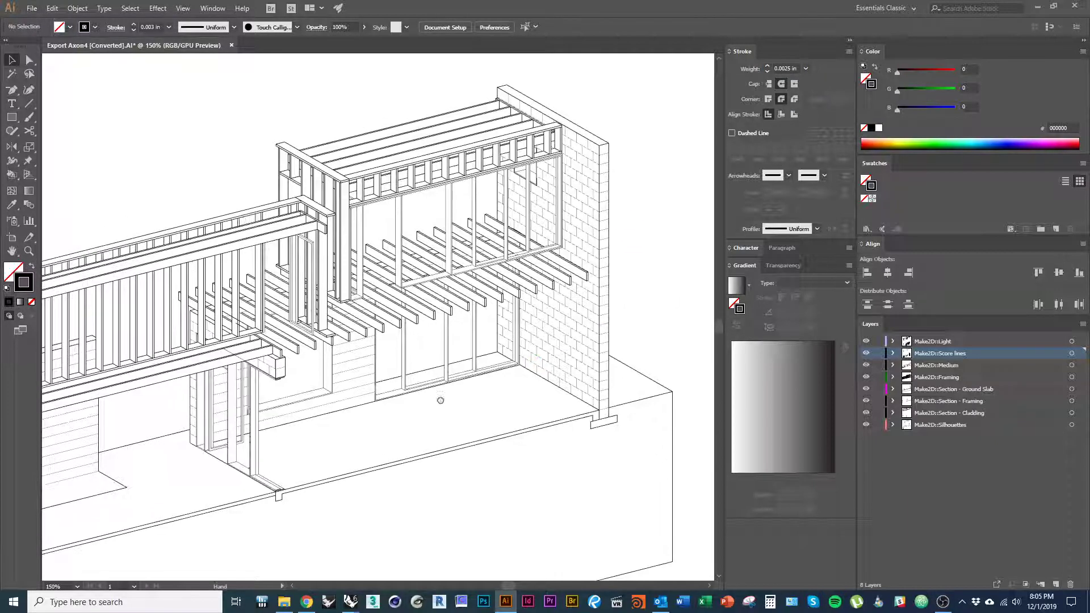
Step: Recolor the Score lines linework to 70% black using the Grayscale color mode, and check the brick joints up close
click(1072, 354)
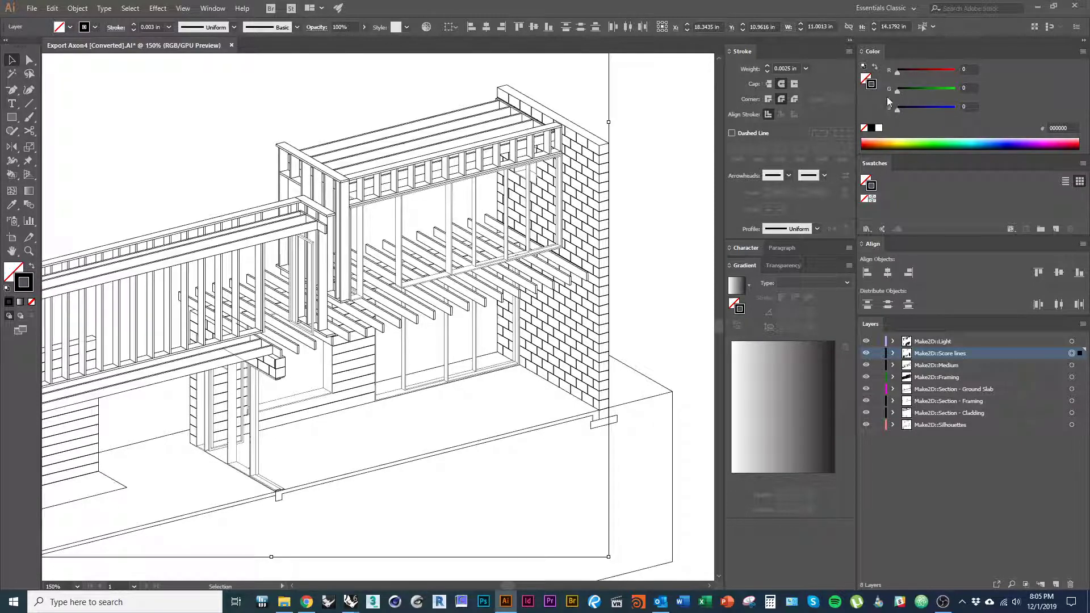
click(1083, 52)
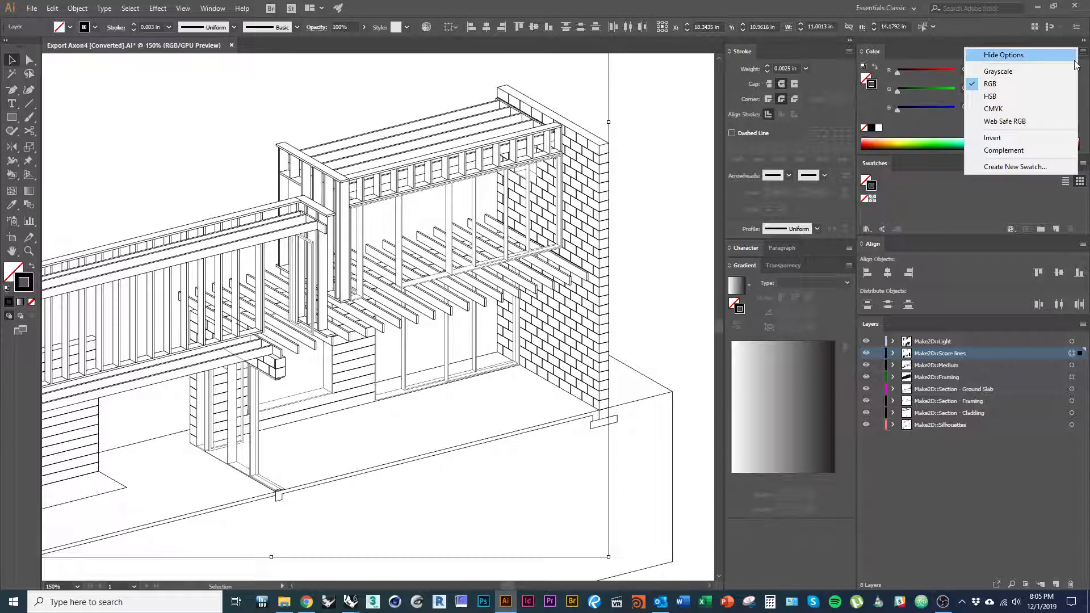
click(998, 71)
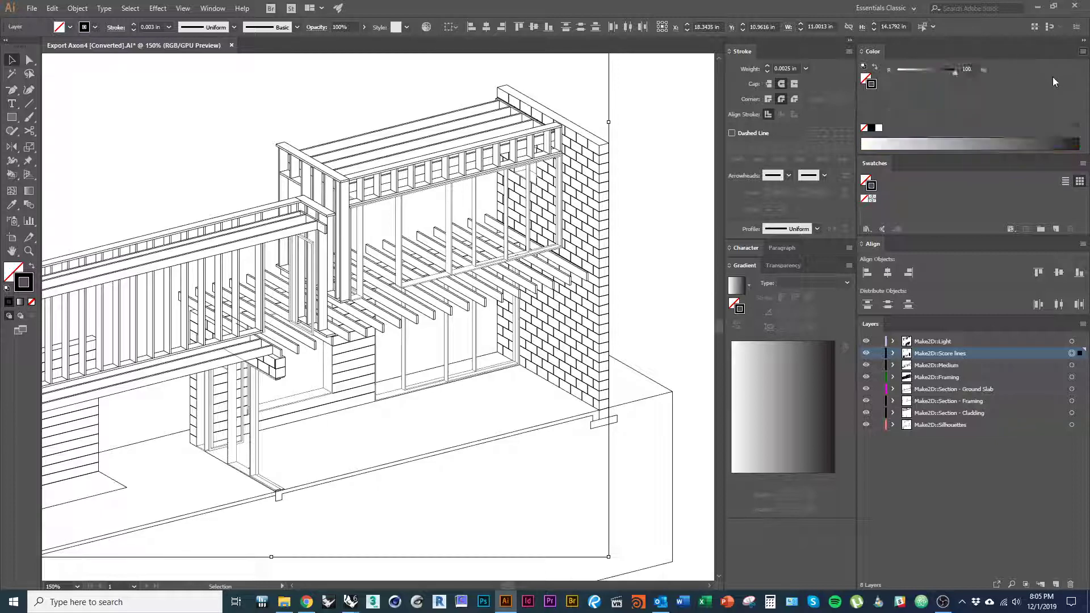
click(967, 69)
click(940, 73)
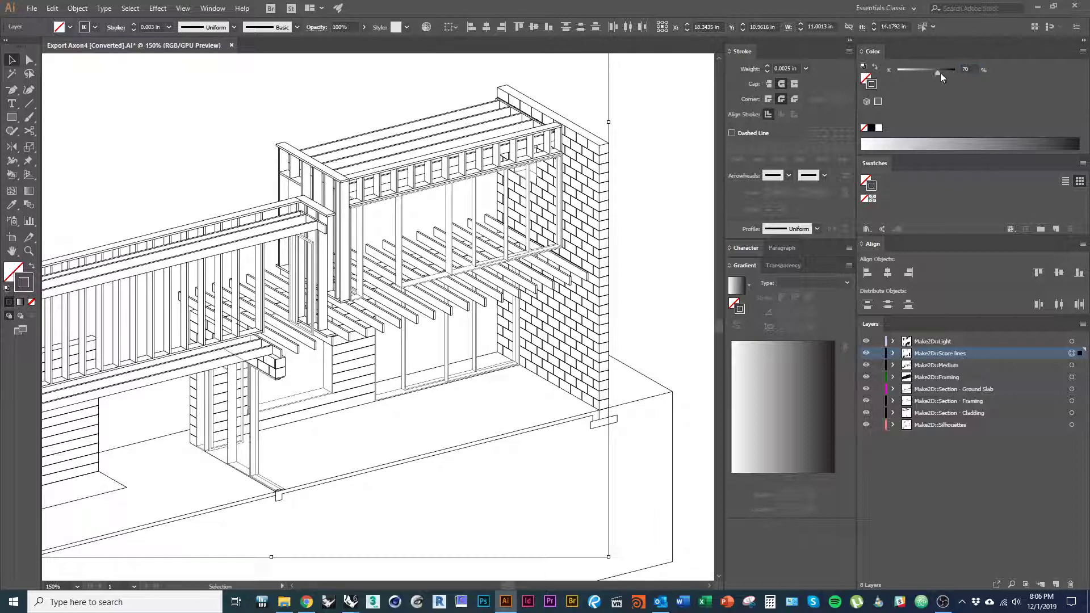
click(638, 178)
alt+scroll(596, 209, up, 5)
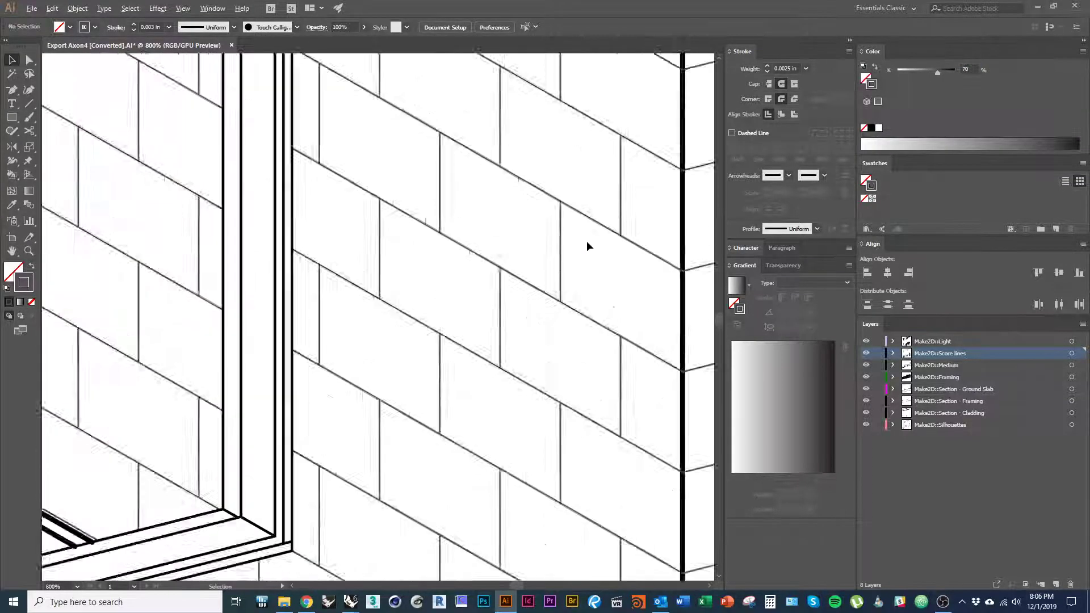
alt+scroll(587, 240, down, 3)
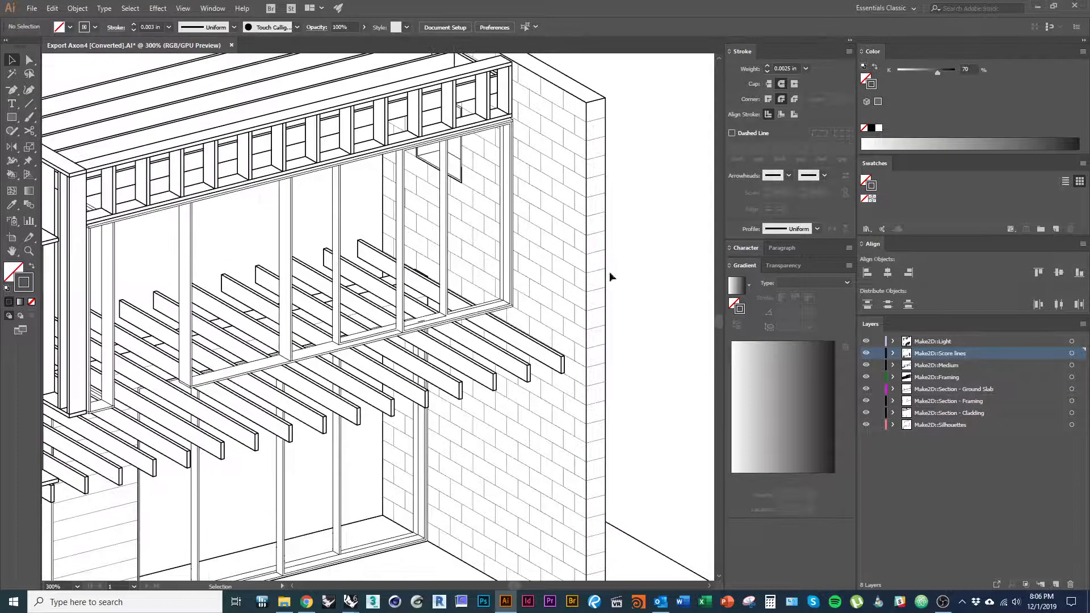
alt+scroll(609, 272, down, 1)
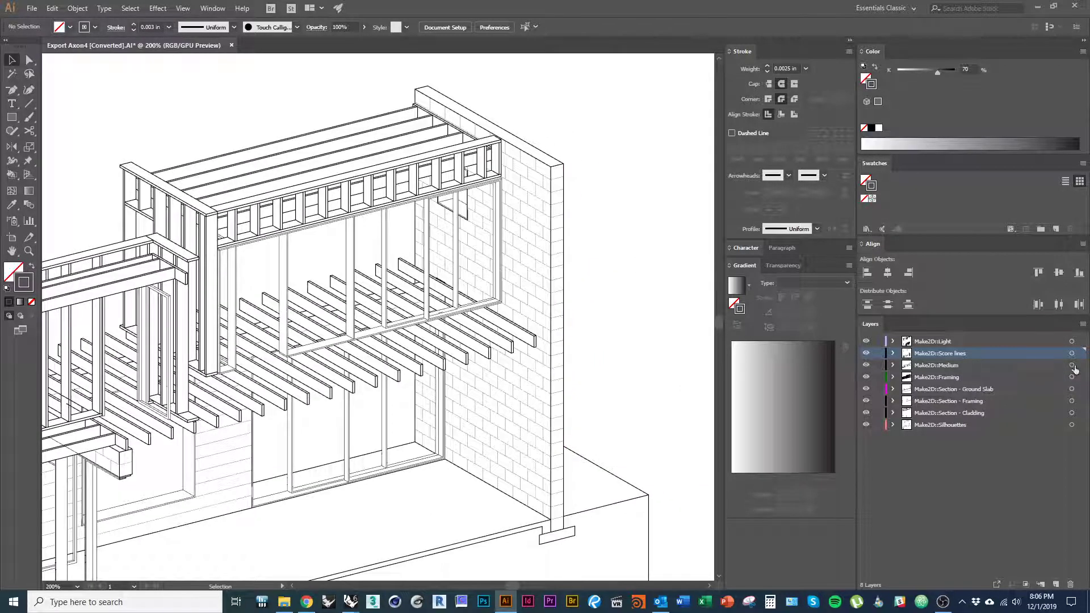
Step: Set the stroke weight of the Make2D::Medium layer's linework to 0.006 in and deselect it
click(1072, 366)
alt+scroll(614, 213, down, 1)
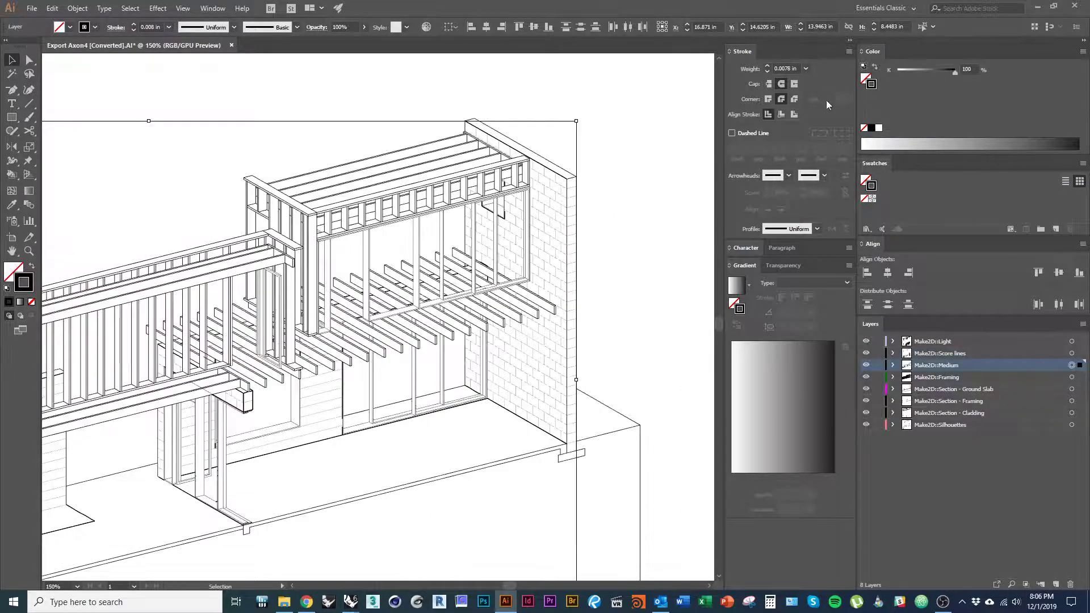
click(794, 68)
text(.006)
key(Return)
click(652, 254)
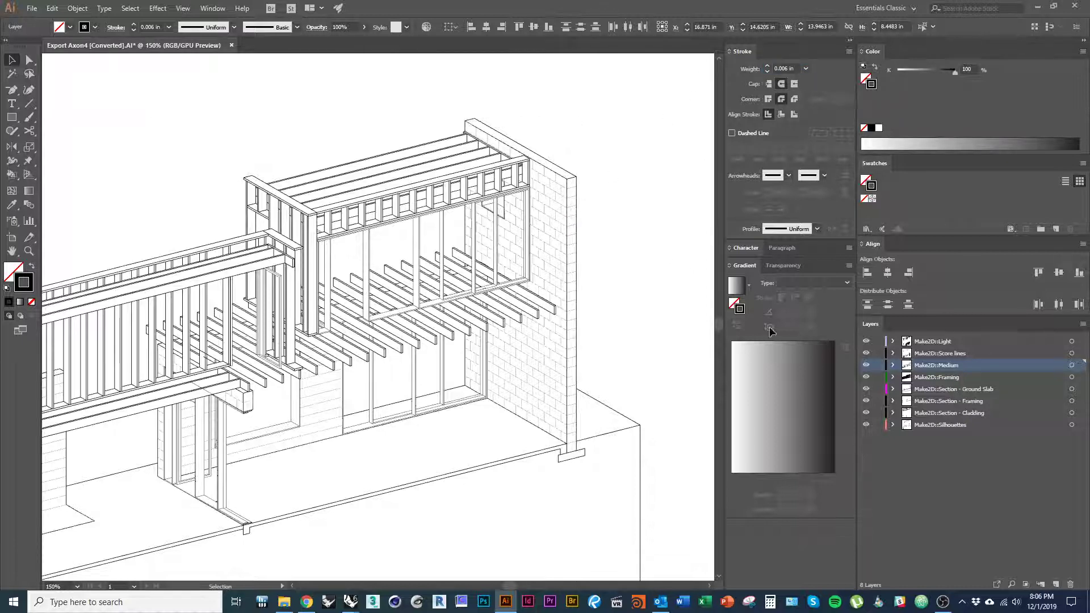
Step: Set the stroke weight of the Make2D::Framing layer's linework to 0.004 in and deselect it
click(1071, 378)
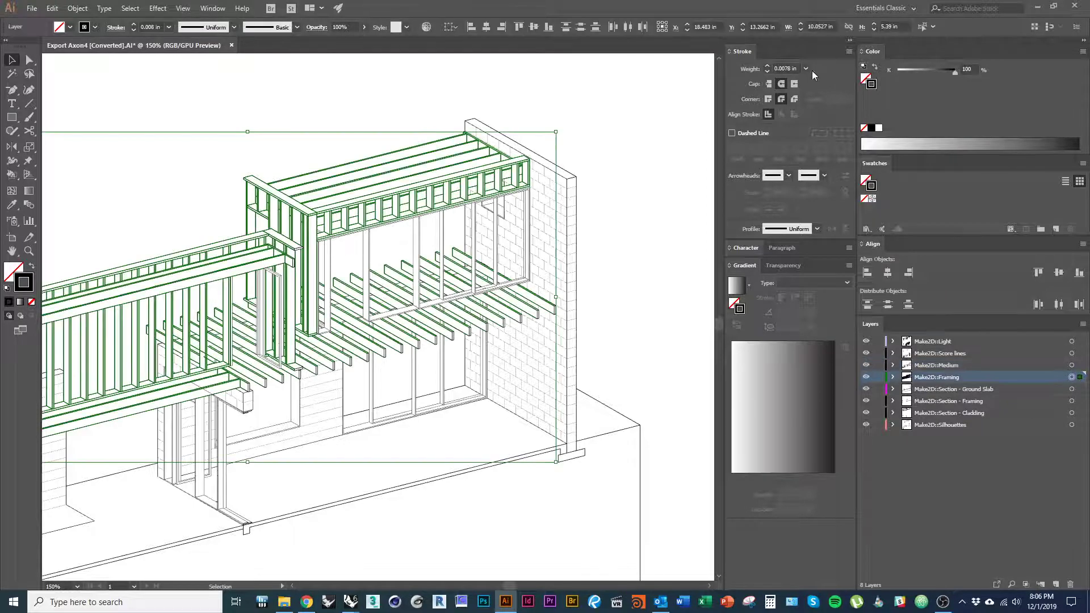
click(786, 68)
key(BackSpace)
text(.004)
key(Return)
click(604, 186)
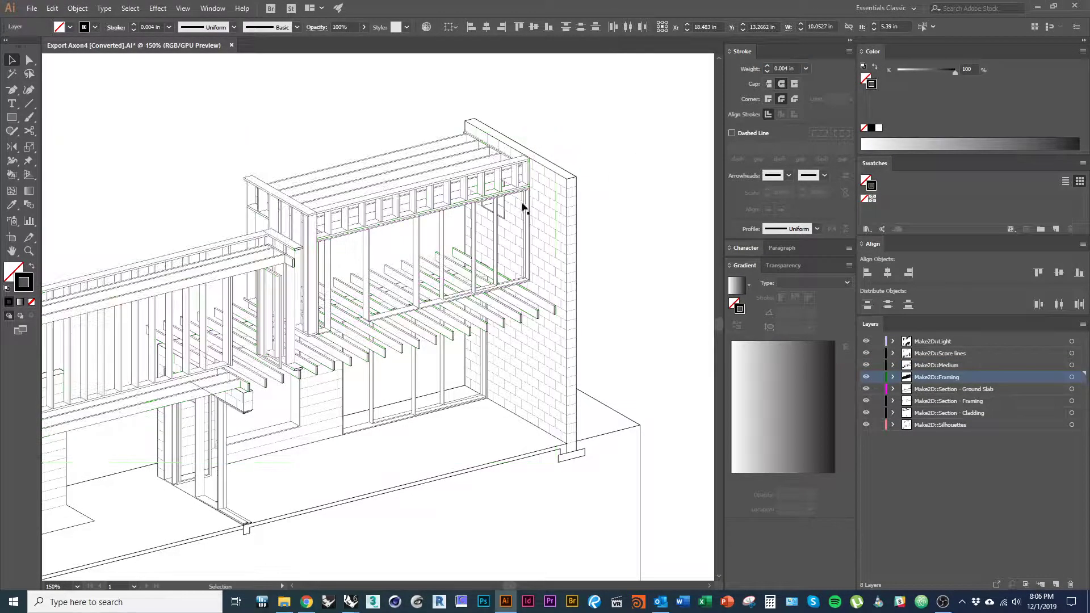
Step: Examine the line weights of the framing and floor joists where the two volumes meet
alt+scroll(388, 224, up, 2)
alt+scroll(387, 323, down, 1)
key(space)
drag(349, 273, 482, 257)
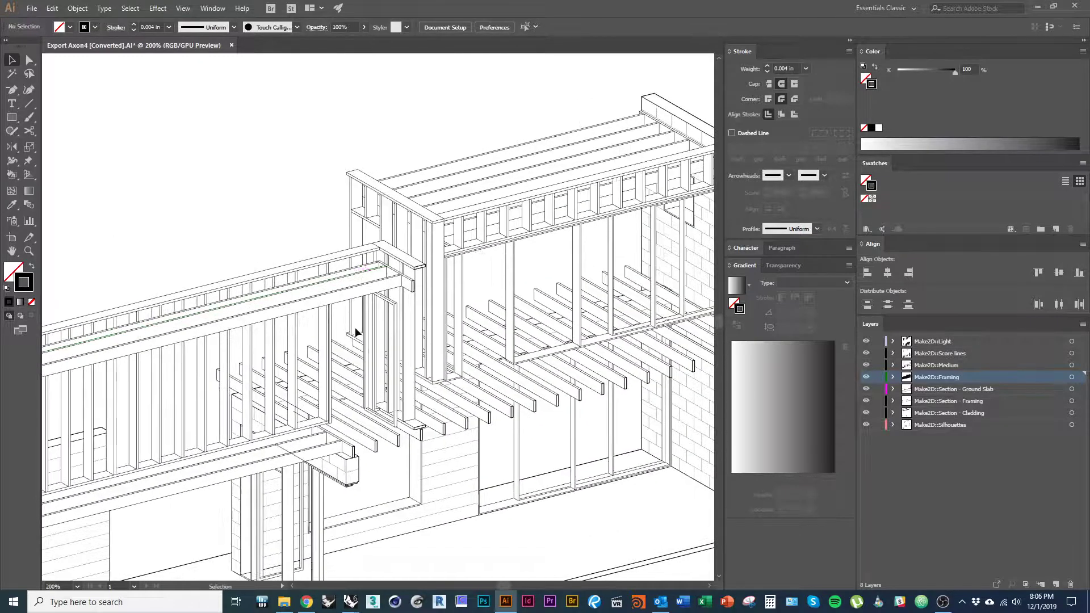
alt+scroll(311, 324, up, 1)
alt+scroll(311, 311, down, 1)
alt+scroll(306, 312, up, 1)
key(space)
drag(512, 344, 443, 347)
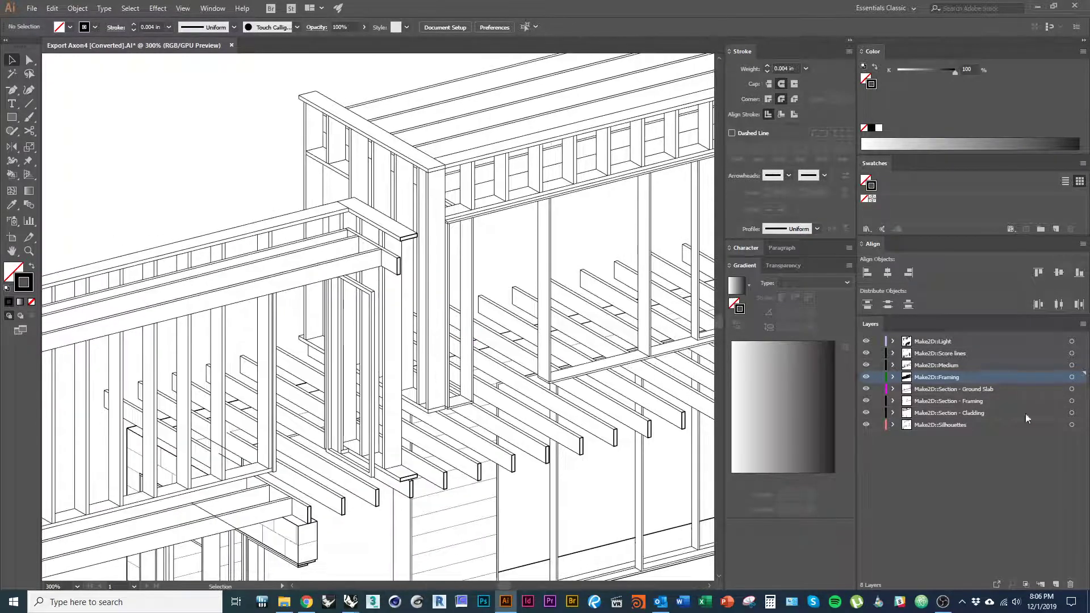
Step: Select the Make2D::Section - Ground Slab layer's linework and examine where the cut runs through the slab, masonry walls and footings
click(1071, 389)
alt+scroll(245, 317, down, 2)
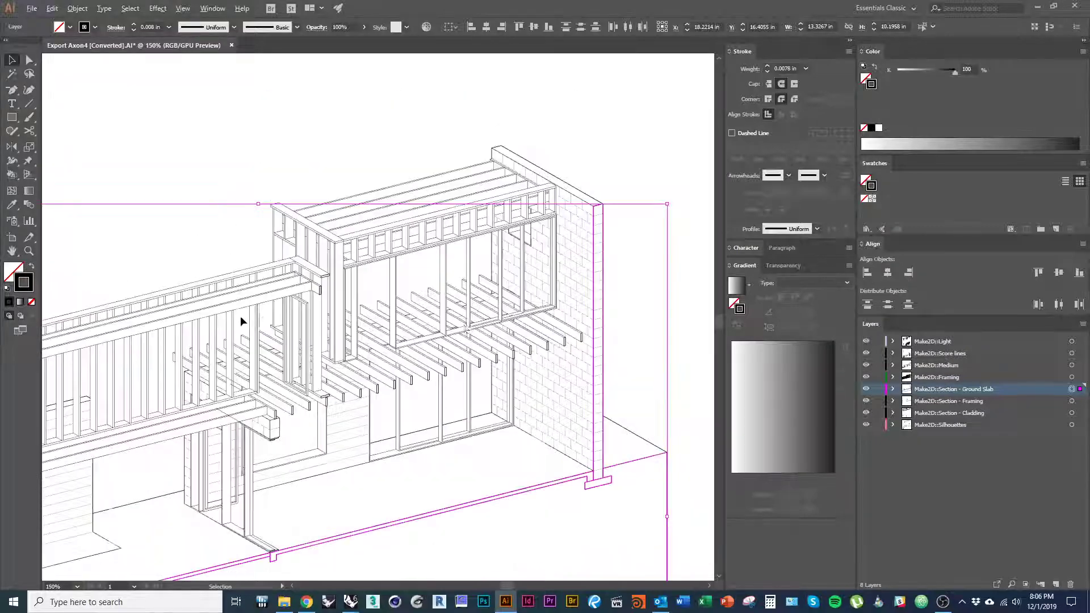
key(space)
drag(425, 430, 365, 360)
alt+scroll(209, 492, up, 4)
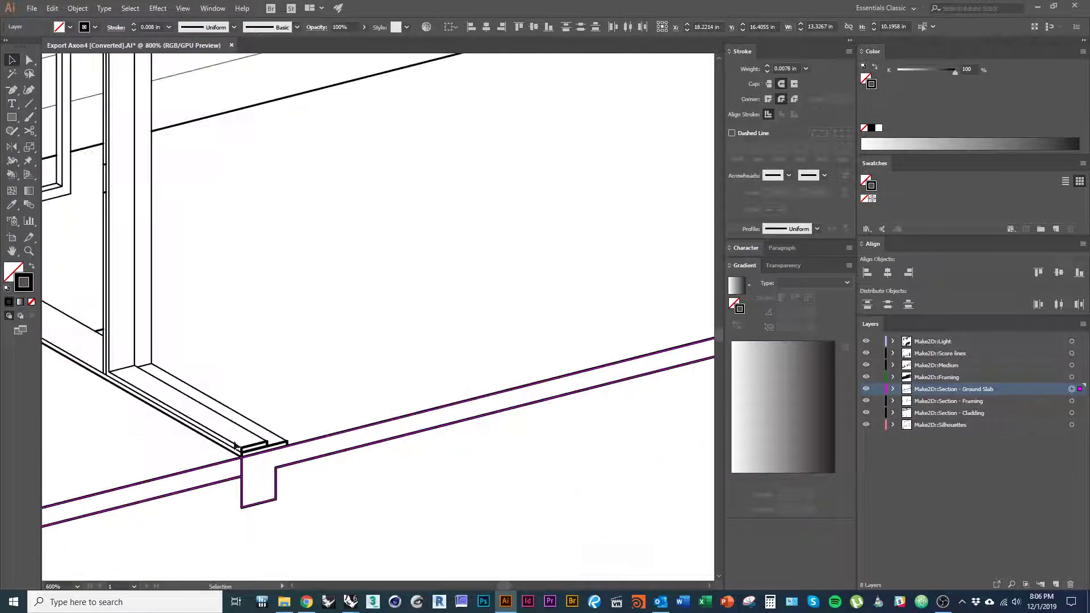
alt+scroll(302, 455, down, 2)
key(space)
drag(292, 457, 664, 415)
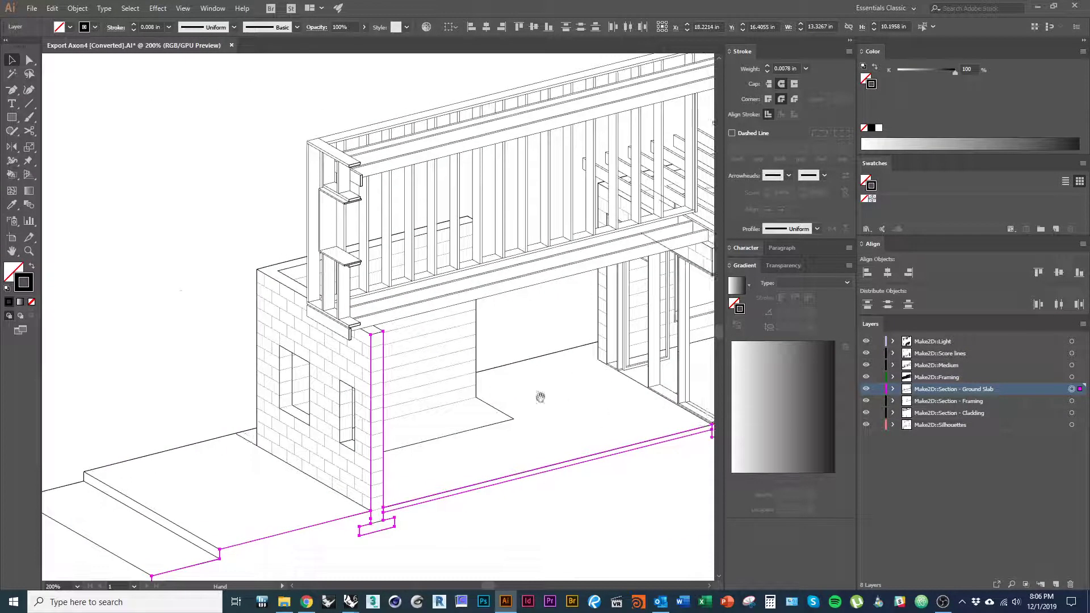
drag(540, 394, 446, 418)
drag(583, 261, 464, 308)
drag(603, 217, 472, 268)
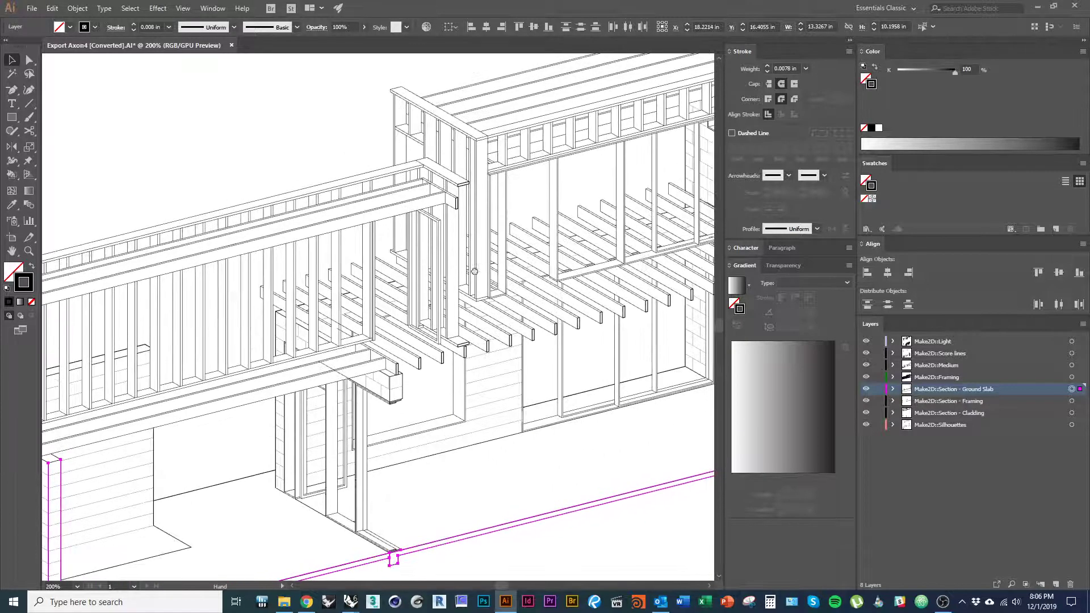
drag(636, 213, 423, 290)
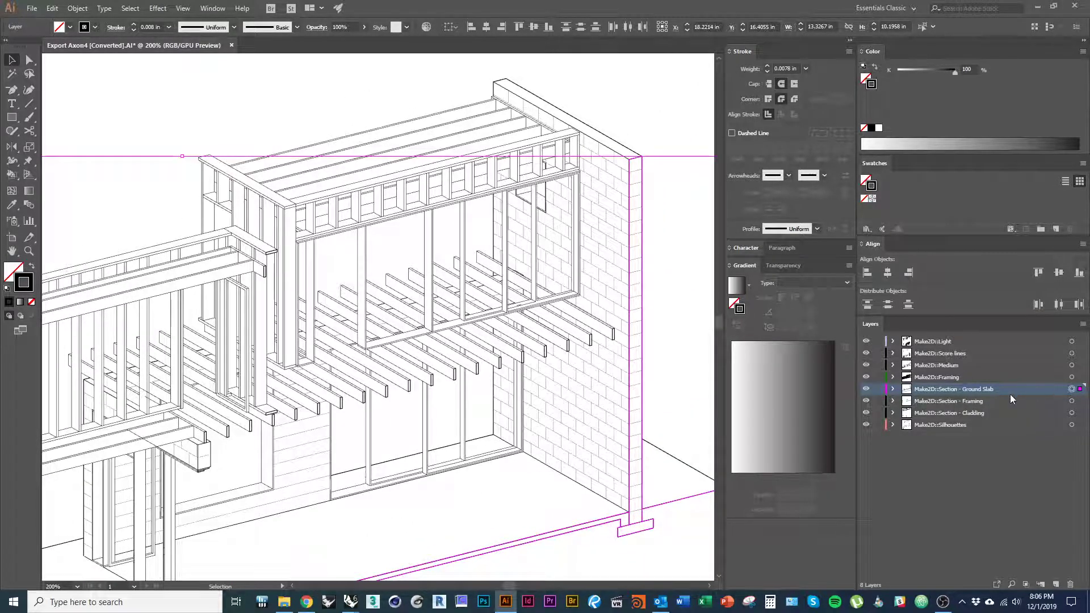
alt+scroll(547, 457, down, 3)
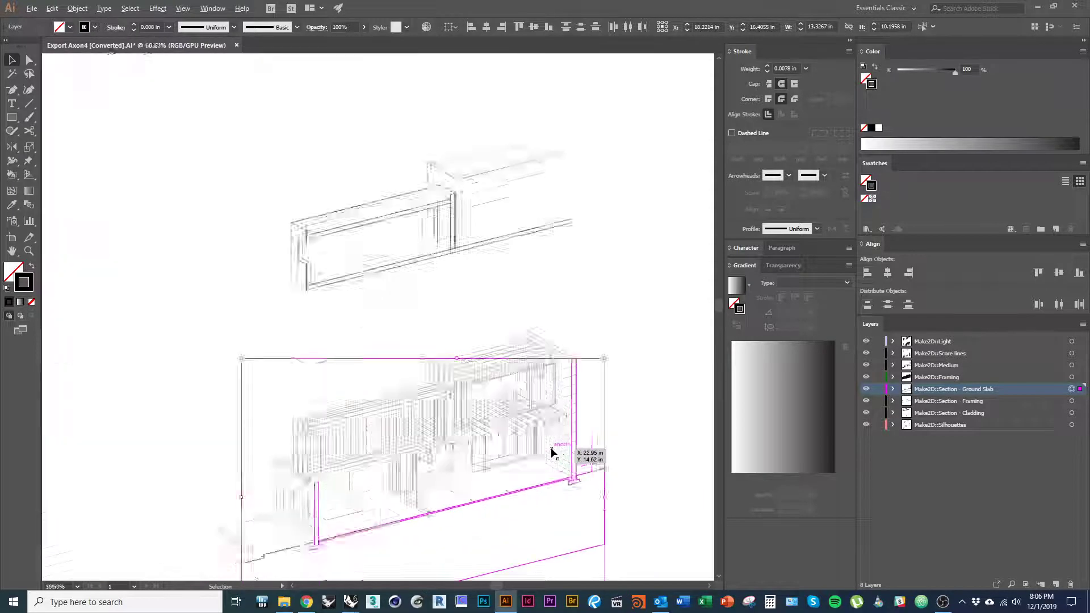
alt+scroll(554, 452, up, 2)
drag(552, 484, 589, 304)
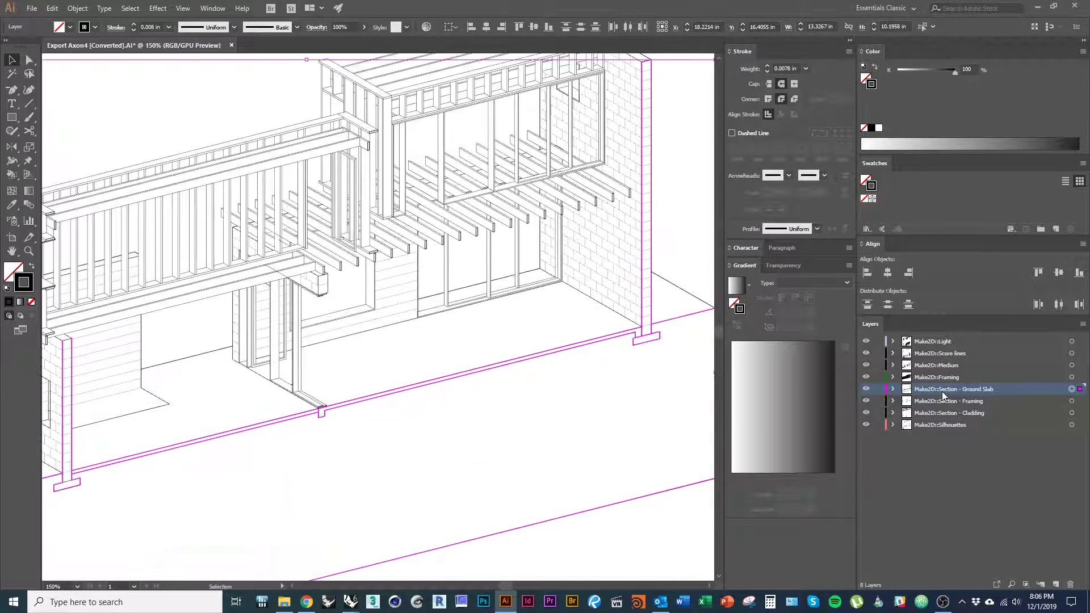
Step: Set the stroke weight of the Make2D::Section - Ground Slab layer's linework to 0.014 in and deselect it
click(800, 69)
key(BackSpace)
text(.014)
key(Return)
click(584, 388)
mouse_move(605, 391)
mouse_down()
mouse_move(479, 422)
mouse_move(475, 440)
mouse_up()
drag(588, 281, 607, 273)
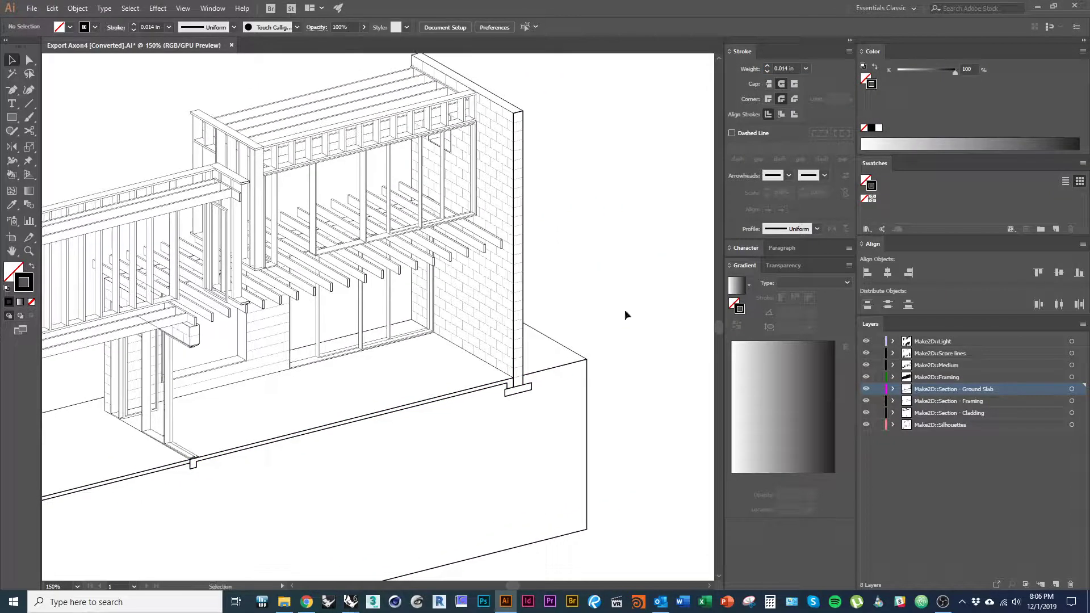
Step: Set the stroke weight of the Make2D::Section - Framing layer's linework to 0.008 in, deselect it and check the joist ends up close
click(1071, 402)
drag(372, 360, 437, 360)
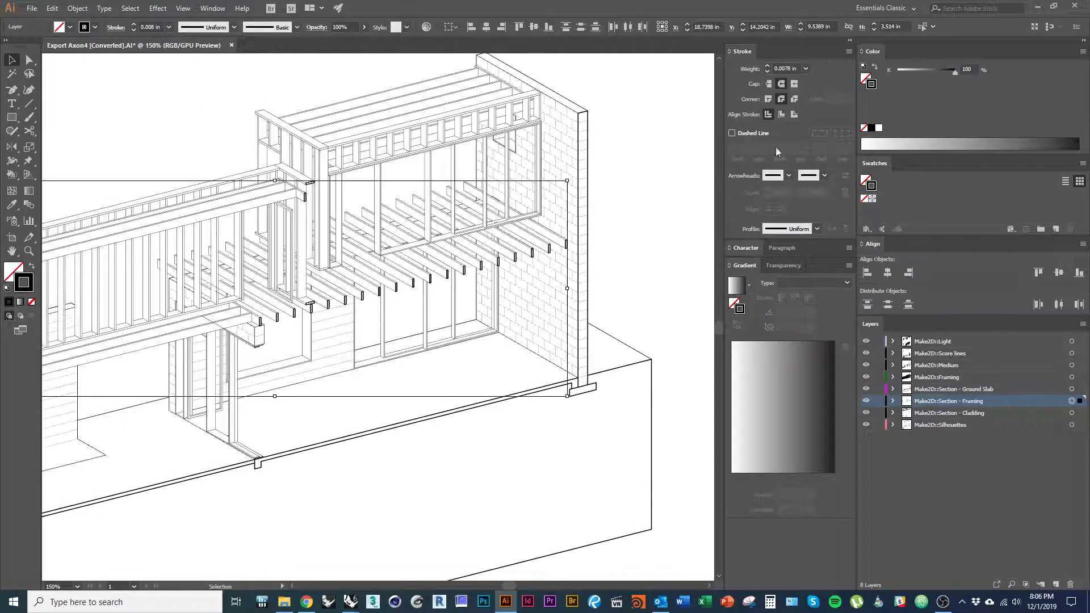
click(796, 68)
text(.0)
key(Return)
click(785, 69)
key(BackSpace)
key(Return)
click(680, 227)
alt+scroll(571, 240, up, 5)
alt+scroll(554, 281, down, 3)
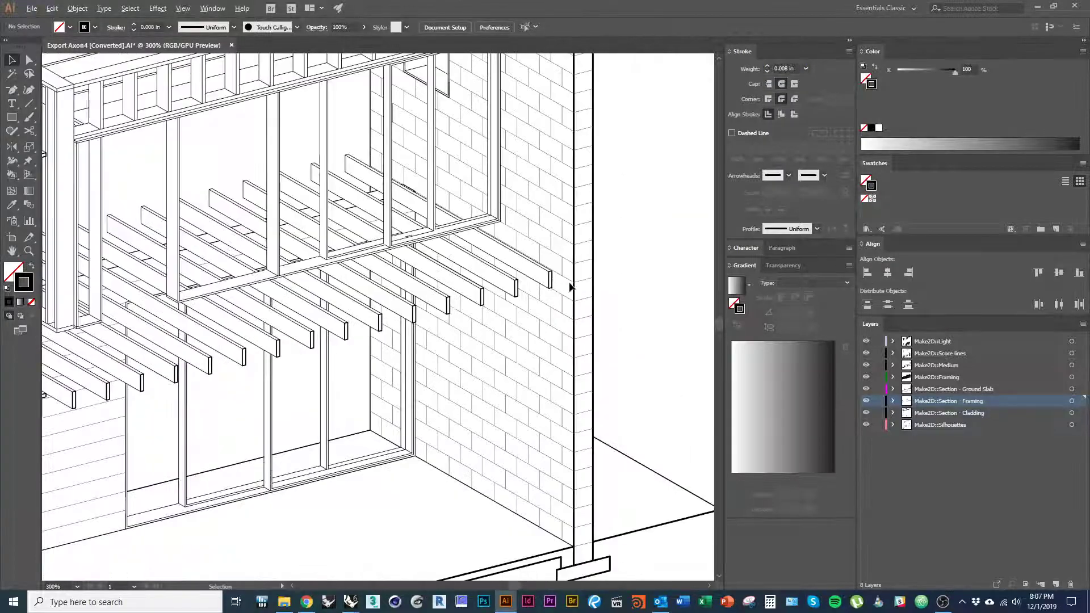
Step: Set the stroke weight of the Make2D::Section - Cladding layer's linework to 0.006 in and deselect it
click(1071, 413)
alt+scroll(612, 301, down, 1)
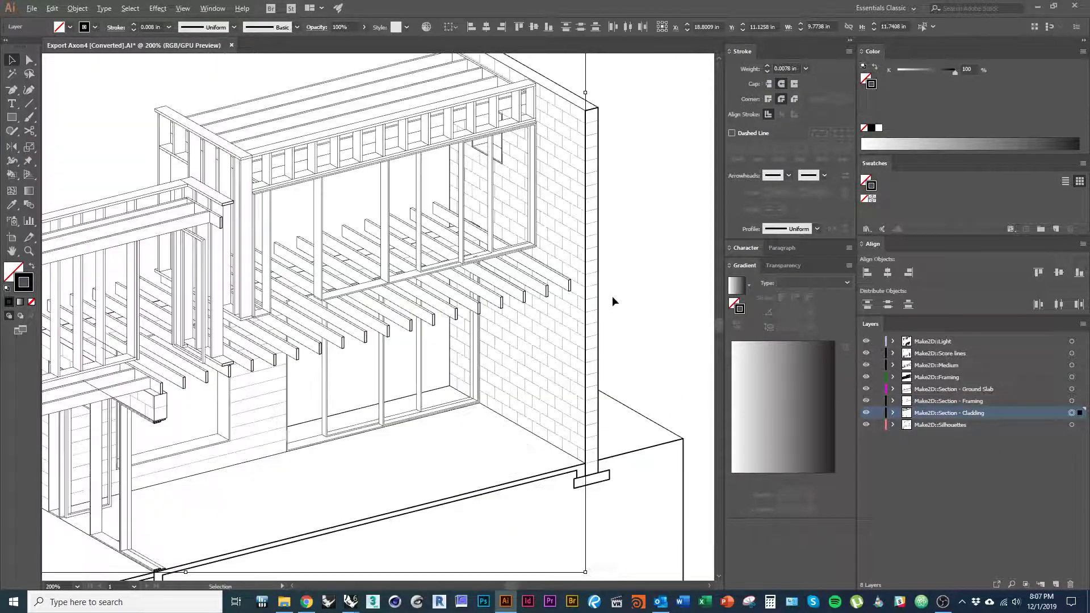
click(786, 68)
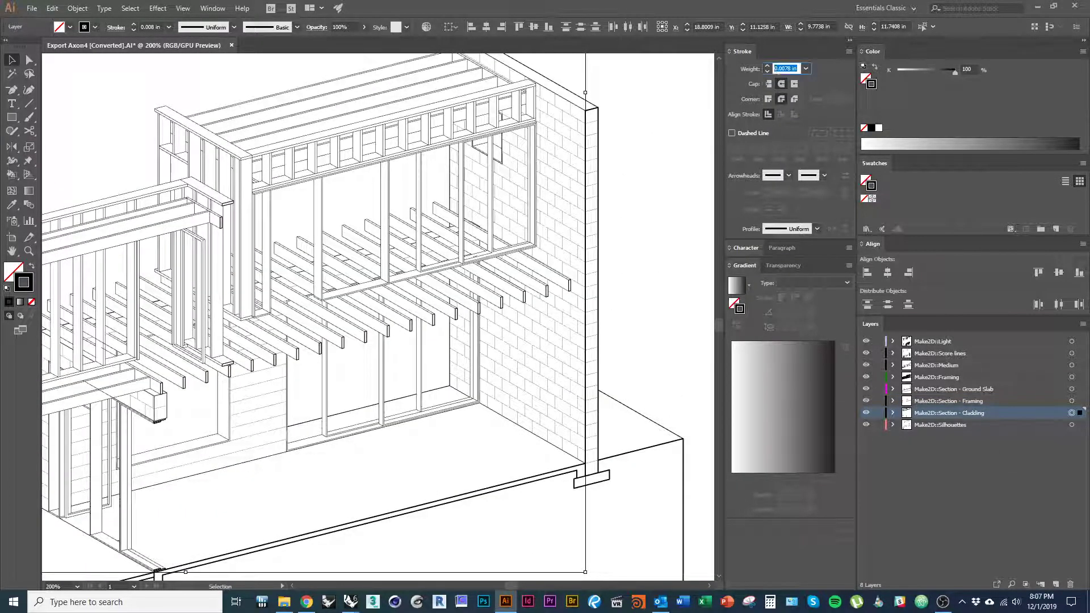
text(.006)
key(Return)
click(645, 186)
alt+scroll(586, 334, down, 2)
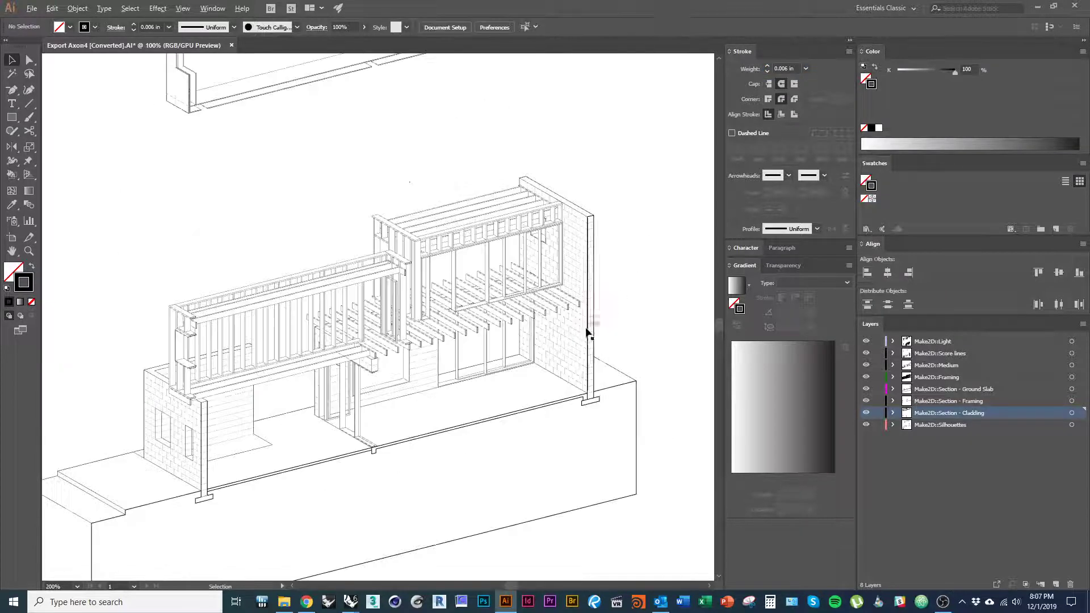
Step: Set the stroke weight of the Make2D::Silhouettes layer's linework to 0.008 in and deselect it
drag(382, 204, 402, 394)
alt+scroll(224, 267, up, 4)
alt+scroll(190, 369, up, 2)
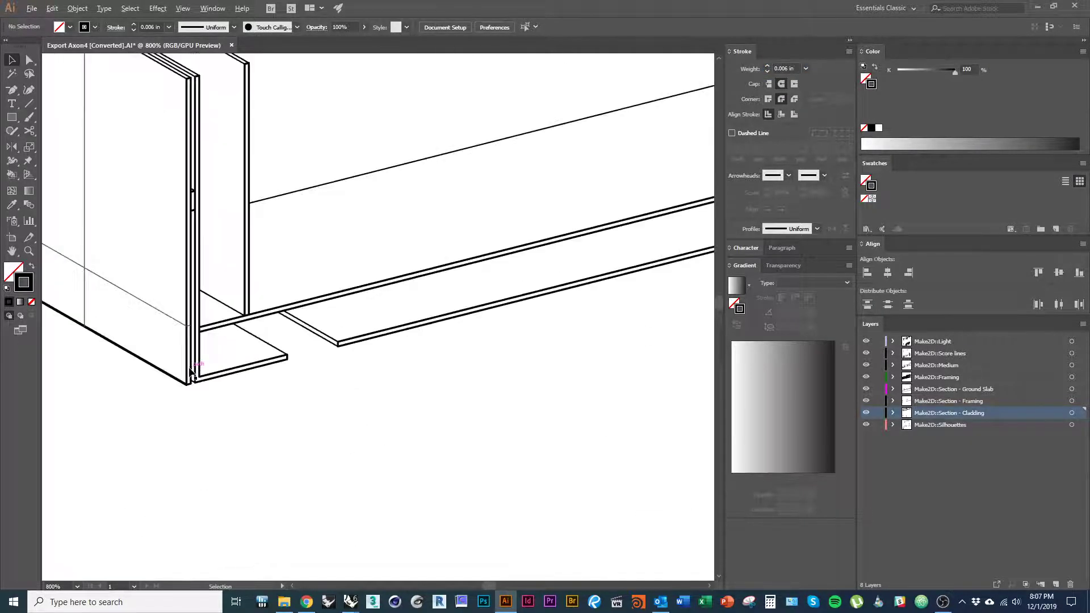
drag(293, 445, 413, 491)
alt+scroll(273, 478, down, 1)
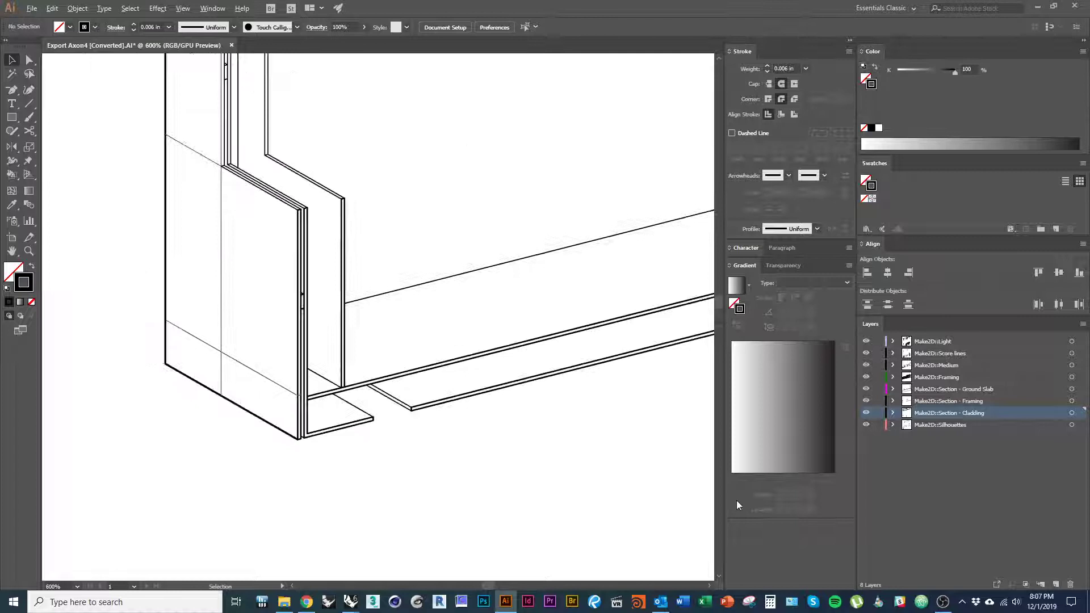
click(1072, 426)
click(789, 68)
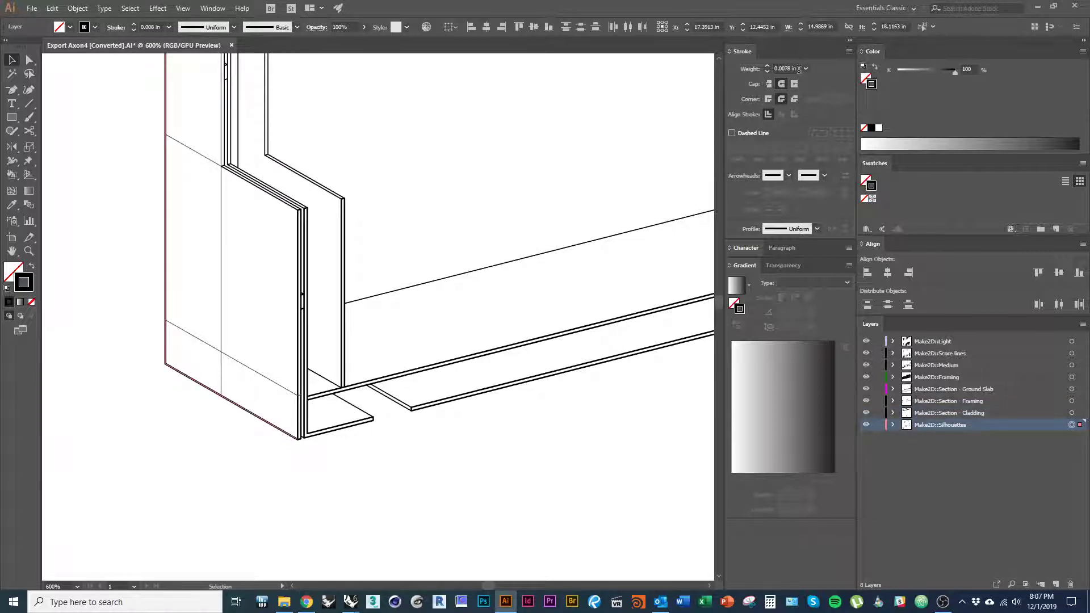
text(.008)
key(Return)
click(275, 462)
alt+scroll(274, 463, down, 1)
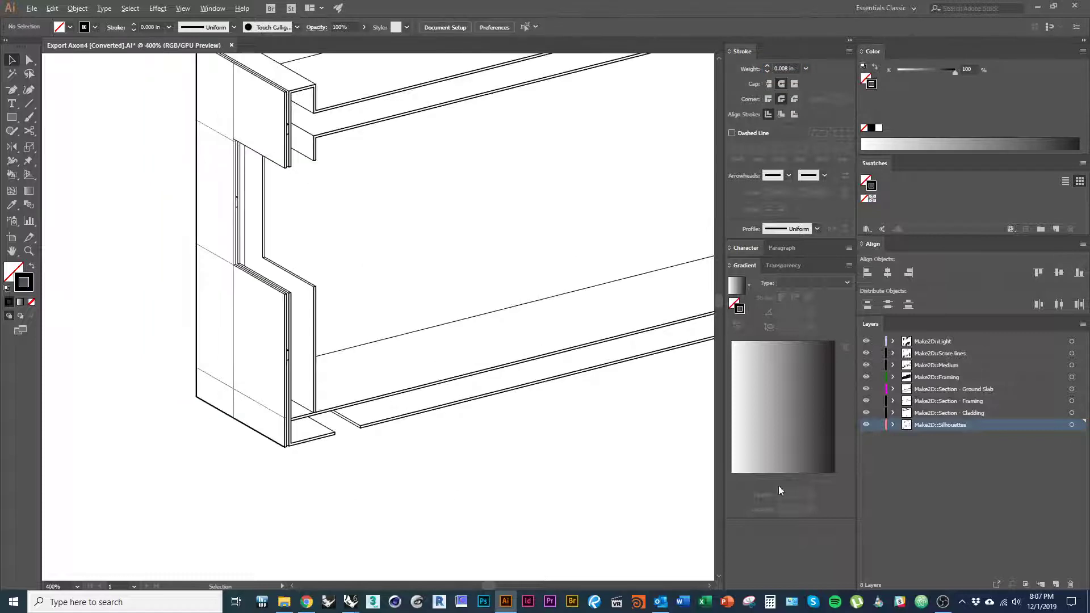
Step: Increase the stroke weight of the Make2D::Section - Cladding layer's linework to 0.009 in, check it up close and deselect it
click(1071, 413)
click(786, 69)
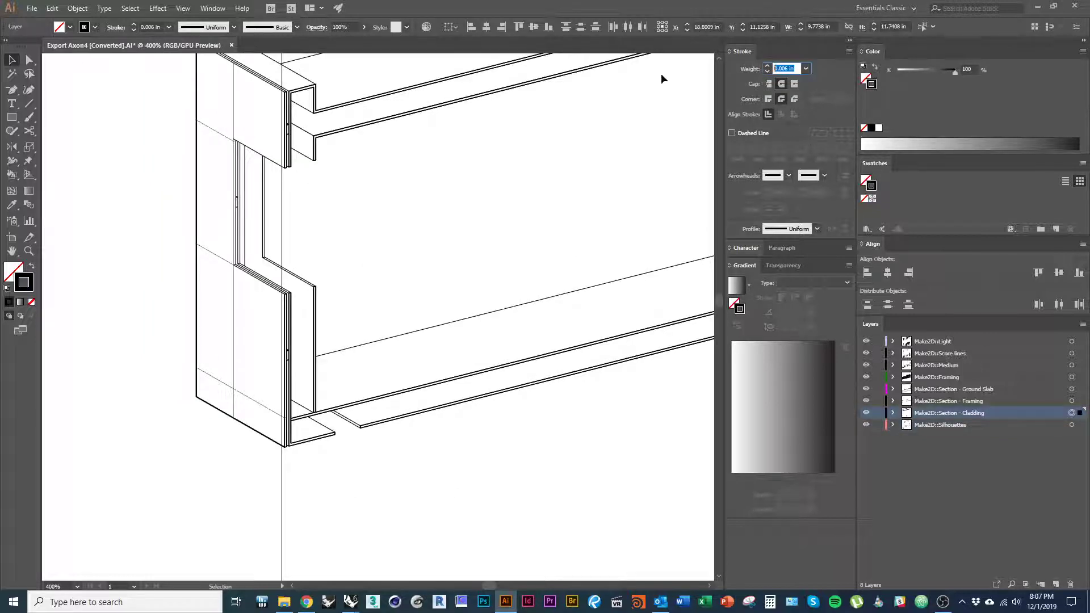
key(BackSpace)
text(.009)
key(Return)
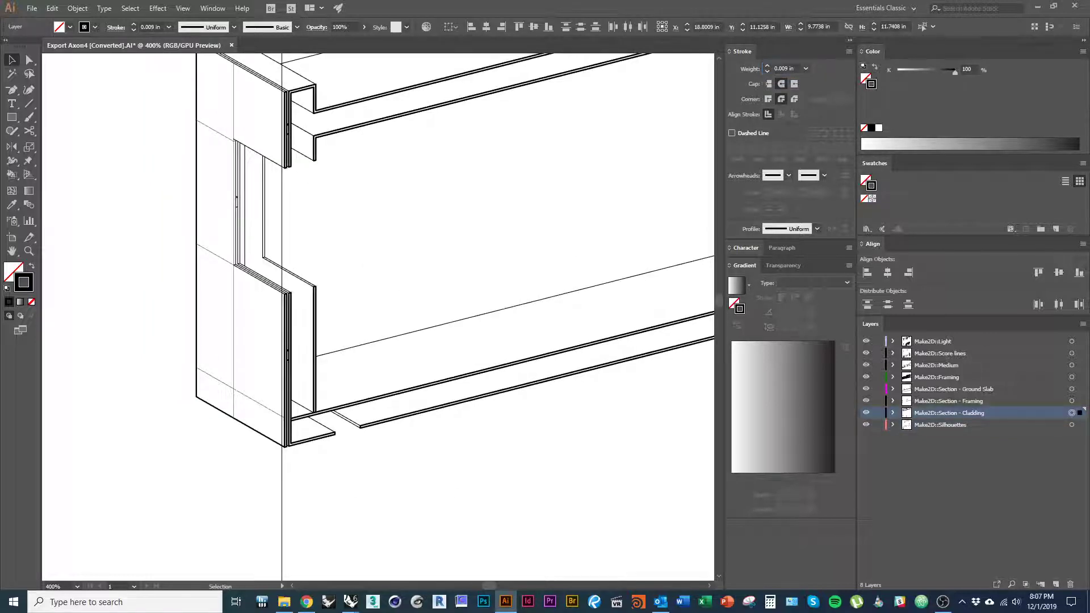
alt+scroll(293, 301, up, 4)
alt+scroll(227, 329, down, 2)
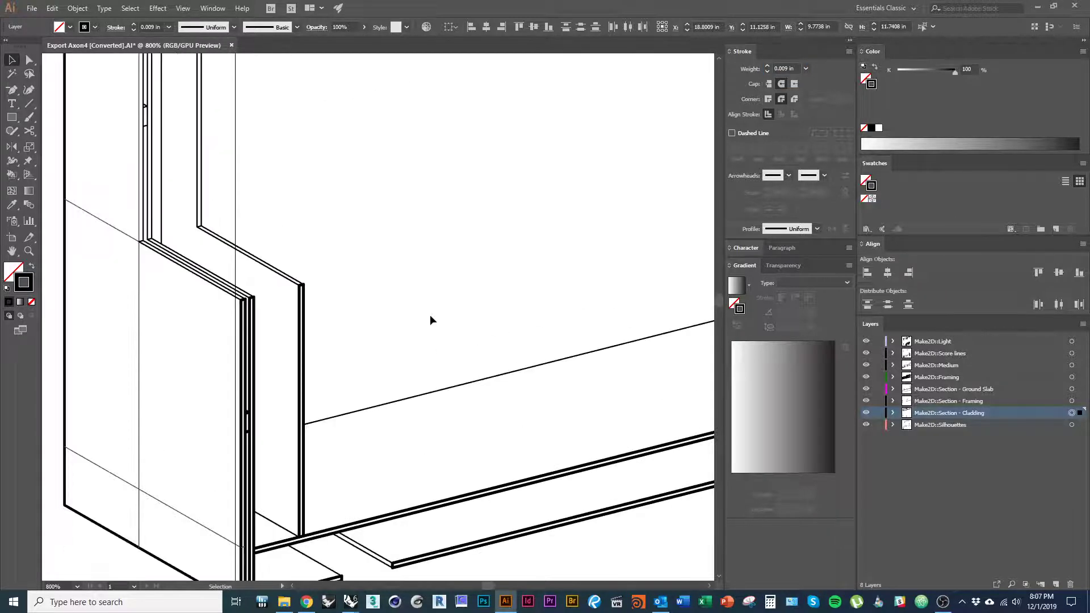
click(430, 314)
Step: Increase the stroke weight of the Make2D::Section - Framing layer's linework to 0.012 in
alt+scroll(184, 340, down, 3)
drag(341, 458, 298, 218)
drag(511, 528, 448, 328)
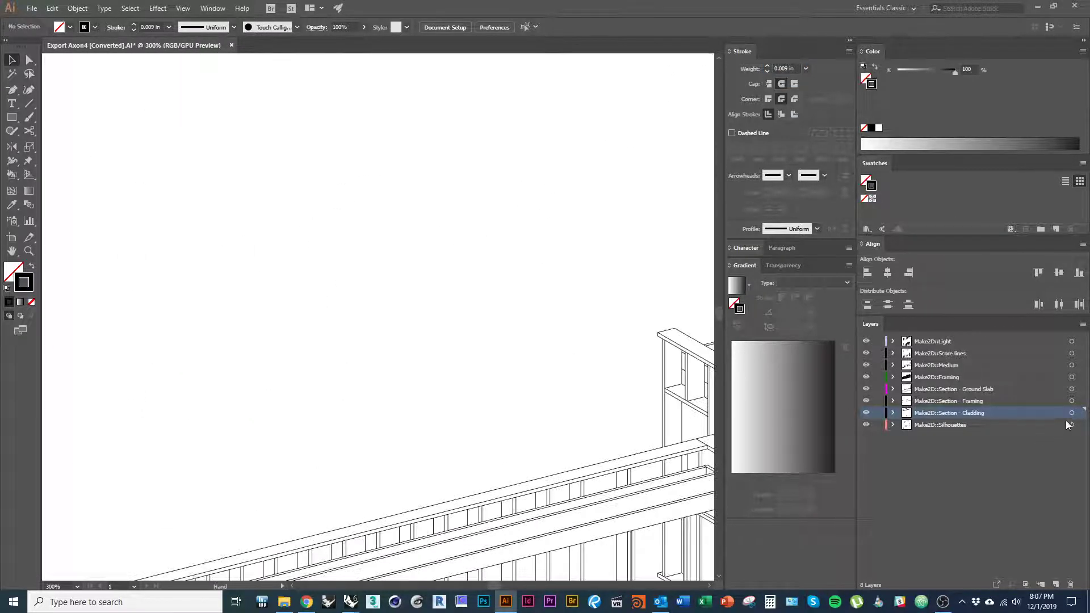
click(1071, 401)
click(783, 68)
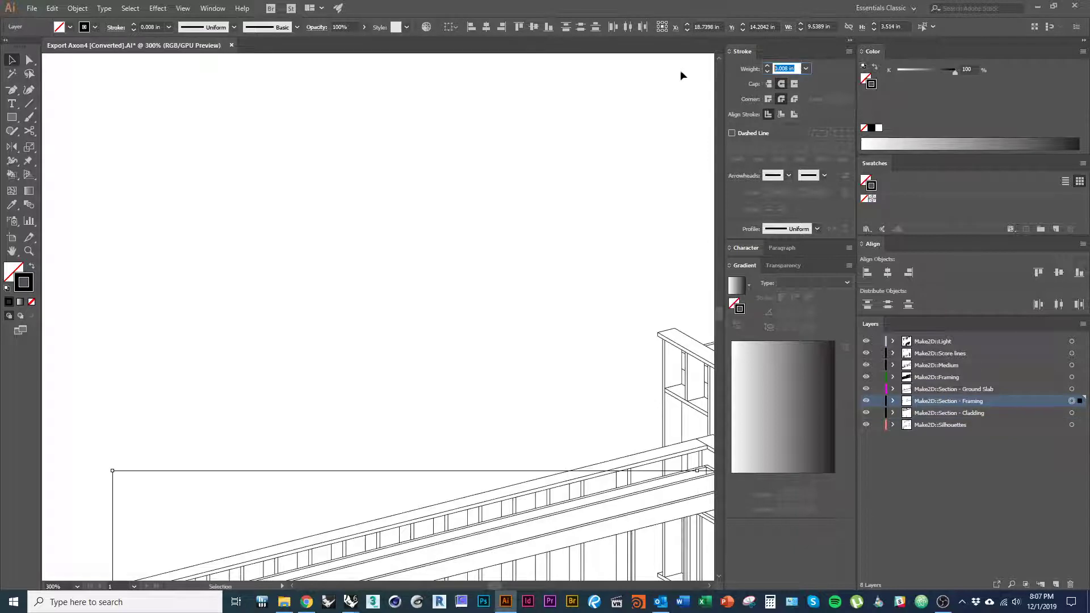
text(0.12)
key(Return)
alt+scroll(461, 266, down, 2)
drag(586, 453, 420, 343)
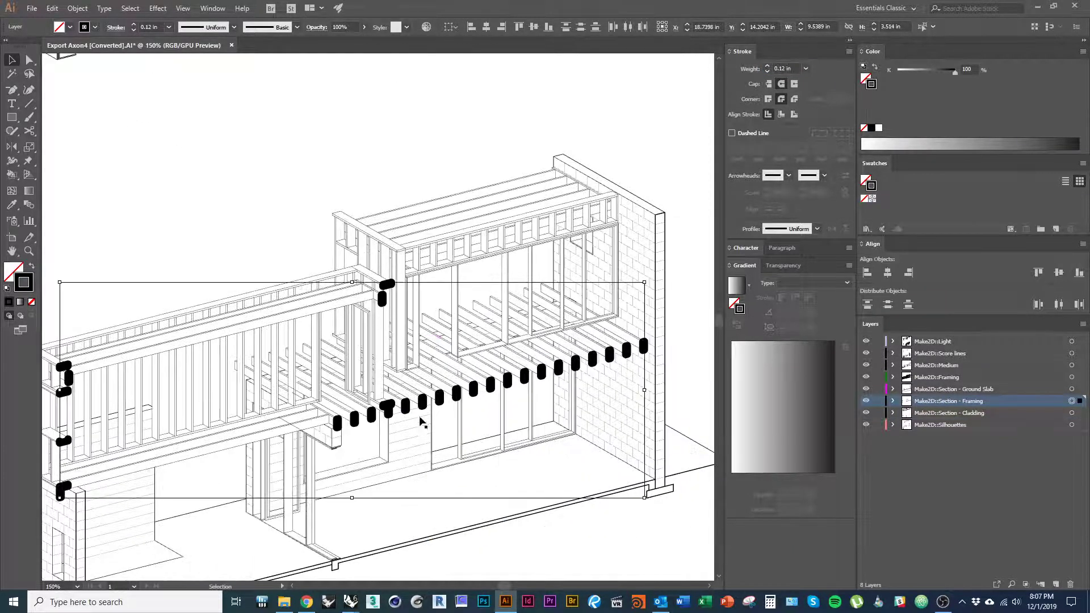
click(792, 68)
text(.012)
key(Return)
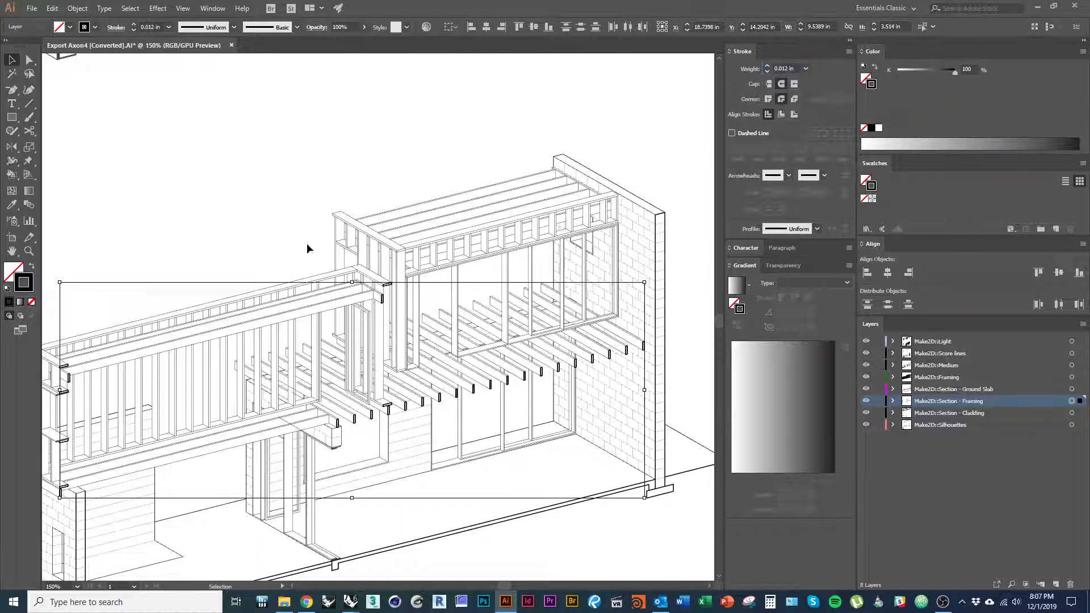
drag(535, 421, 487, 408)
click(1024, 490)
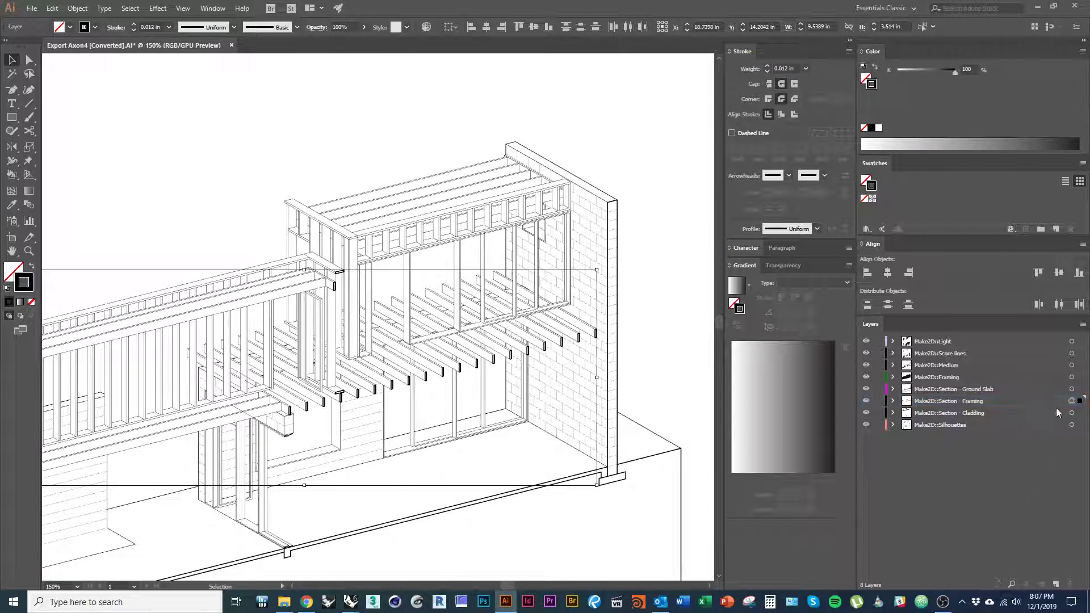
Step: Increase the stroke weight of the Make2D::Section - Ground Slab layer's linework to 0.018 in and deselect it
click(1071, 390)
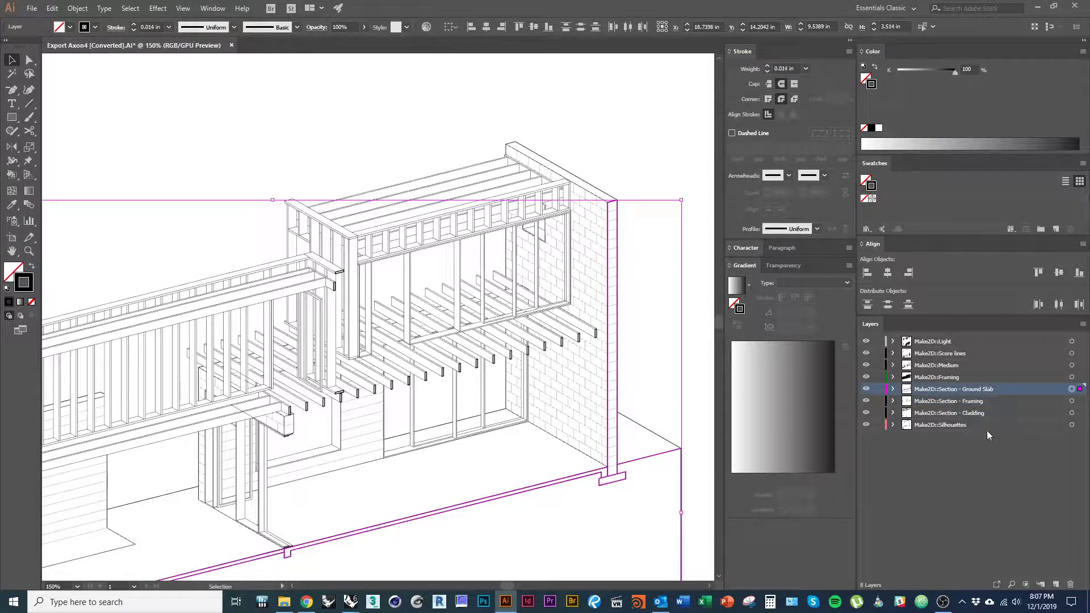
click(796, 68)
text(.01)
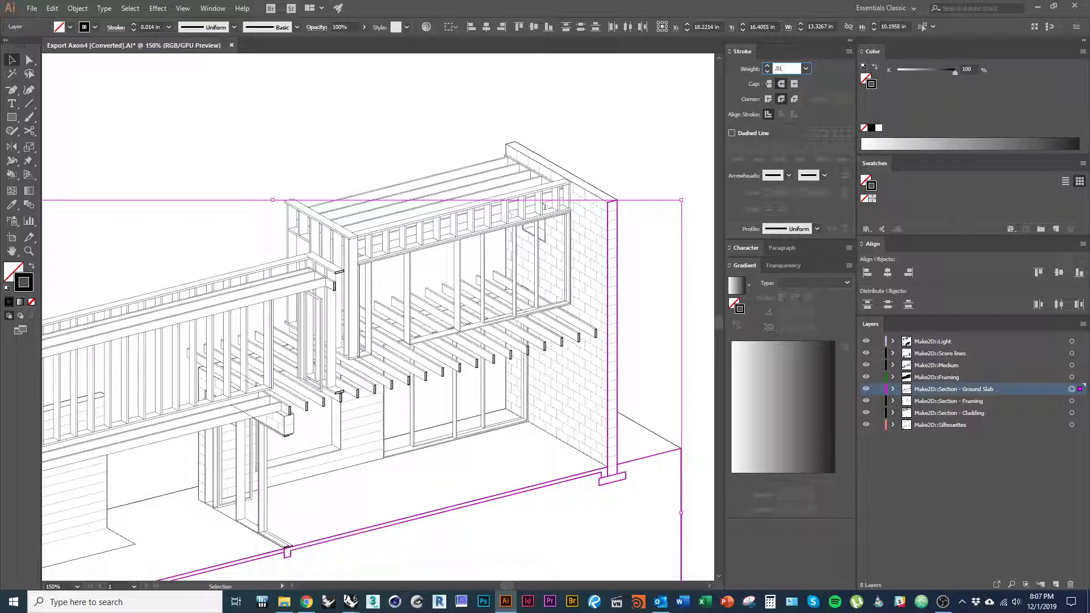
text(6)
key(Return)
click(794, 69)
key(BackSpace)
text(.018)
key(Return)
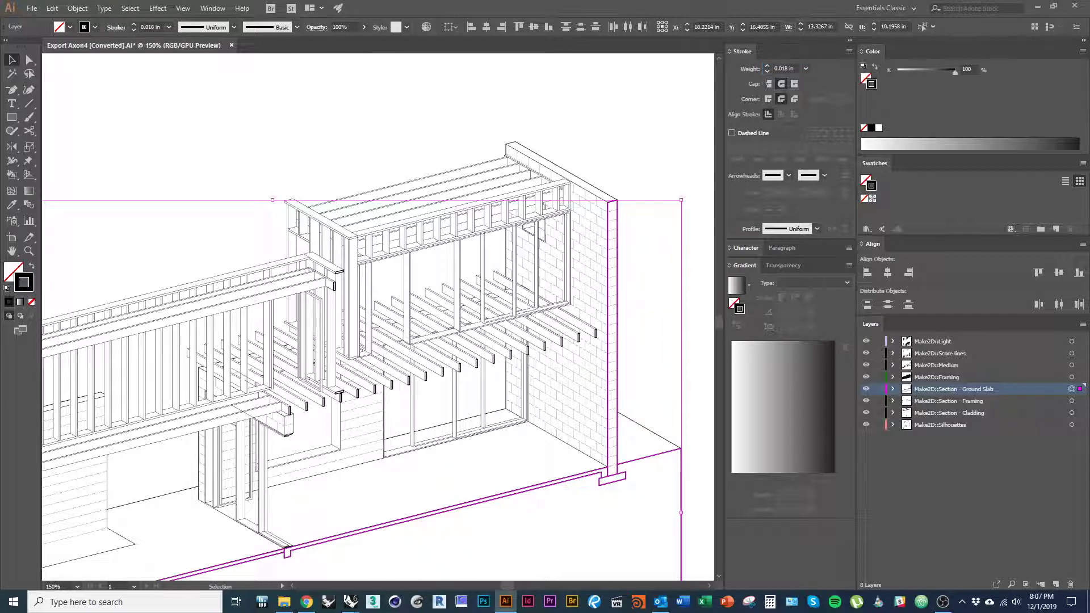
click(540, 132)
Step: Match the base line of the horizontally scored interior wall to the wall's vertical corner edge with the Eyedropper, giving a 0.008 in black stroke
alt+scroll(448, 233, down, 1)
drag(271, 299, 340, 304)
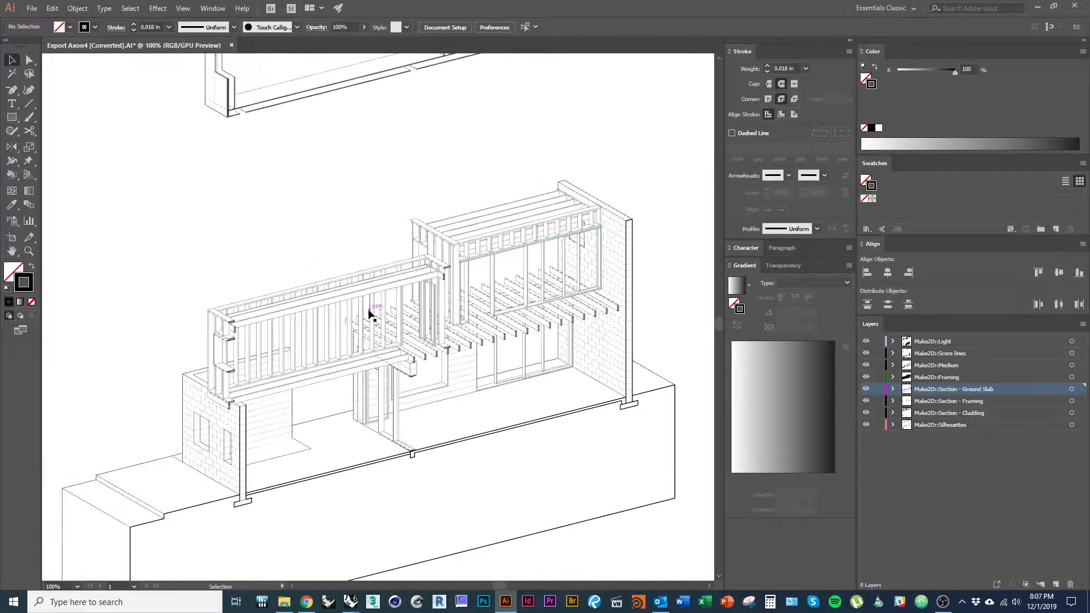
alt+scroll(454, 320, down, 1)
drag(480, 473, 409, 419)
alt+scroll(317, 389, up, 4)
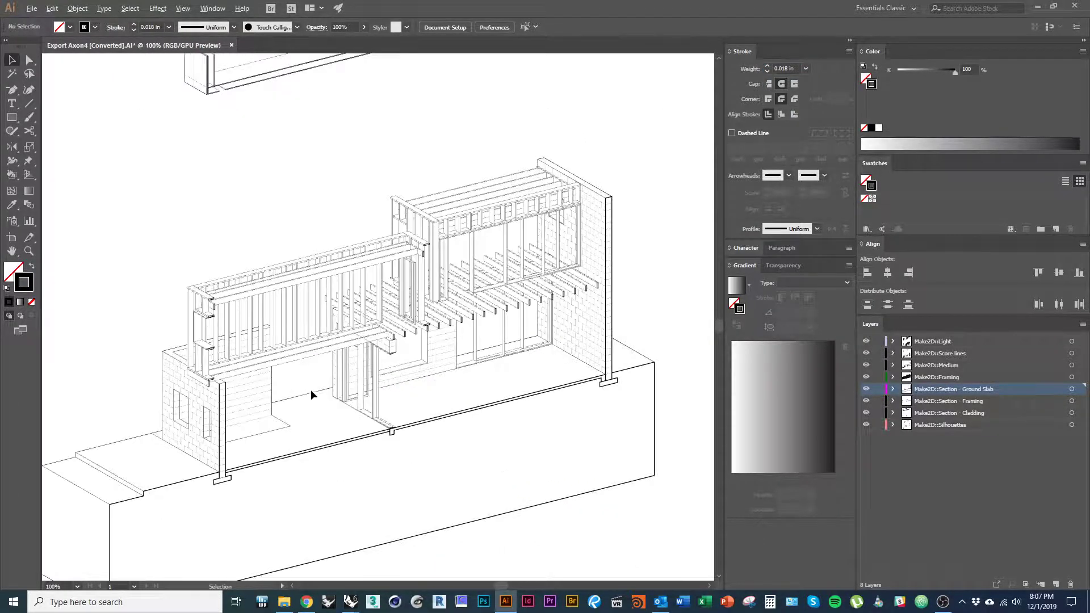
click(247, 398)
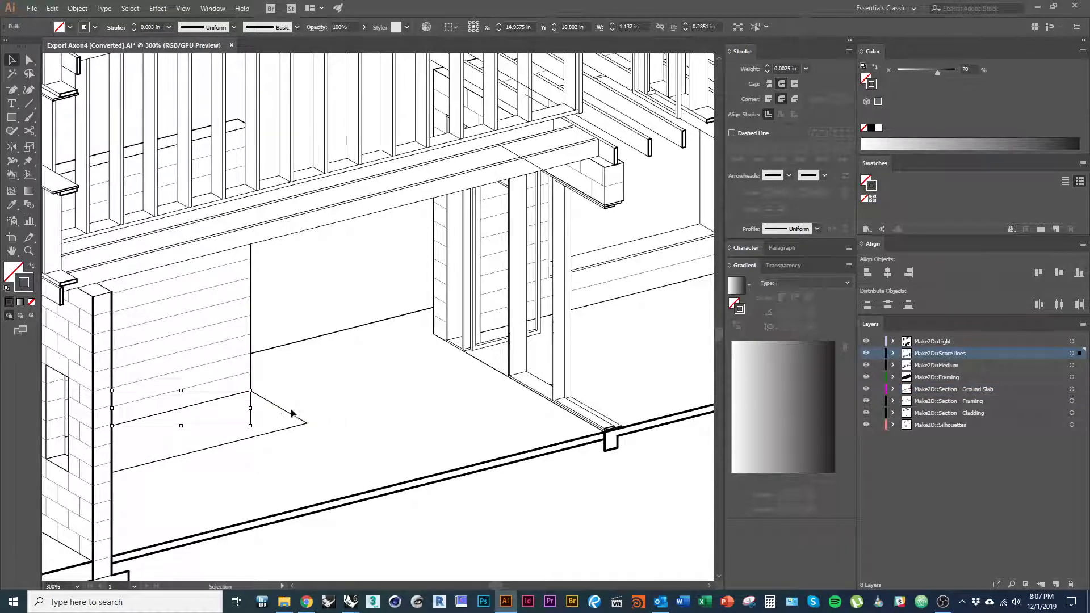
key(i)
click(251, 372)
key(v)
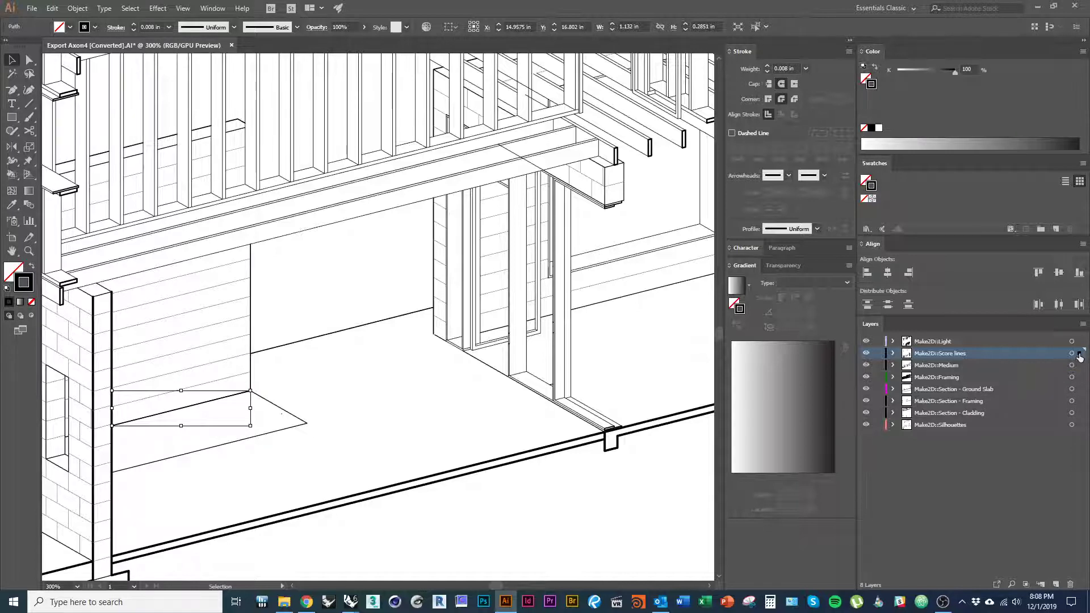
Step: Move the wall's base line from the Make2D::Score lines layer to the Make2D::Medium layer and deselect it
drag(1079, 355, 1079, 366)
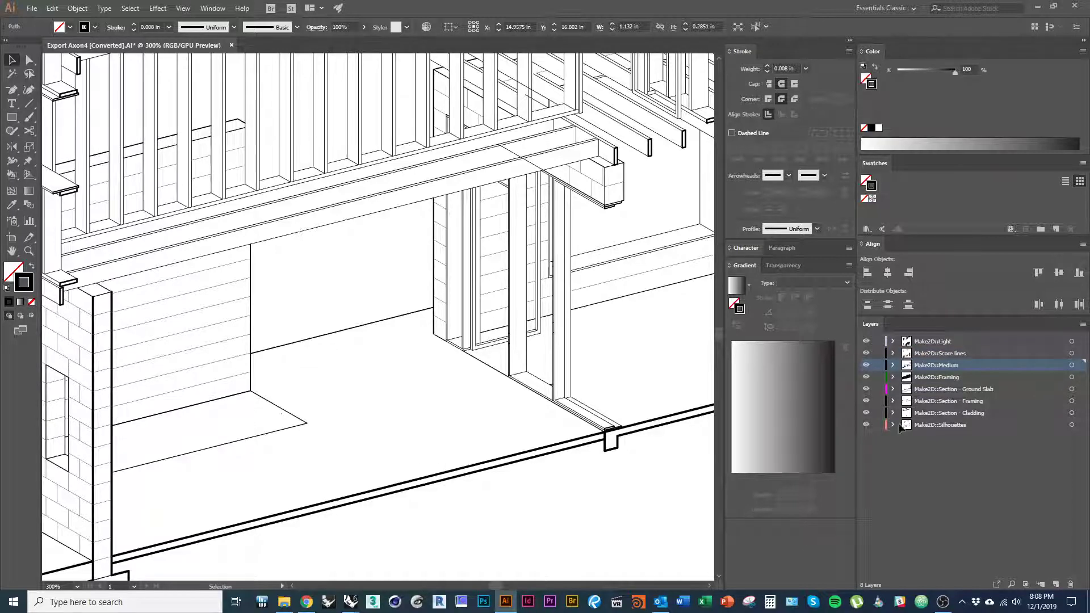
click(1071, 365)
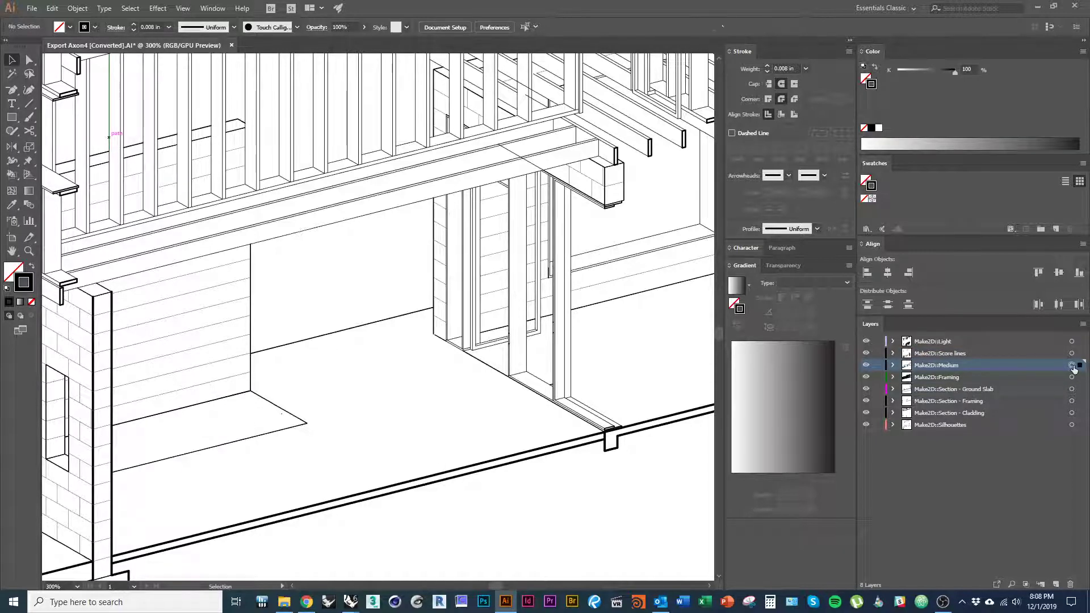
click(512, 536)
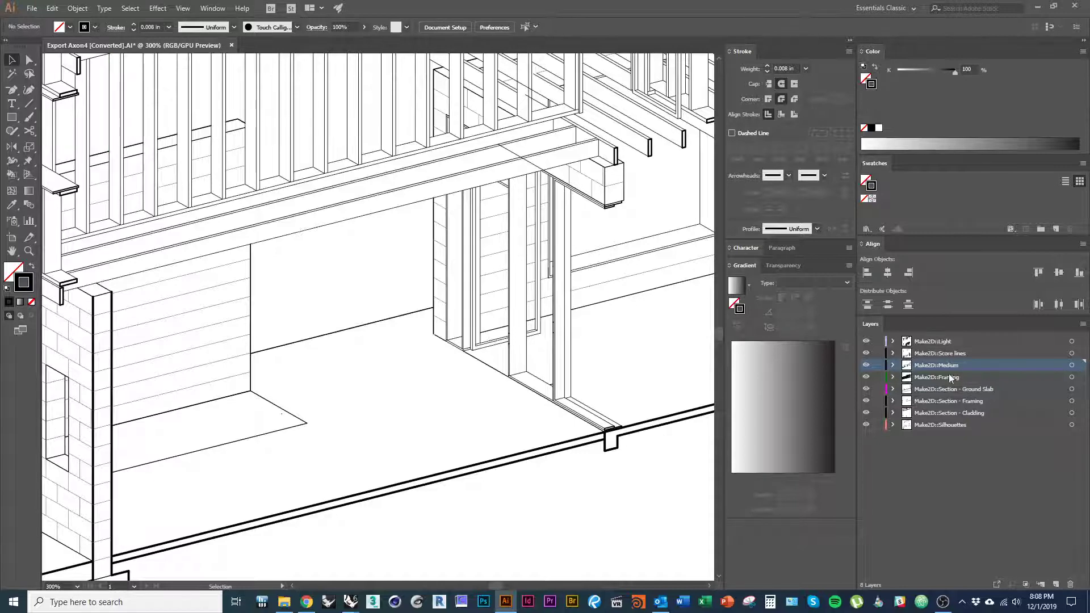
Step: Move the scored interior wall's base line to the Make2D::Medium layer, set its stroke weight to 0.006 in and deselect it
ctrl+click(237, 394)
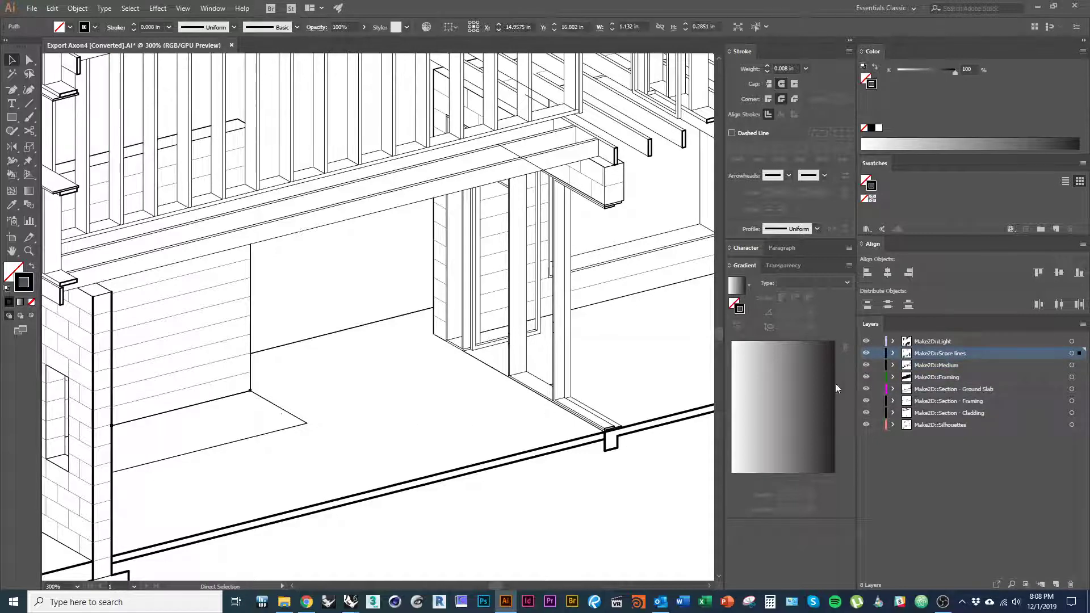
click(1072, 369)
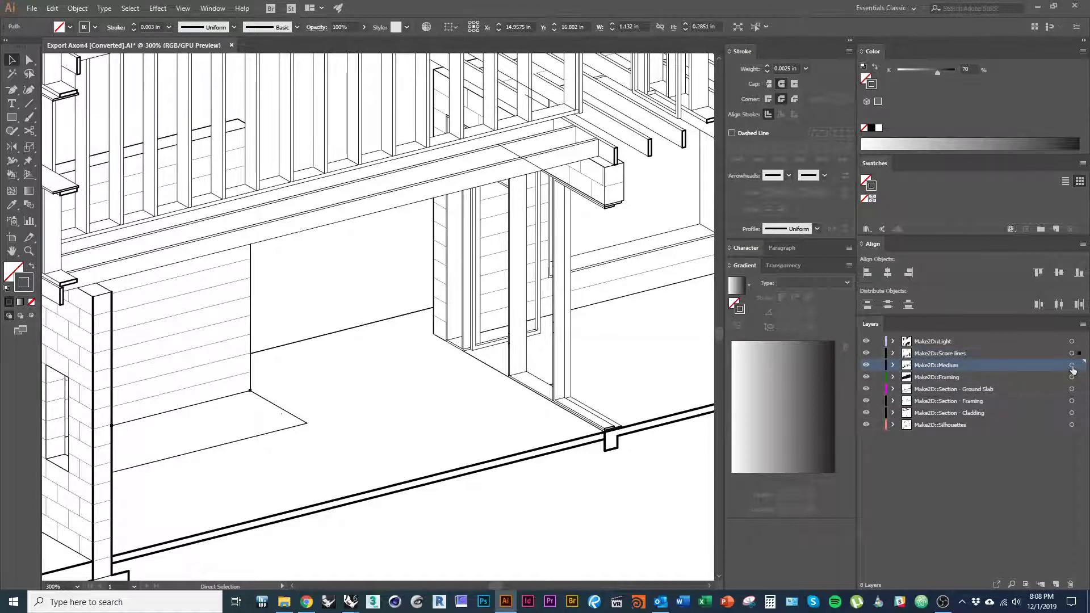
click(1072, 365)
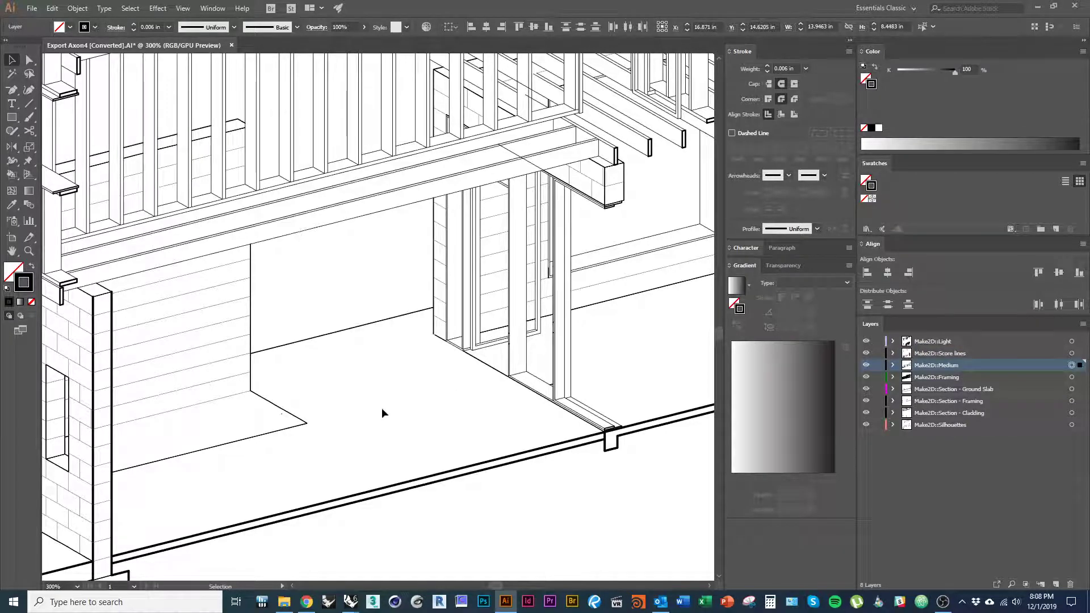
click(235, 396)
drag(1078, 353, 1078, 365)
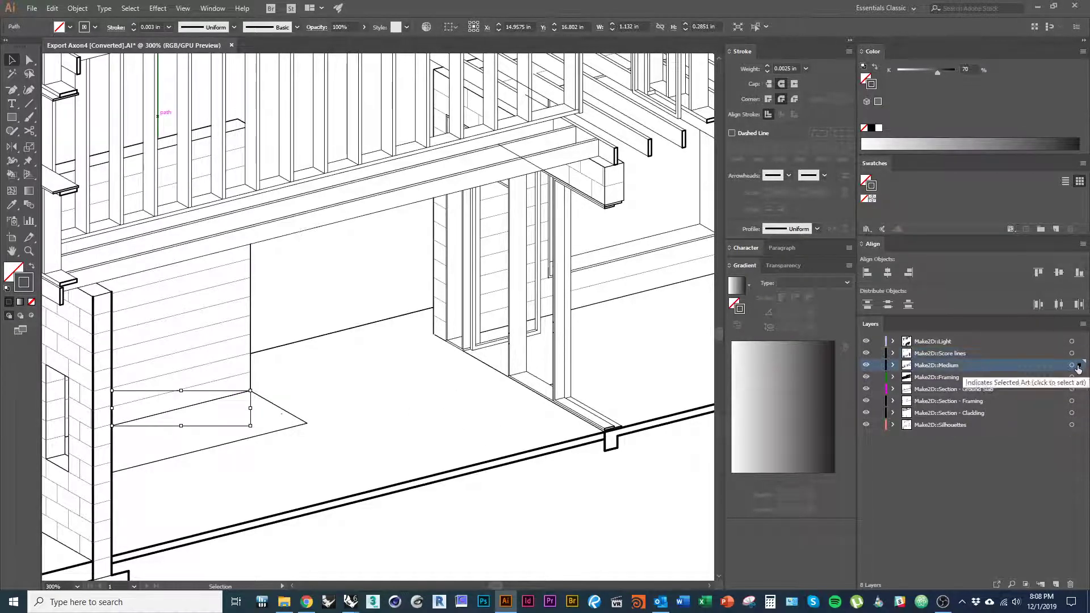
click(798, 68)
text(.006)
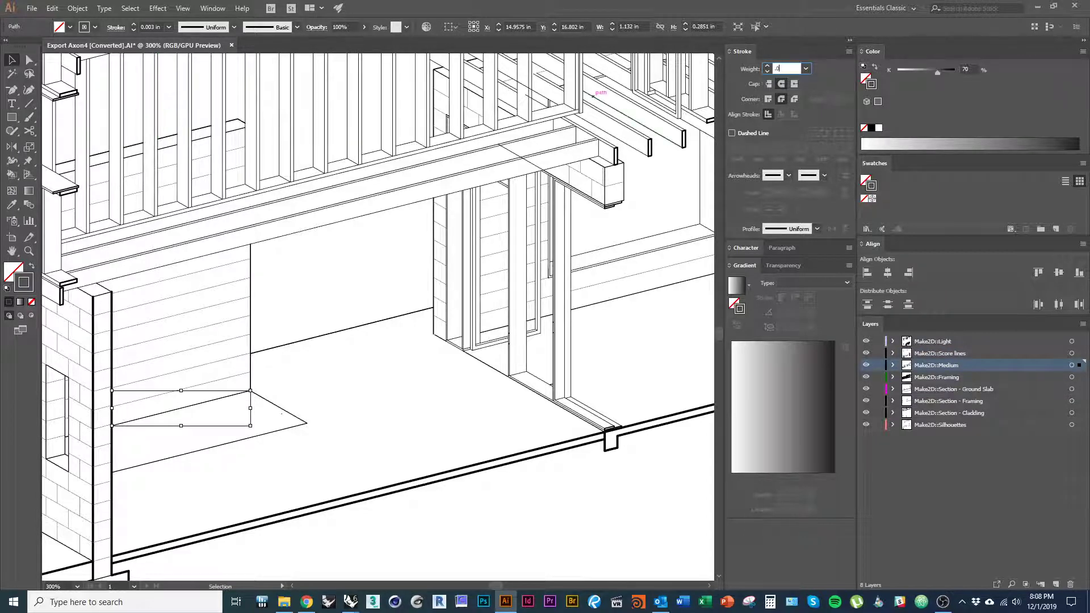
key(Return)
click(382, 392)
Step: Duplicate the upper cladding section axon and place the copy directly above the original, outside the artboard
alt+scroll(375, 397, down, 3)
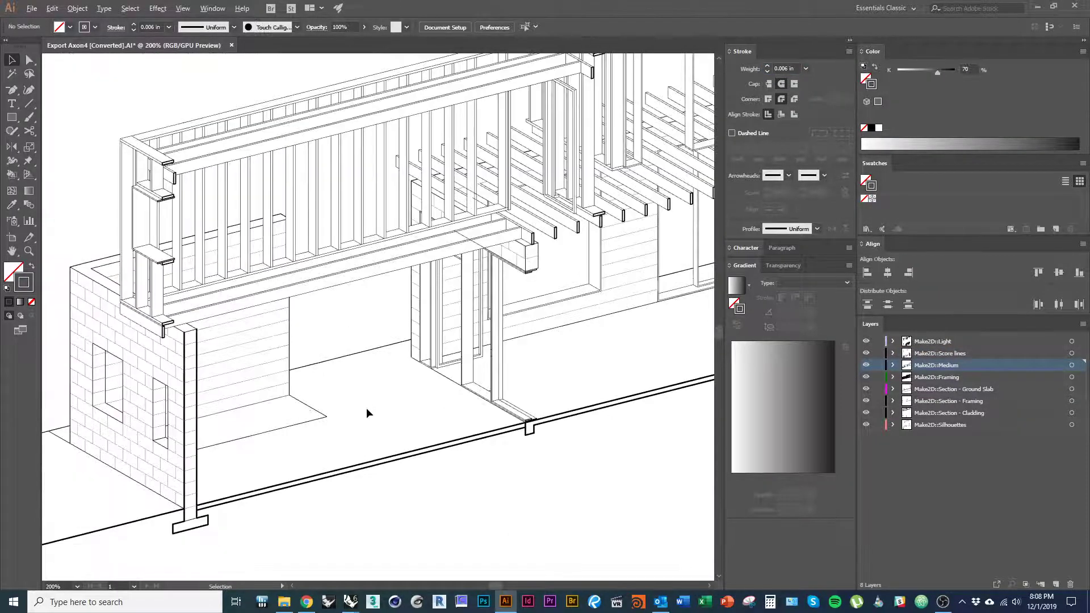
mouse_move(326, 481)
mouse_down()
mouse_move(479, 430)
mouse_move(537, 384)
mouse_move(398, 347)
mouse_up()
alt+scroll(397, 346, down, 1)
scroll(318, 414, up, 6)
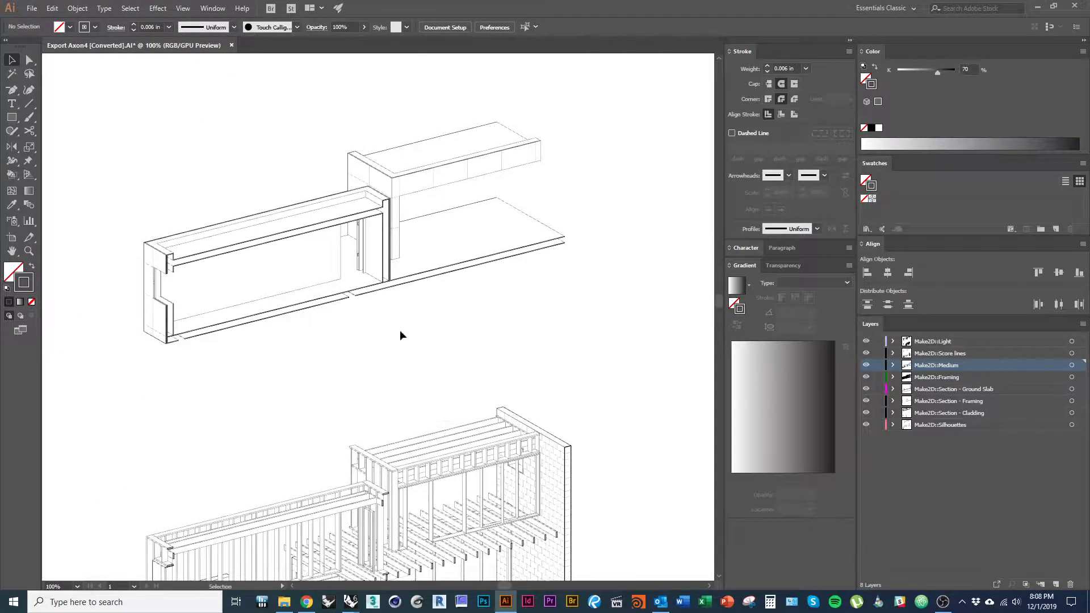
alt+scroll(414, 434, down, 1)
scroll(414, 434, up, 3)
drag(512, 476, 182, 319)
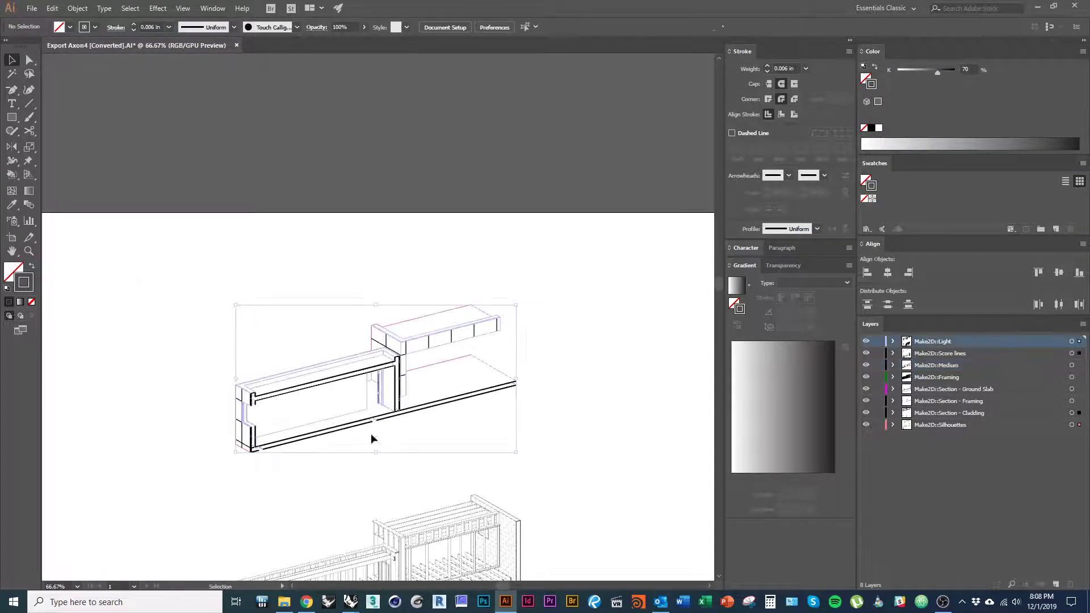
drag(390, 447, 362, 404)
mouse_move(330, 436)
mouse_down()
mouse_move(340, 258)
mouse_move(341, 431)
mouse_move(388, 450)
mouse_move(370, 398)
mouse_move(370, 287)
mouse_up()
scroll(549, 312, up, 3)
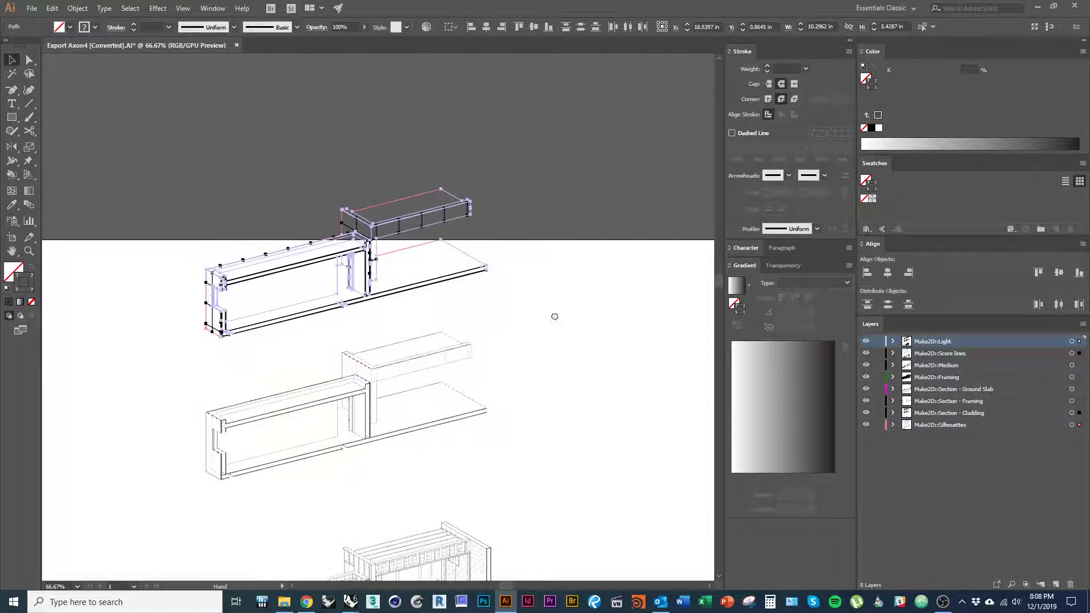
shift+drag(376, 355, 380, 221)
Step: Review the framing axon below and the duplicated cladding linework above the artboard
alt+scroll(343, 318, down, 1)
drag(346, 440, 343, 266)
alt+scroll(383, 412, up, 2)
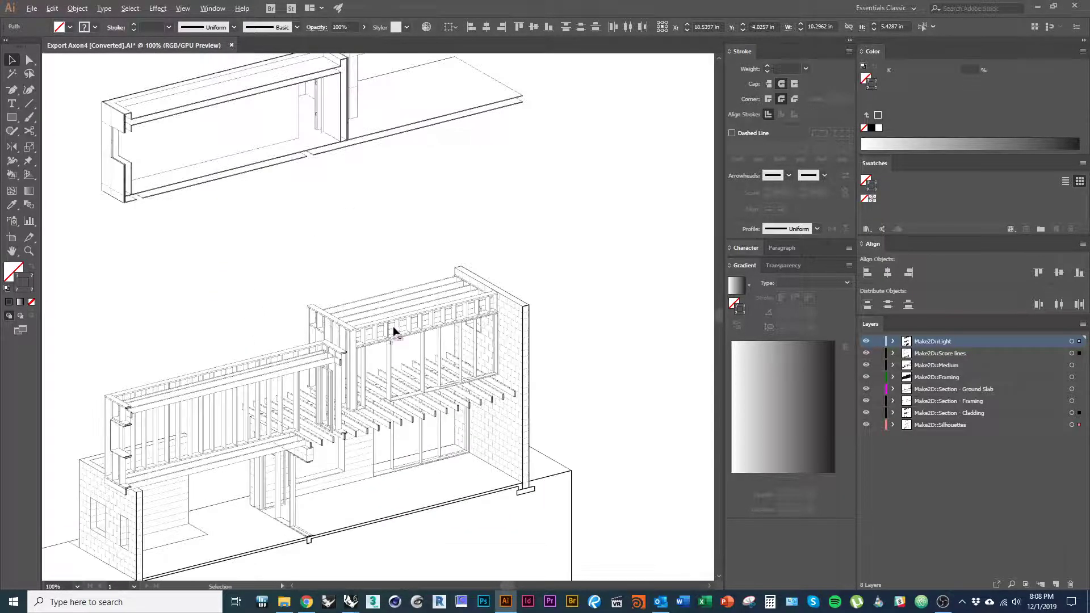
drag(326, 202, 348, 384)
alt+scroll(353, 407, down, 1)
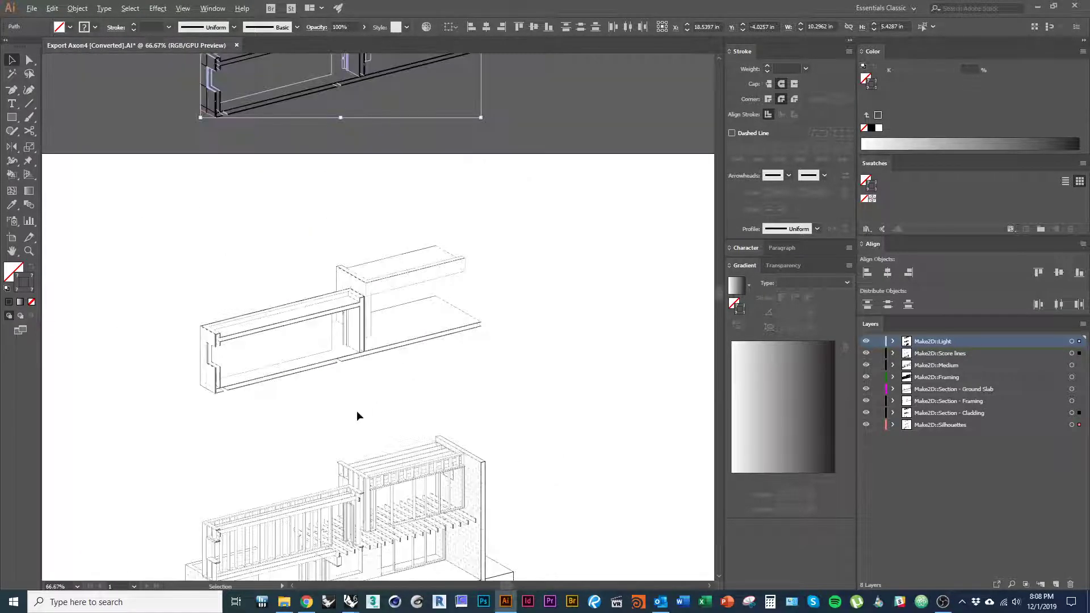
drag(425, 366, 454, 427)
drag(390, 297, 404, 496)
alt+scroll(369, 285, up, 1)
drag(343, 355, 368, 395)
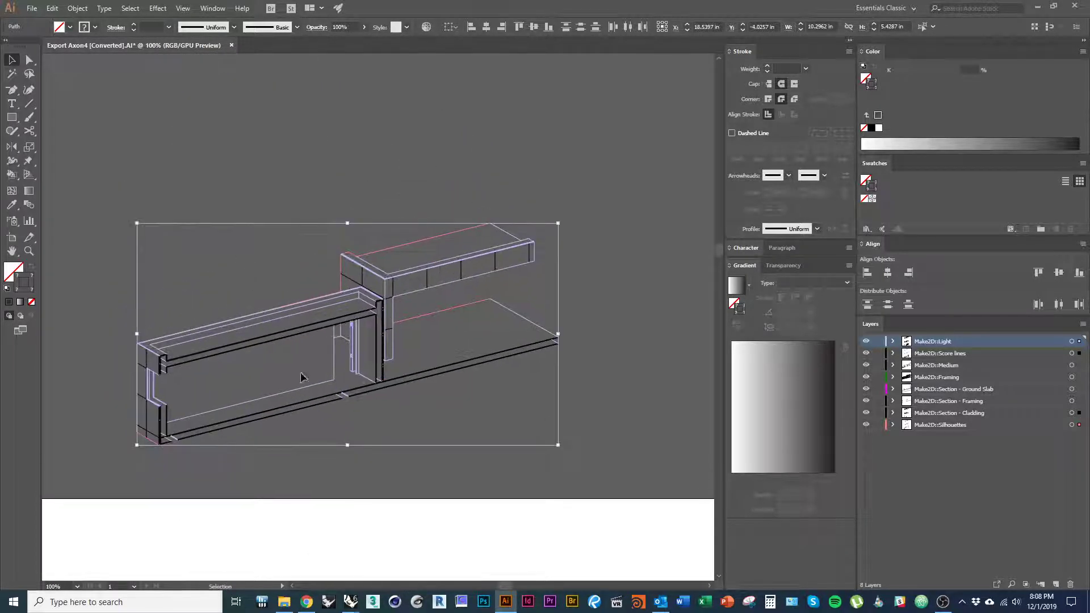
Step: Convert the cladding copy into a Live Paint group and fill all its faces with 70% black
click(15, 225)
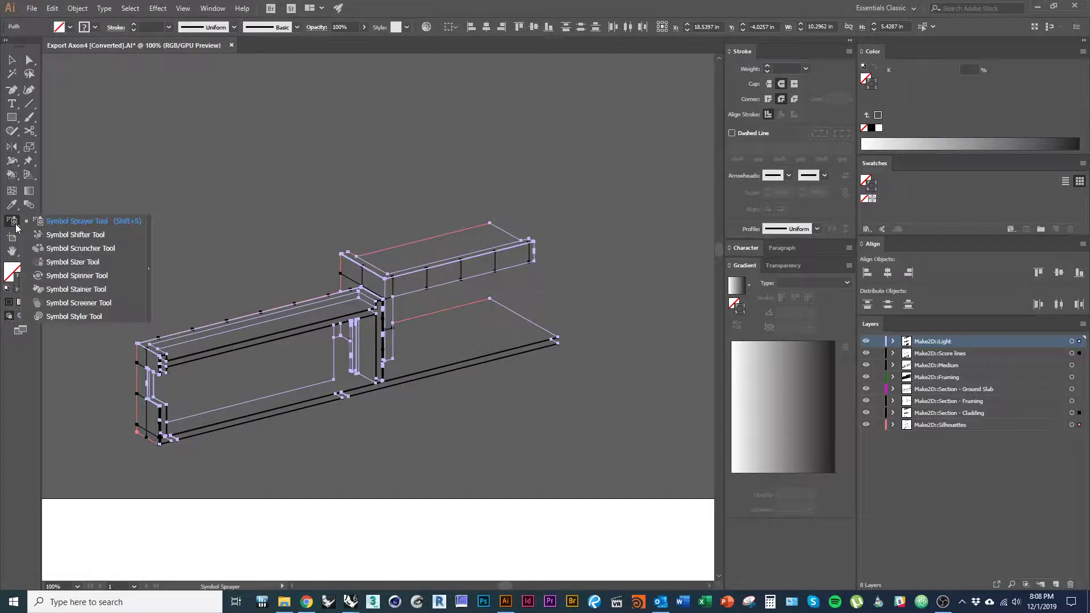
click(13, 179)
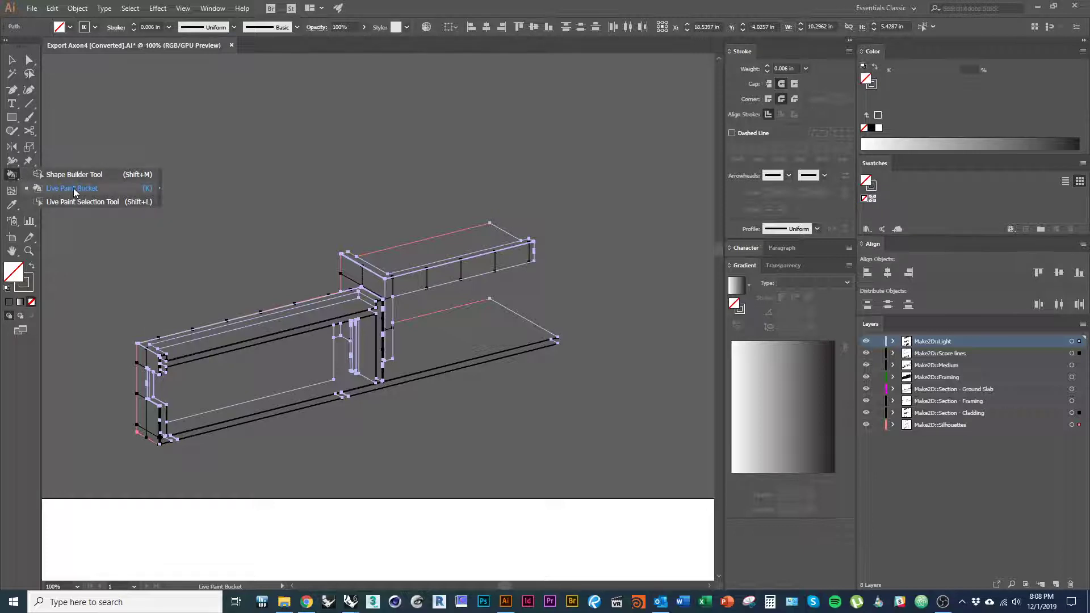
click(48, 189)
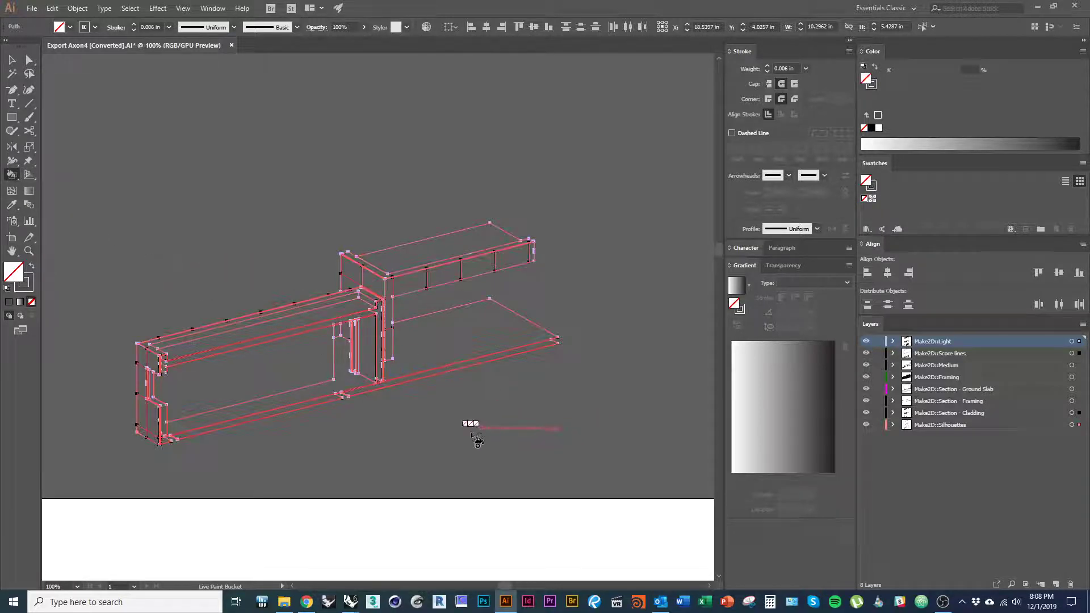
key(shift+x)
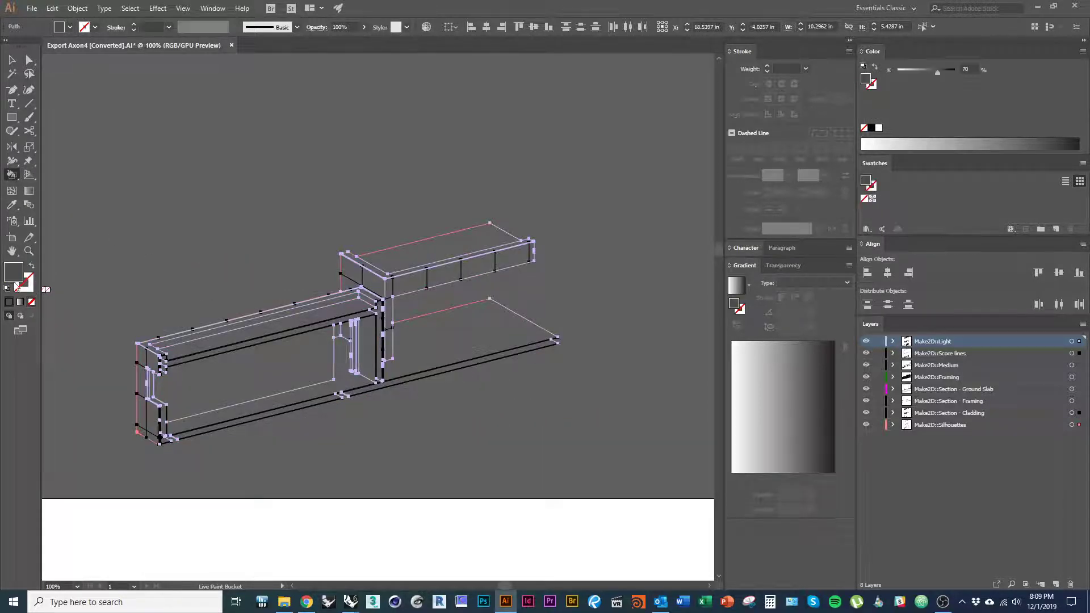
click(283, 418)
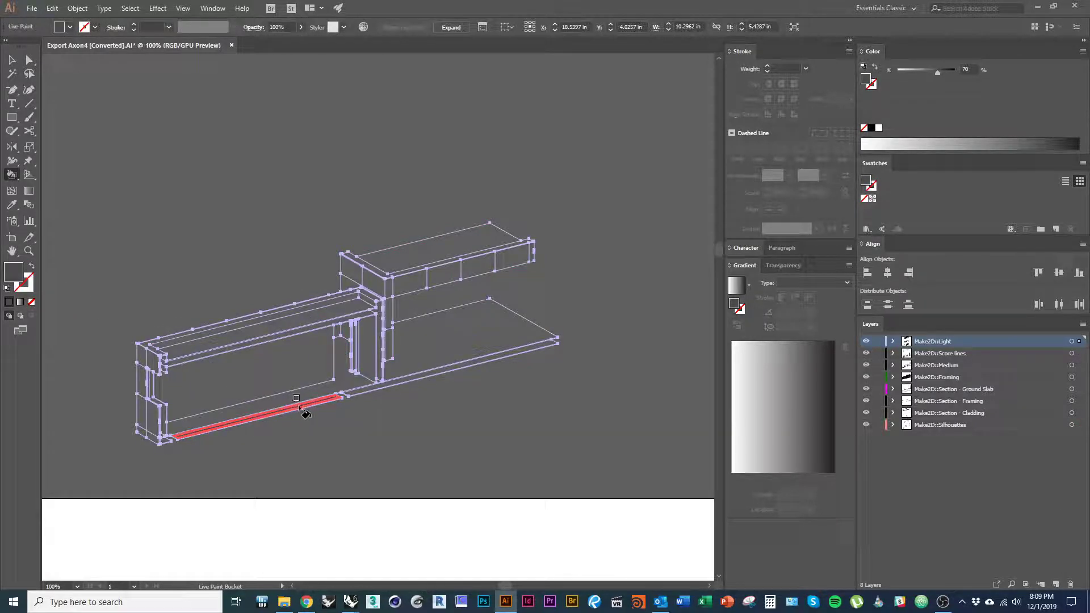
click(319, 391)
double_click(318, 392)
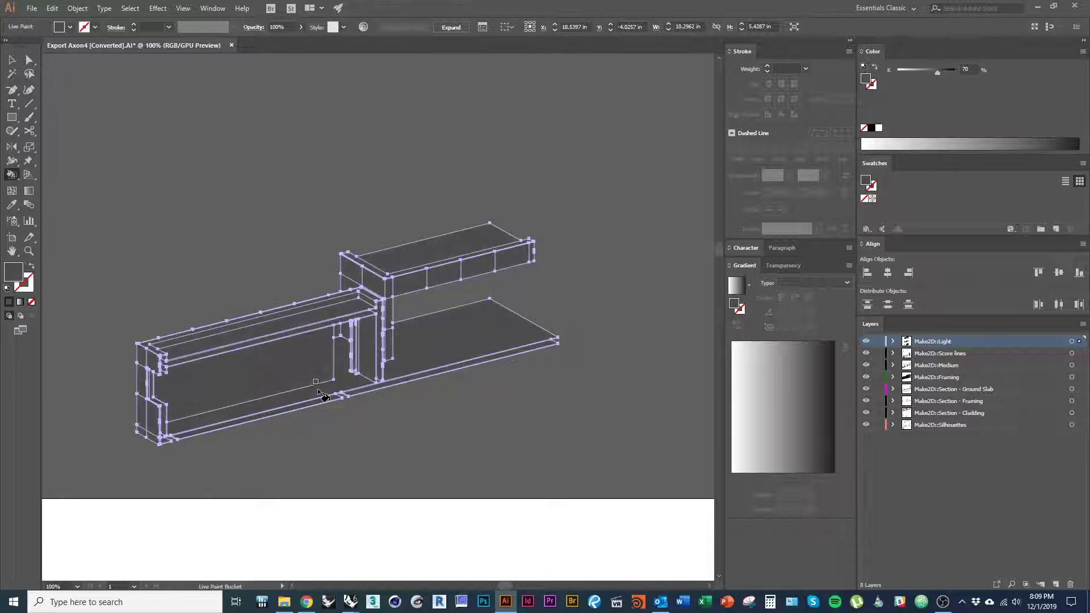
Step: Set the paint to none and clear the small window opening at the back of the copy's enclosed room
alt+scroll(341, 343, up, 2)
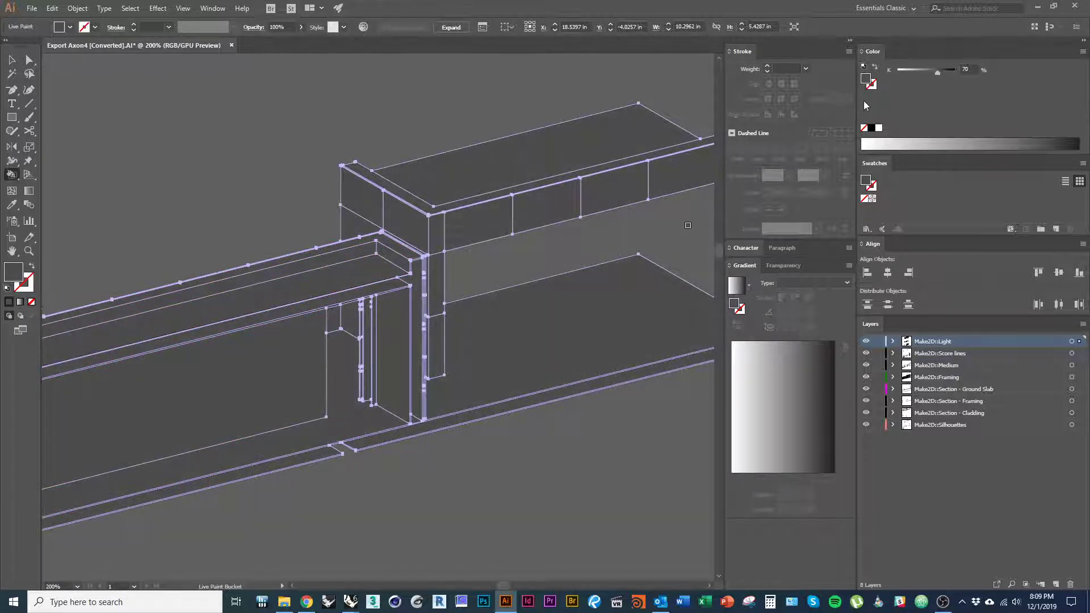
click(864, 127)
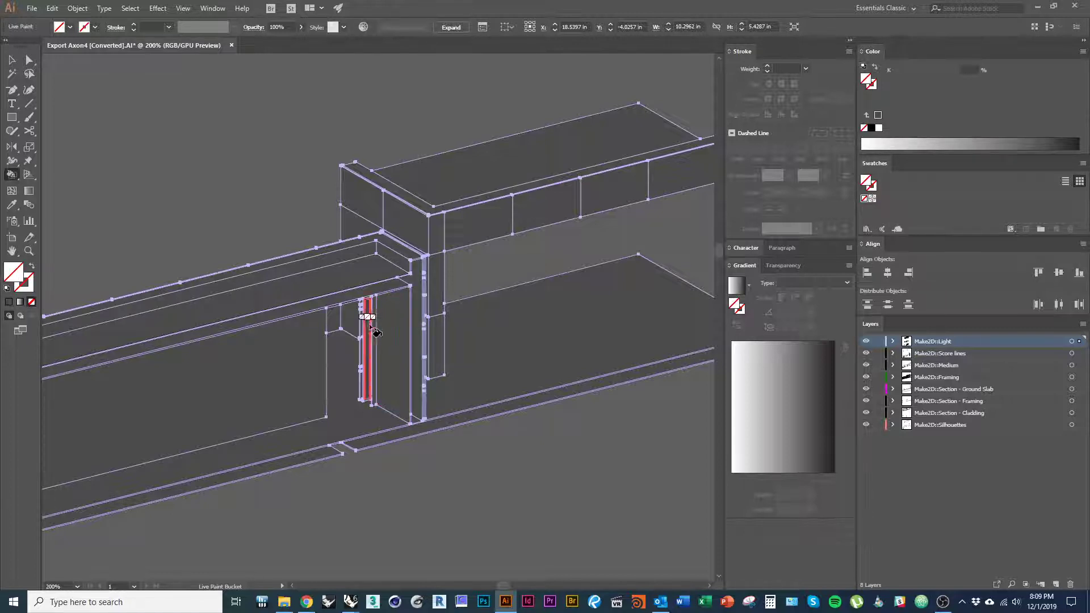
alt+scroll(398, 367, down, 1)
drag(257, 410, 429, 359)
alt+scroll(178, 373, down, 1)
drag(521, 446, 456, 455)
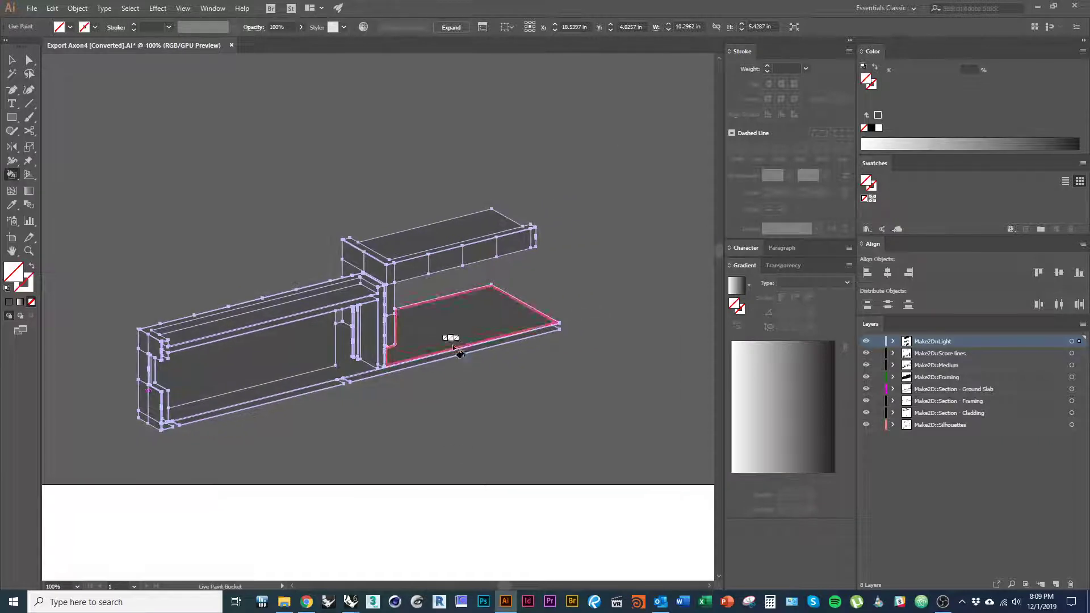
alt+scroll(505, 274, up, 2)
alt+scroll(416, 280, down, 2)
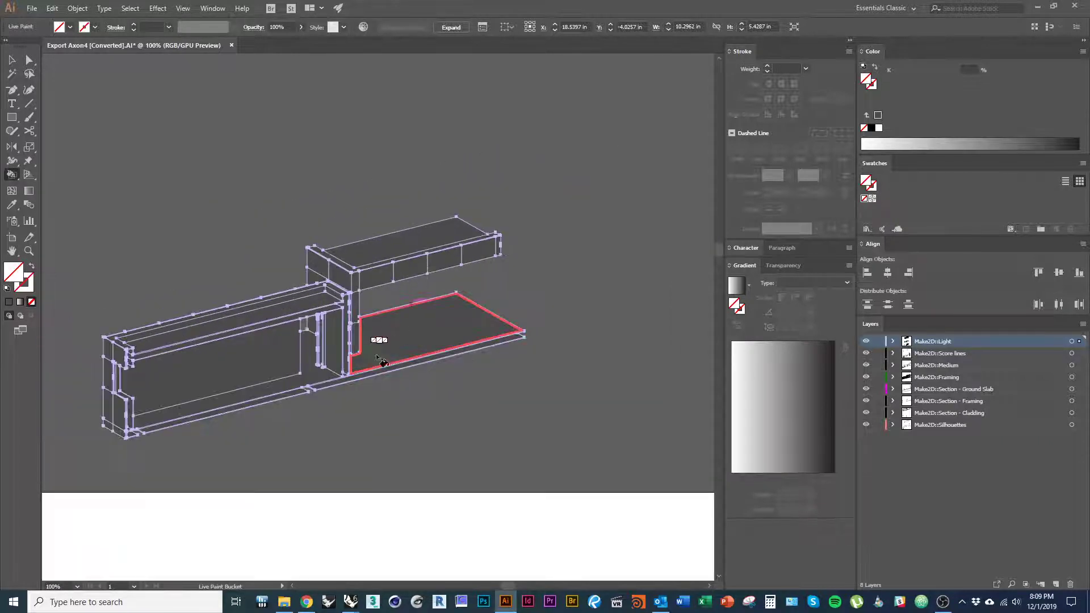
Step: Remove the stroke from the whole Live Paint group, keeping only its filled faces
key(v)
alt+scroll(349, 320, down, 1)
scroll(370, 440, down, 2)
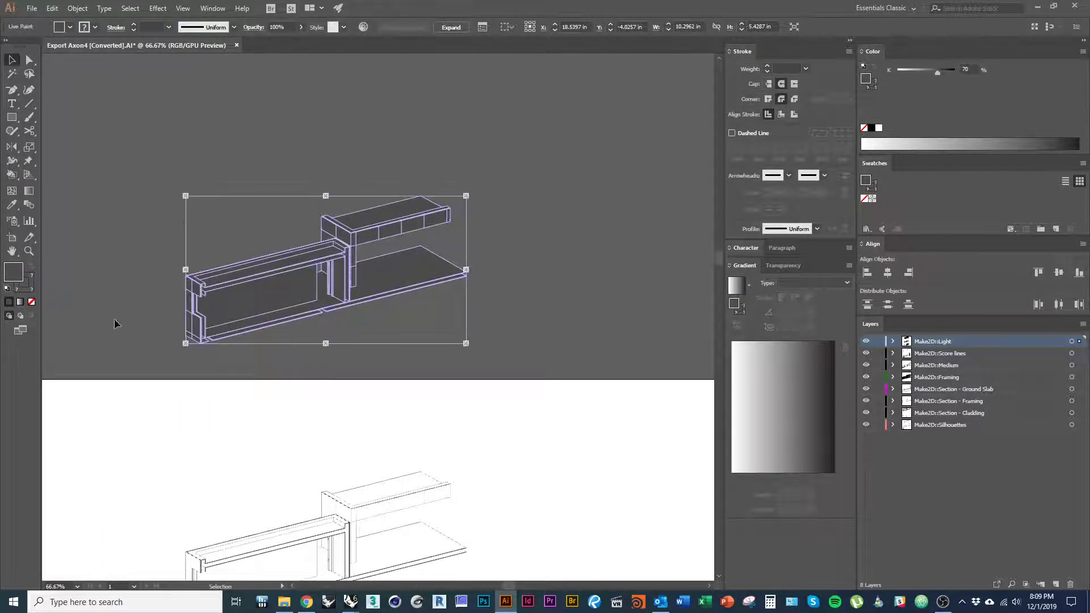
click(28, 285)
click(31, 303)
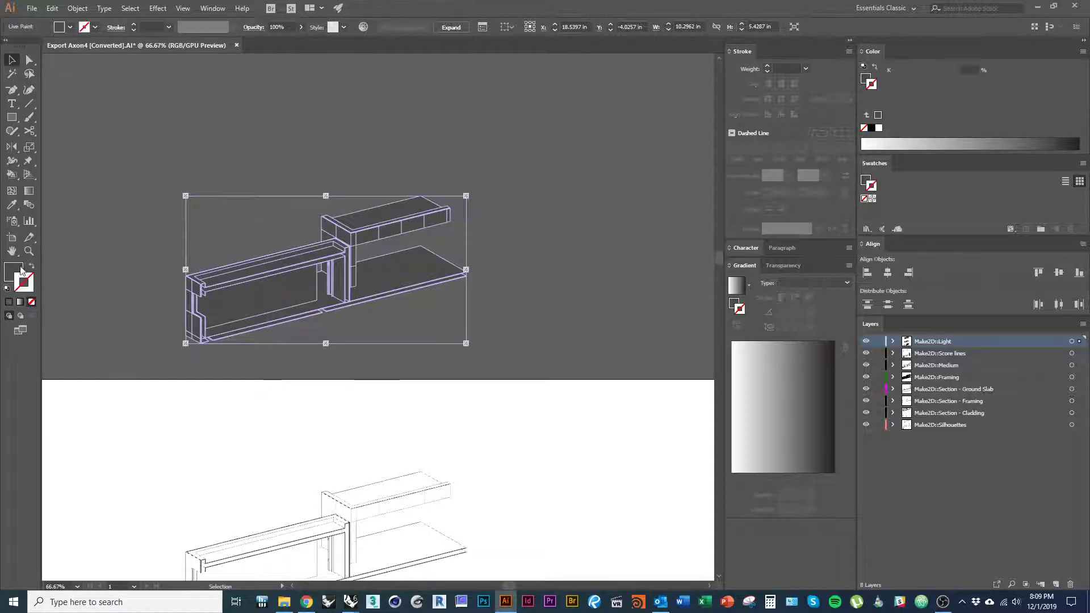
Step: Move the filled Live Paint copy straight down toward the cladding axon and transfer it to a new layer
drag(142, 339, 151, 293)
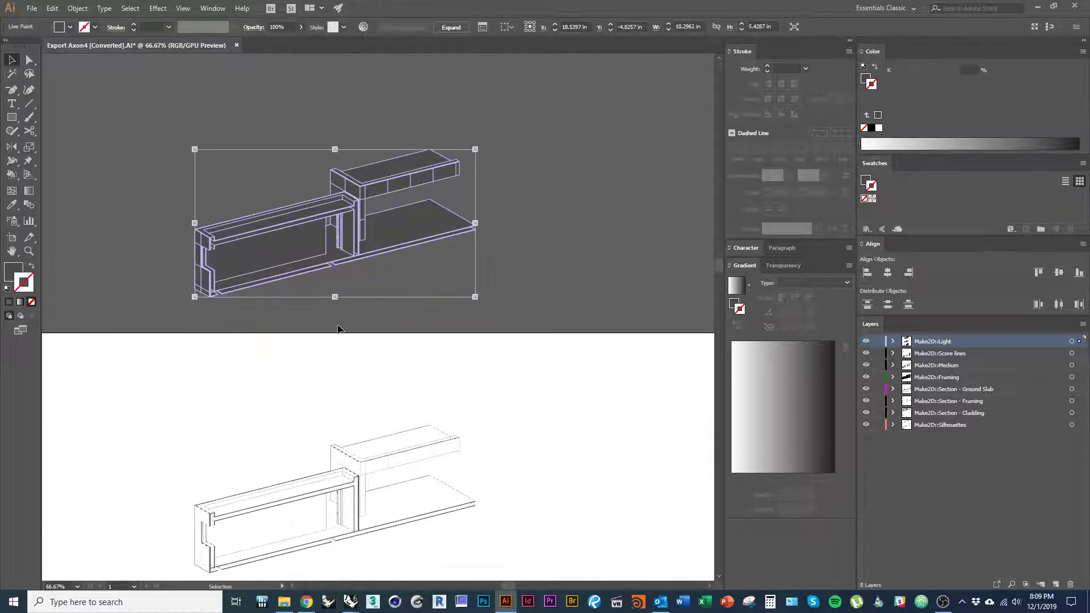
drag(418, 243, 418, 378)
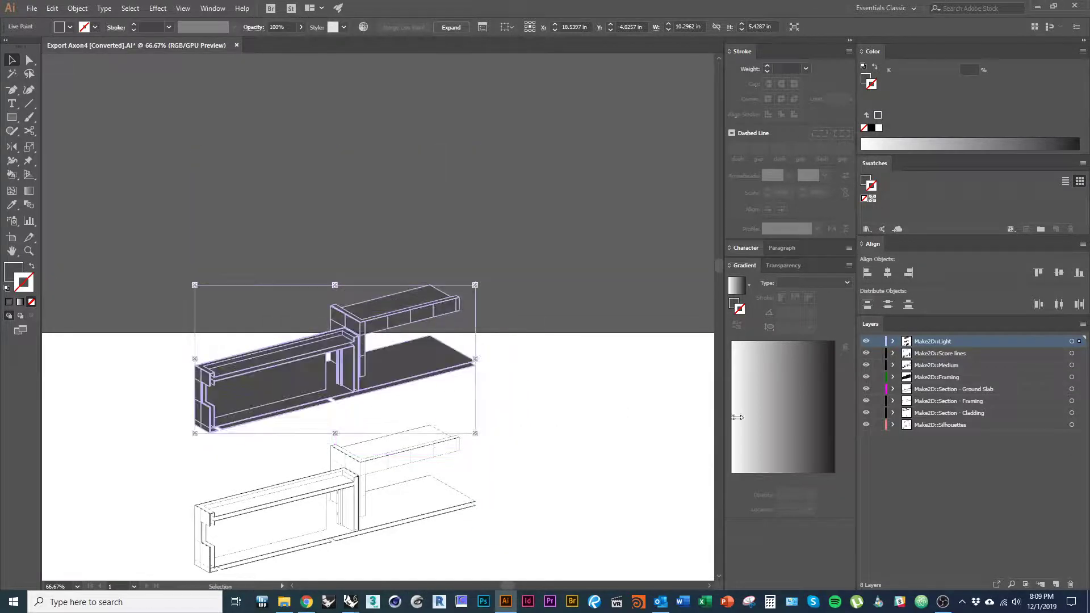
click(1056, 585)
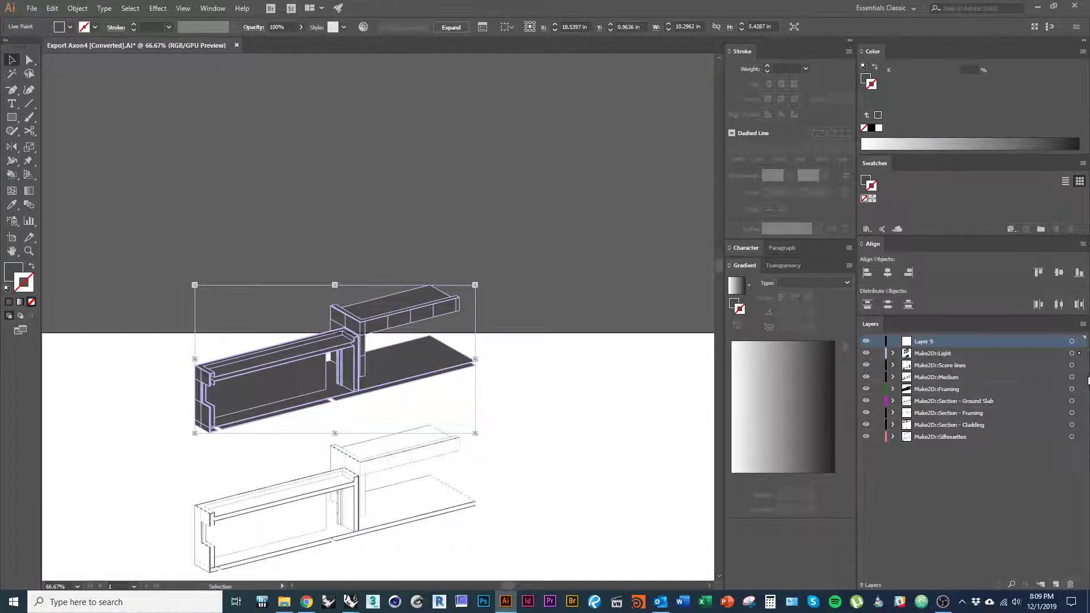
drag(1079, 353, 1079, 342)
Step: Move the filled copy straight down over the framing axon, roughly matching its roof edge and corner
drag(641, 443, 630, 277)
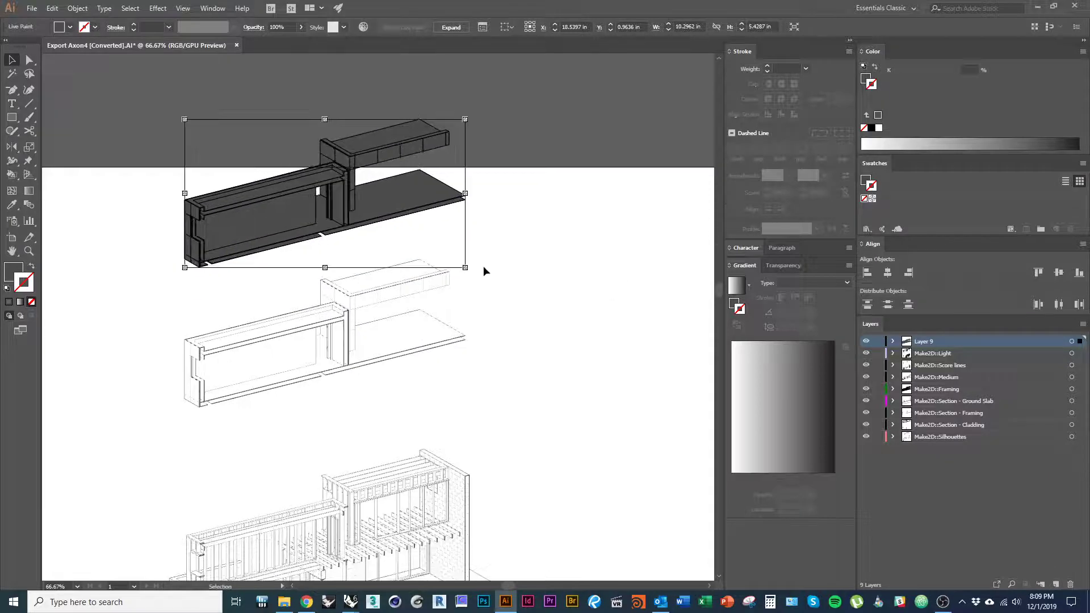
drag(414, 200, 414, 537)
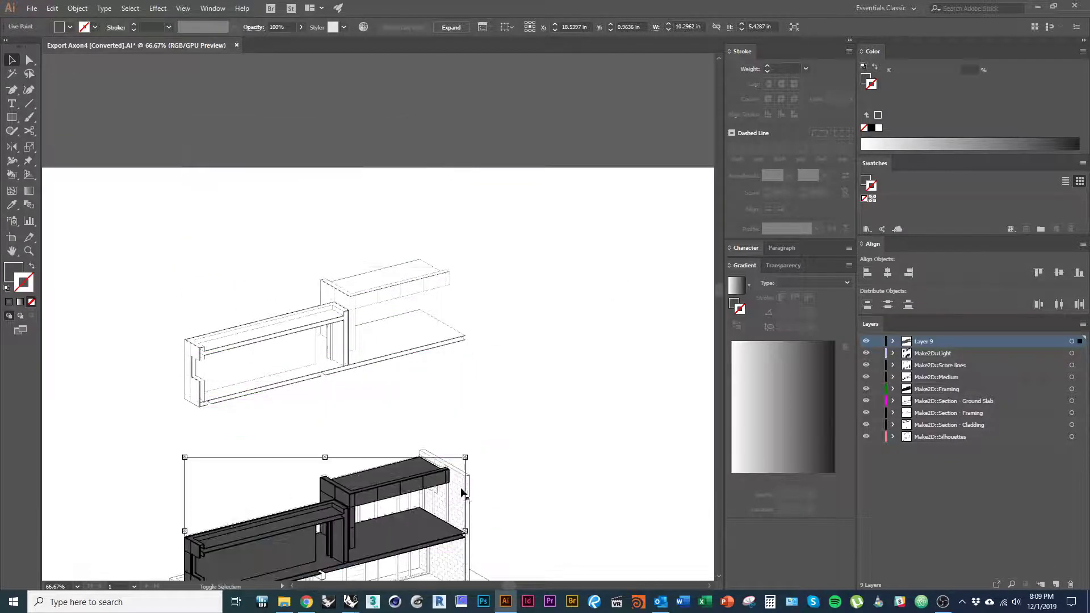
alt+scroll(344, 492, up, 2)
alt+scroll(299, 528, up, 4)
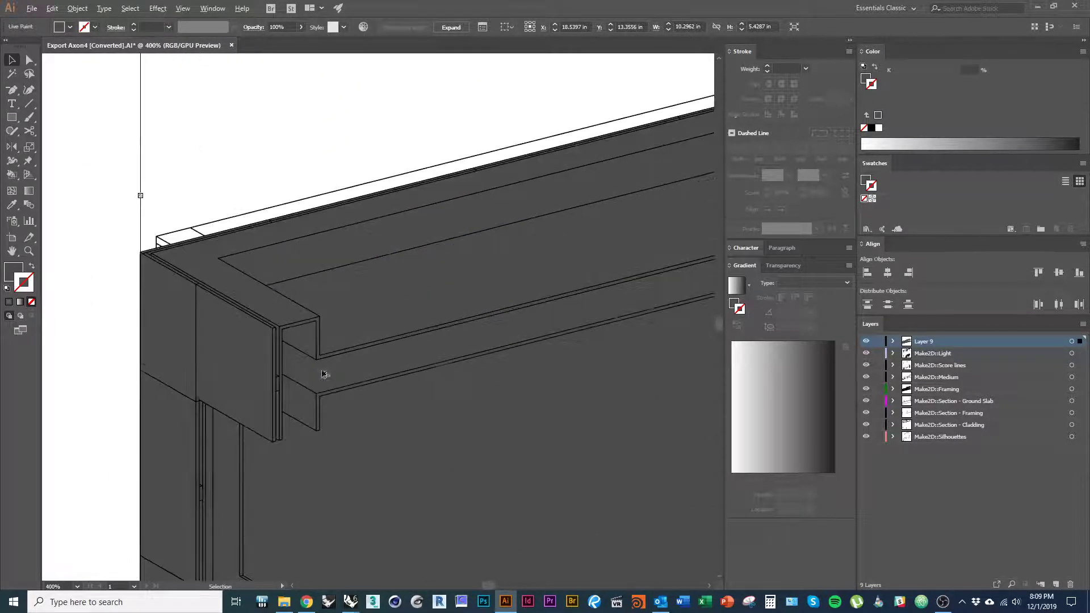
mouse_move(349, 338)
mouse_down()
mouse_move(353, 316)
mouse_move(324, 328)
mouse_up()
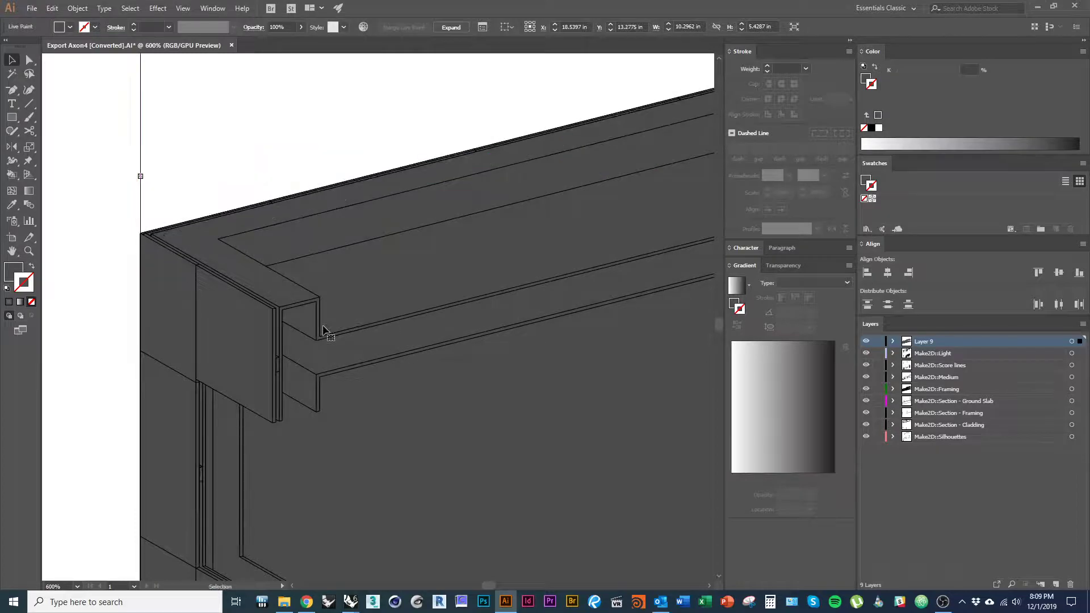
Step: Switch to outline view and snap the filled copy's front roof corner vertically onto the matching corner of the framing linework
key(ctrl+y)
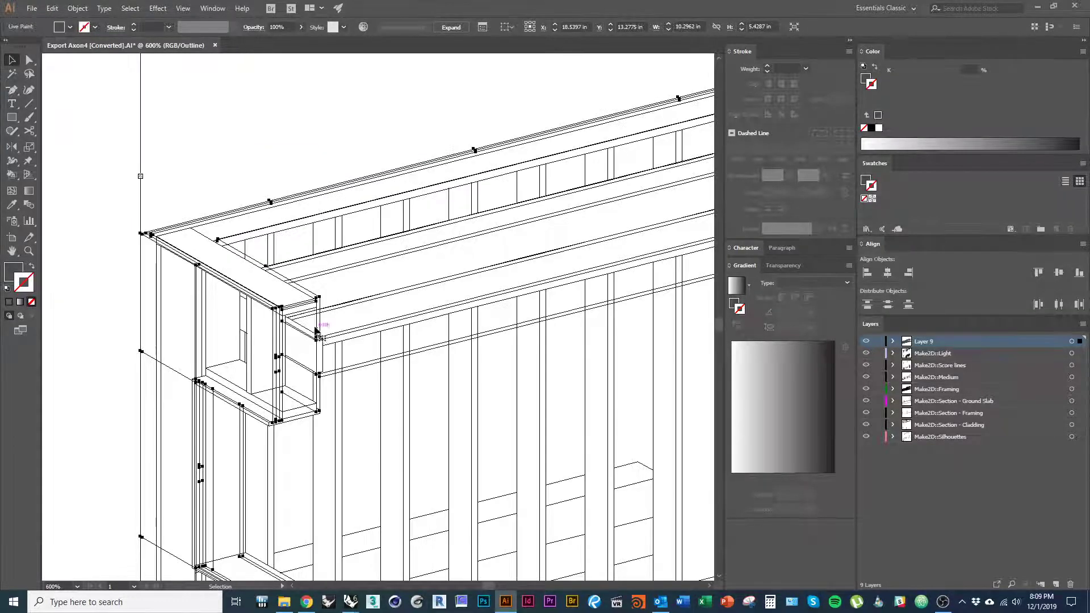
alt+scroll(321, 315, up, 3)
alt+scroll(346, 282, up, 1)
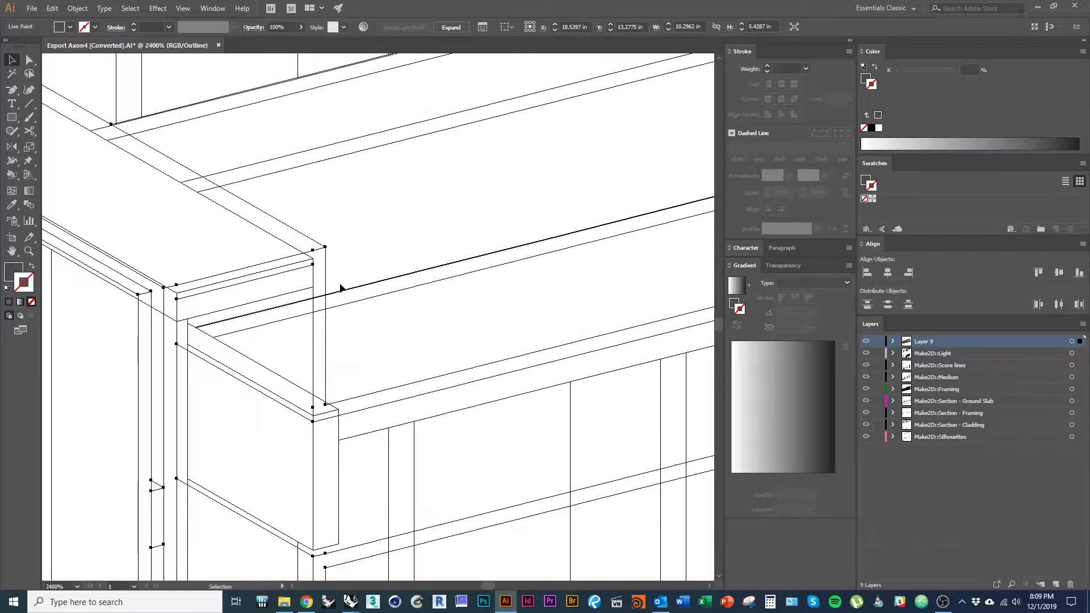
key(Up)
alt+scroll(313, 270, up, 2)
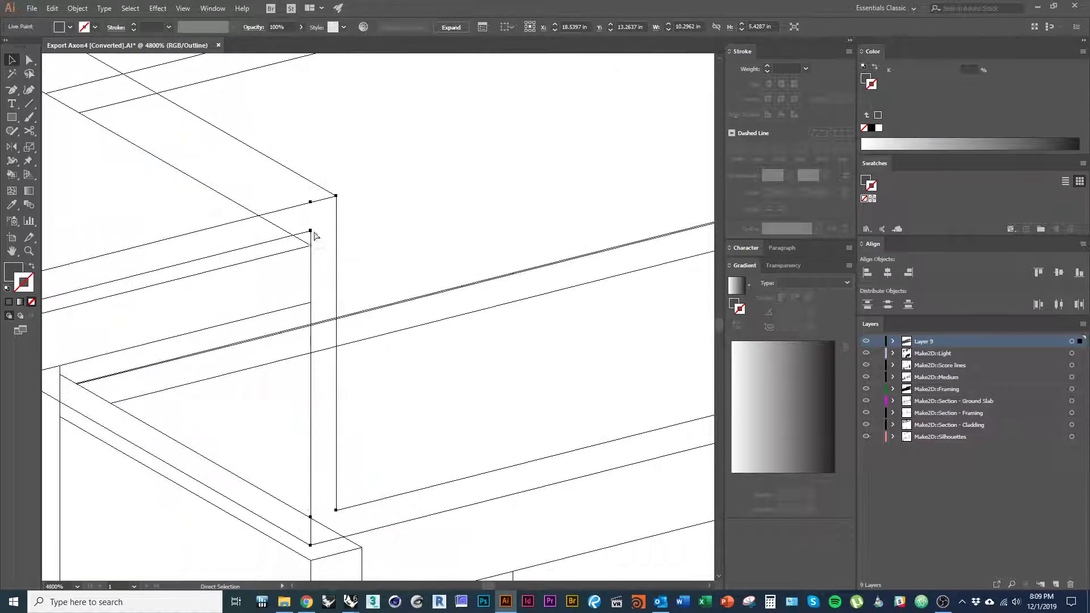
drag(311, 233, 311, 248)
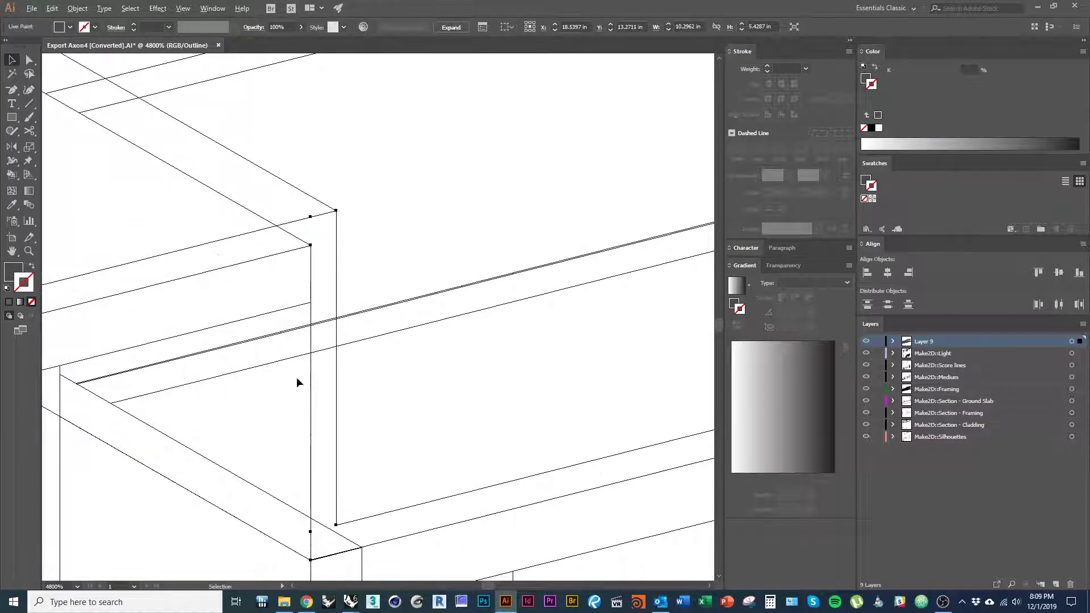
Step: Examine the filled copy's corners and edges against the framing linework in outline view, and return to the normal preview
alt+scroll(274, 364, down, 2)
alt+scroll(358, 336, down, 1)
alt+scroll(256, 368, down, 4)
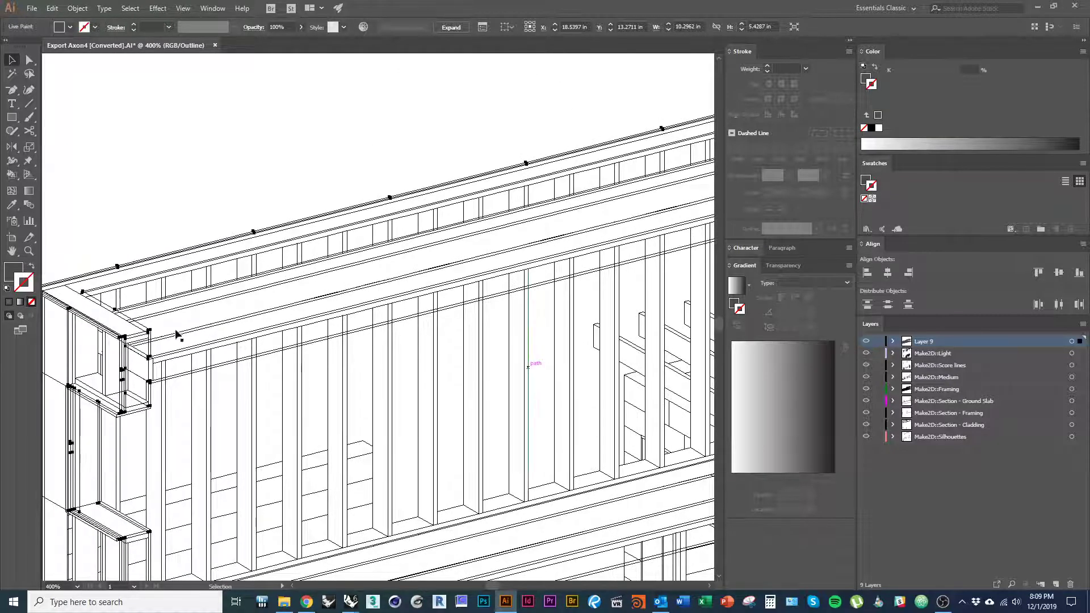
alt+scroll(124, 345, up, 4)
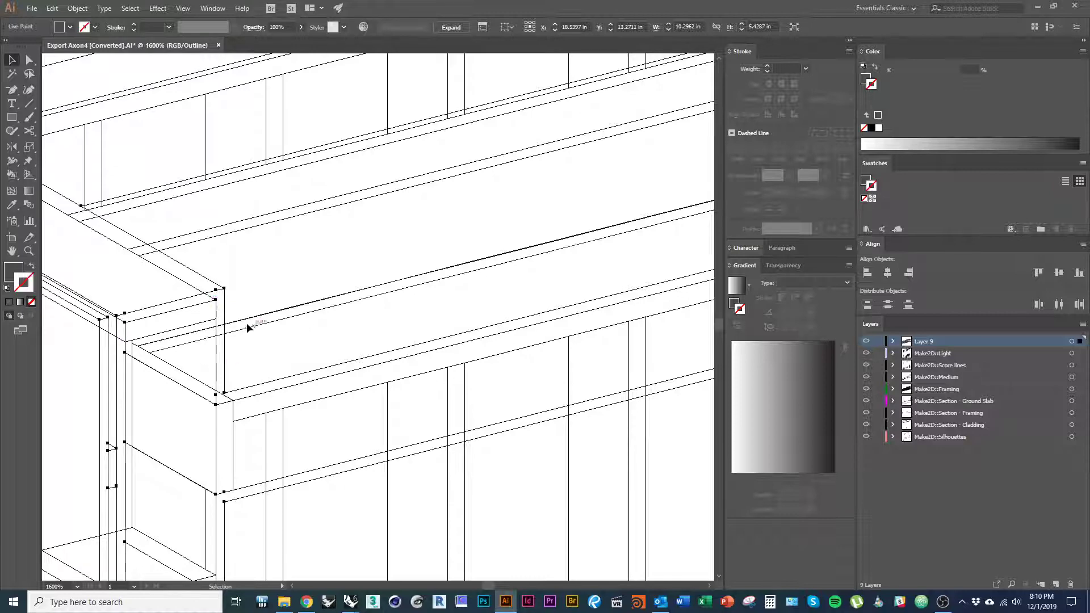
scroll(213, 494, down, 4)
alt+scroll(206, 446, down, 3)
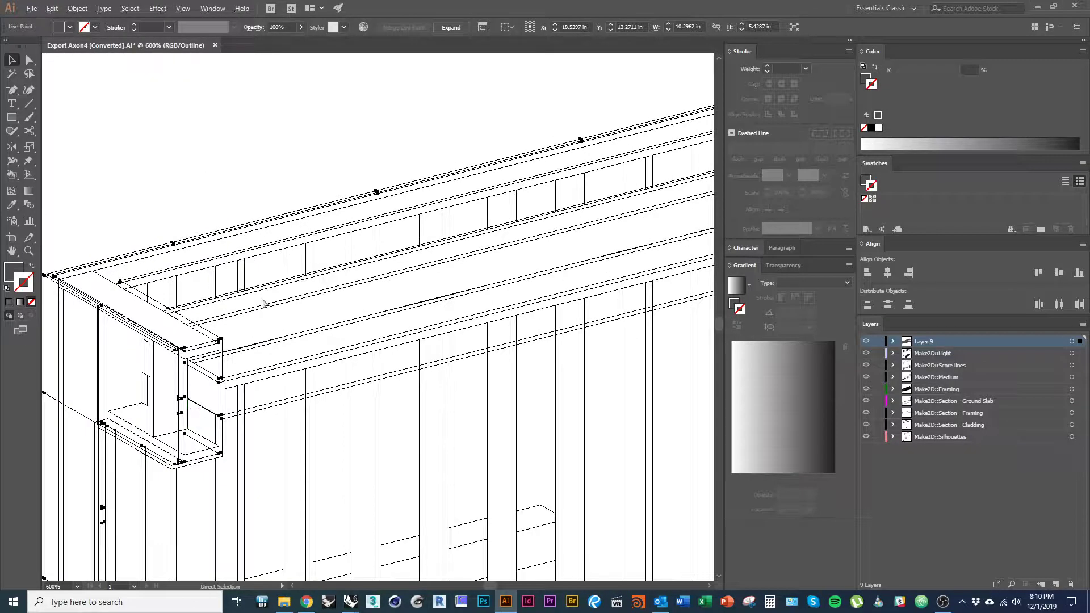
key(ctrl+y)
alt+scroll(207, 365, down, 2)
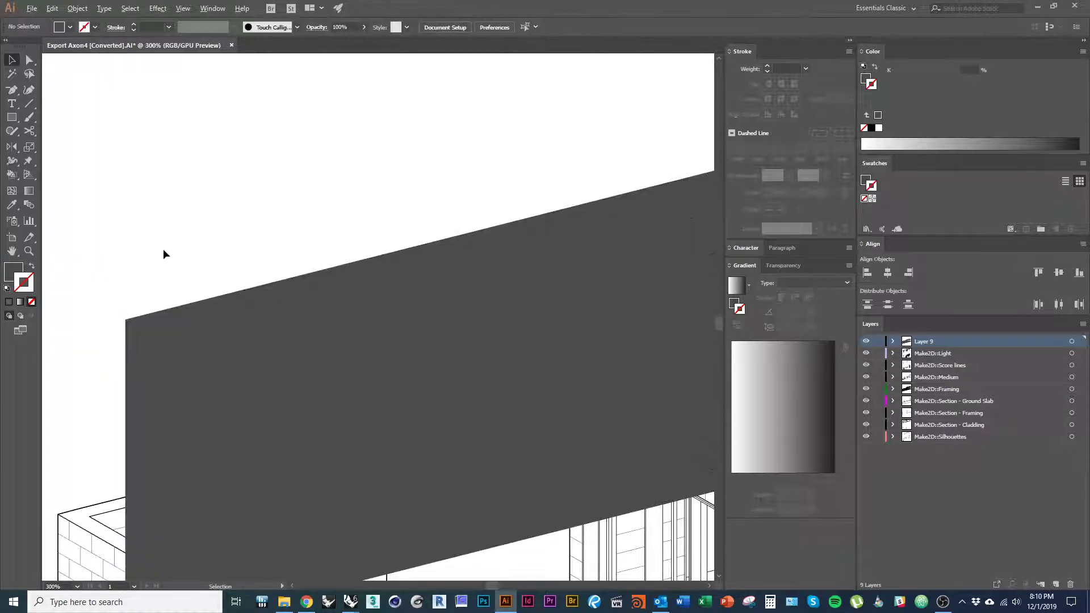
alt+scroll(163, 250, down, 2)
drag(449, 268, 405, 282)
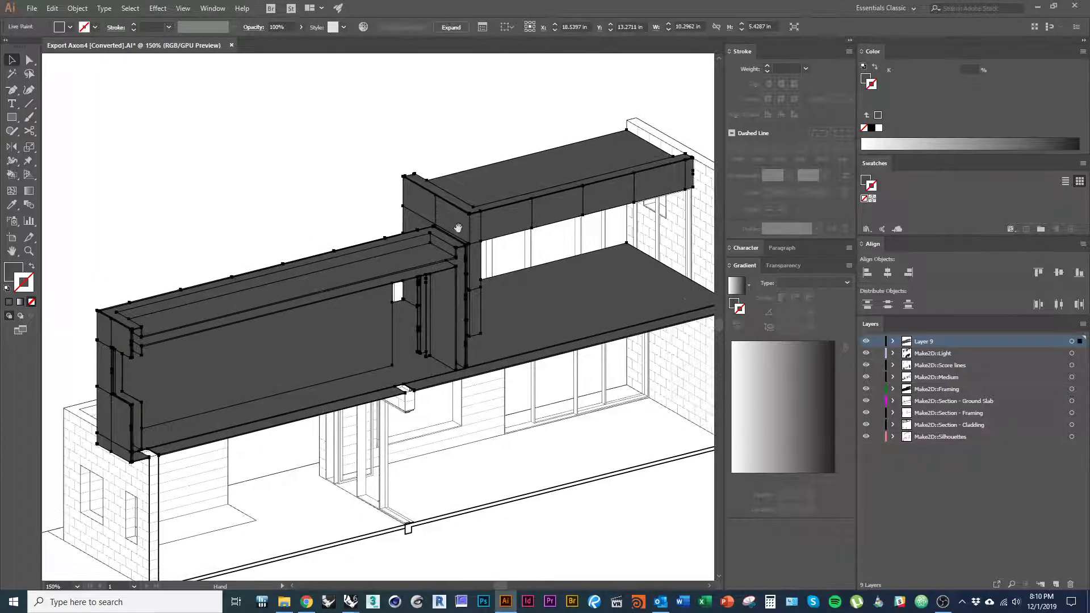
Step: Change the fill of the whole Live Paint copy over the framing axon to white
click(867, 79)
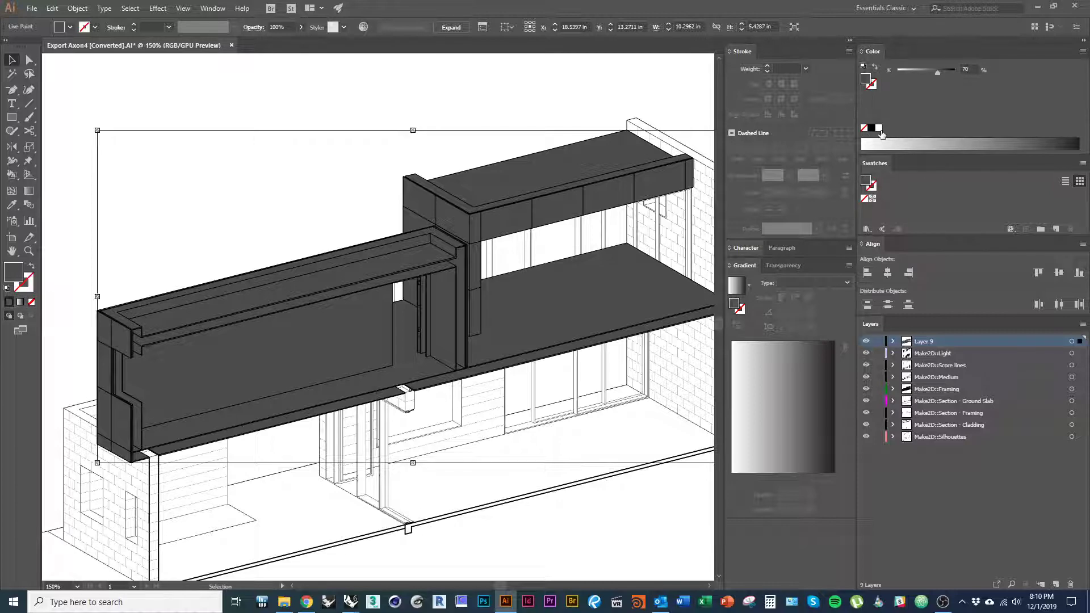
click(879, 129)
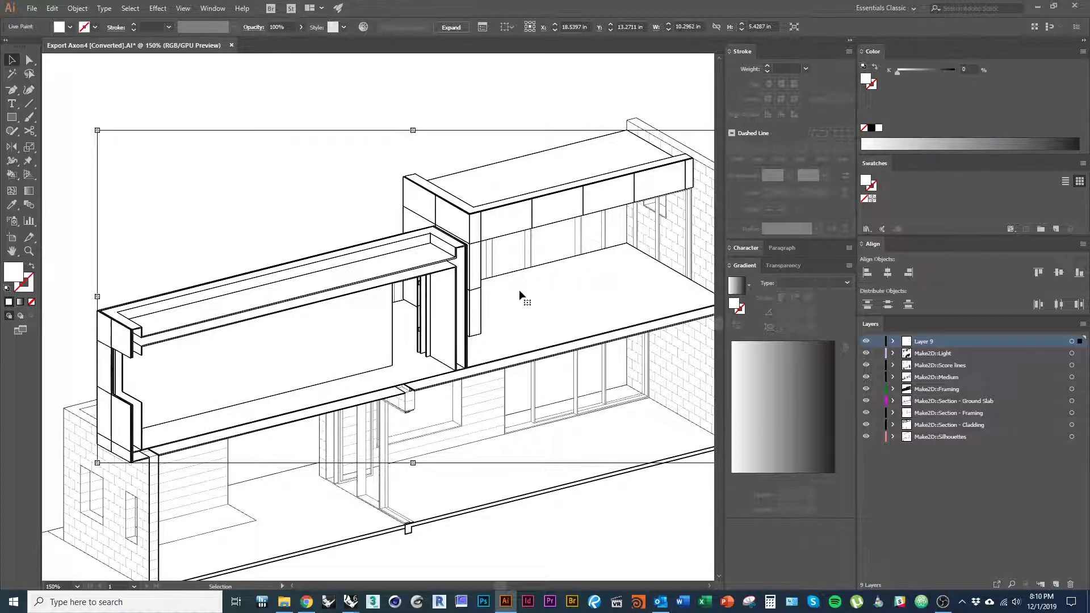
drag(518, 293, 488, 302)
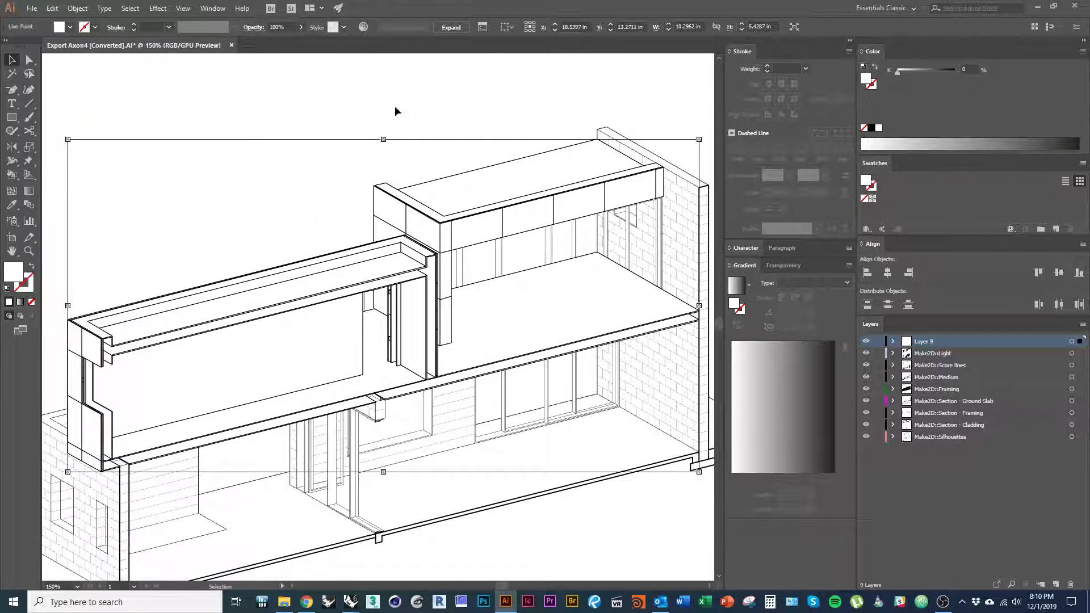
Step: Set the white Live Paint overlay's opacity to 60% and deselect it
drag(394, 87, 374, 110)
drag(291, 28, 231, 37)
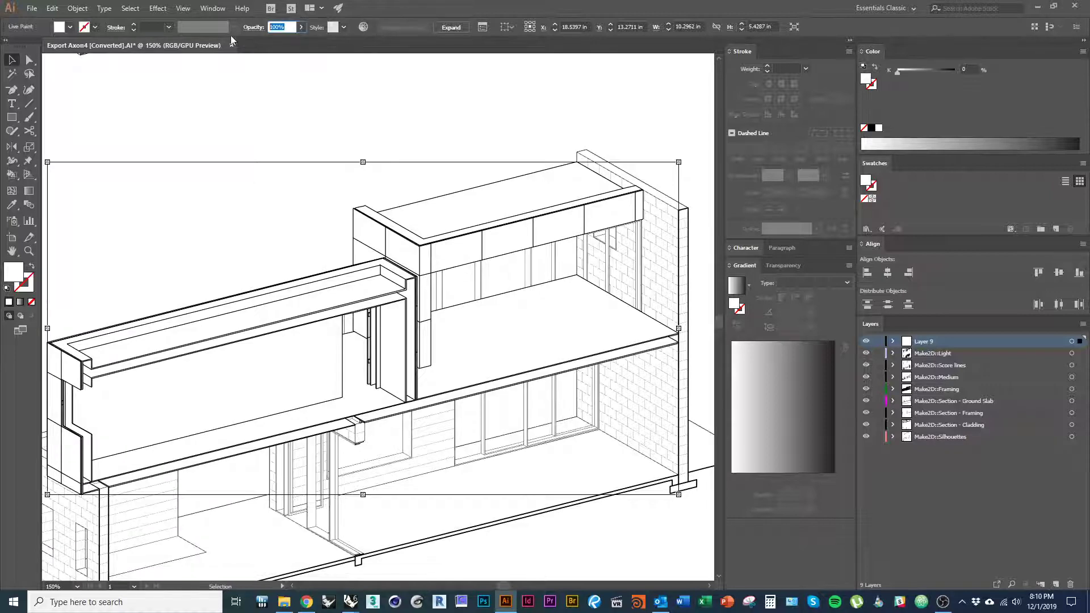
text(60)
key(Return)
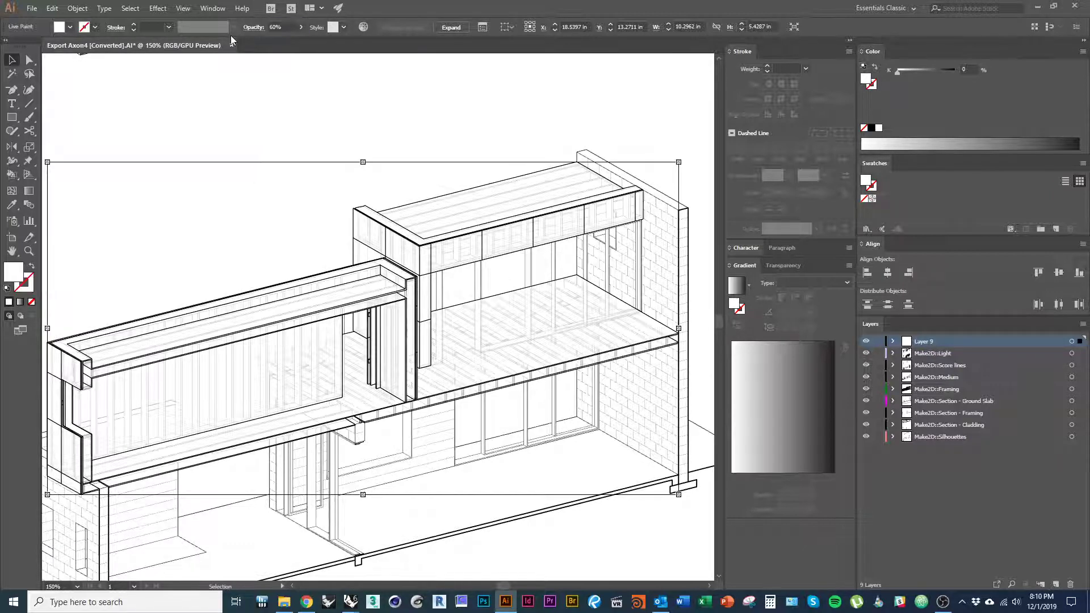
click(175, 150)
Step: Examine how the translucent overlay fades the framing, roof joists and window frames across the upper storey
drag(429, 302, 294, 311)
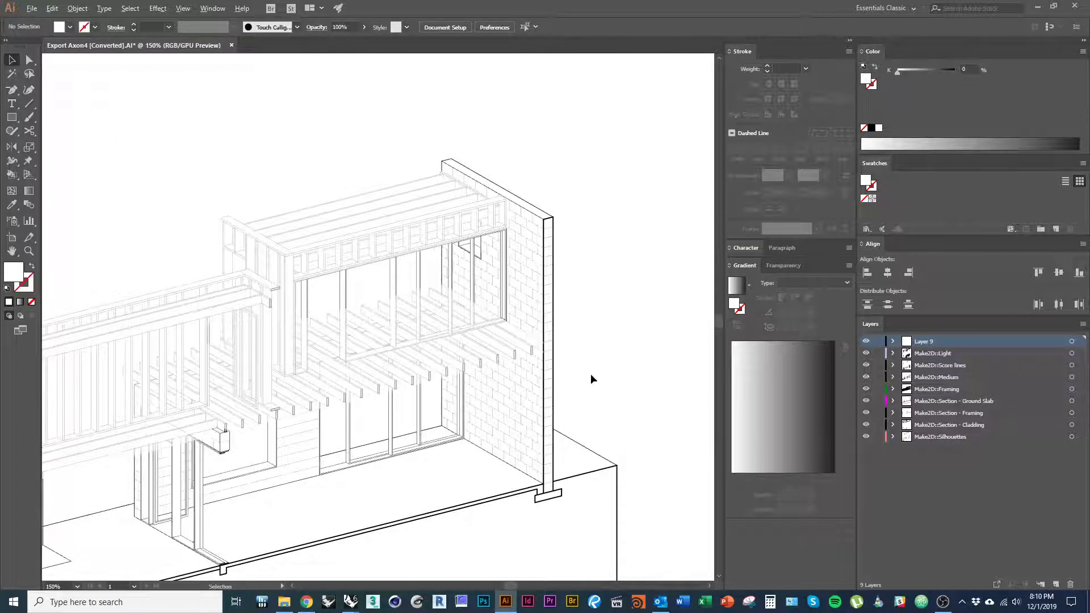
alt+scroll(593, 375, down, 1)
alt+scroll(478, 374, up, 1)
alt+scroll(394, 338, up, 1)
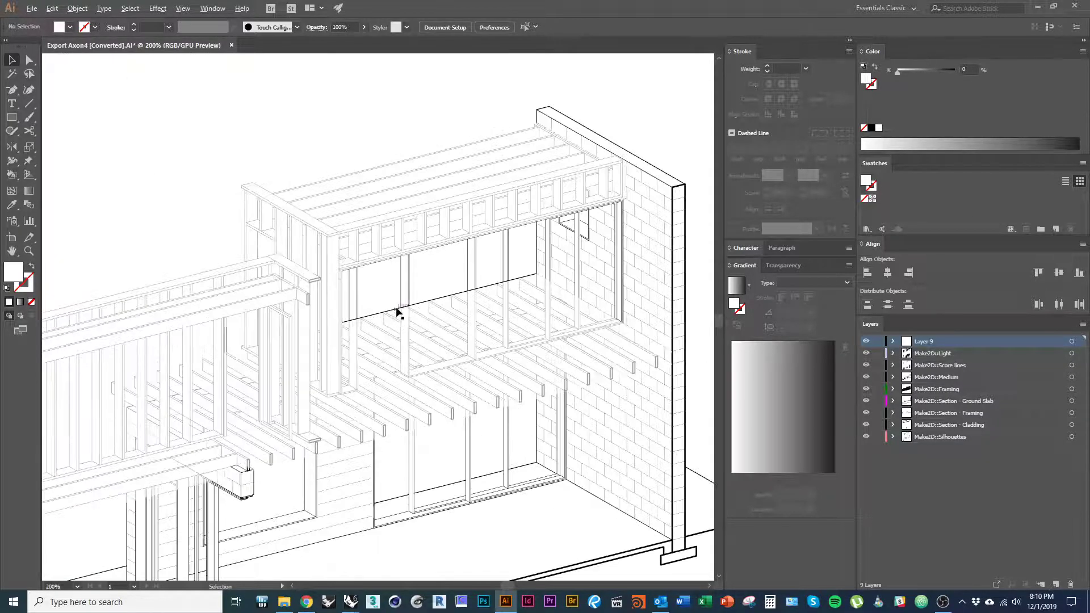
drag(311, 377, 404, 359)
drag(238, 253, 224, 205)
alt+scroll(370, 376, up, 1)
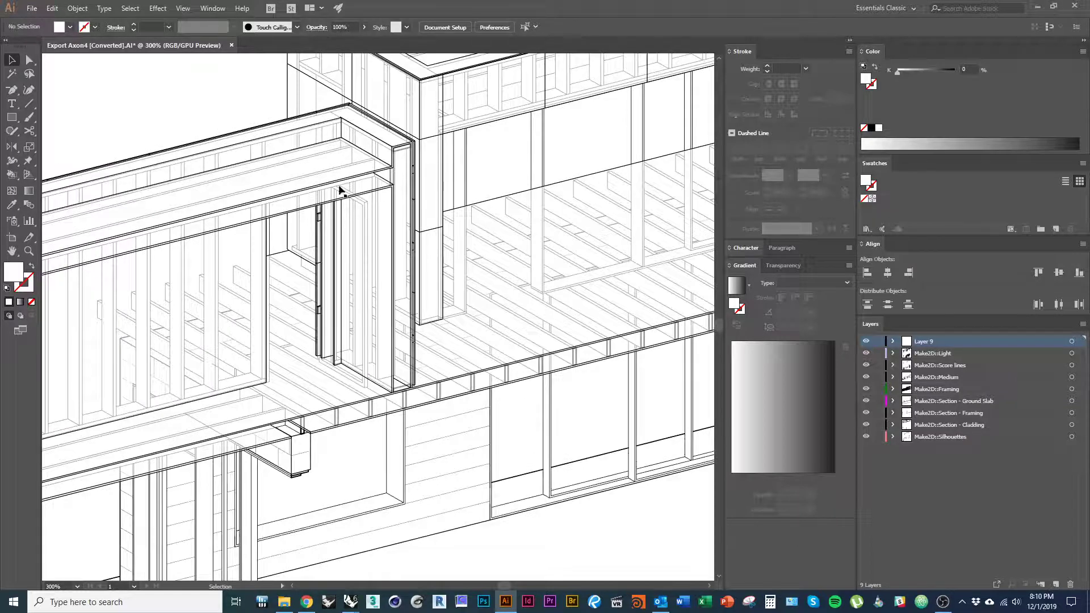
key(ctrl+z)
key(ctrl+shift+z)
key(ctrl+z)
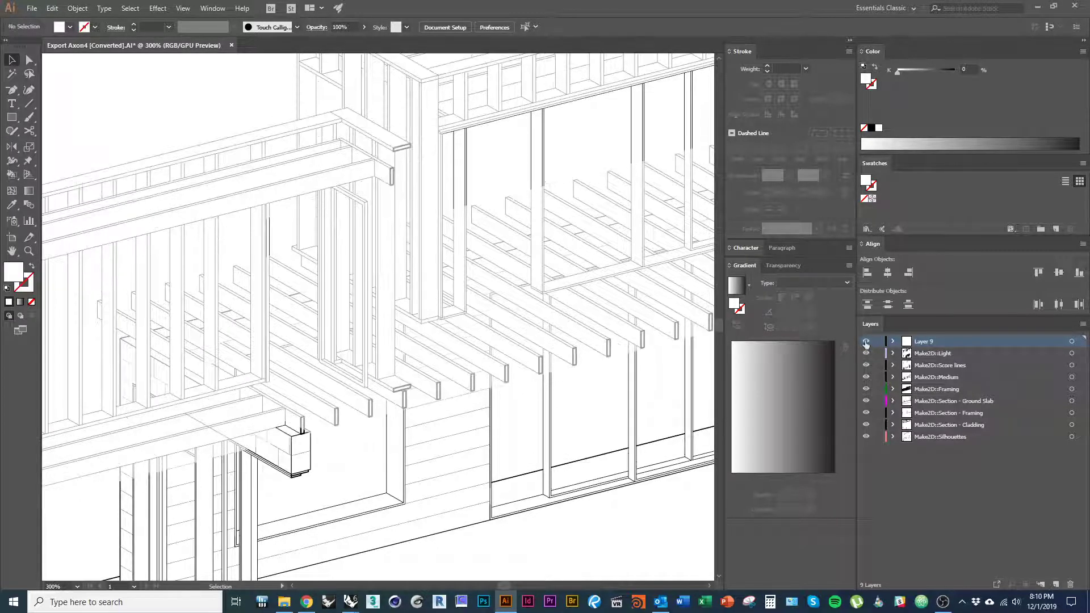
Step: Hide the overlay on Layer 9 and isolate the Make2D::Light layer to compare its window lines with and without the overlay
click(866, 341)
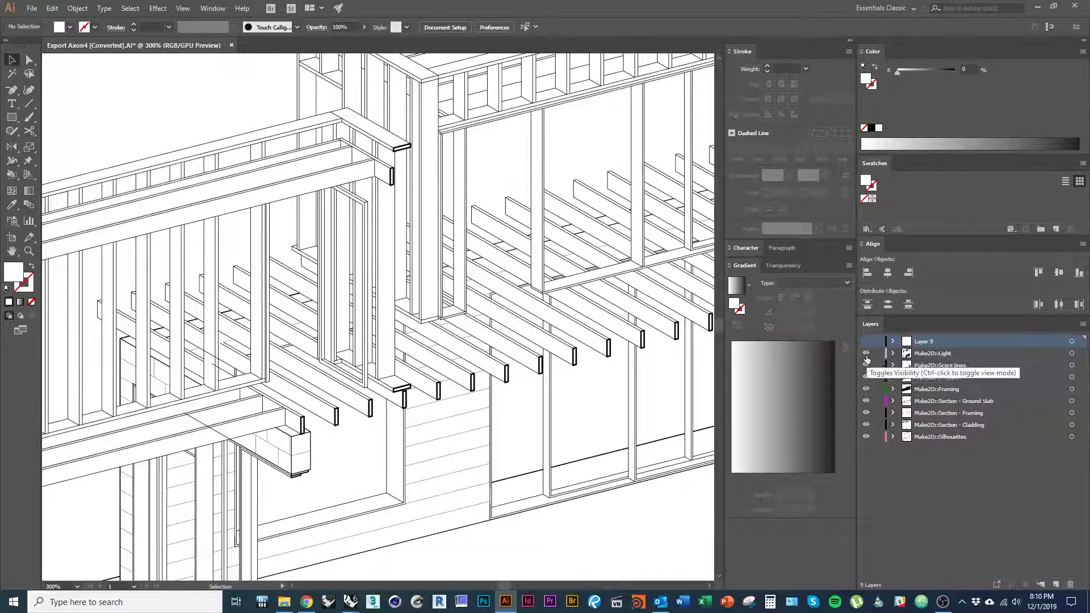
alt+click(866, 356)
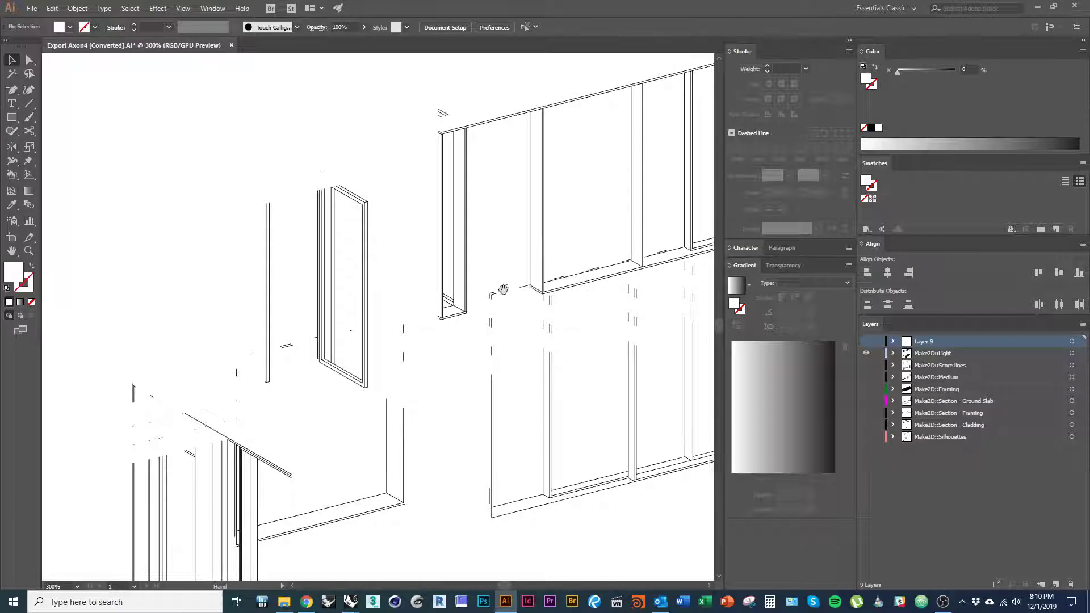
drag(500, 289, 252, 383)
click(865, 342)
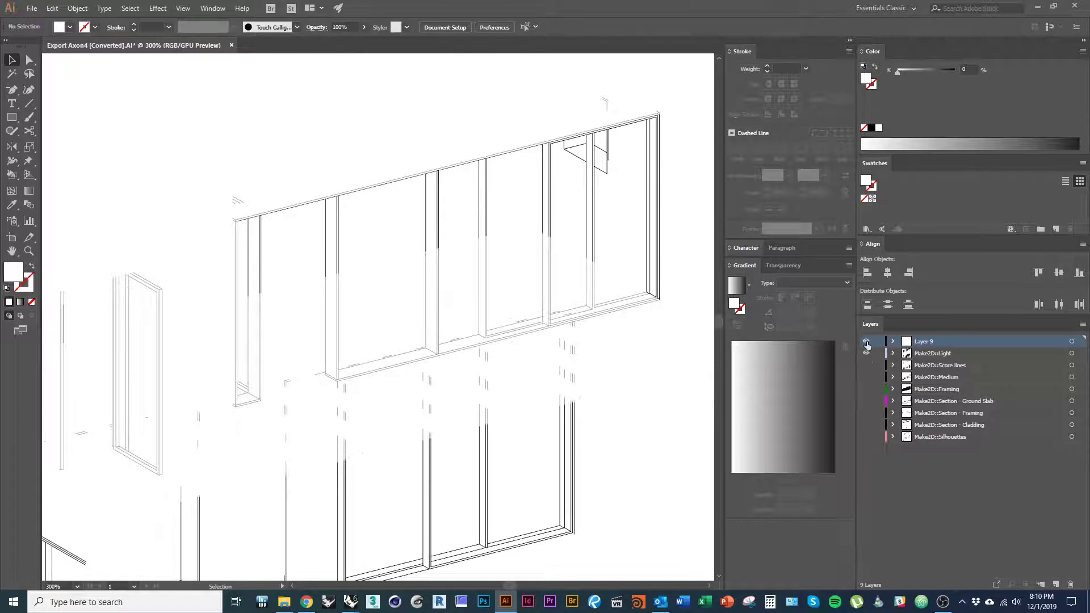
click(865, 341)
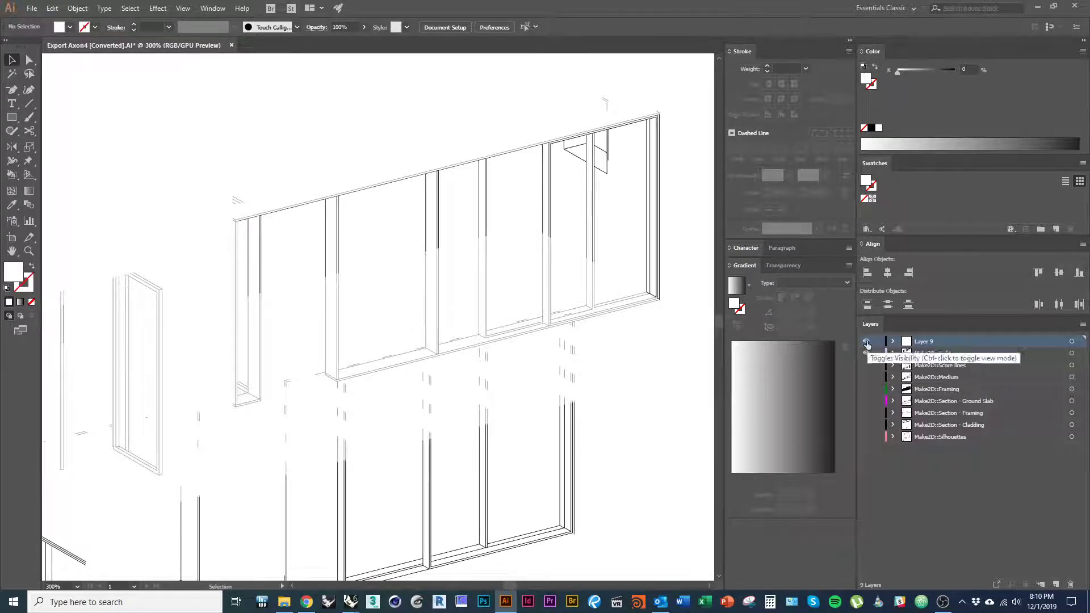
Step: Move the lines at the far lower corner of the upper window frame onto a new layer and hide that layer
alt+scroll(512, 367, up, 2)
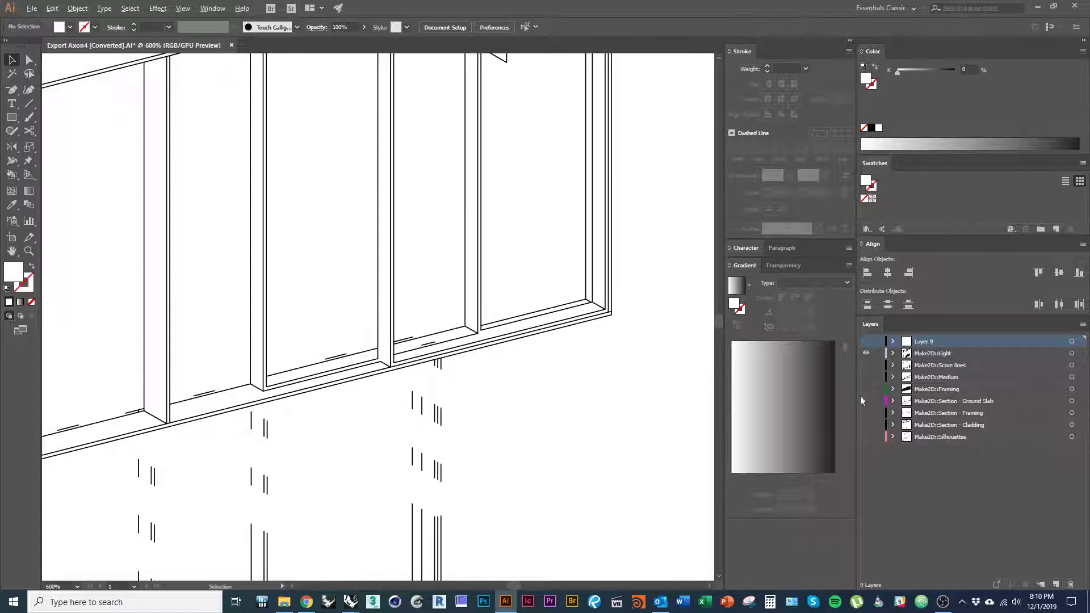
drag(522, 385, 456, 296)
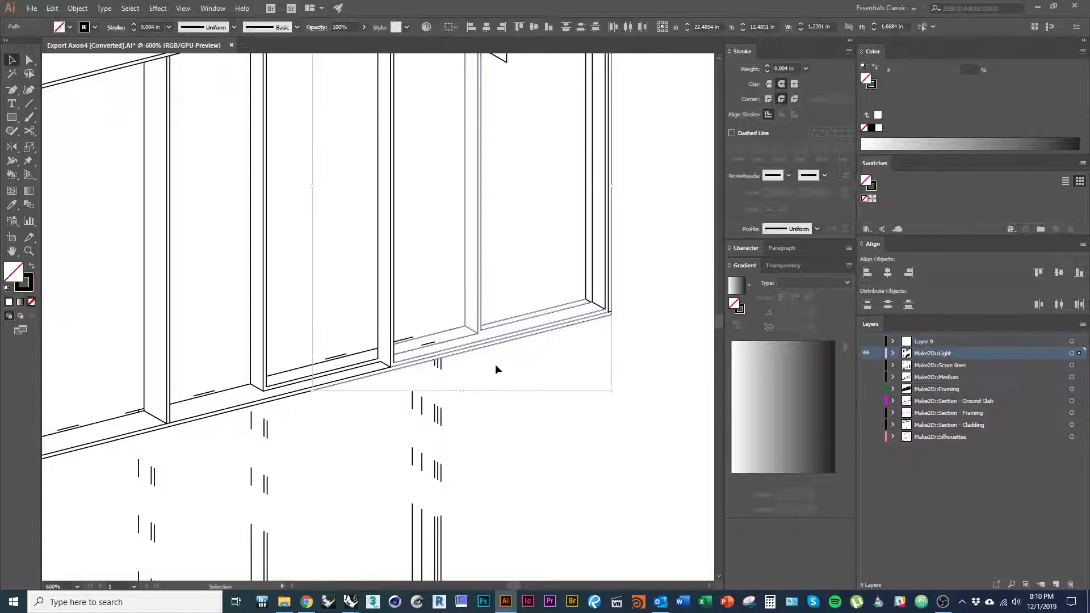
click(1055, 584)
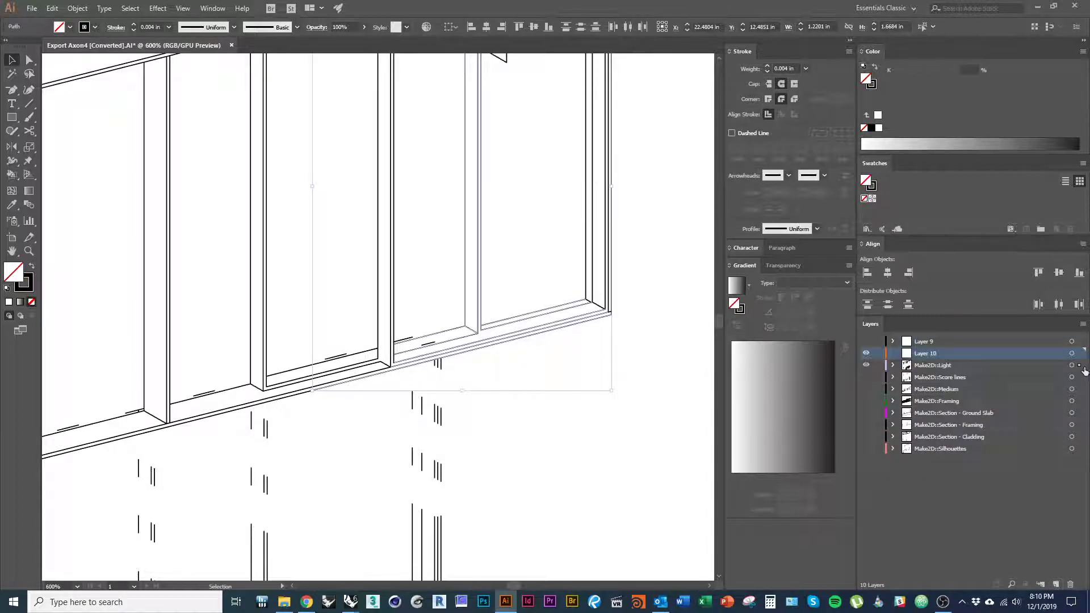
drag(1080, 365, 1080, 353)
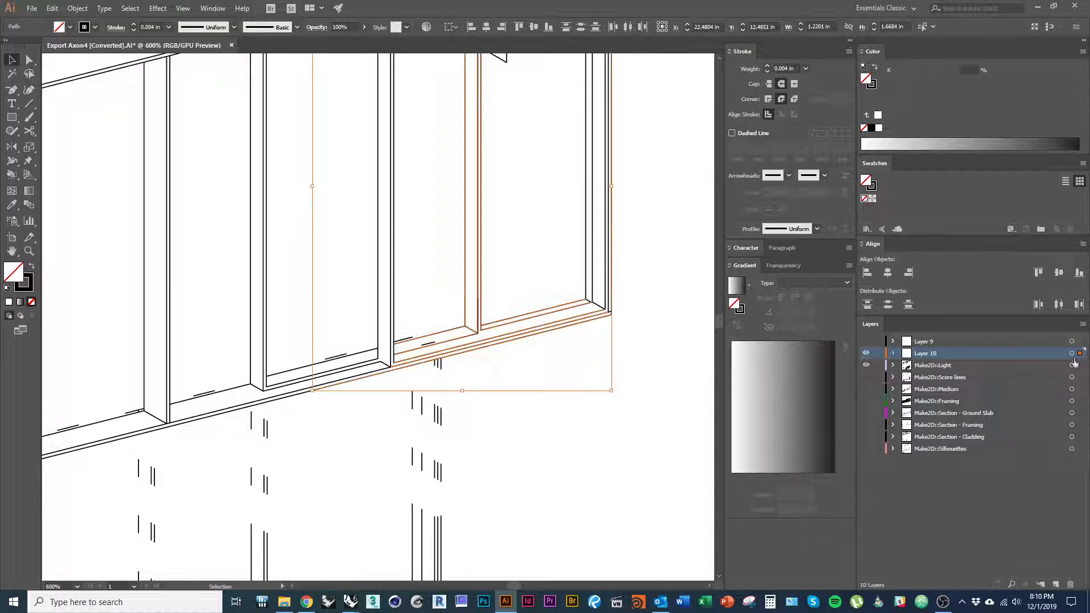
click(866, 354)
Step: Transfer the lines of the window frame's next bay to Layer 10, leaving out the stray dash beside the corner
drag(378, 387, 357, 345)
alt+scroll(369, 434, up, 1)
drag(864, 379, 871, 462)
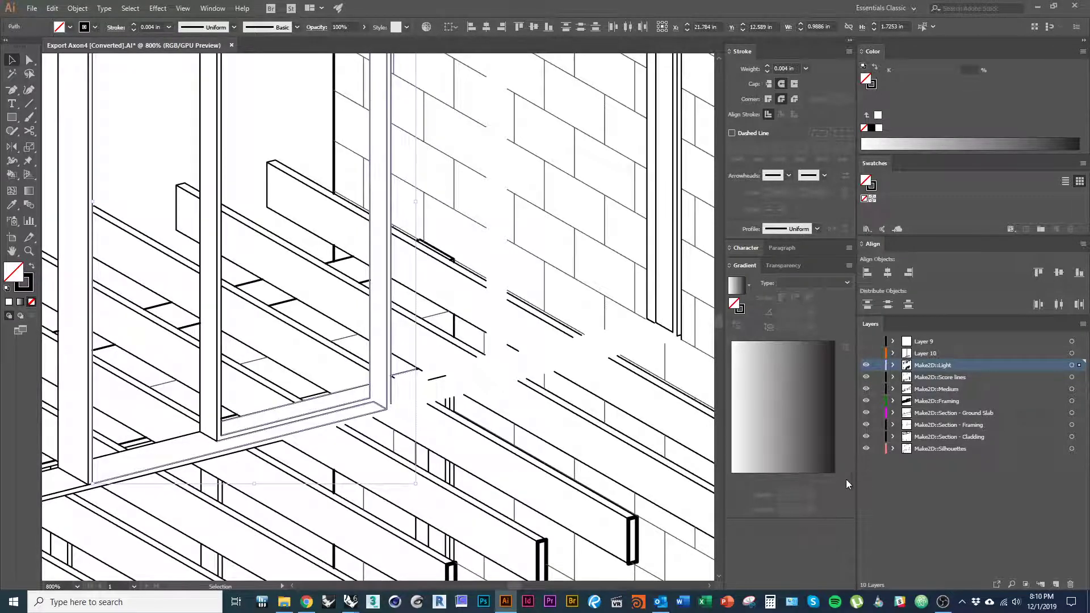
key(ctrl+z)
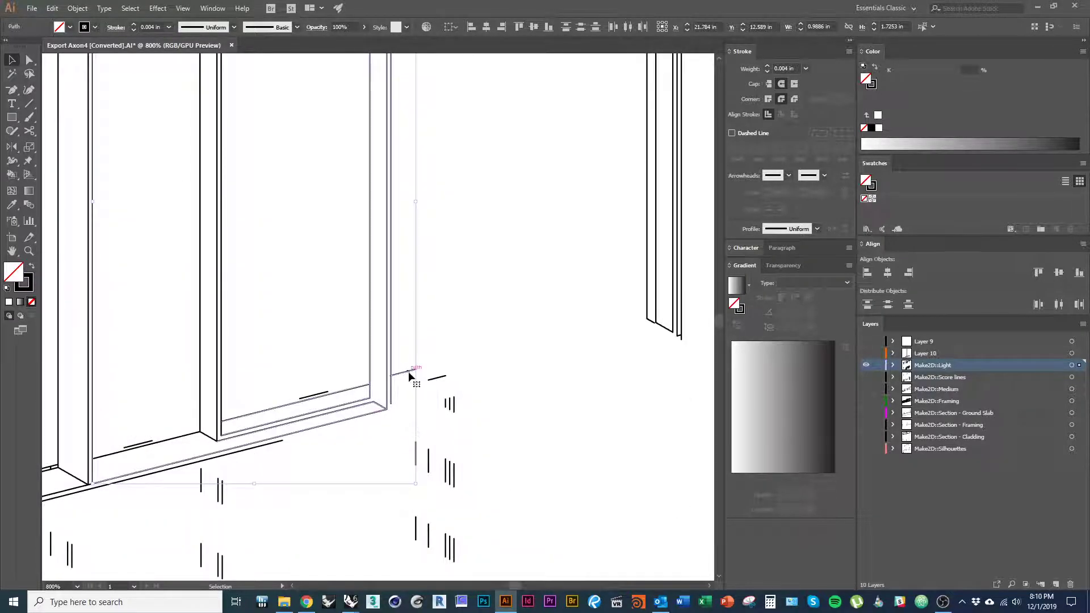
drag(410, 376, 401, 425)
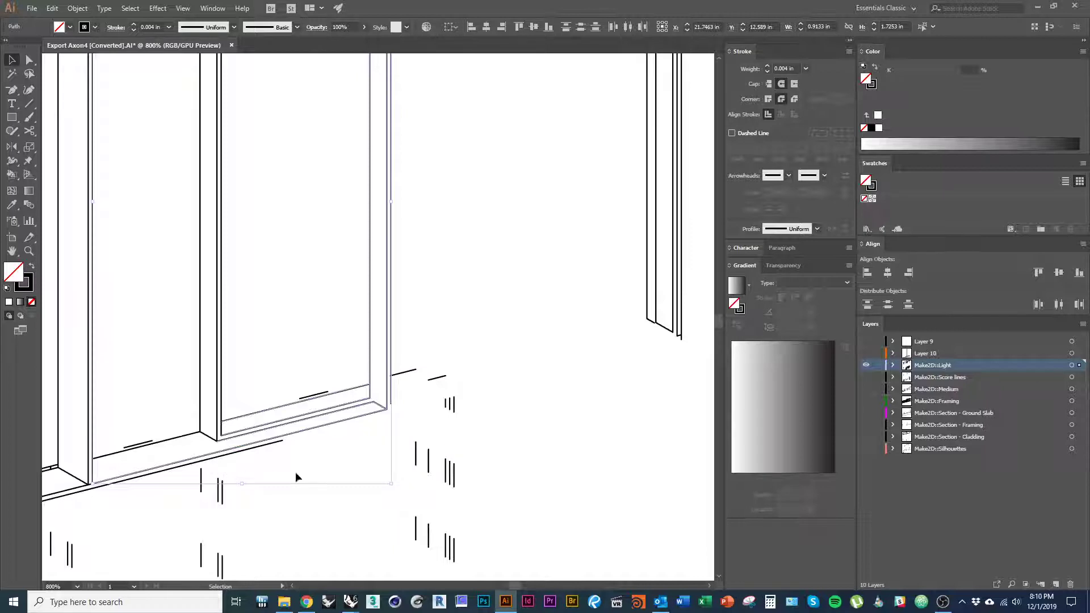
drag(1083, 357, 1082, 355)
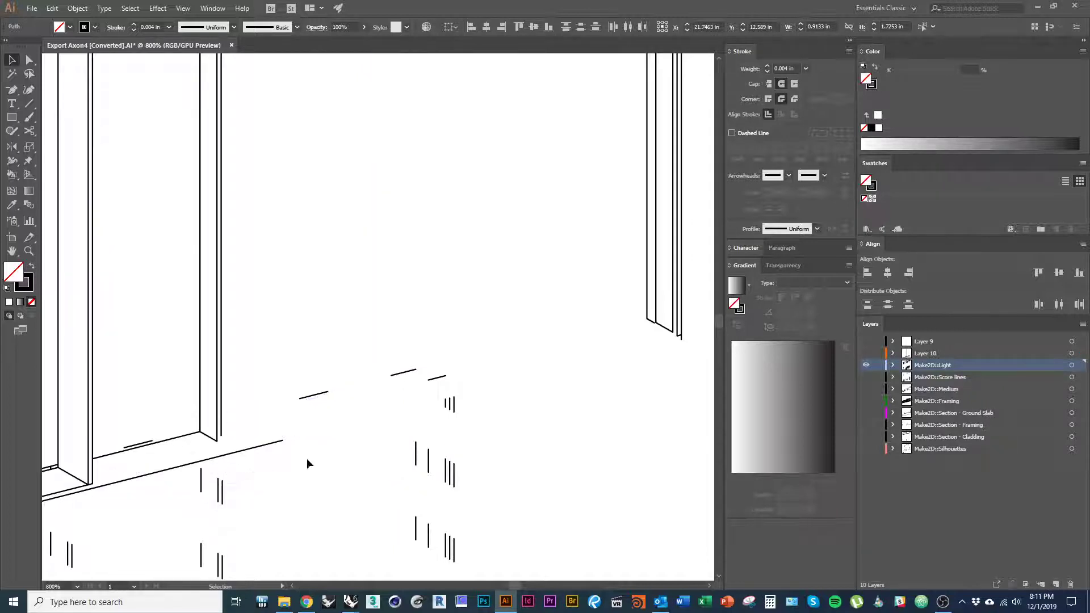
Step: Transfer the mullion lines left at the end of the remaining window frame to Layer 10
drag(256, 461, 341, 430)
drag(298, 386, 360, 409)
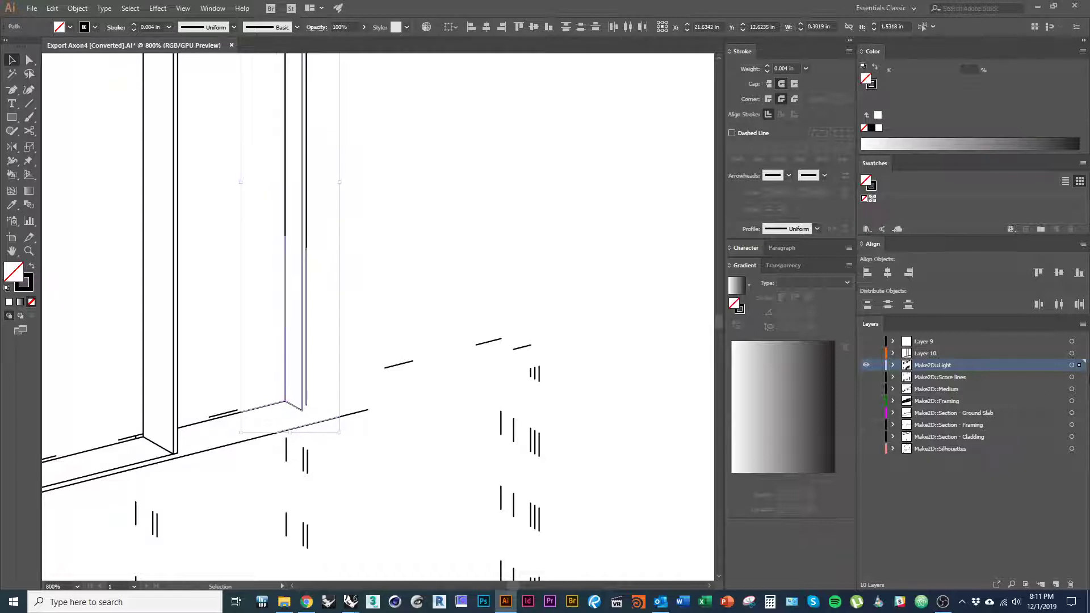
drag(1080, 367, 1080, 353)
Step: Transfer the following mullion and its sill lines to Layer 10, leaving out the stray dash nearby
drag(198, 456, 306, 401)
alt+scroll(296, 423, down, 1)
alt+scroll(306, 424, up, 2)
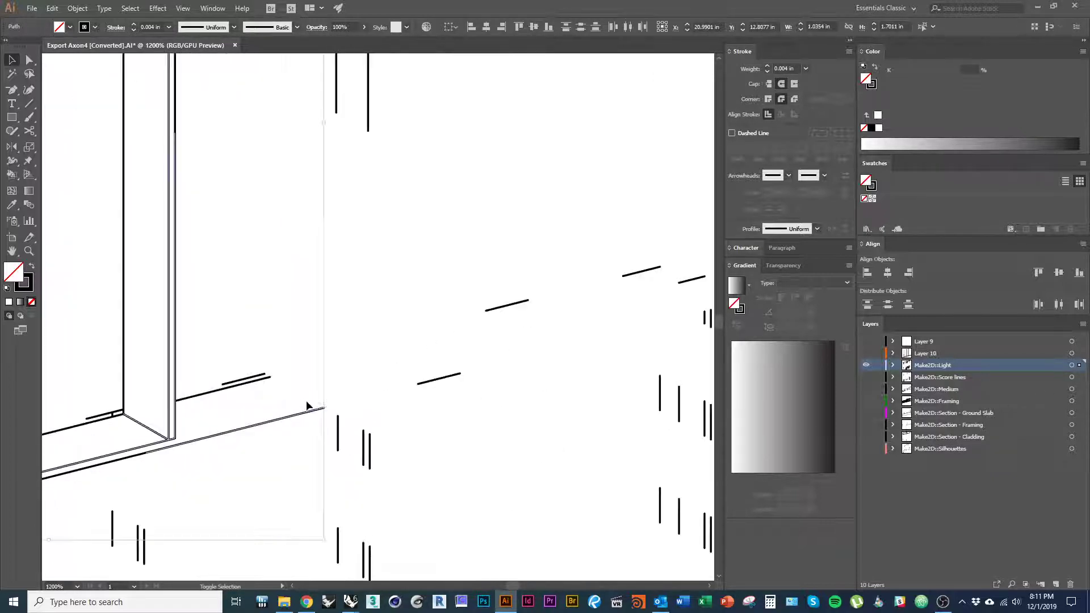
shift+drag(430, 366, 401, 413)
alt+scroll(400, 417, down, 1)
drag(1081, 368, 1080, 353)
key(alt+Tab)
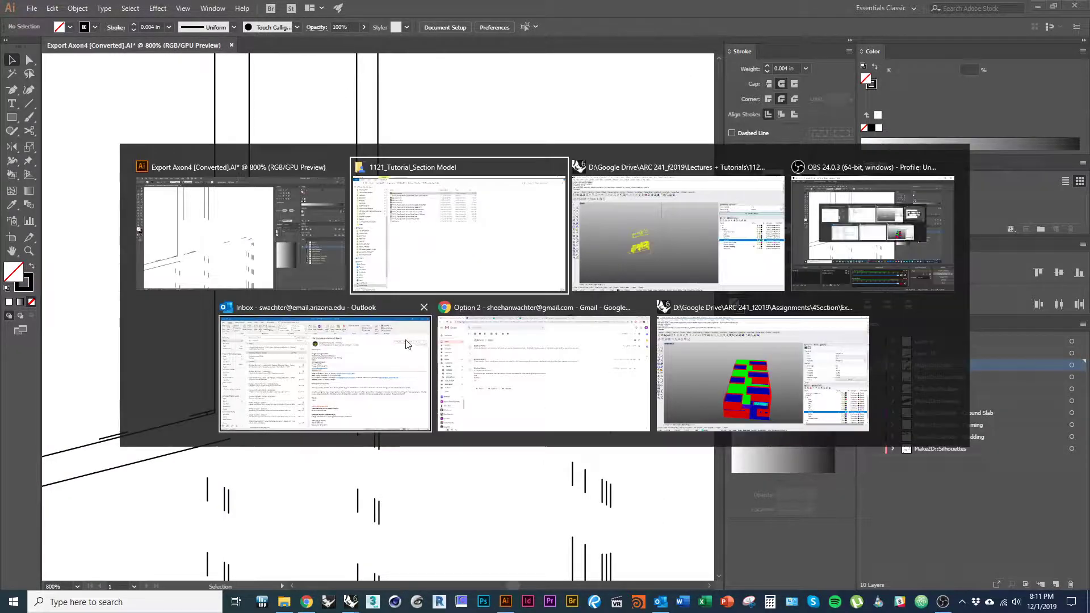
click(853, 263)
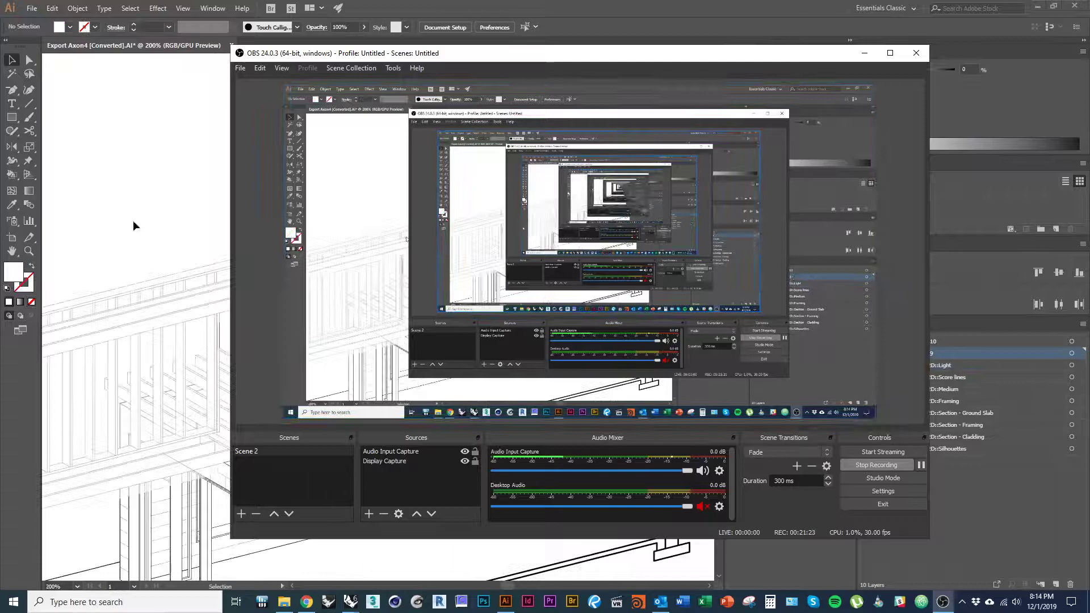
click(133, 226)
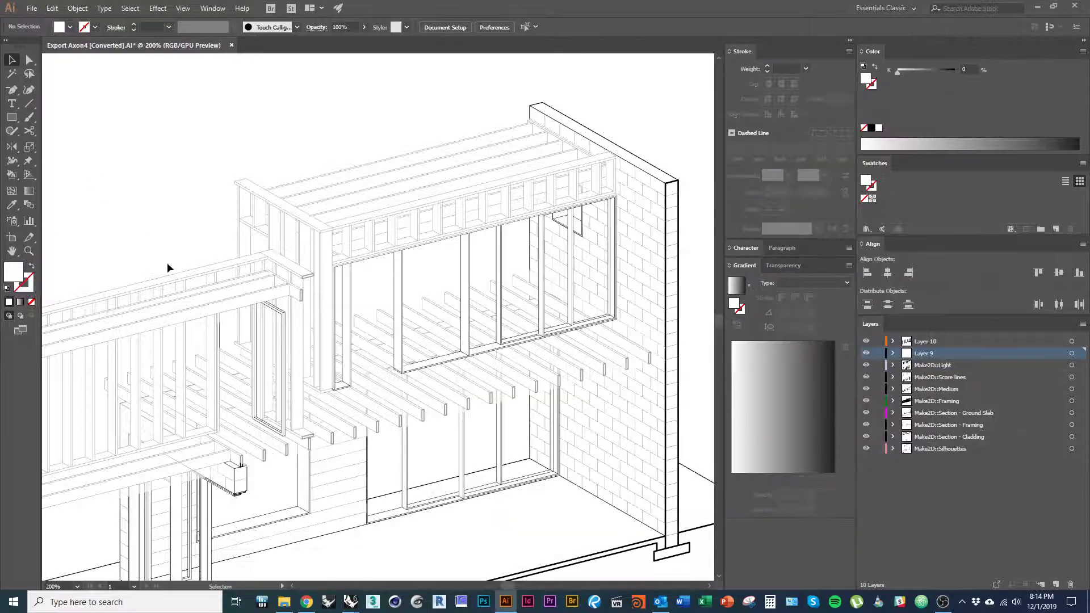
Step: Examine the full-strength window frames on Layer 10 against the faded framing, and select the translucent overlay
alt+scroll(406, 345, down, 1)
alt+scroll(398, 352, down, 1)
alt+scroll(343, 389, up, 1)
alt+scroll(329, 305, up, 4)
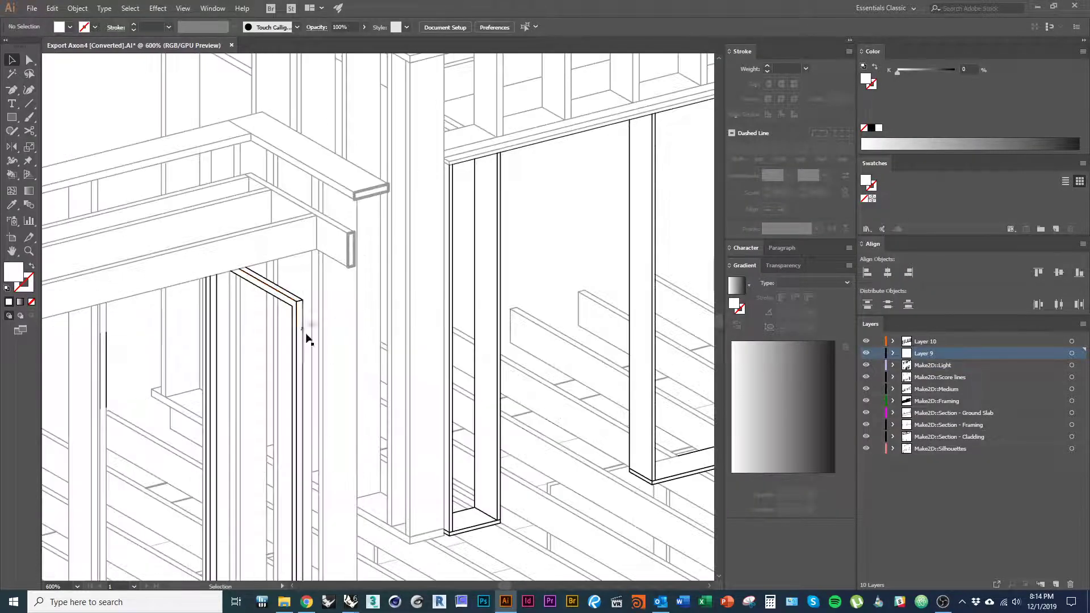
key(space)
drag(557, 335, 436, 344)
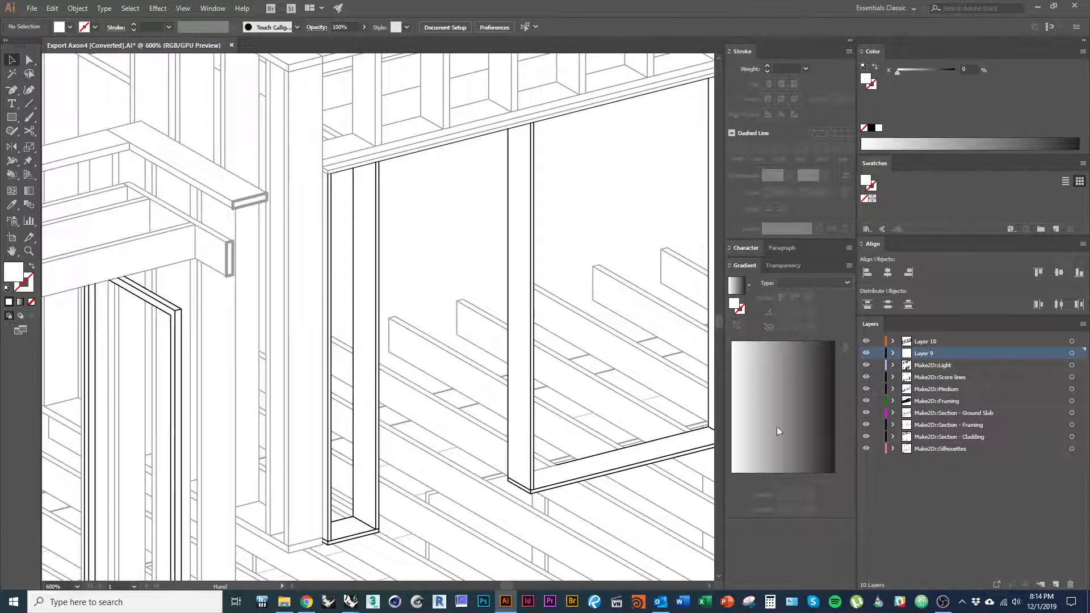
key(space)
drag(507, 351, 412, 358)
alt+scroll(323, 400, down, 3)
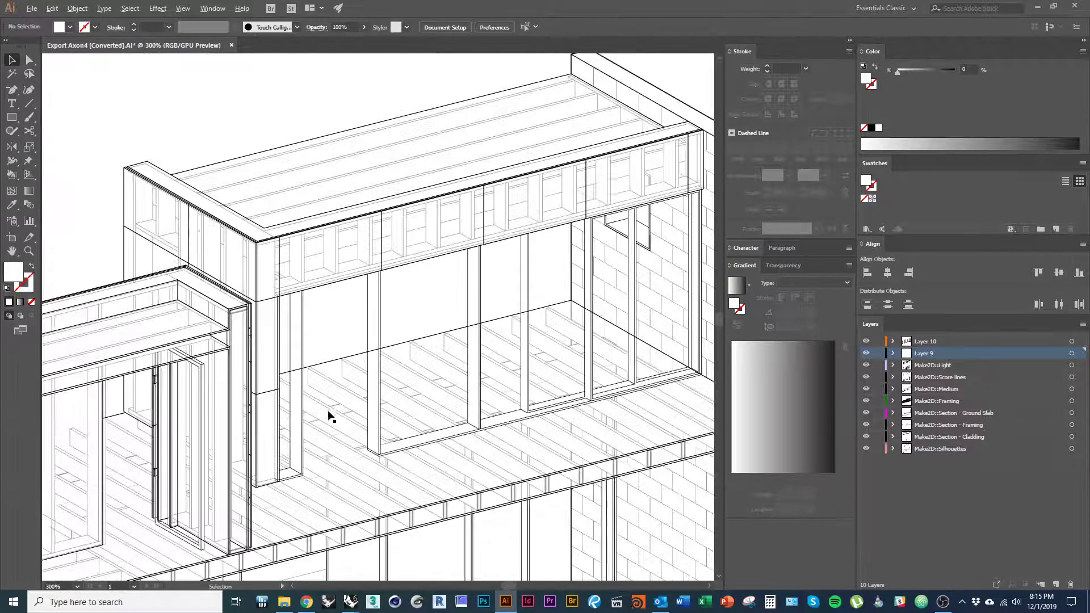
key(space)
drag(407, 482, 433, 419)
click(461, 388)
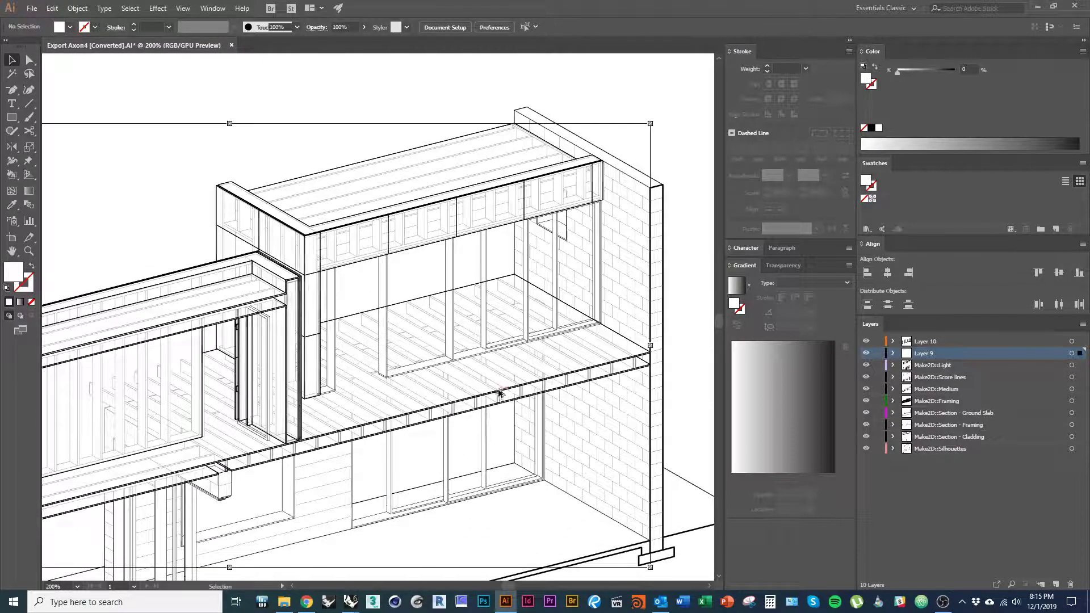
Step: Select the exploded cladding linework above the framing axon and move it straight down over the framing
alt+scroll(498, 390, down, 1)
key(space)
drag(248, 490, 489, 367)
alt+scroll(264, 299, down, 3)
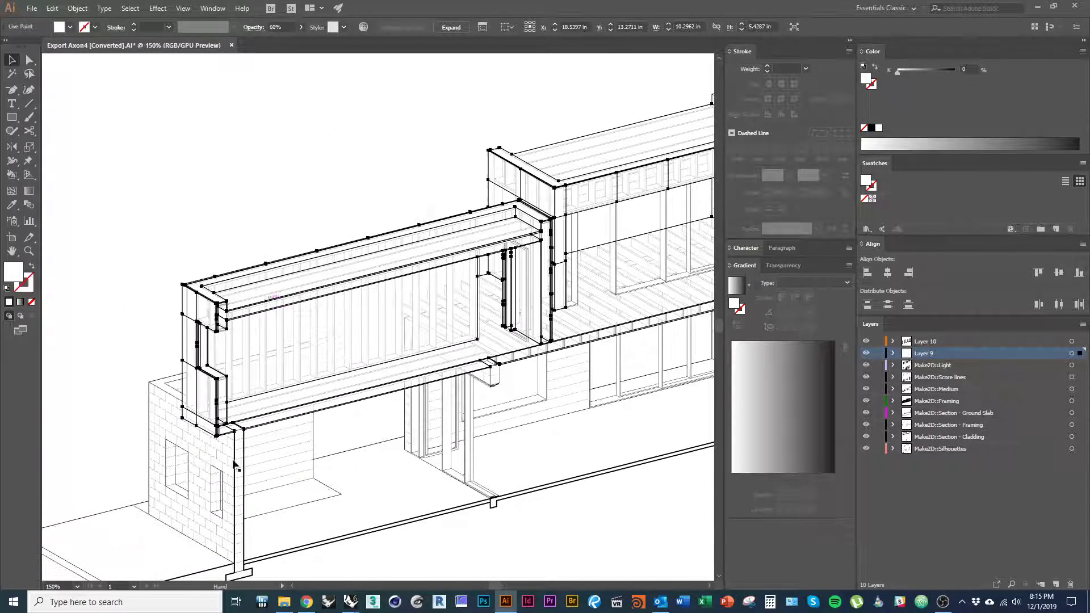
click(345, 386)
drag(453, 365, 131, 237)
click(472, 375)
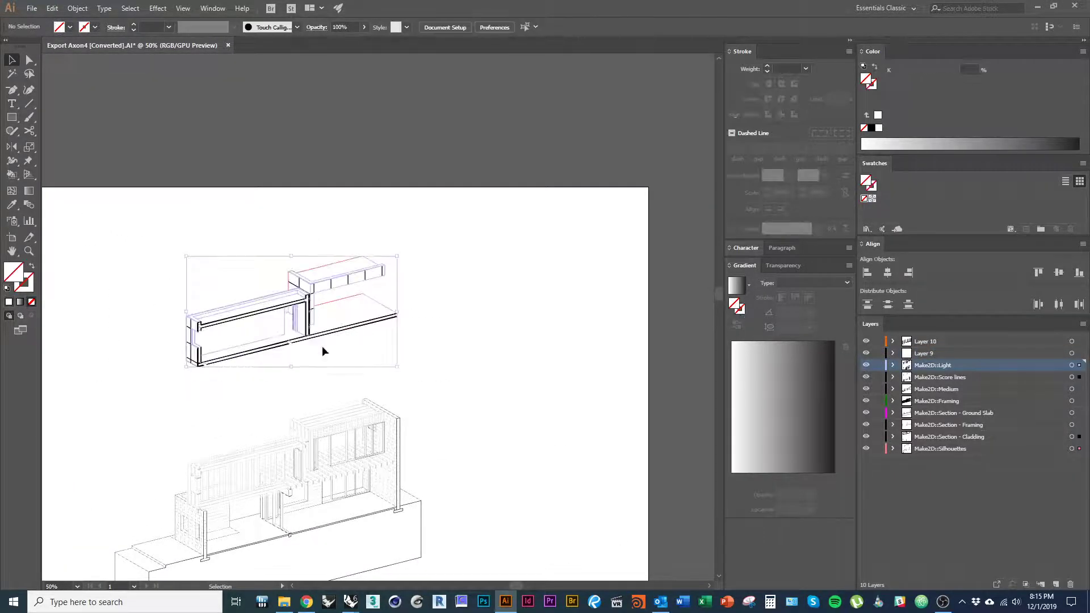
alt+scroll(408, 309, up, 1)
key(space)
drag(245, 389, 423, 261)
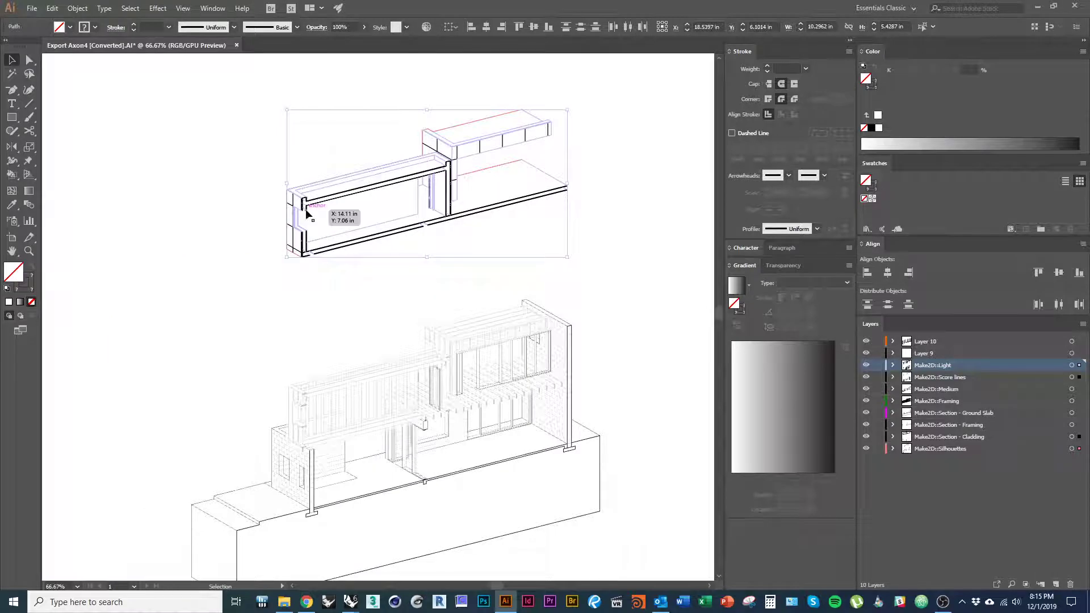
shift+drag(303, 213, 316, 420)
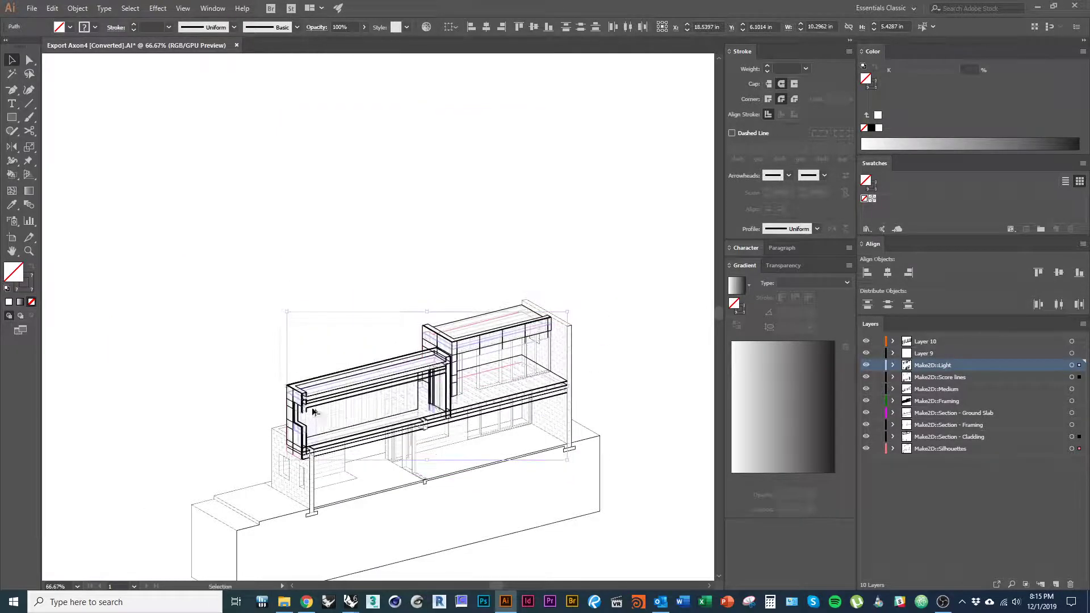
Step: Shift the cladding linework vertically to align its section corner with the matching corner of the framing, and check the fit
alt+scroll(316, 420, up, 8)
alt+scroll(307, 423, up, 2)
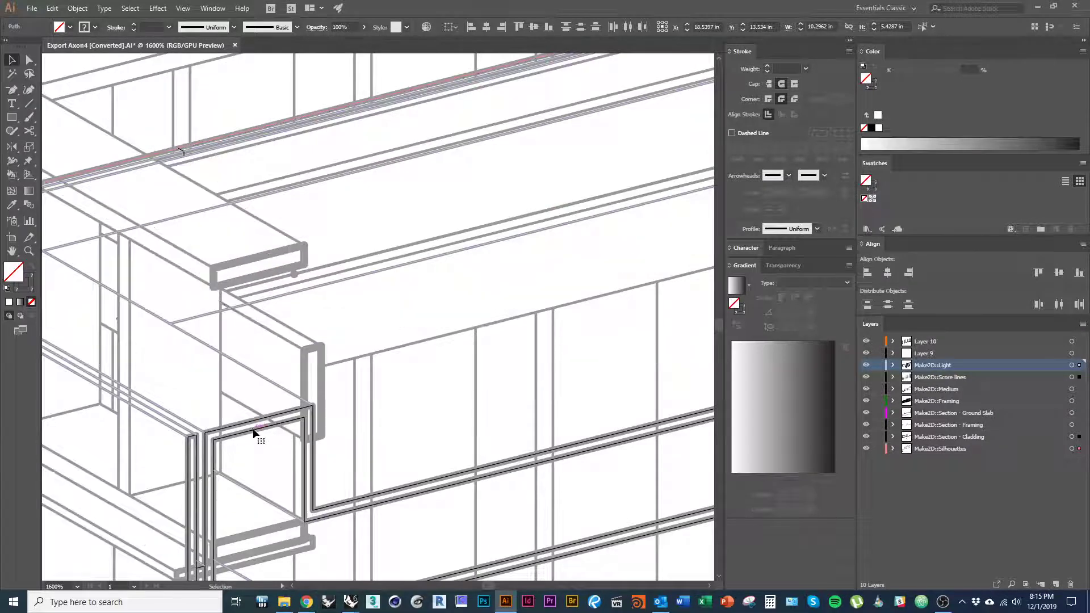
shift+drag(254, 432, 243, 279)
alt+scroll(307, 248, up, 5)
alt+scroll(268, 312, down, 10)
alt+scroll(225, 332, down, 1)
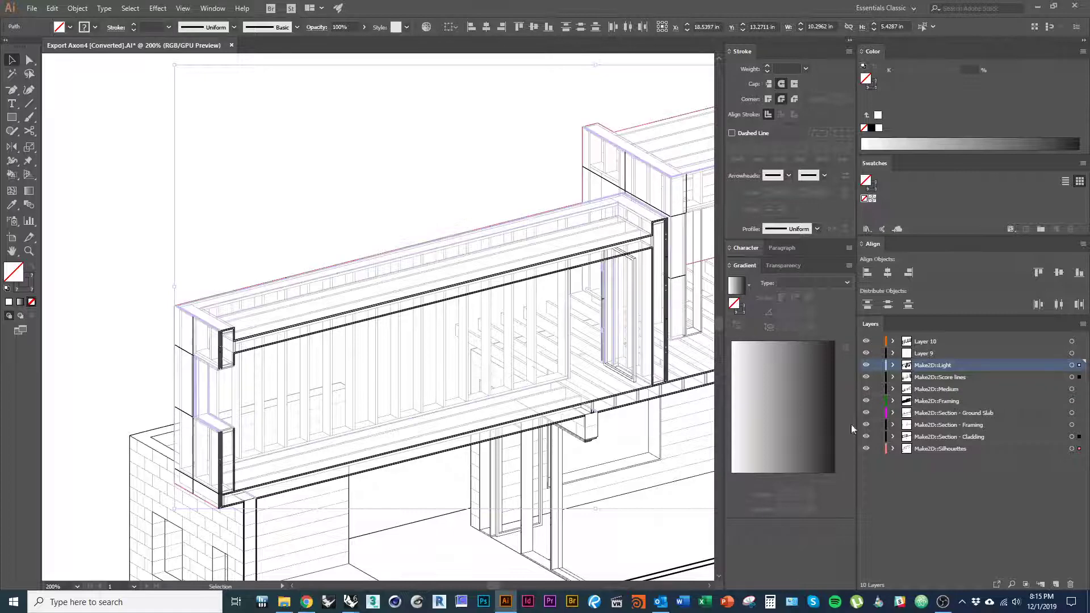
alt+scroll(129, 320, down, 1)
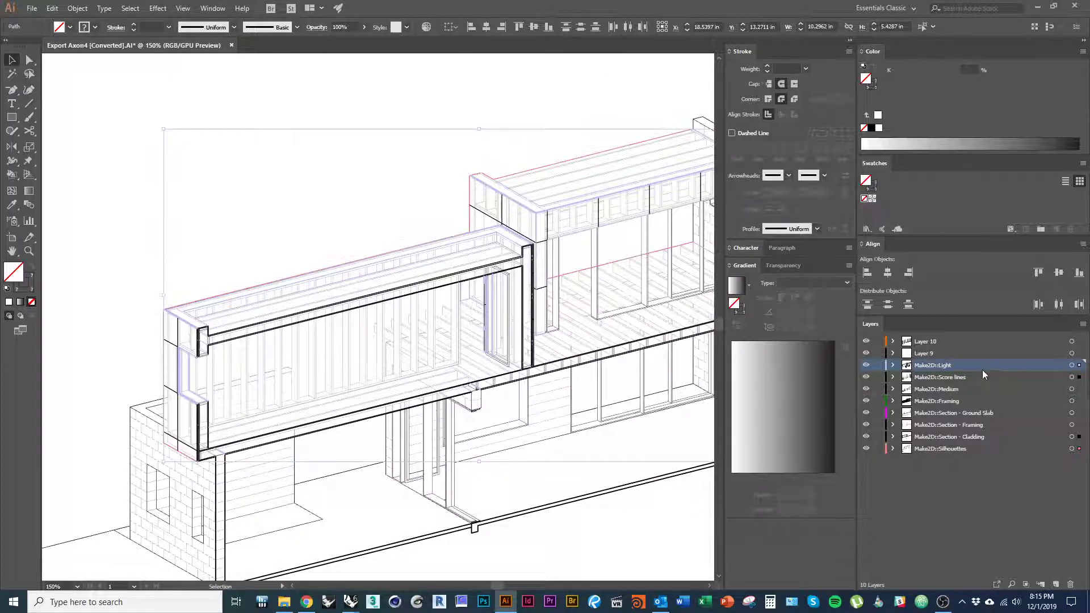
Step: Try to bring the cladding lines in front of the overlay by moving the Make2D::Light layer above Layer 9
drag(984, 368, 988, 352)
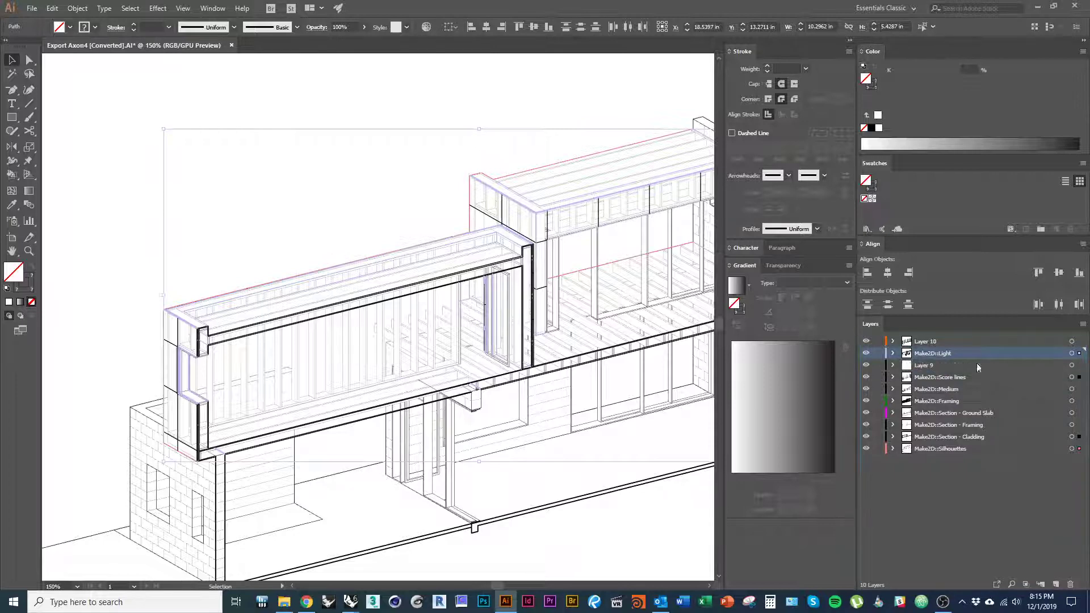
click(116, 260)
drag(462, 467, 385, 422)
Step: Undo the layer reordering and the cladding moves back to the exploded position
key(ctrl+z)
key(ctrl+z)
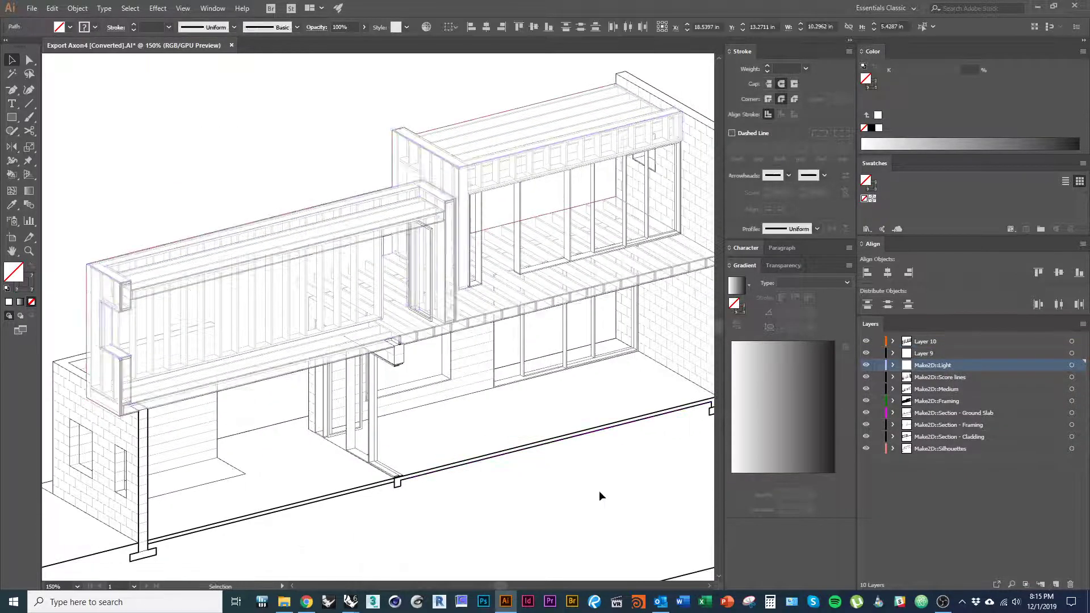
click(600, 496)
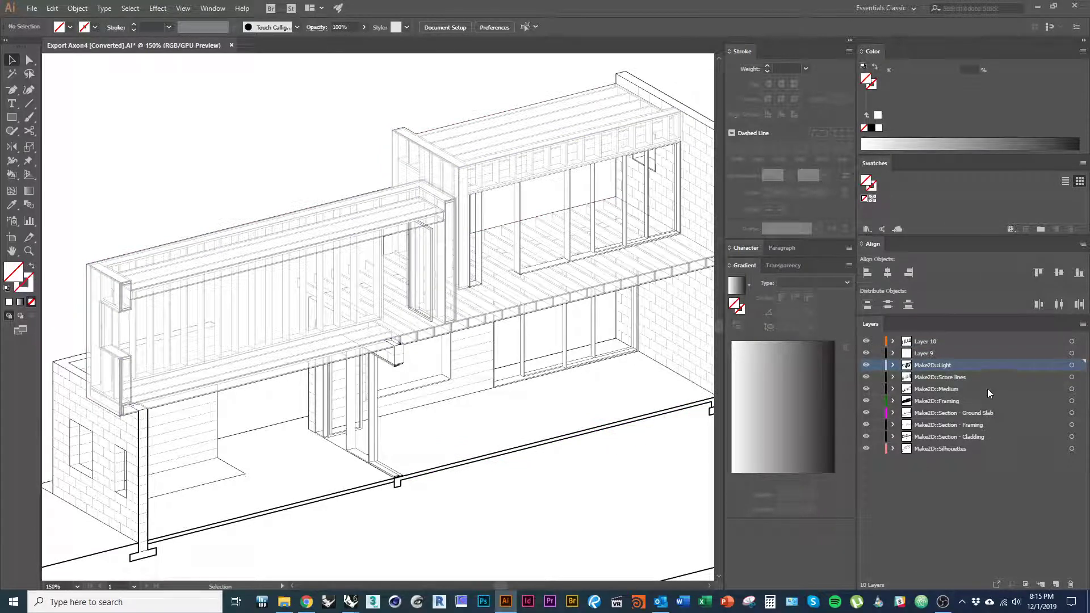
key(ctrl+z)
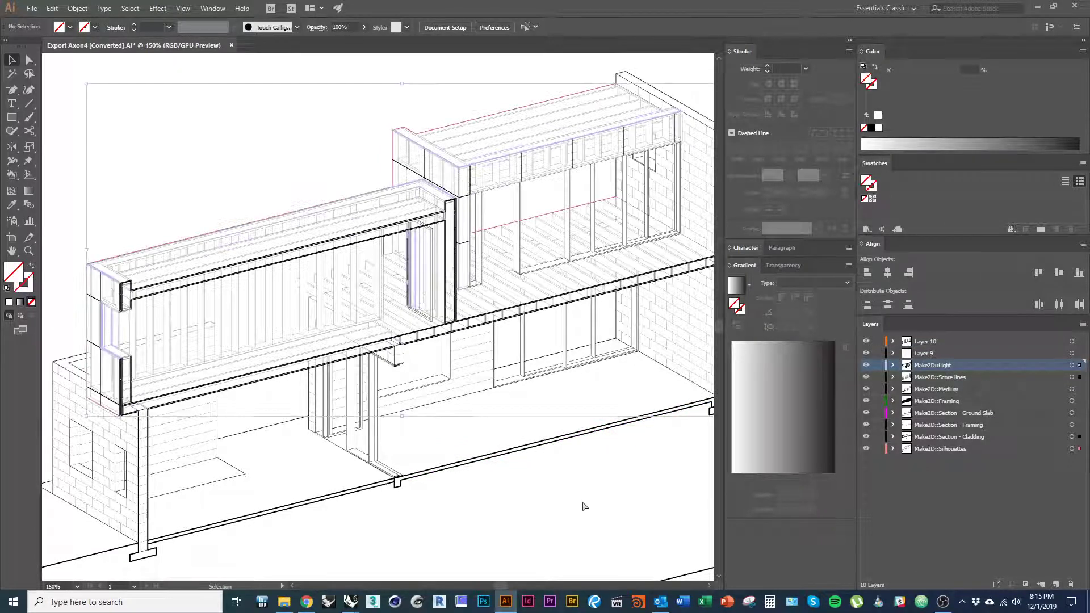
key(ctrl+z)
key(ctrl+z)
alt+scroll(440, 473, down, 2)
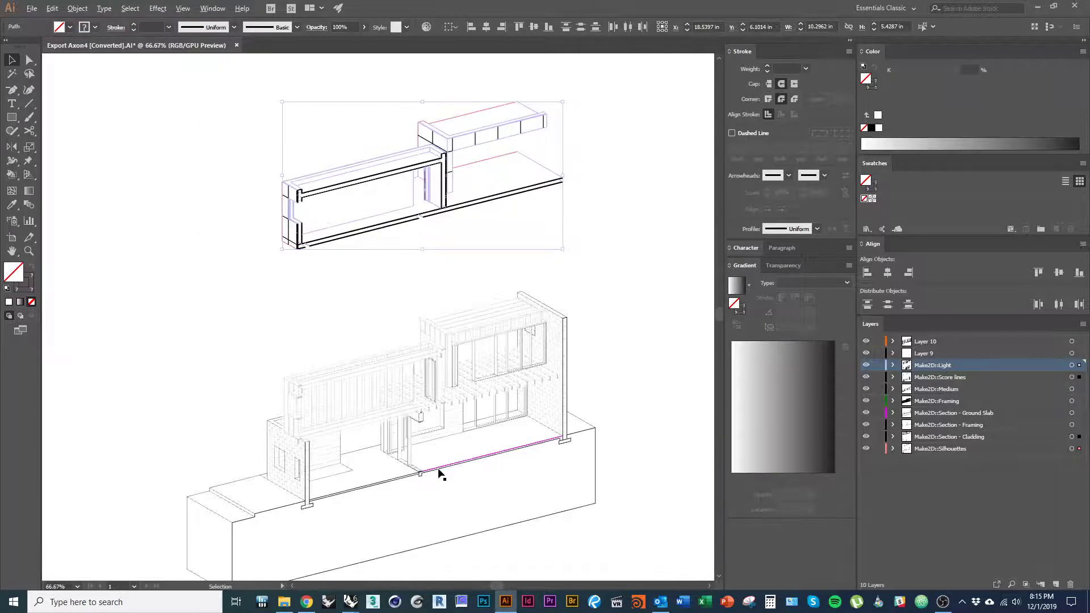
Step: Deselect the linework and move the Make2D::Section - Cladding layer above Layer 9
drag(401, 261, 378, 301)
click(464, 317)
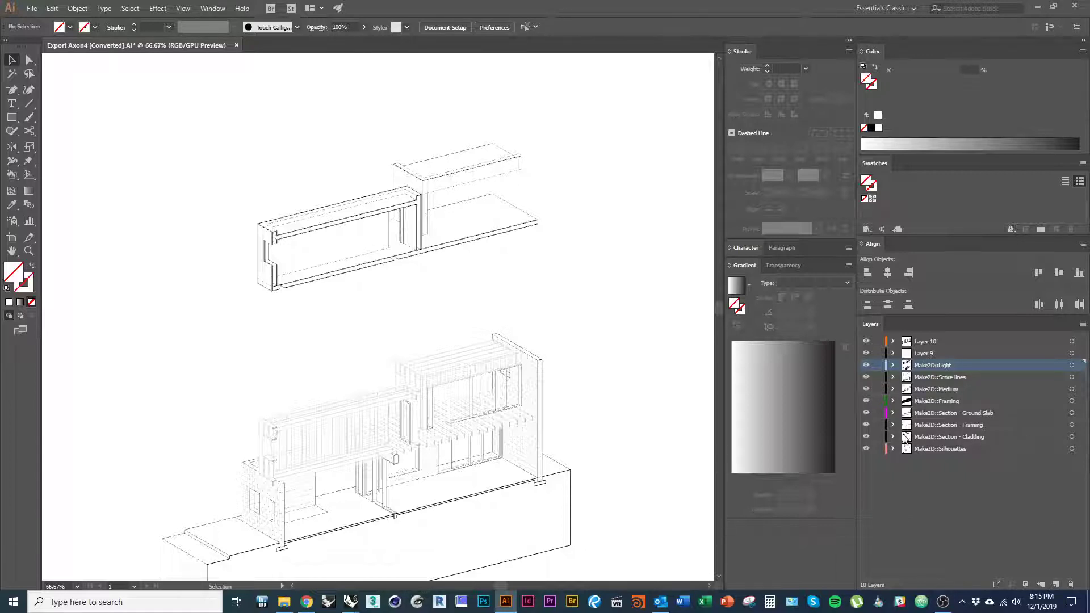
drag(977, 437, 972, 348)
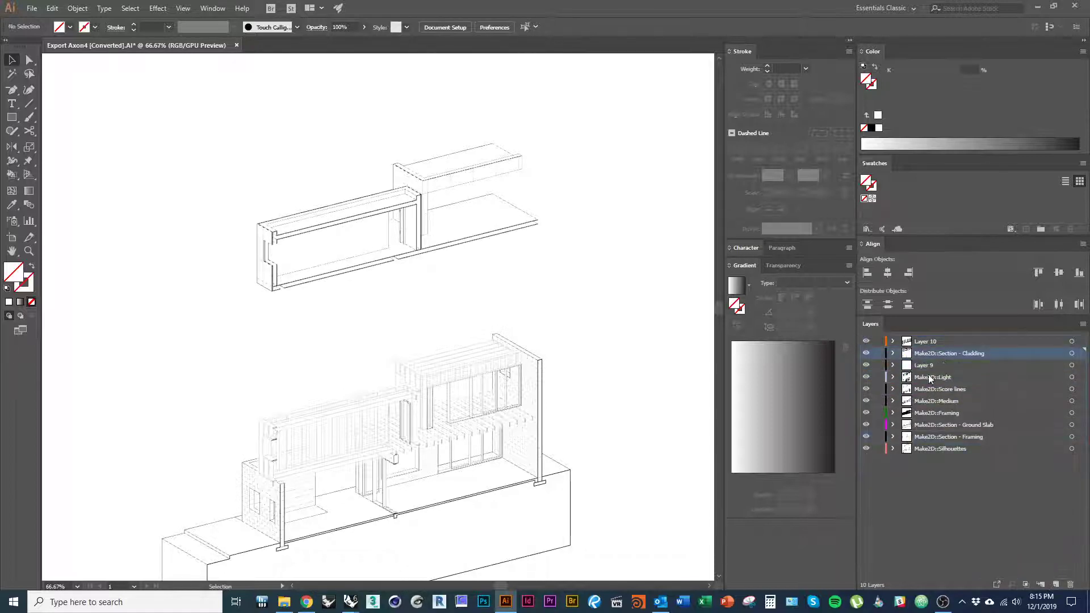
Step: Rename Layer 9 as Ghosted layer
click(931, 366)
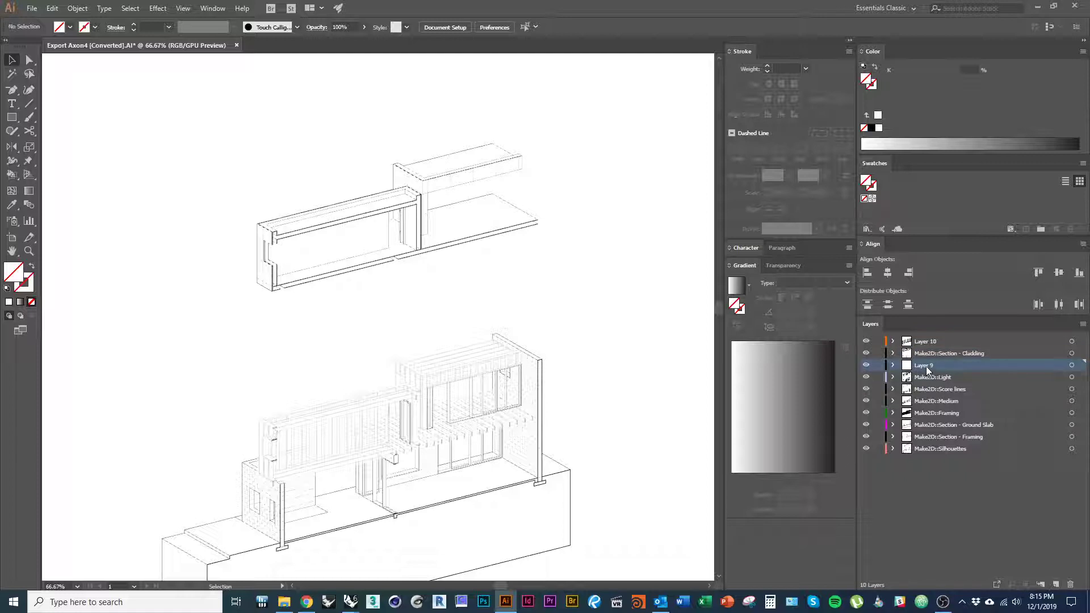
double_click(926, 366)
text(Ghosted l)
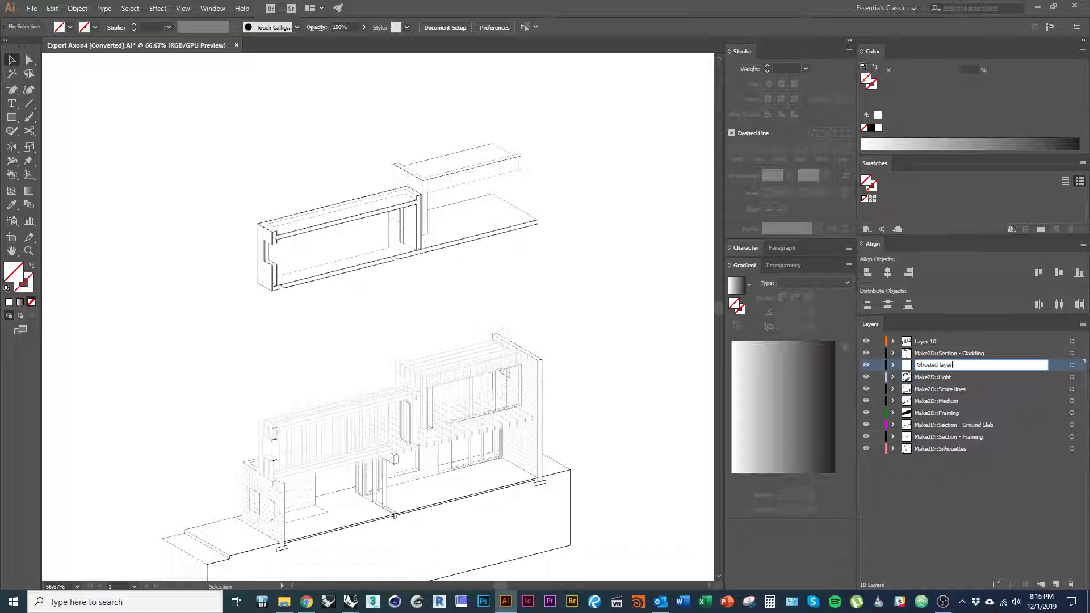
key(Return)
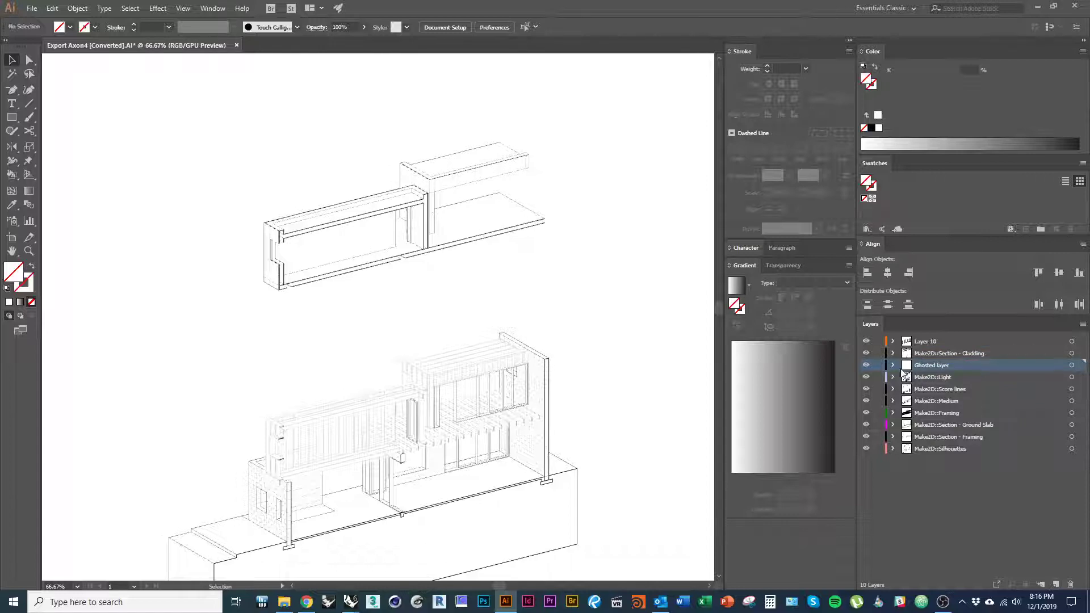
Step: Hide the Make2D::Section - Cladding layer and highlight all artwork on Make2D::Light to see which lines it holds
click(865, 353)
alt+scroll(390, 178, up, 4)
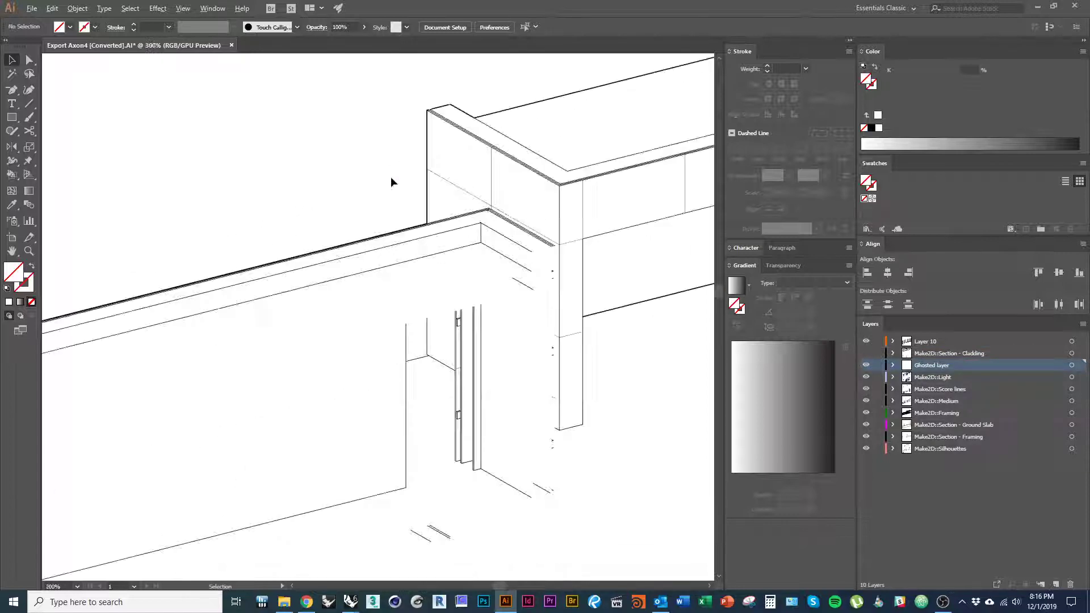
click(409, 231)
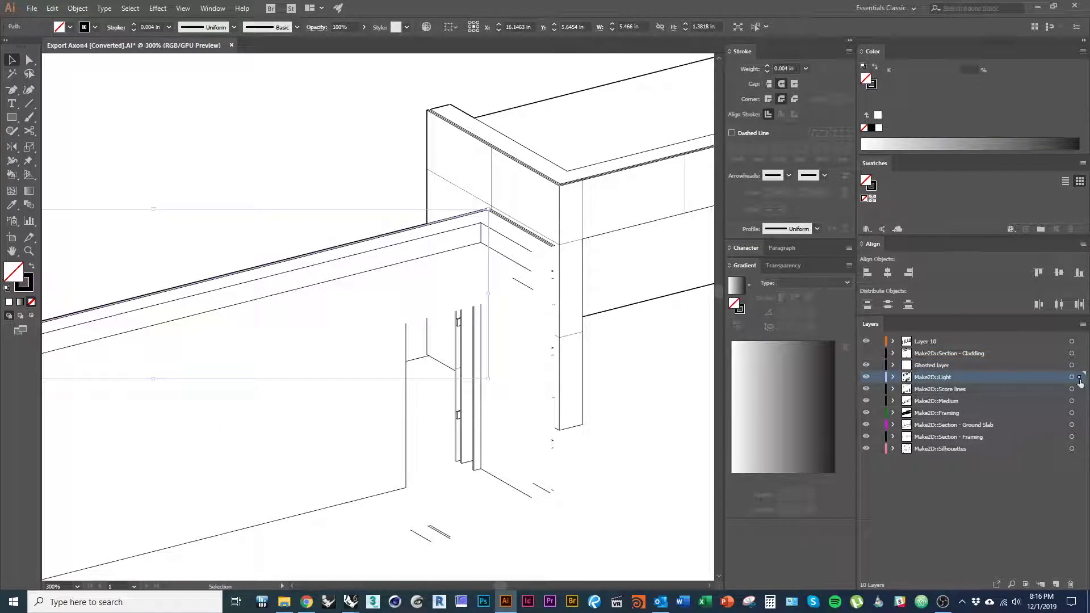
alt+scroll(473, 292, down, 4)
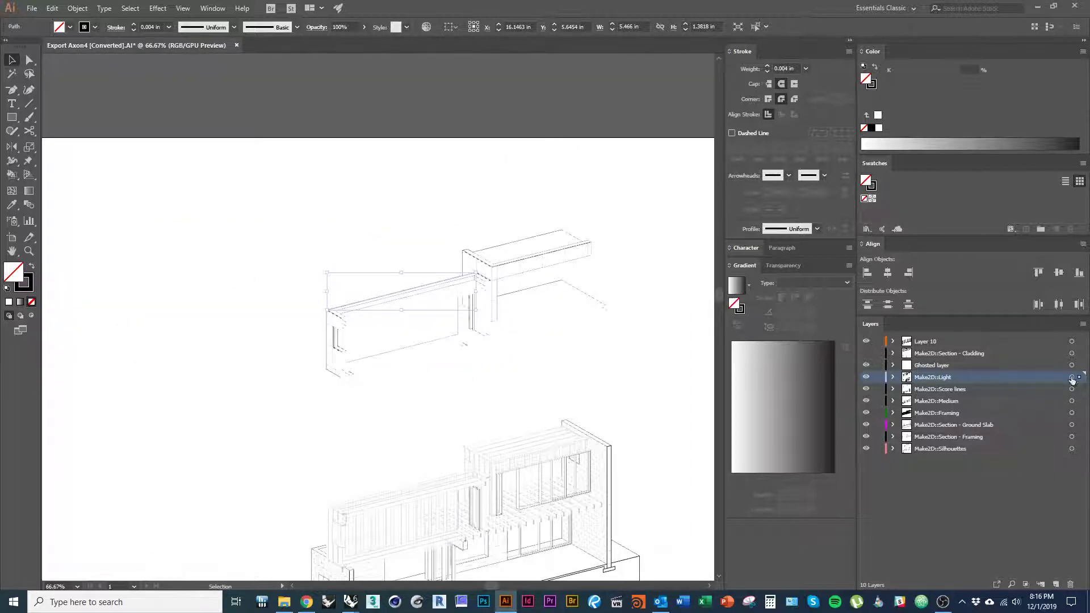
click(1072, 377)
alt+scroll(601, 348, down, 1)
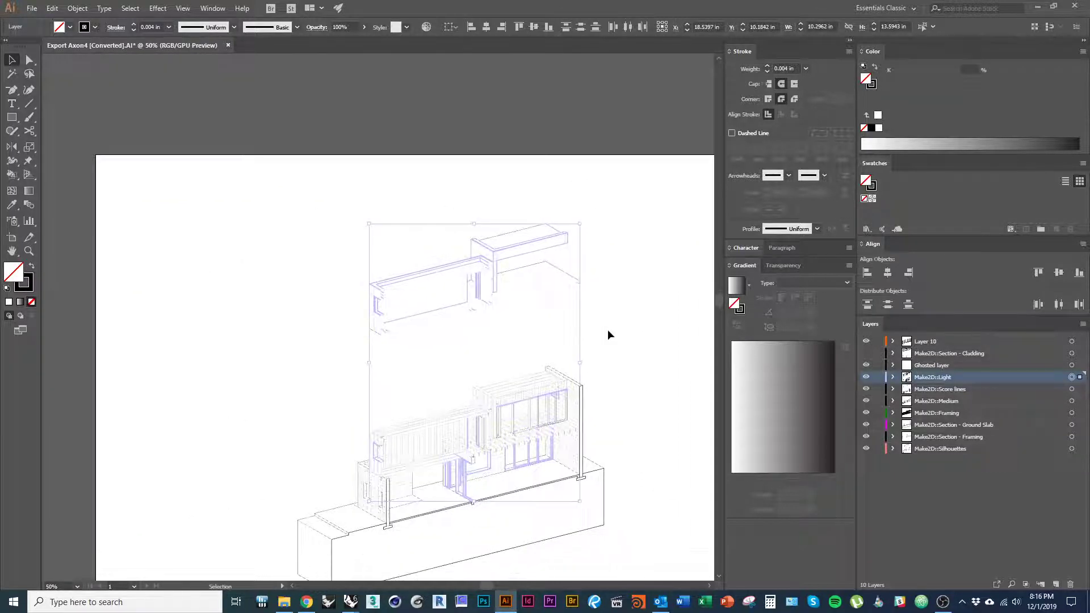
click(561, 332)
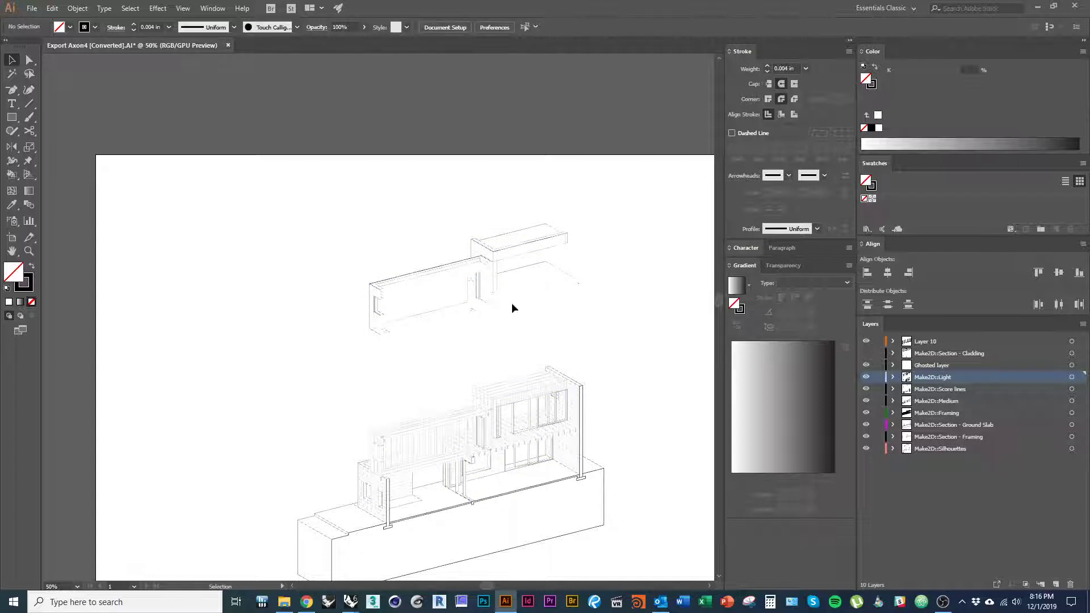
alt+scroll(512, 302, up, 1)
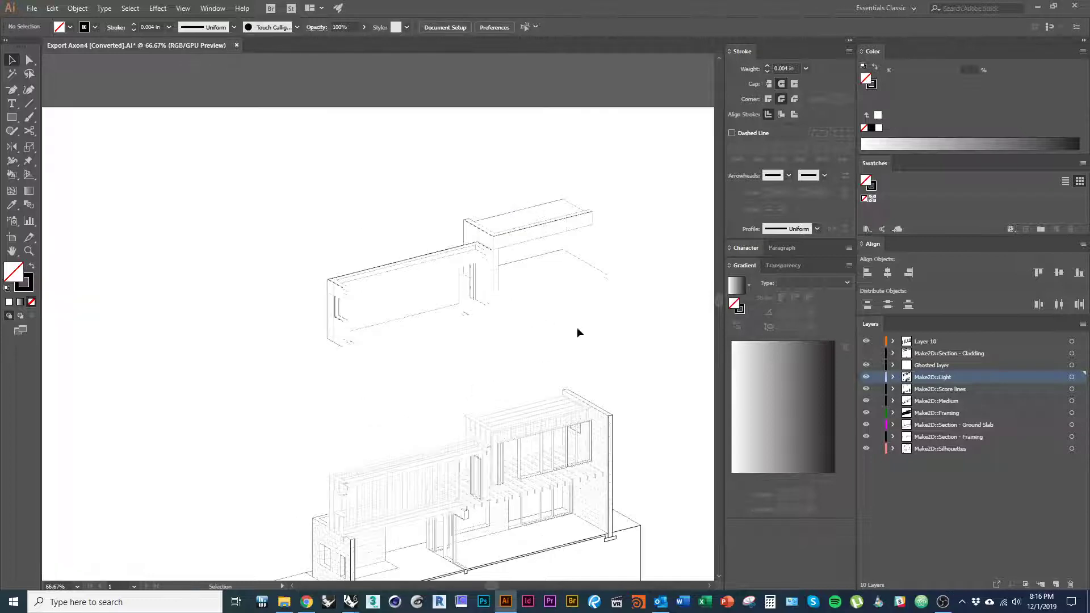
Step: Hide every other layer so that only the Make2D::Light linework is shown, with nothing selected
click(1072, 378)
drag(645, 371, 620, 317)
drag(867, 389, 867, 448)
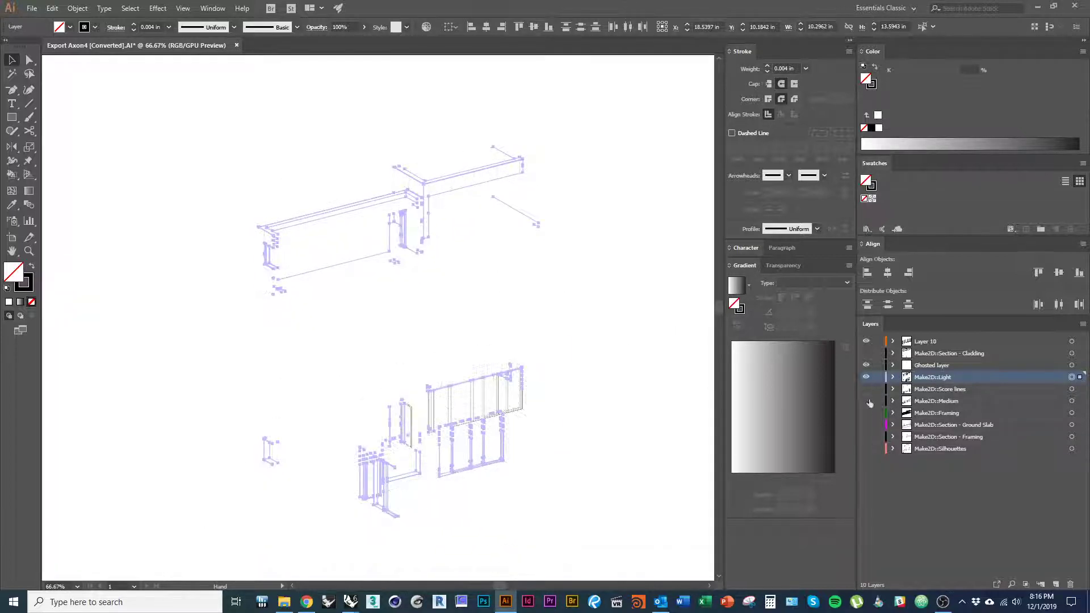
drag(866, 366, 867, 342)
alt+scroll(596, 333, down, 1)
click(640, 381)
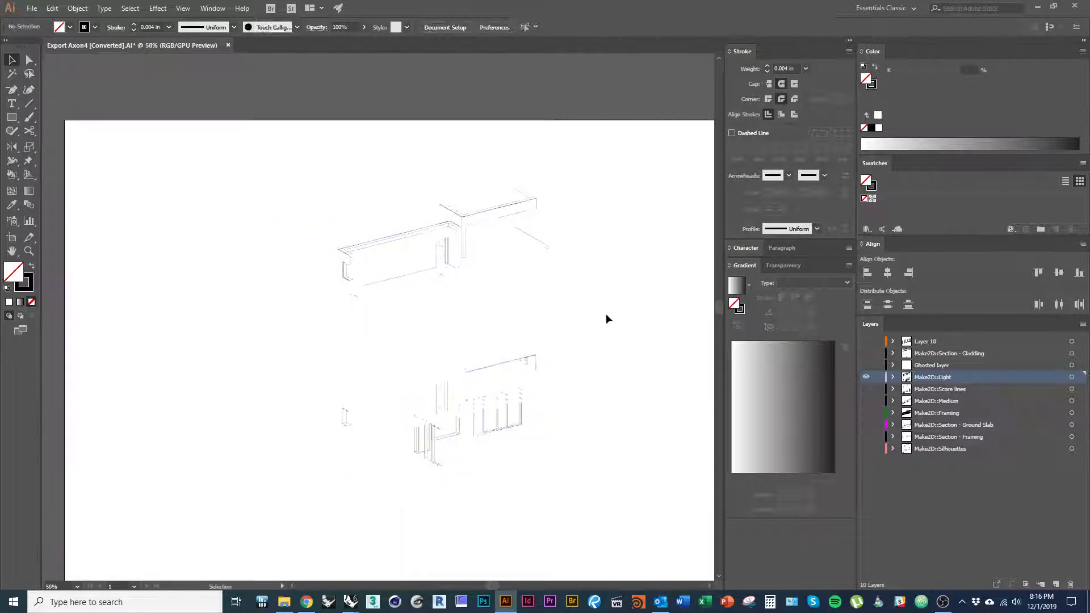
Step: Transfer the exploded cladding lines of Make2D::Light to a new layer directly above it, leaving out the framing axon's lines
drag(621, 311, 217, 137)
click(1072, 378)
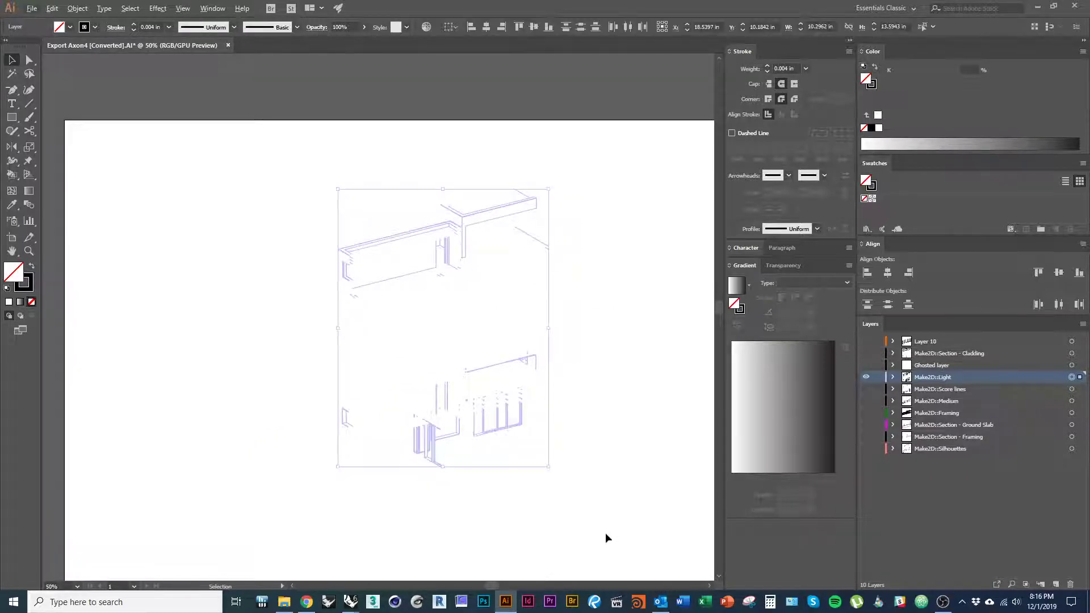
drag(583, 509, 297, 333)
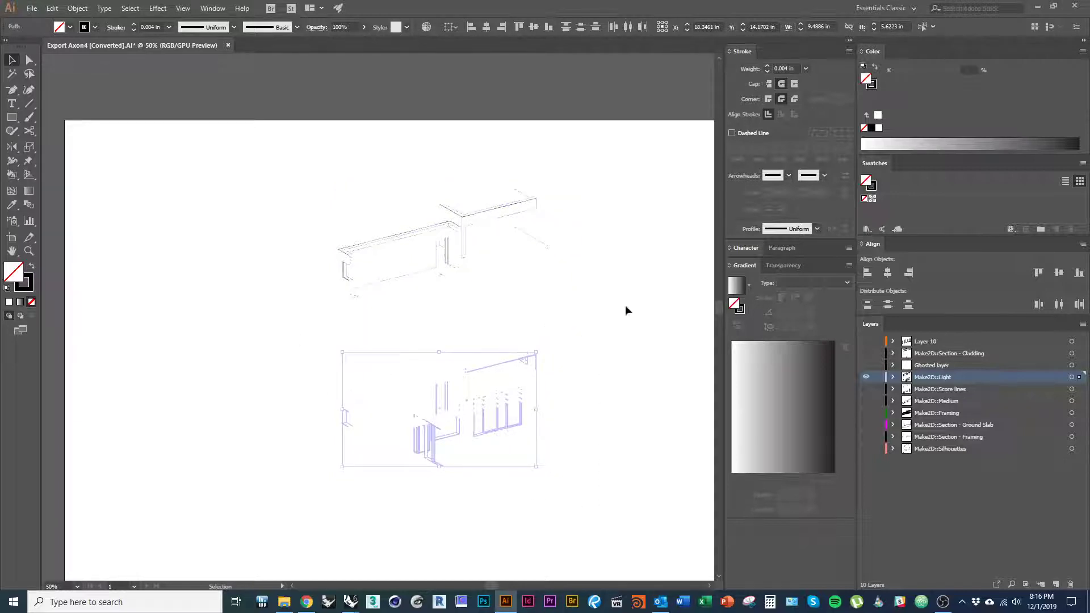
click(1071, 378)
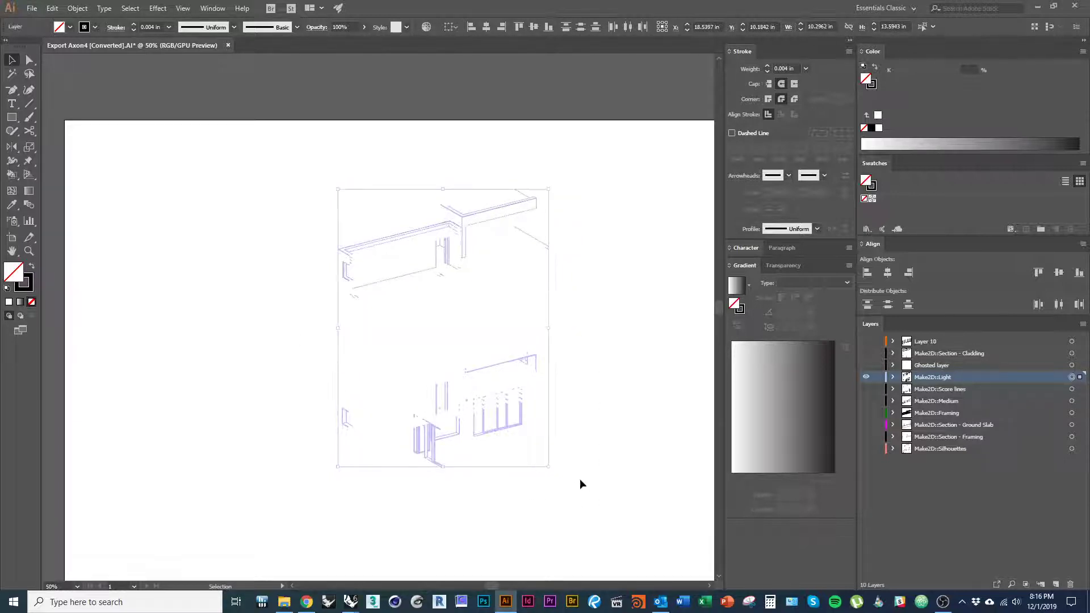
shift+drag(587, 338, 587, 338)
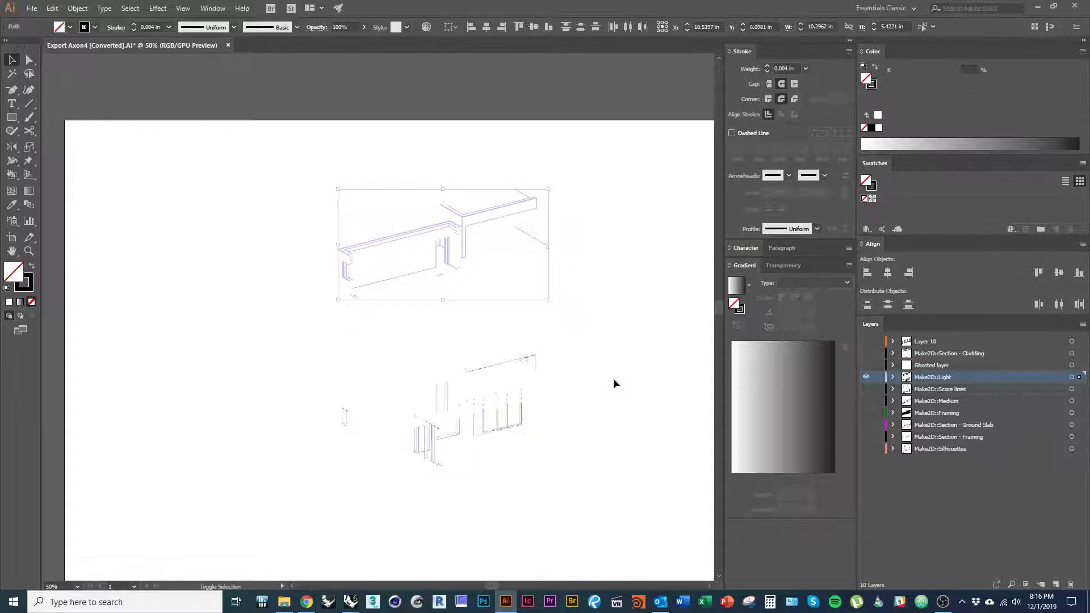
click(1055, 587)
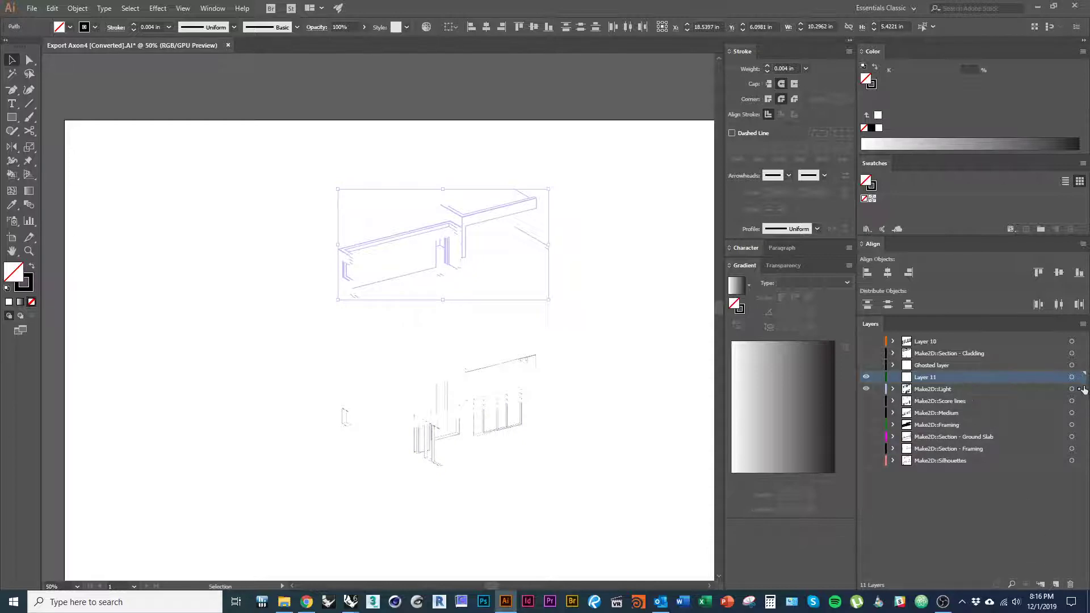
drag(1076, 380, 1078, 377)
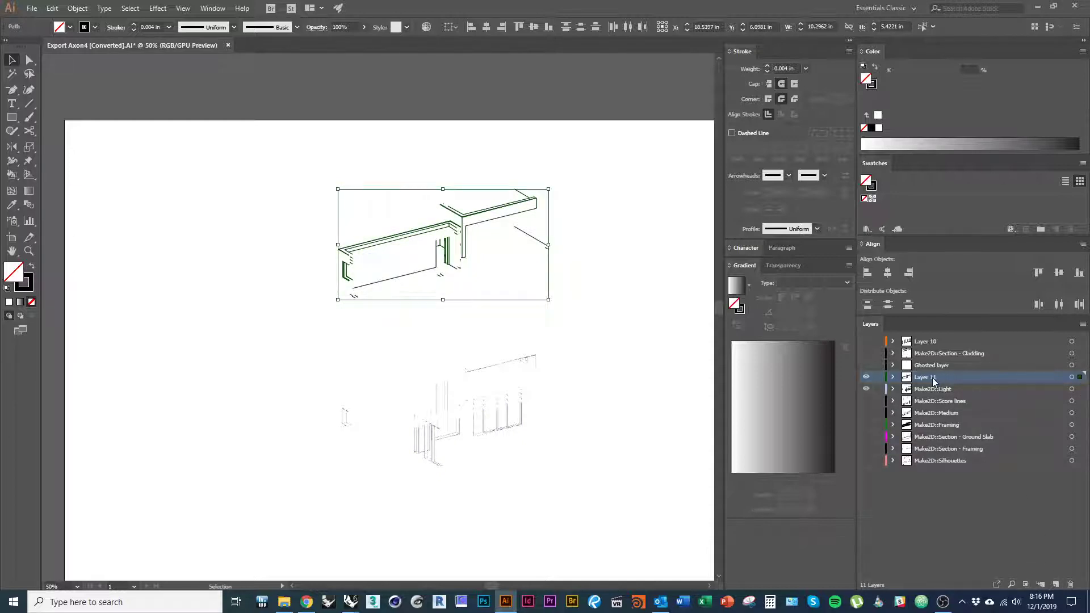
Step: Rename the new layer as Light Above
double_click(932, 378)
text(Light Above)
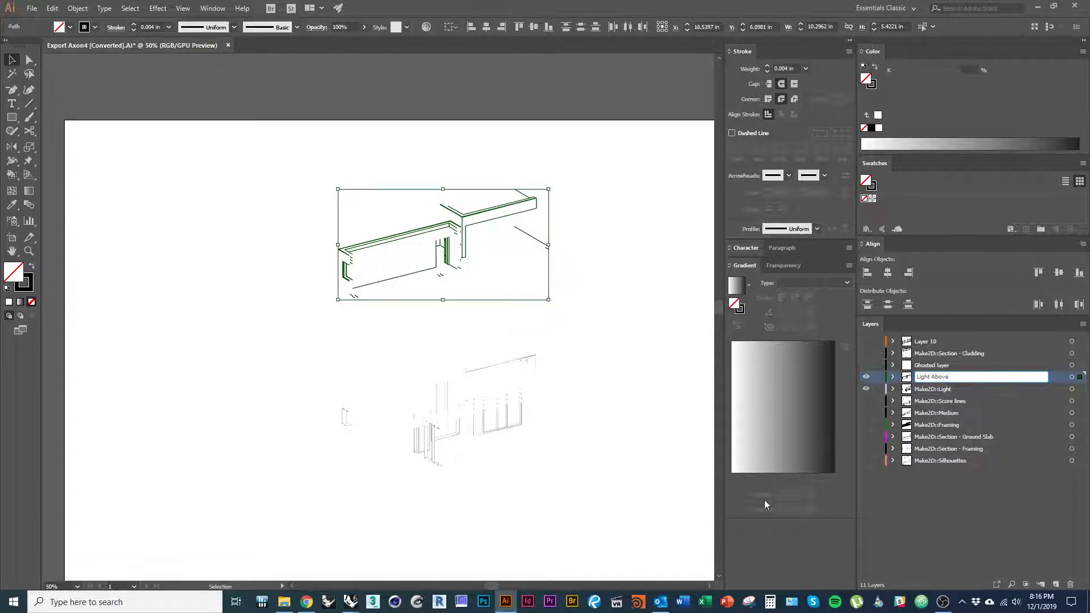
key(Return)
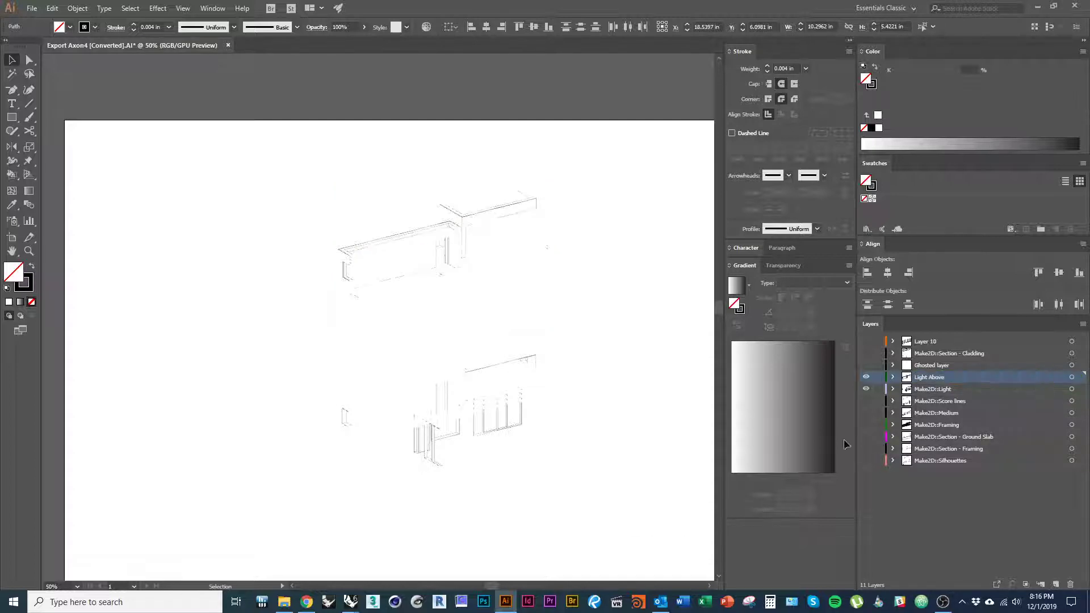
Step: Hide the Light Above layer and show all the other layers again
click(866, 377)
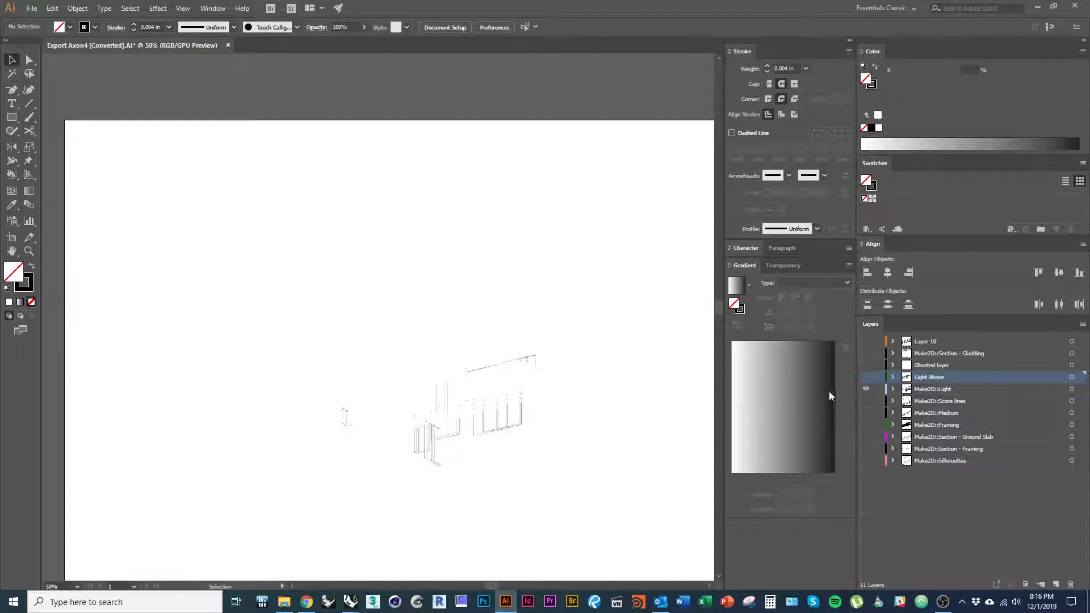
drag(866, 401, 866, 448)
click(866, 460)
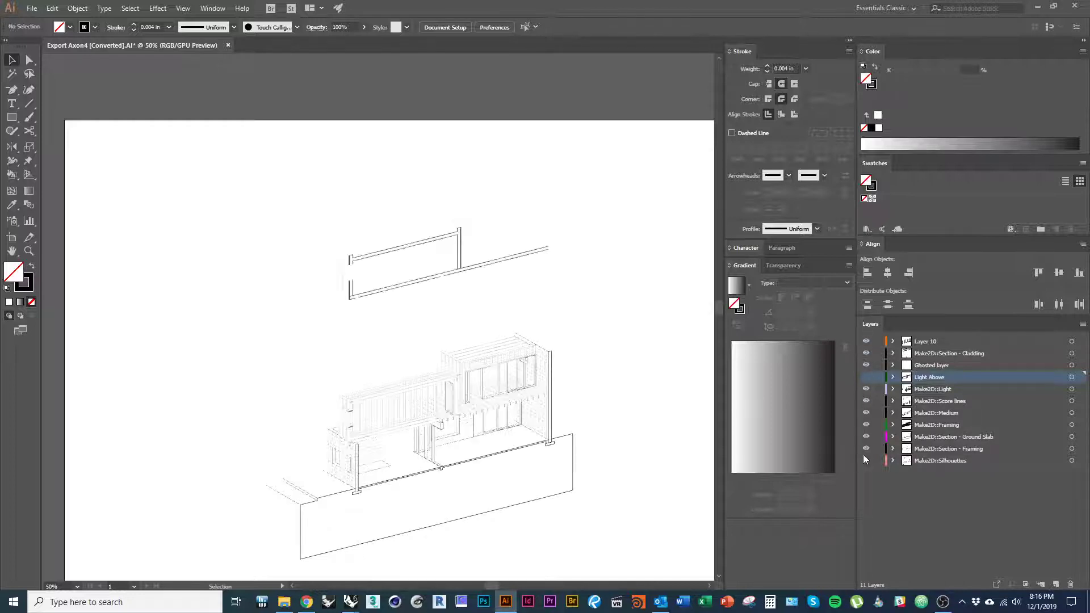
Step: Show the Light Above layer and move it above the Ghosted layer in the stacking order
click(866, 377)
drag(942, 378, 955, 359)
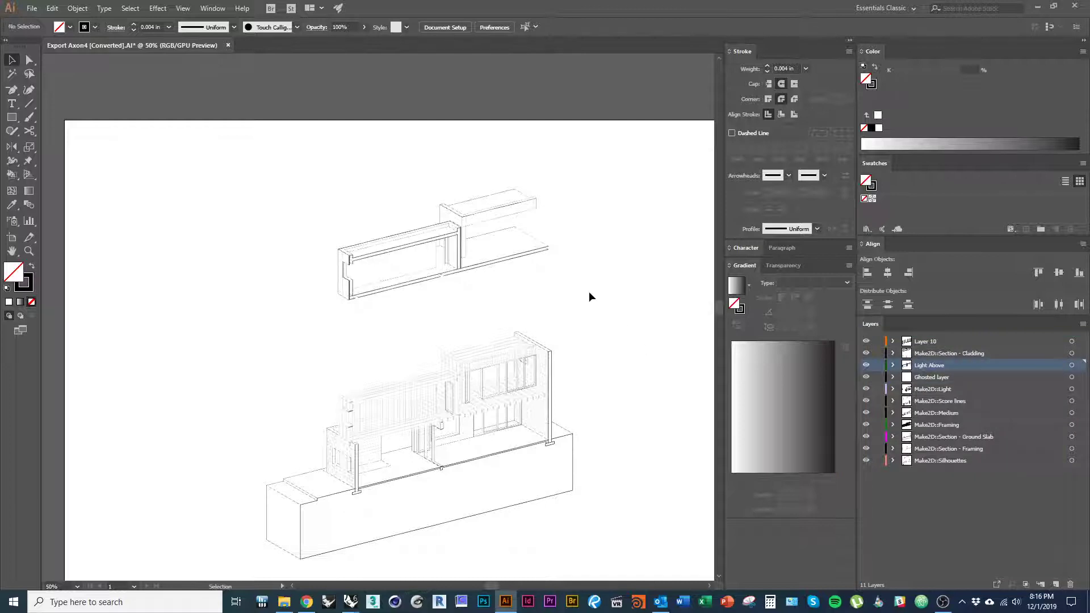
Step: Select all of the exploded cladding linework and move it straight down onto the framing axon by about 1.64 in
mouse_move(587, 302)
mouse_down()
mouse_move(277, 164)
mouse_move(346, 202)
mouse_move(323, 178)
mouse_up()
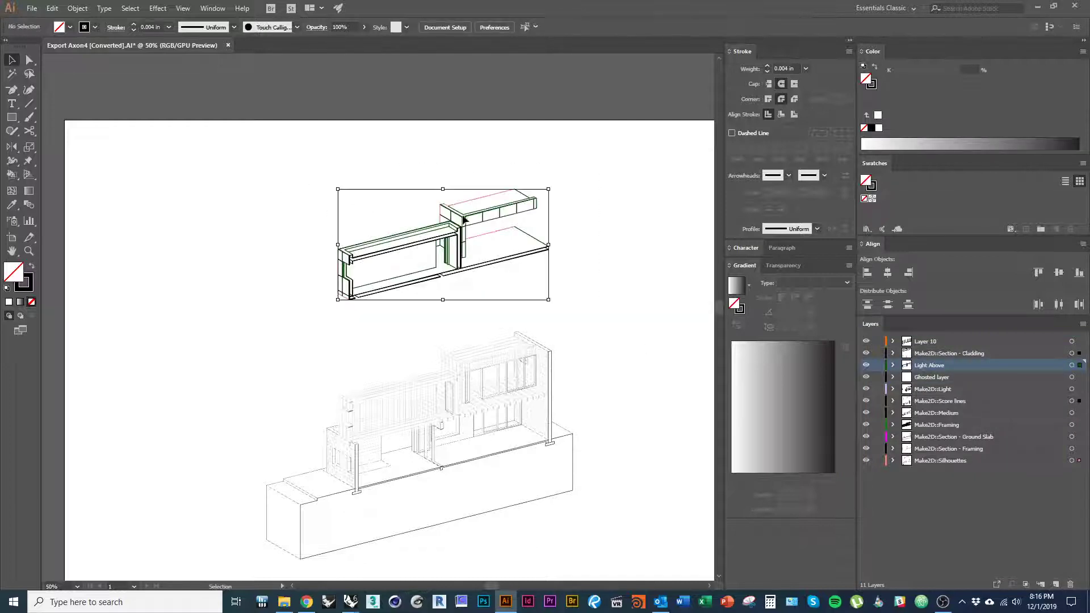
mouse_move(515, 189)
mouse_down()
mouse_move(524, 345)
mouse_move(516, 298)
mouse_up()
key(a)
alt+scroll(339, 310, up, 4)
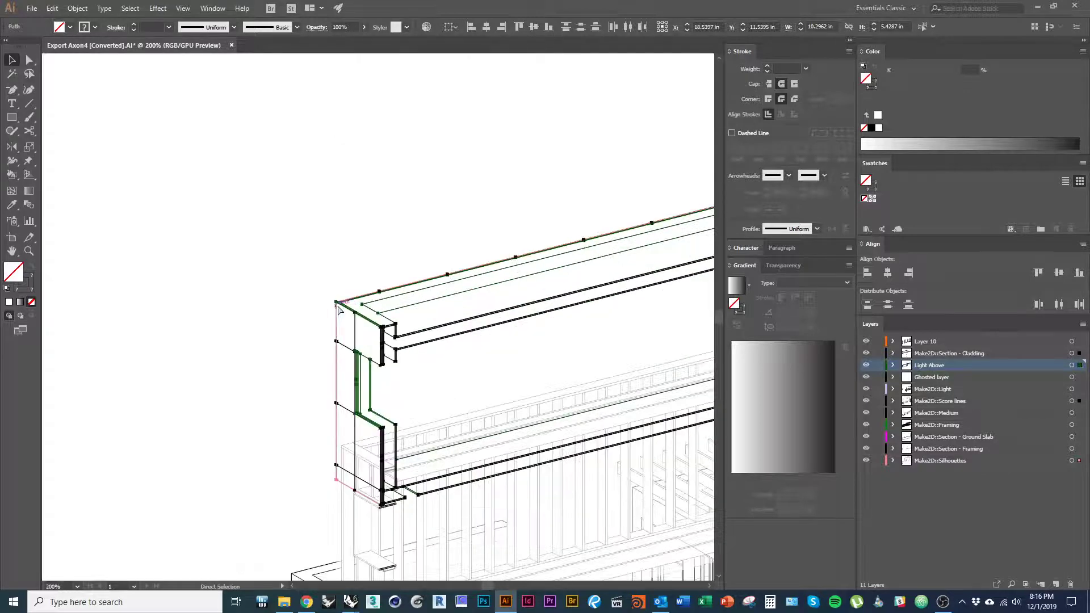
drag(339, 309, 336, 381)
drag(345, 435, 345, 439)
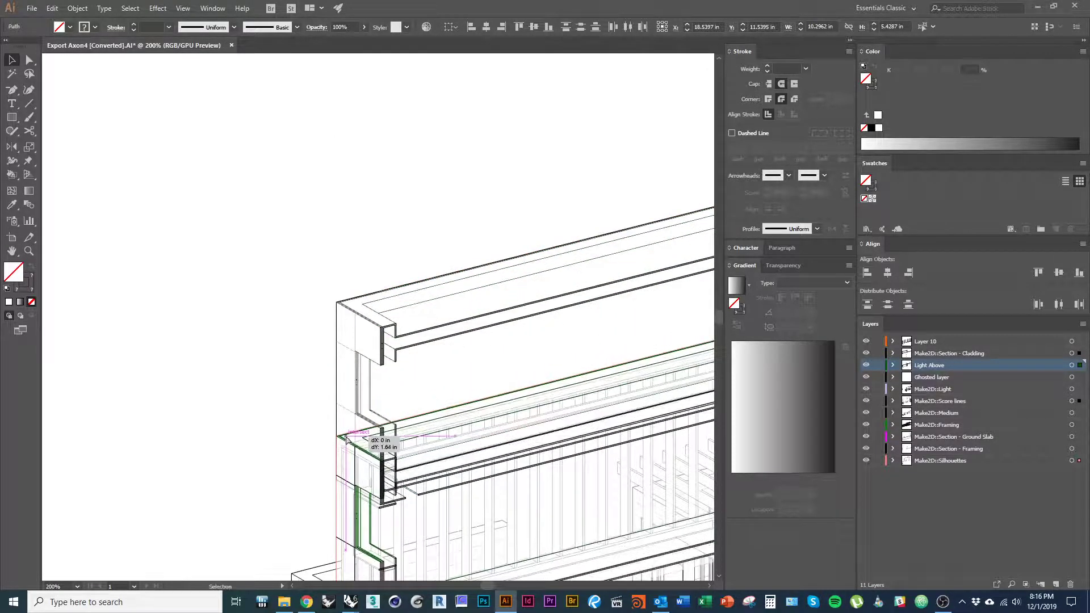
Step: Align the cladding's parapet corner exactly with the matching framing corner in outline view, restore the preview and deselect the linework
alt+scroll(346, 440, up, 6)
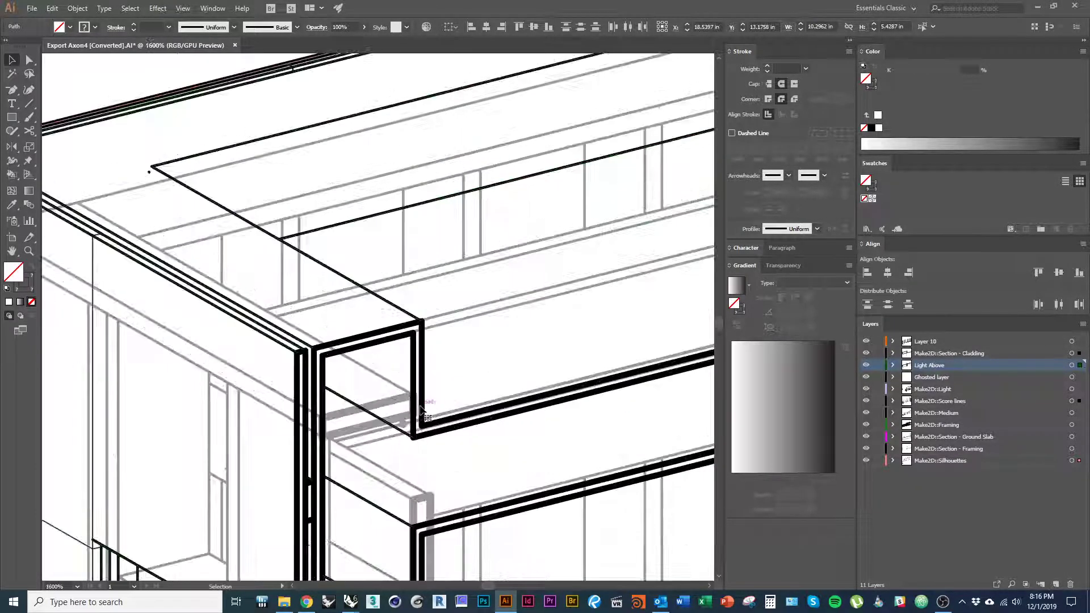
key(ctrl+y)
alt+scroll(431, 360, up, 1)
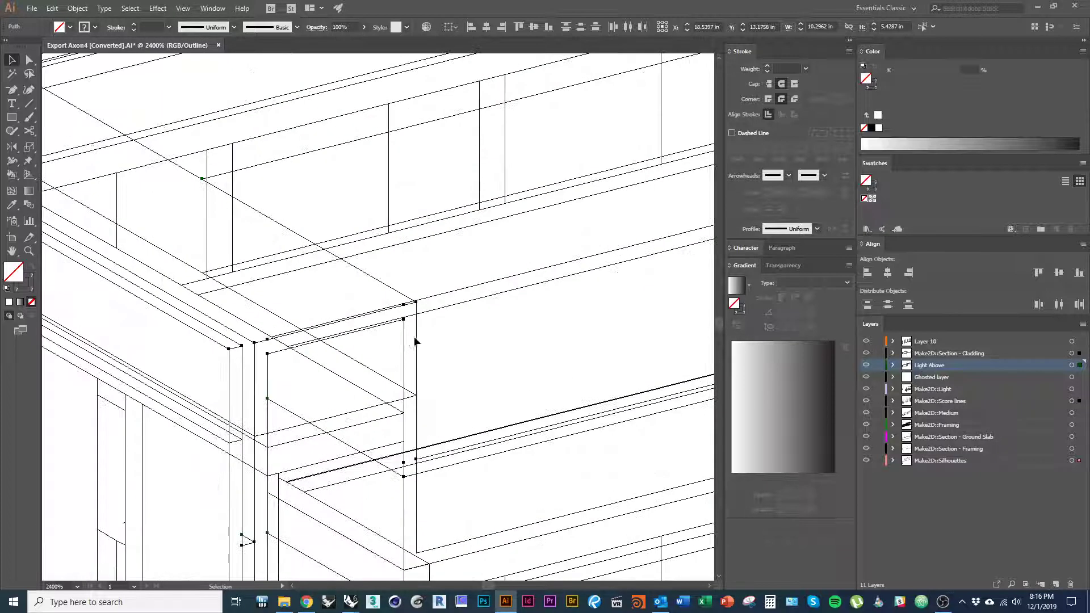
drag(416, 303, 417, 398)
alt+scroll(426, 441, down, 6)
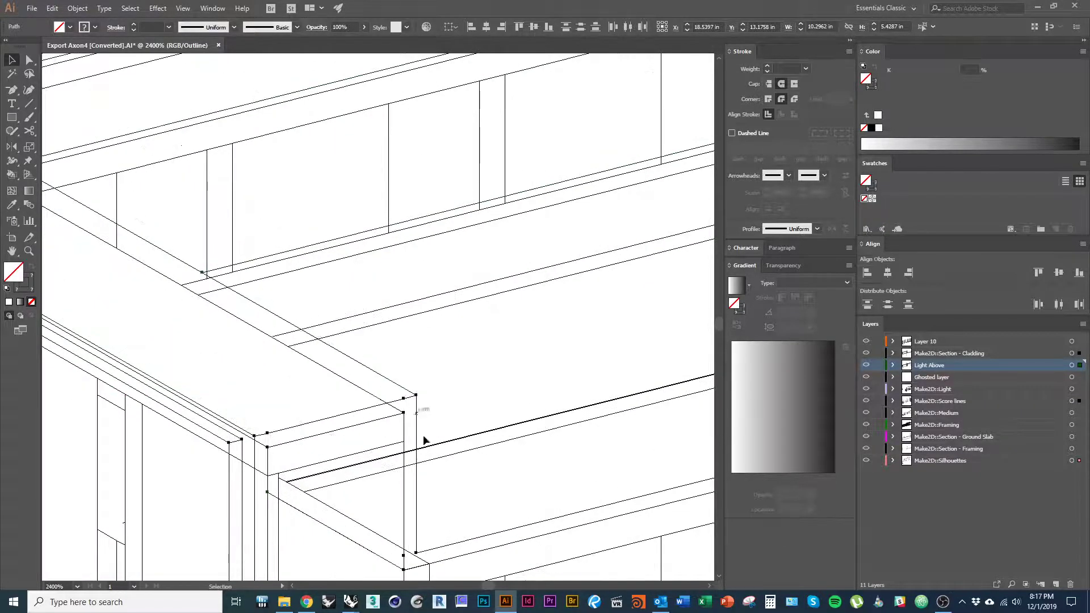
key(ctrl+y)
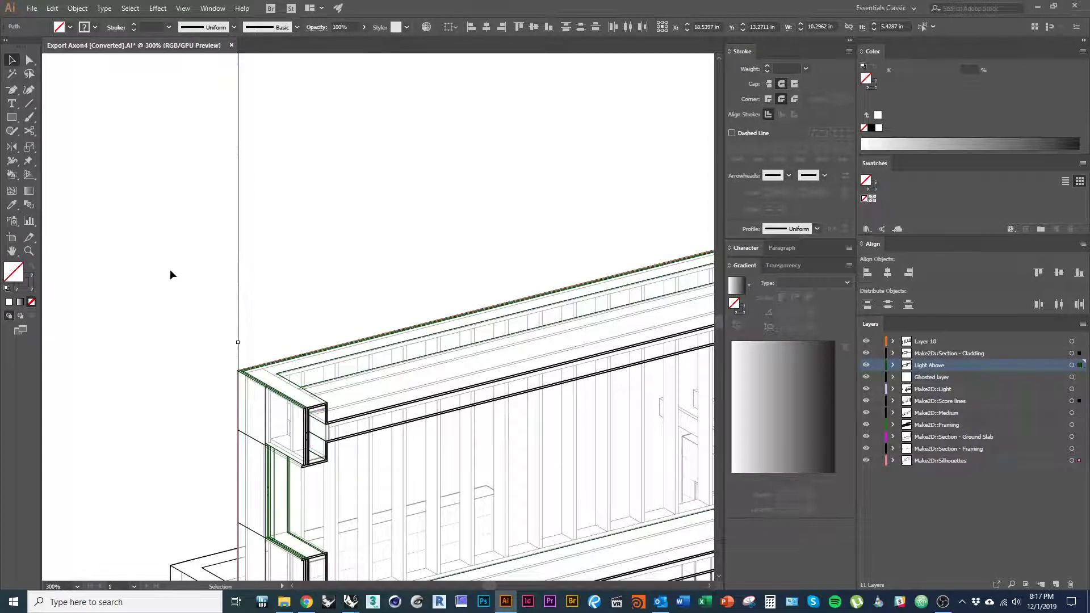
click(169, 270)
Step: Raise the opacity of the Ghosted layer's white Live Paint fill to 85%
alt+scroll(132, 317, down, 3)
drag(413, 448, 429, 510)
alt+scroll(444, 467, up, 2)
alt+scroll(448, 503, down, 1)
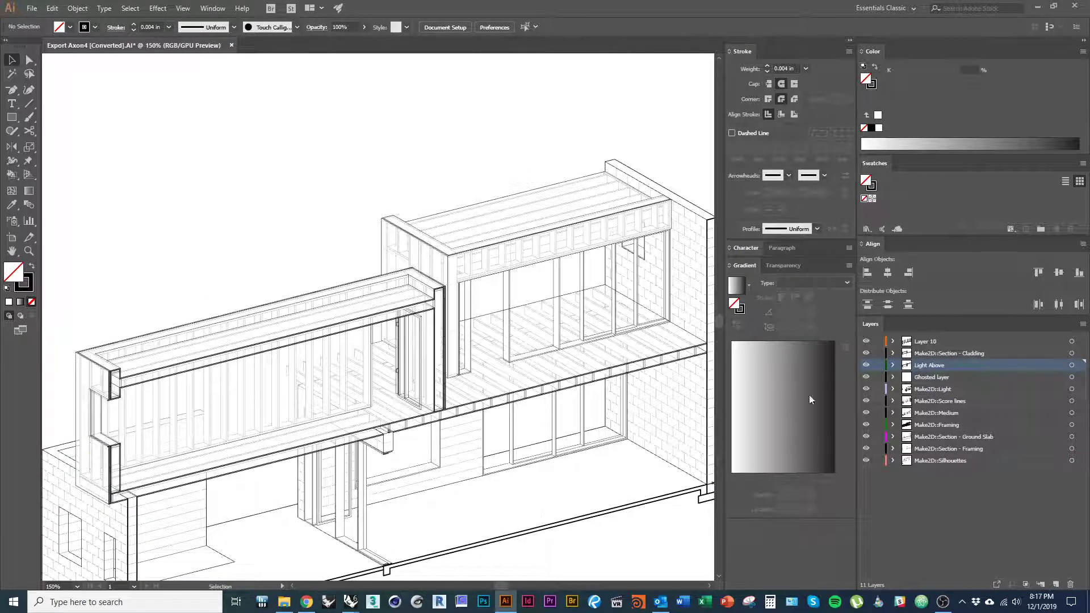
click(508, 378)
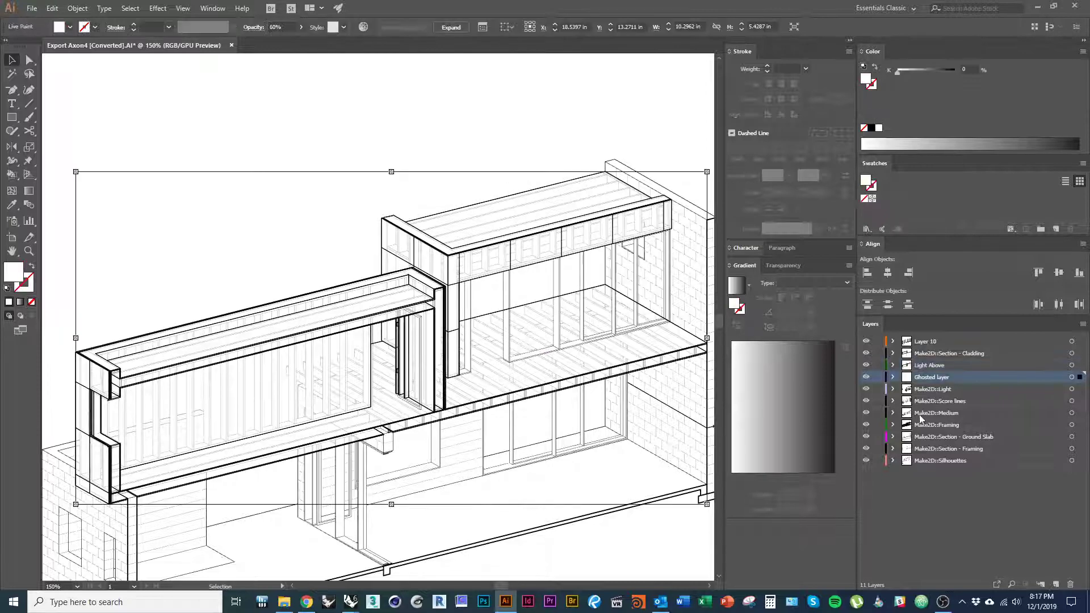
click(301, 27)
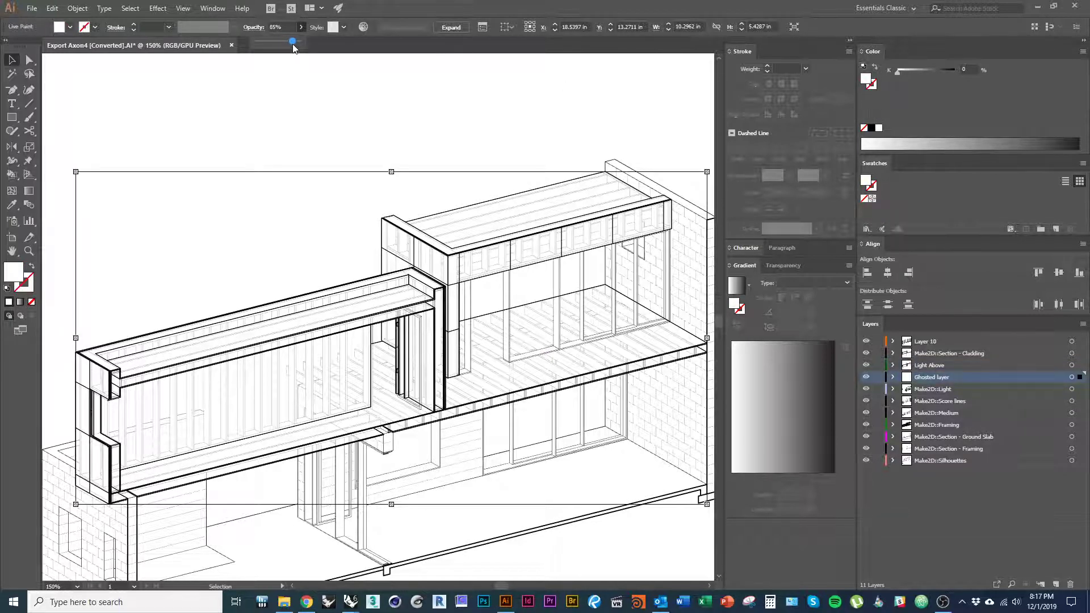
click(244, 172)
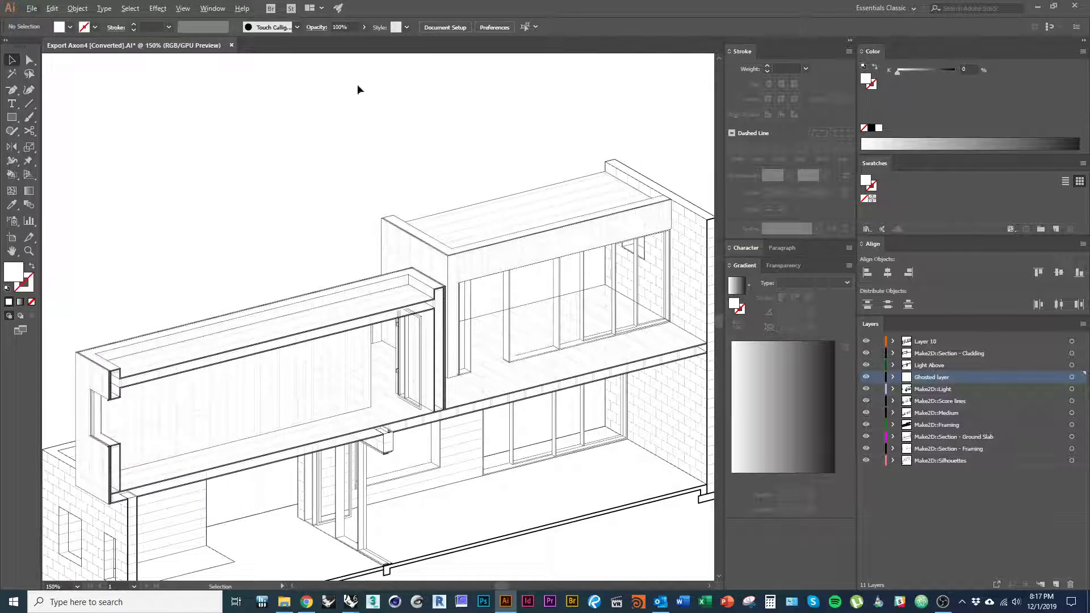
click(1072, 378)
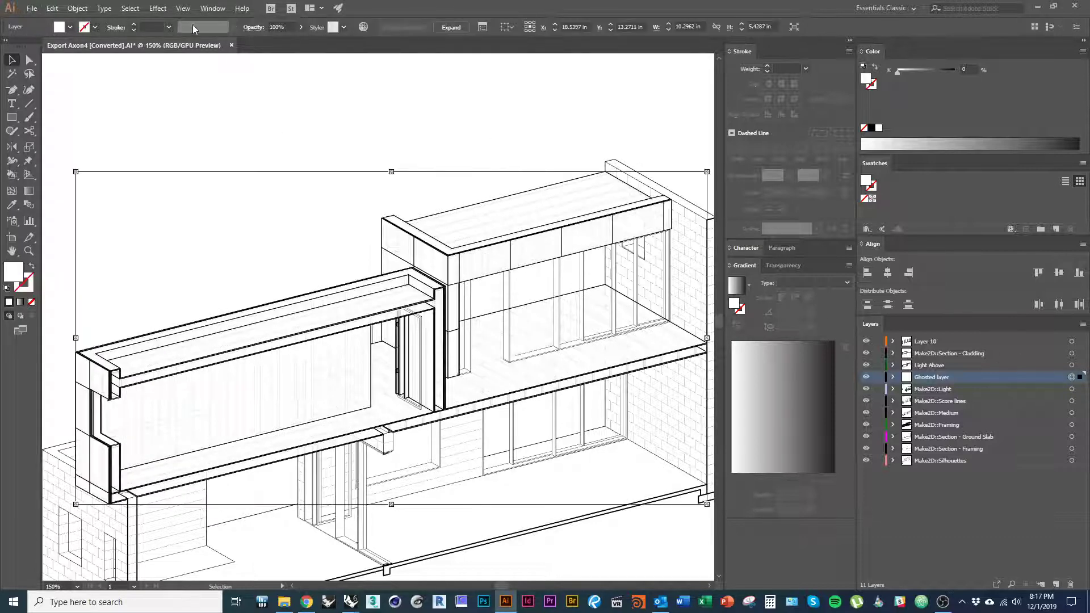
click(301, 27)
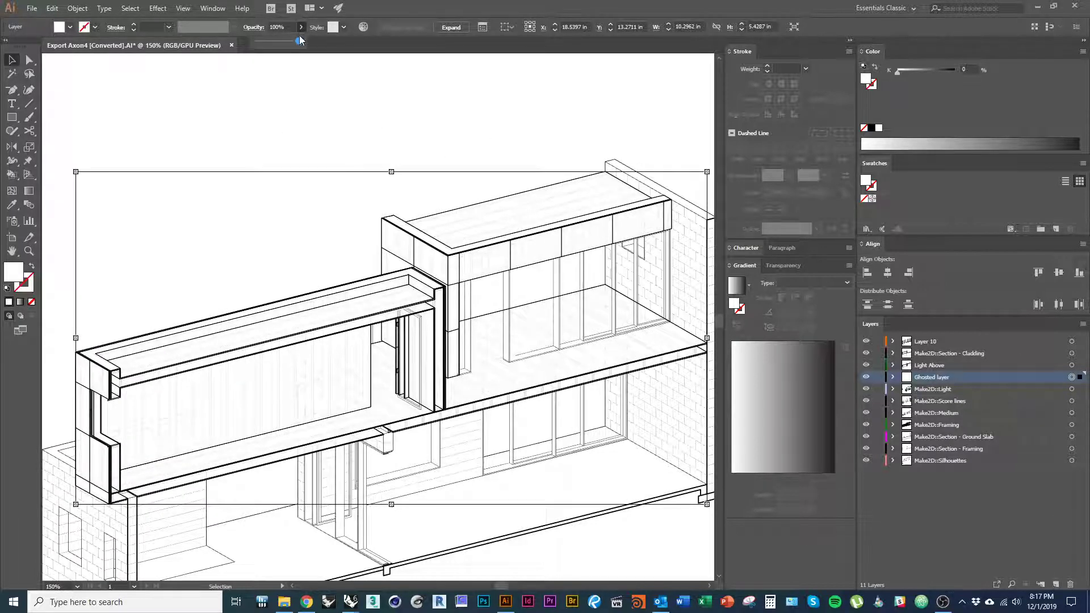
click(546, 137)
Step: Lower the opacity of the Ghosted layer's white Live Paint fill so the framing reads more strongly through it
click(319, 324)
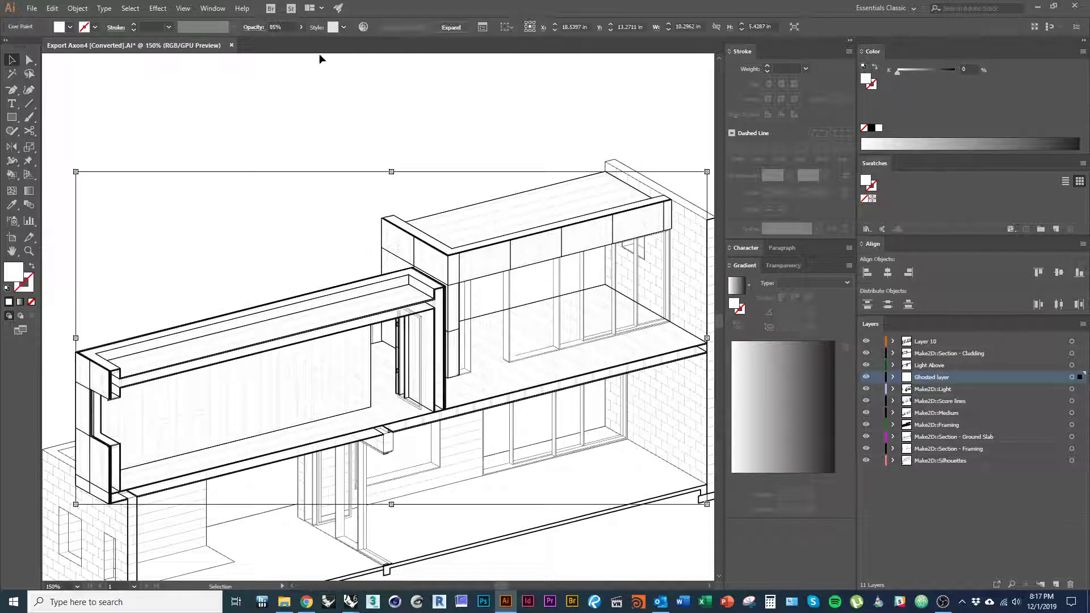
click(281, 26)
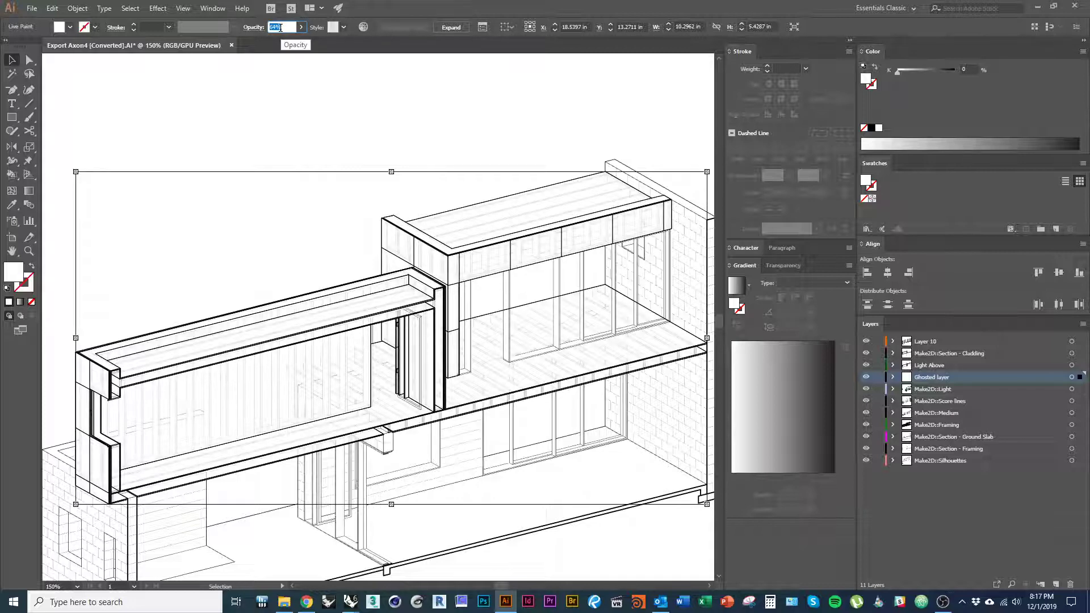
scroll(281, 27, down, 2)
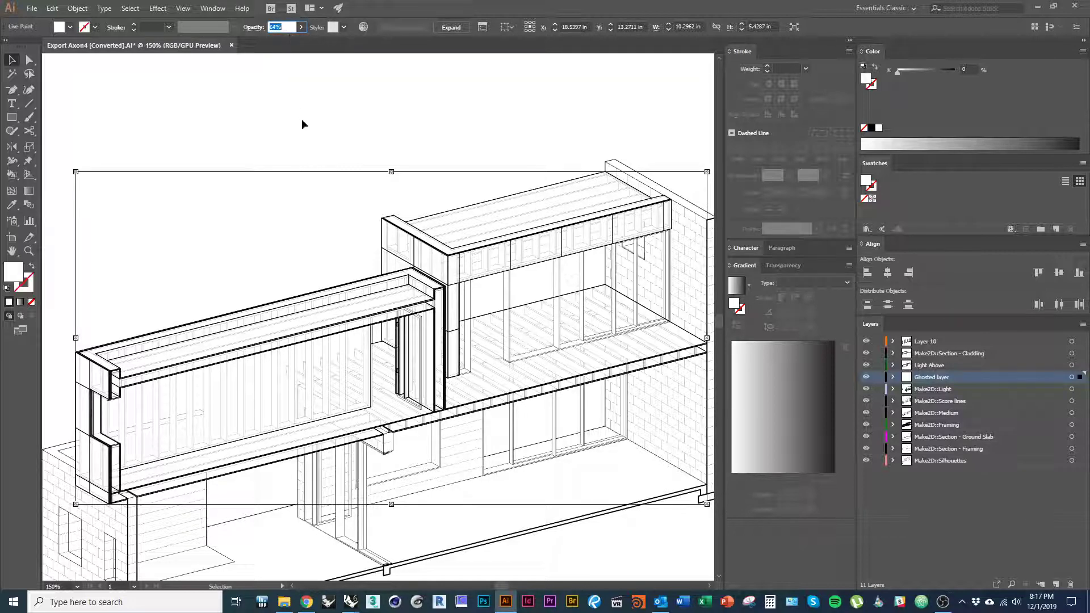
click(245, 144)
Step: Move the Make2D::Section - Ground Slab and Make2D::Section - Framing layers directly above the Ghosted layer
alt+scroll(246, 144, down, 1)
drag(275, 261, 324, 232)
alt+scroll(268, 356, up, 1)
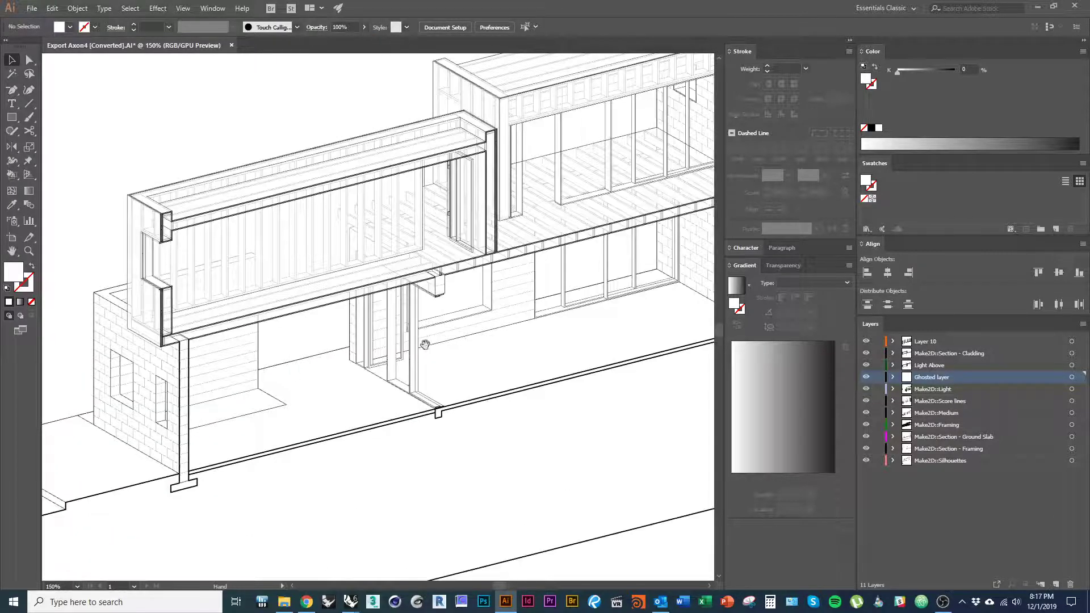
drag(424, 345, 289, 405)
drag(385, 373, 323, 400)
drag(530, 302, 494, 320)
alt+scroll(494, 320, up, 5)
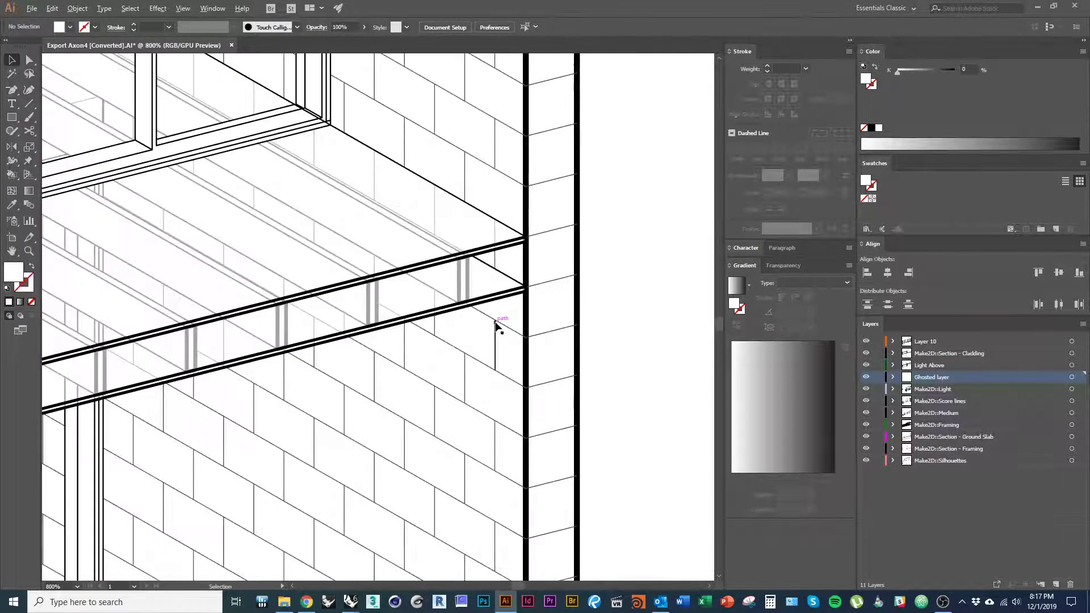
alt+scroll(493, 308, down, 1)
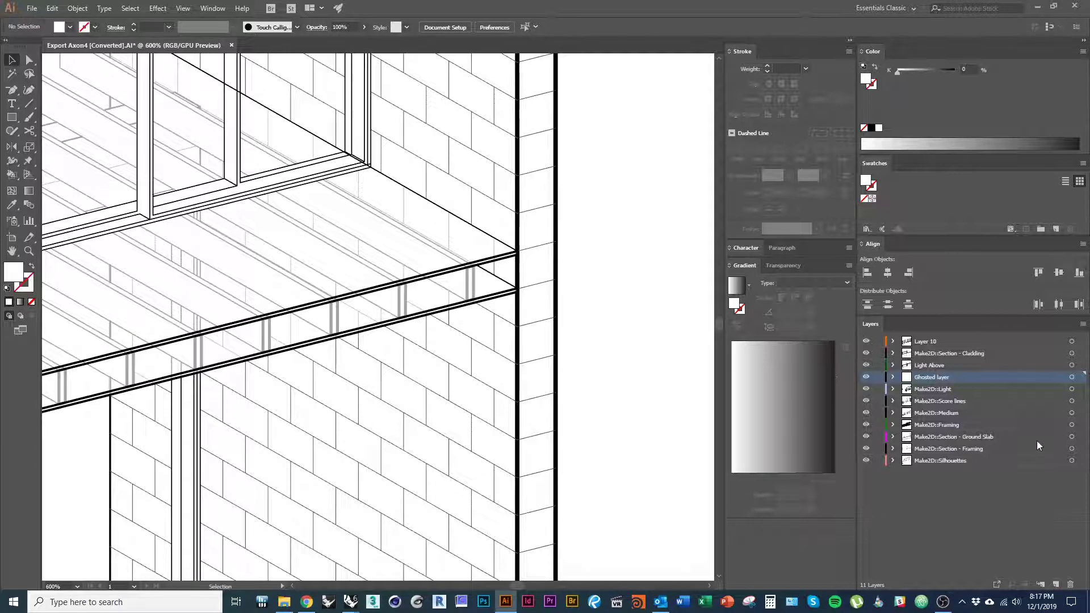
click(999, 453)
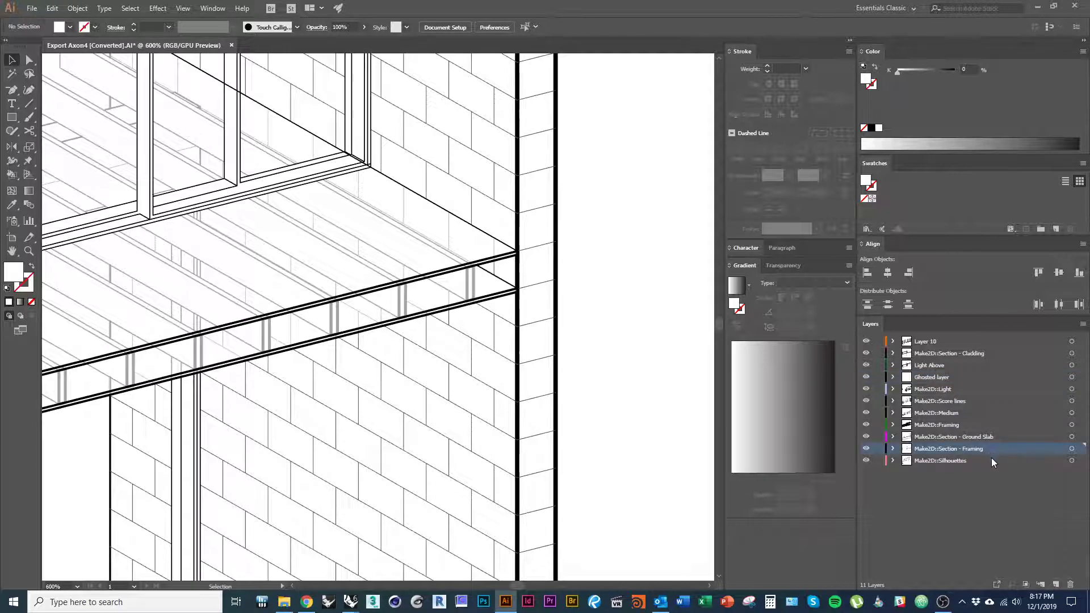
shift+click(995, 437)
drag(996, 438, 1002, 376)
Step: Examine how the section framing, floor joists and window frames read through the ghosted cladding across the upper floor
alt+scroll(579, 372, down, 3)
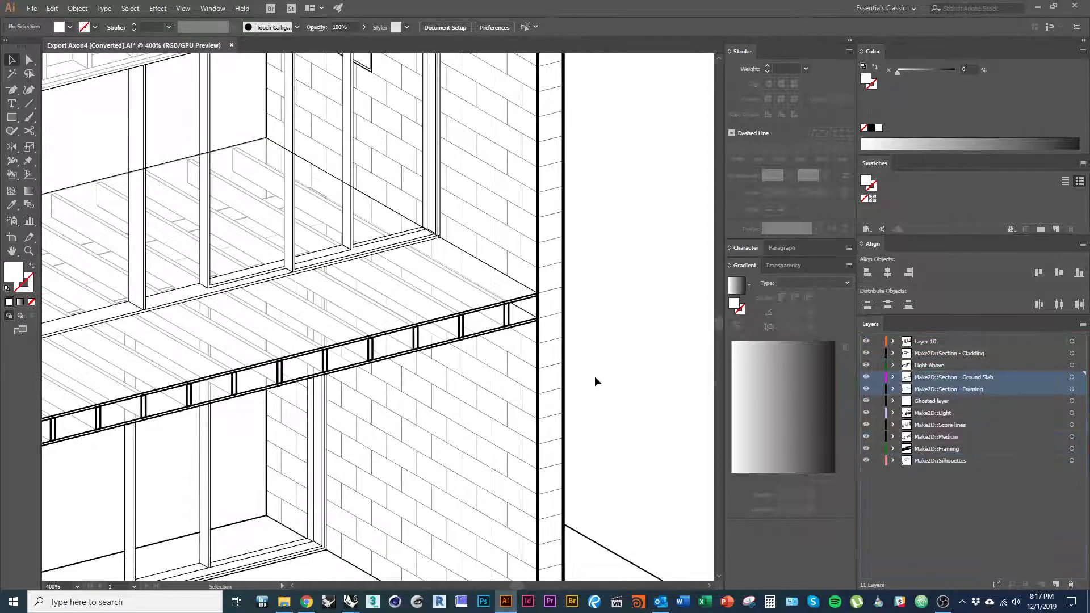
alt+scroll(582, 380, up, 4)
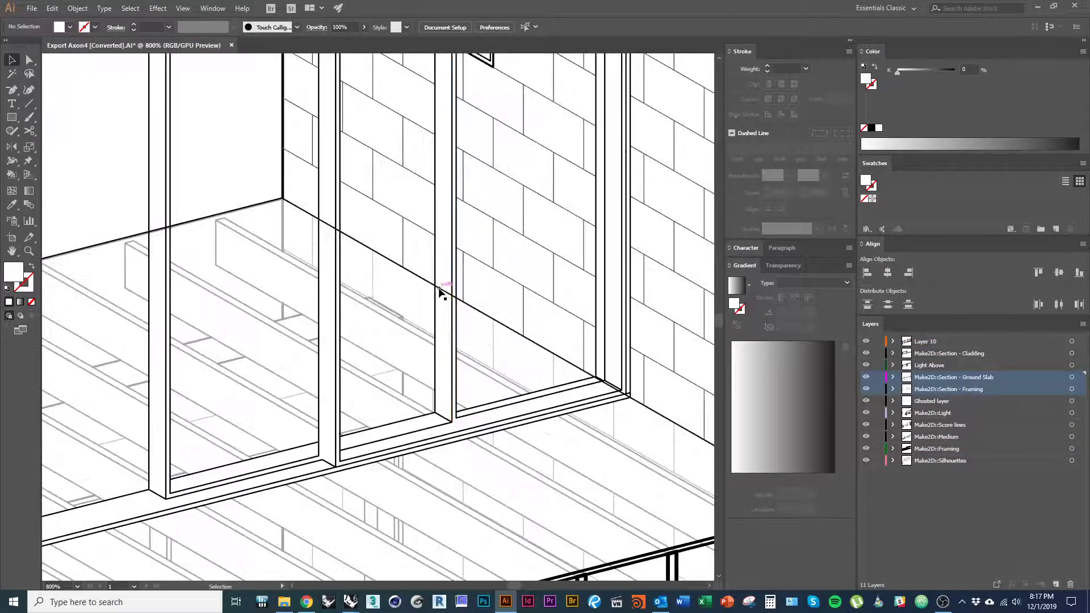
drag(443, 292, 539, 323)
alt+scroll(280, 353, down, 2)
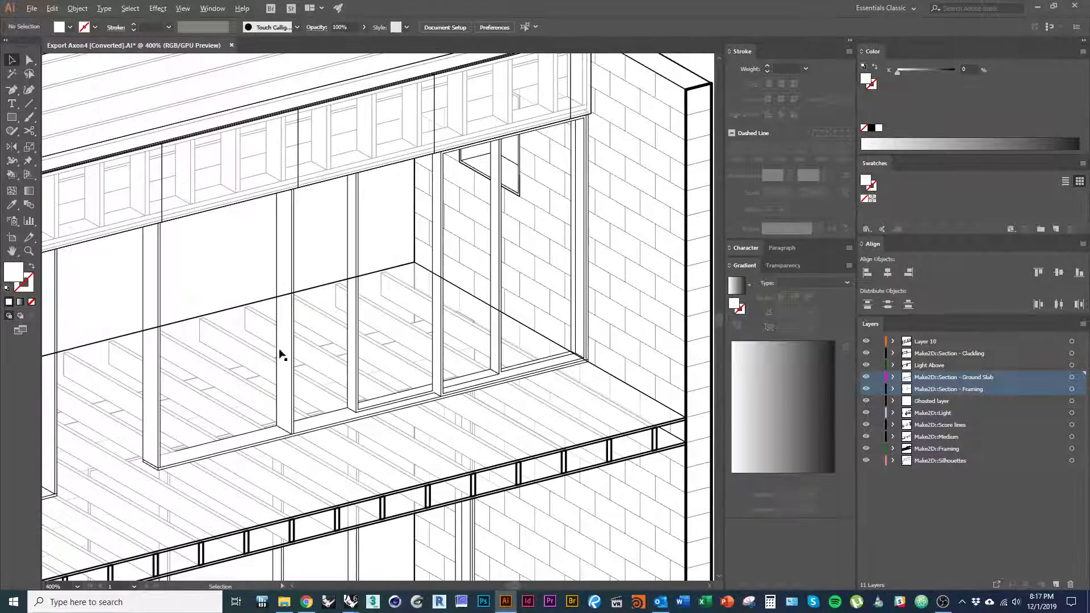
drag(280, 352, 486, 299)
alt+scroll(350, 319, down, 1)
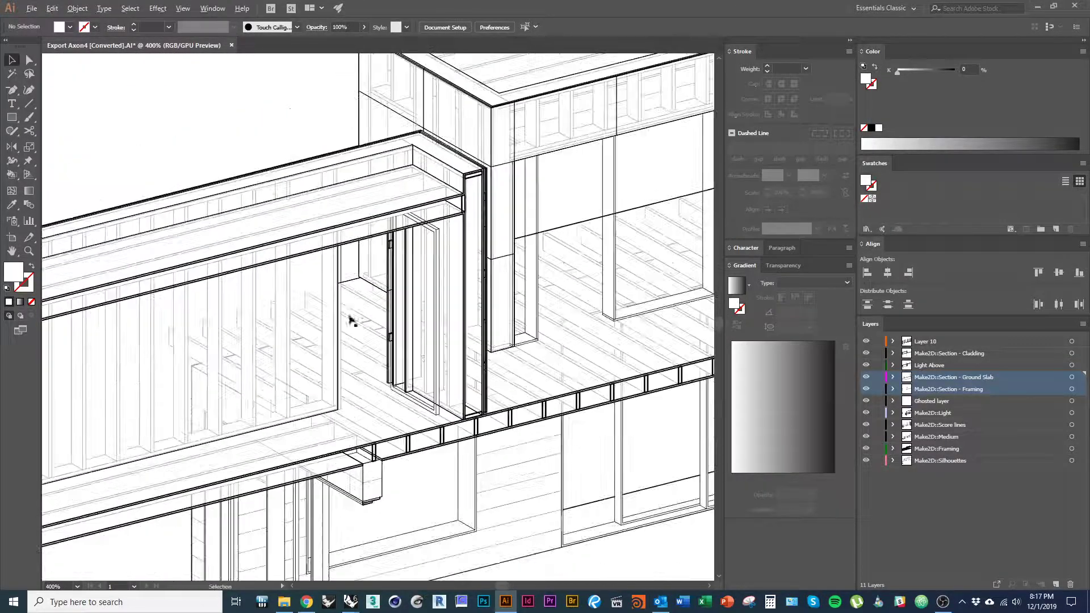
drag(273, 415, 272, 371)
alt+scroll(134, 341, up, 1)
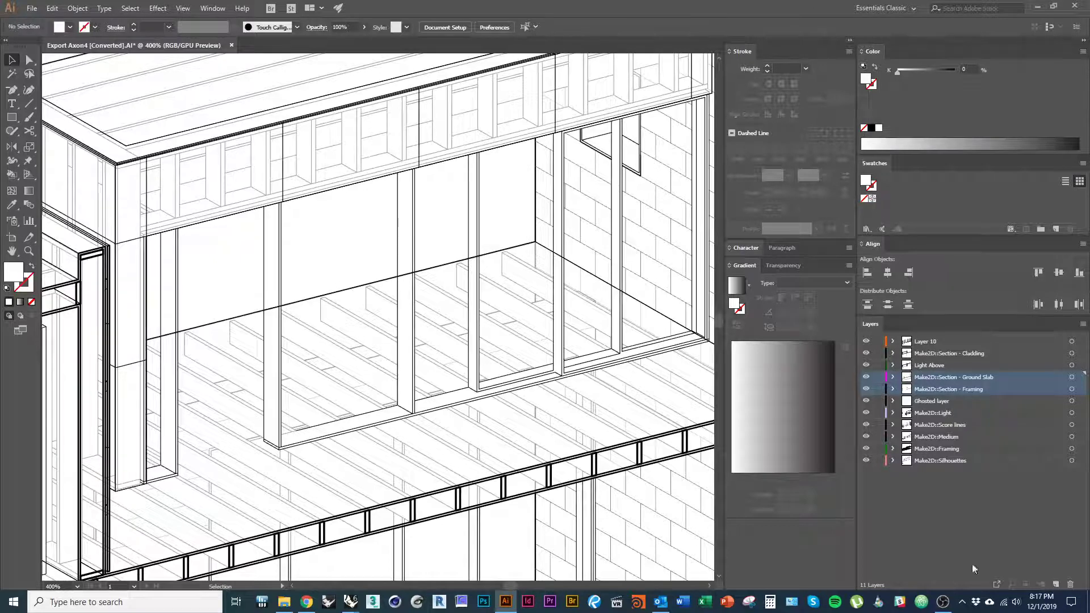
key(alt+Tab)
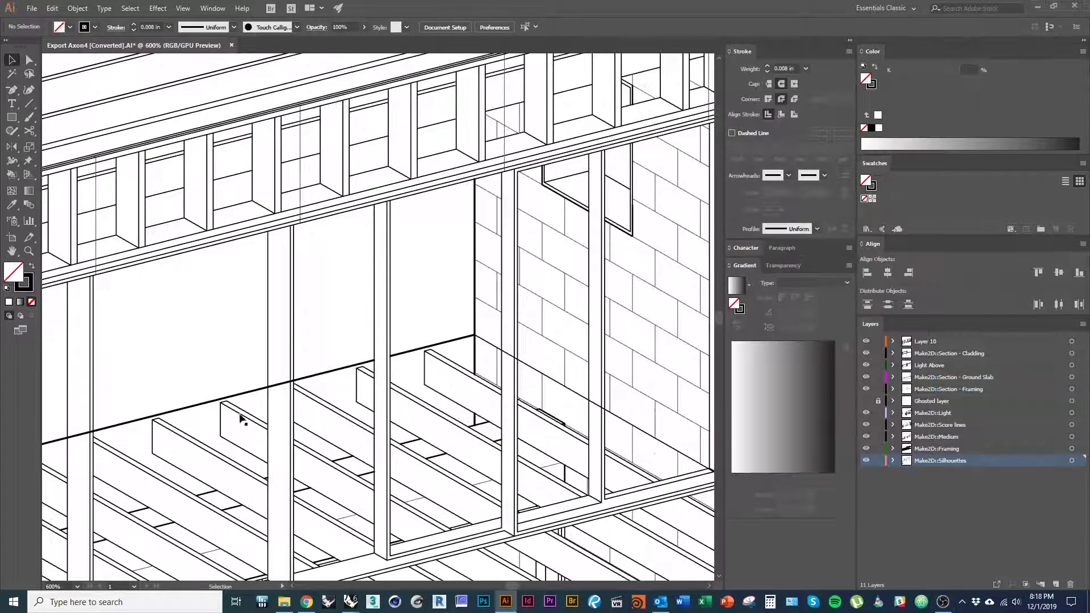
Step: Try to cut the rear floor-edge silhouette line with the Scissors tool where it crosses the window mullion
alt+scroll(216, 392, up, 4)
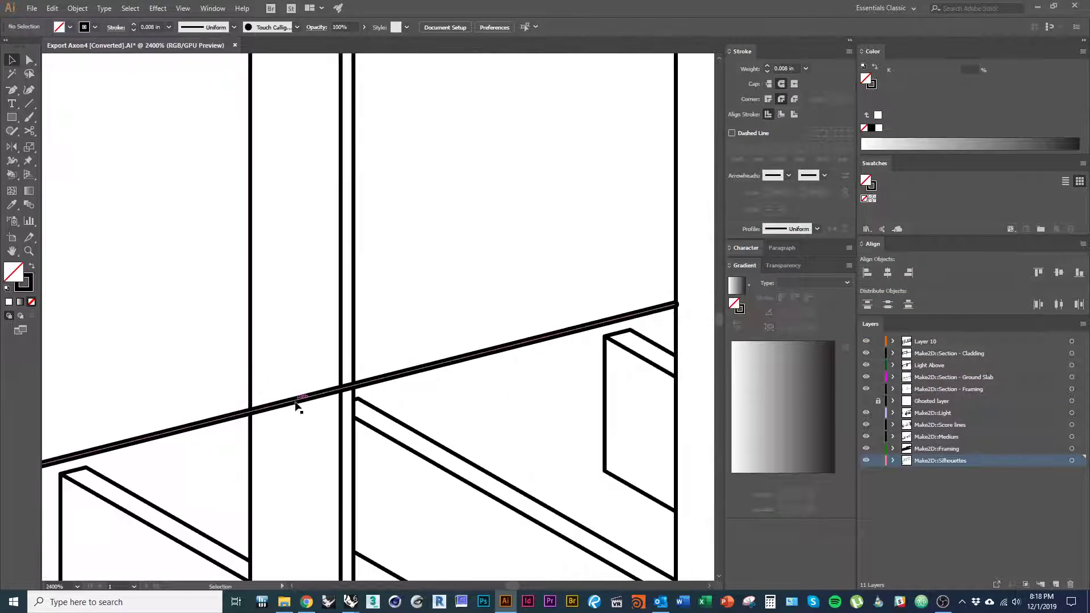
click(296, 404)
alt+scroll(317, 394, up, 2)
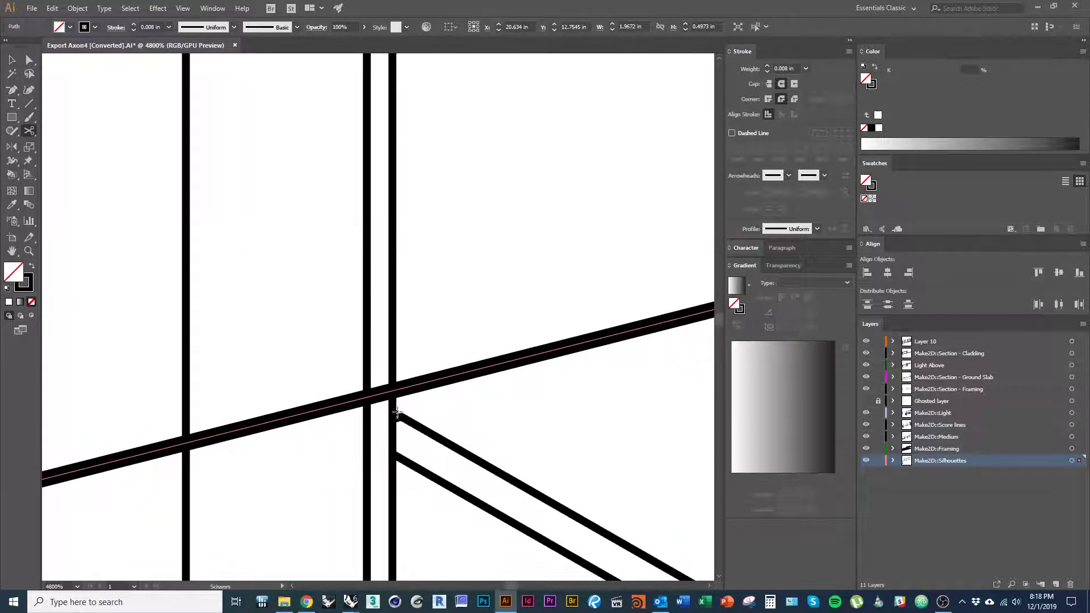
alt+scroll(396, 412, up, 1)
key(c)
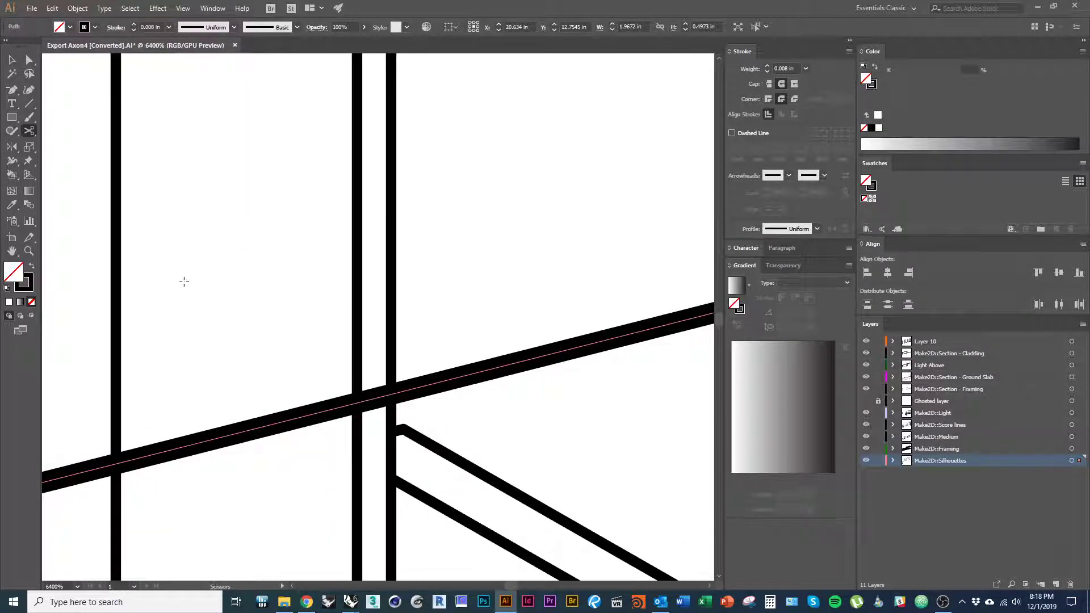
click(33, 135)
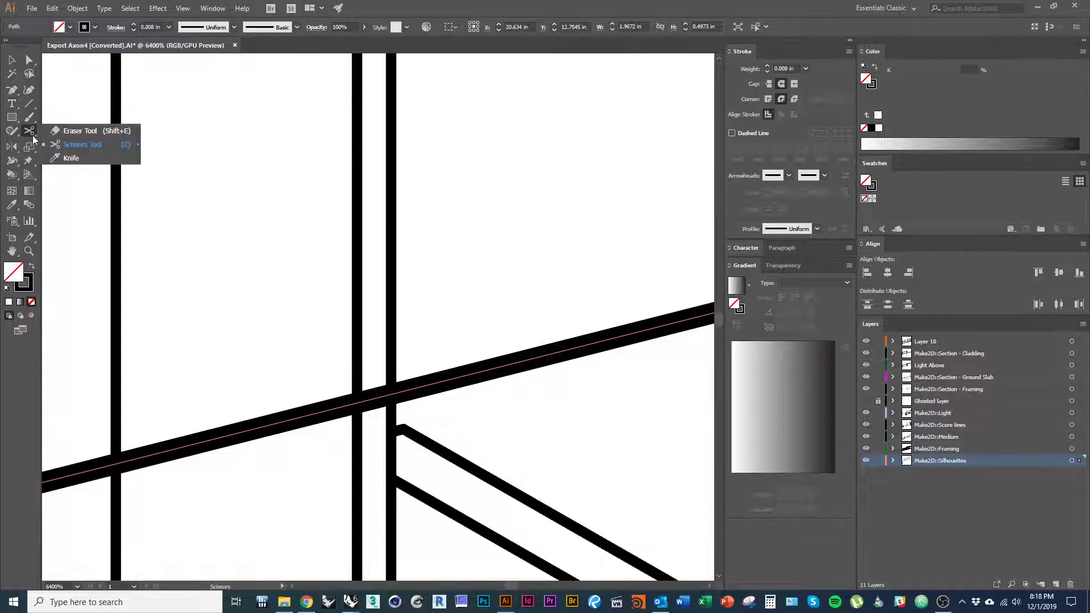
click(65, 147)
alt+scroll(401, 406, up, 2)
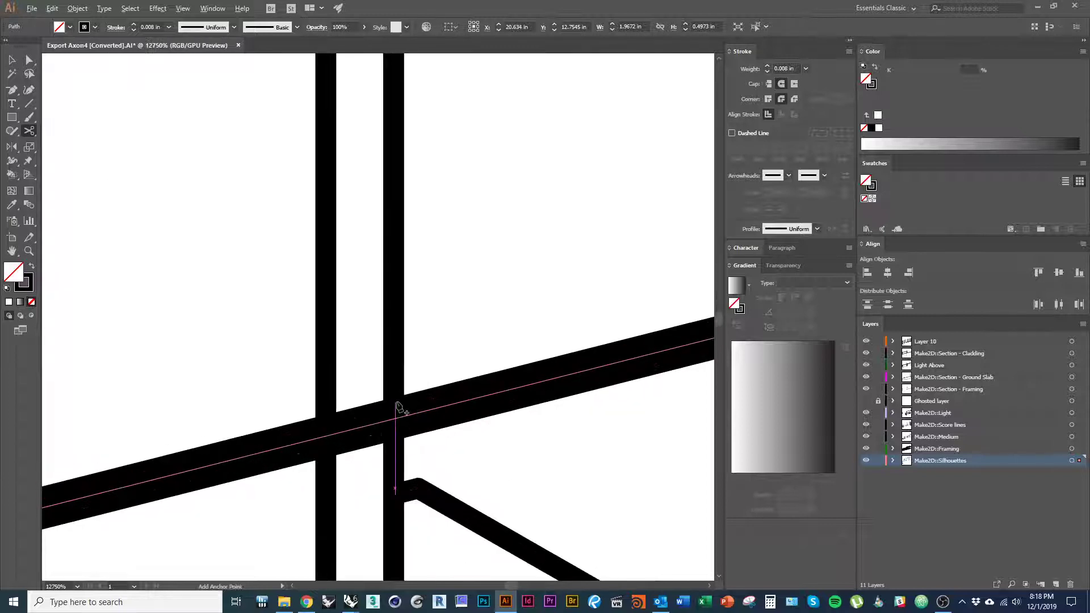
Step: Shift the floor-edge silhouette line upward to test whether it is split at the mullion, and restore its position
alt+scroll(339, 344, down, 3)
key(v)
click(231, 341)
alt+scroll(260, 327, down, 2)
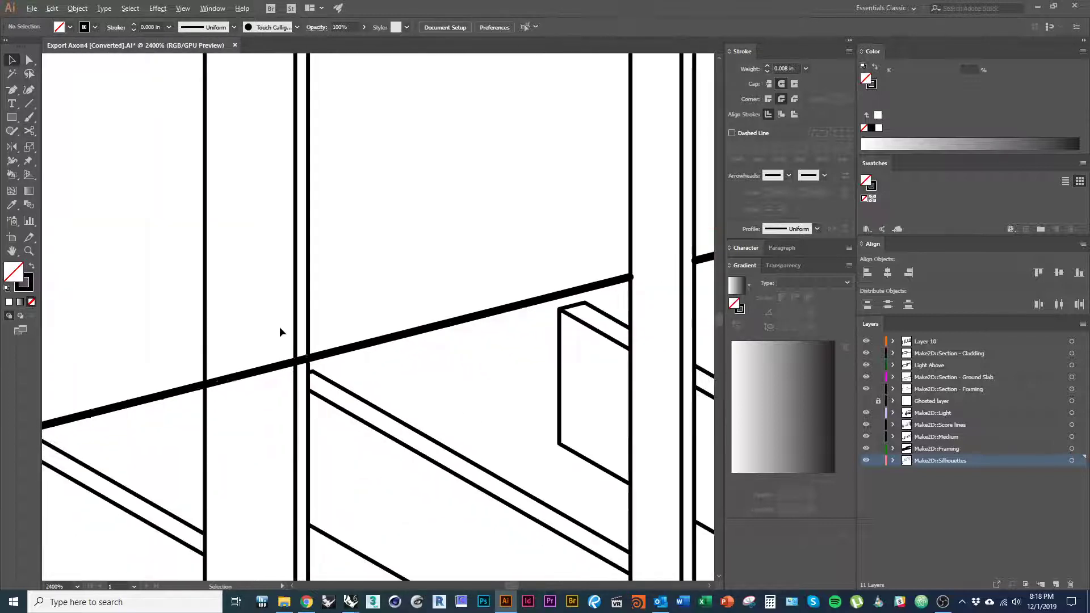
click(287, 365)
drag(274, 368, 254, 280)
alt+scroll(312, 399, down, 2)
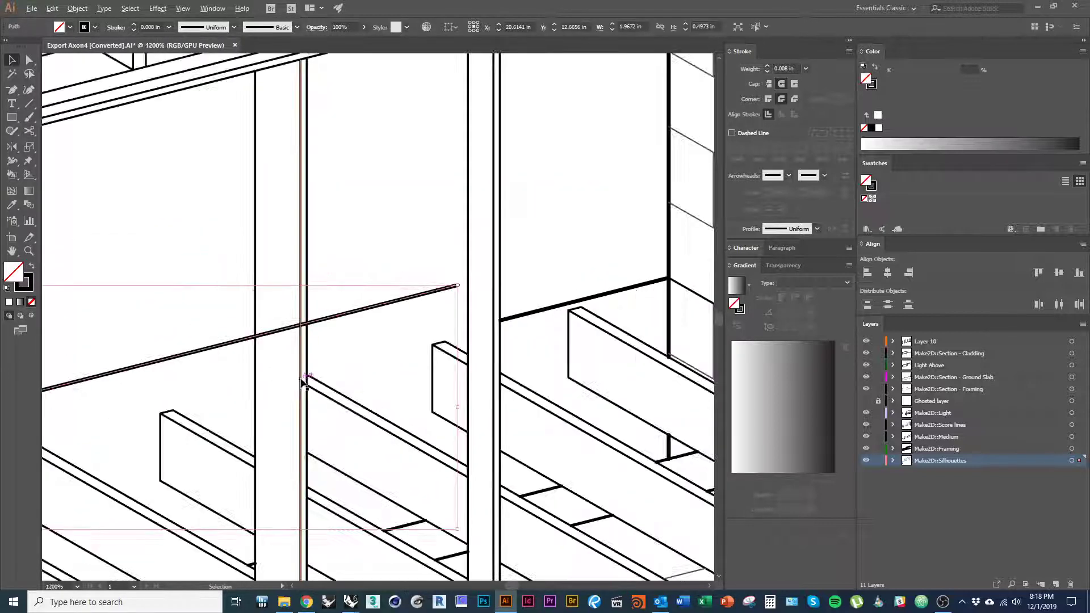
alt+scroll(301, 387, up, 2)
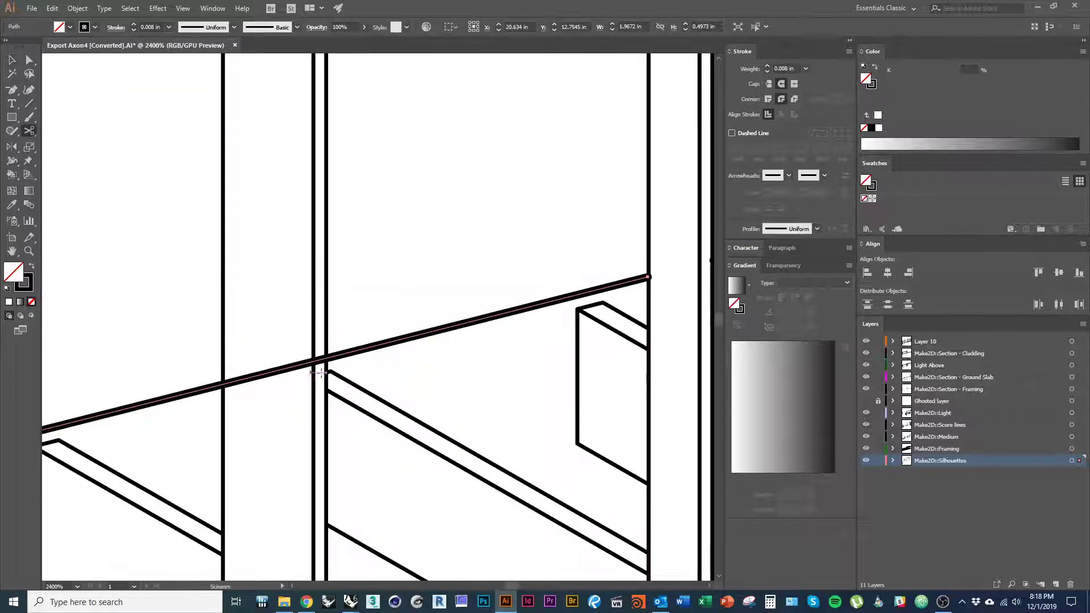
Step: Cut the rear floor-edge silhouette line with the Scissors tool where it meets the right edge of the window mullion
alt+scroll(324, 367, up, 3)
key(c)
alt+scroll(291, 270, up, 4)
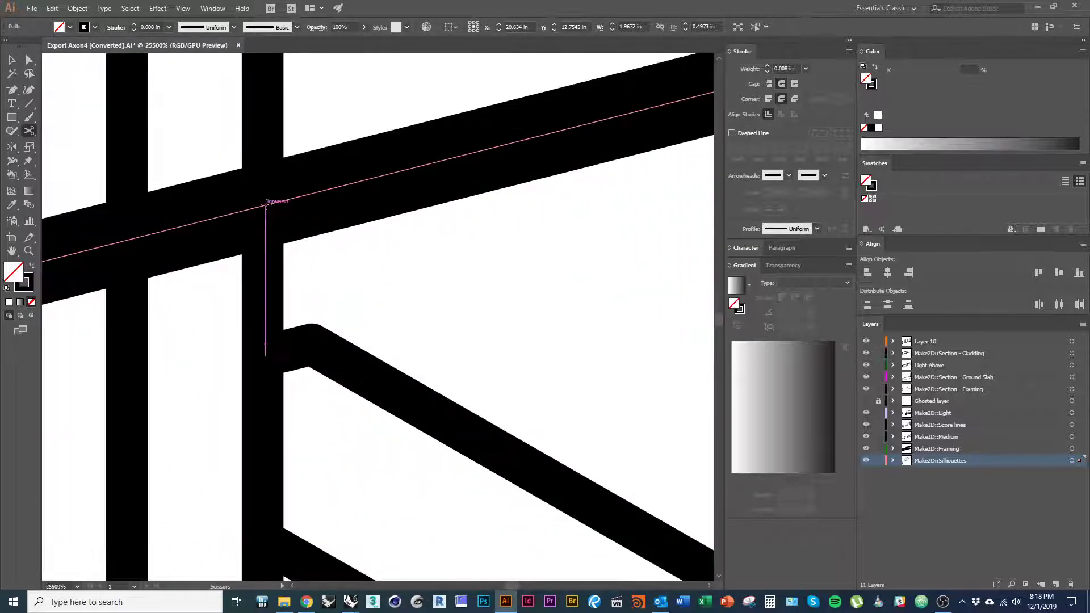
click(267, 204)
alt+scroll(368, 276, down, 1)
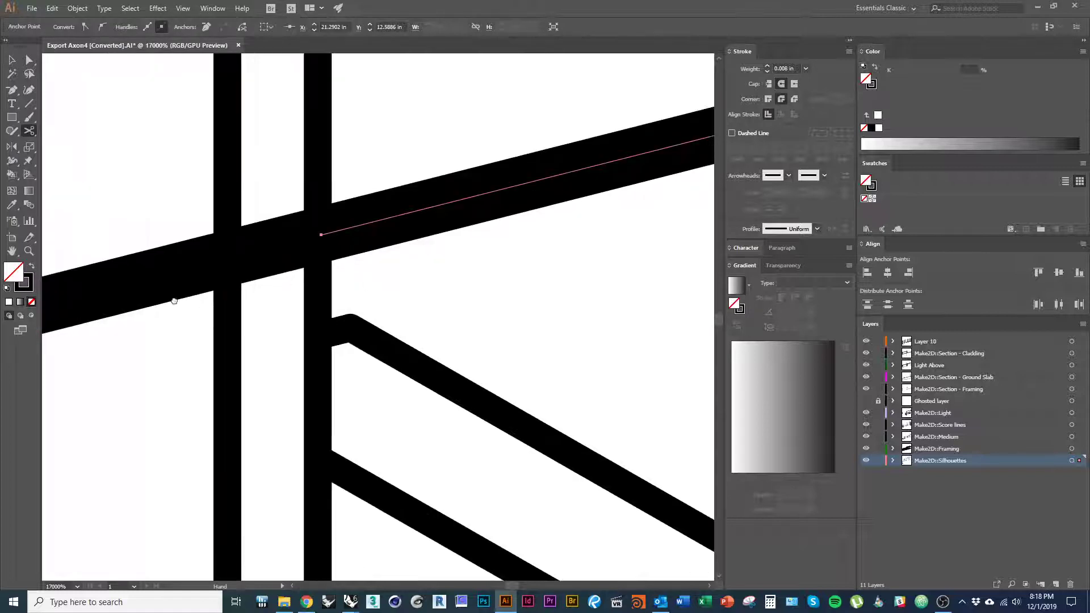
Step: Cut the floor-edge silhouette line at the mullion's left edge and delete the piece crossing the mullion
drag(175, 299, 461, 306)
drag(227, 336, 608, 240)
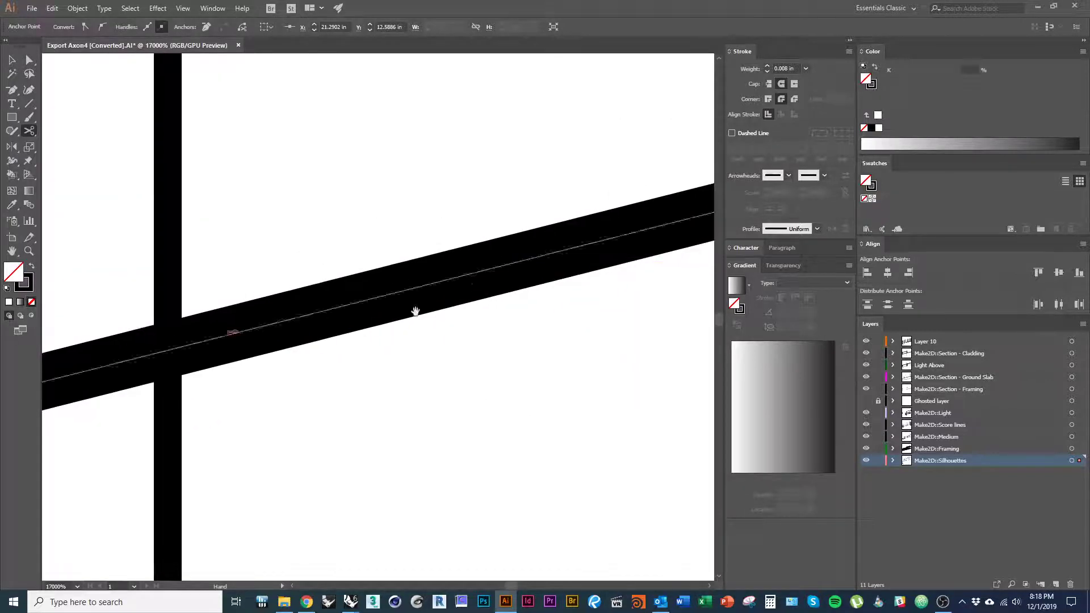
click(172, 350)
alt+scroll(170, 352, down, 2)
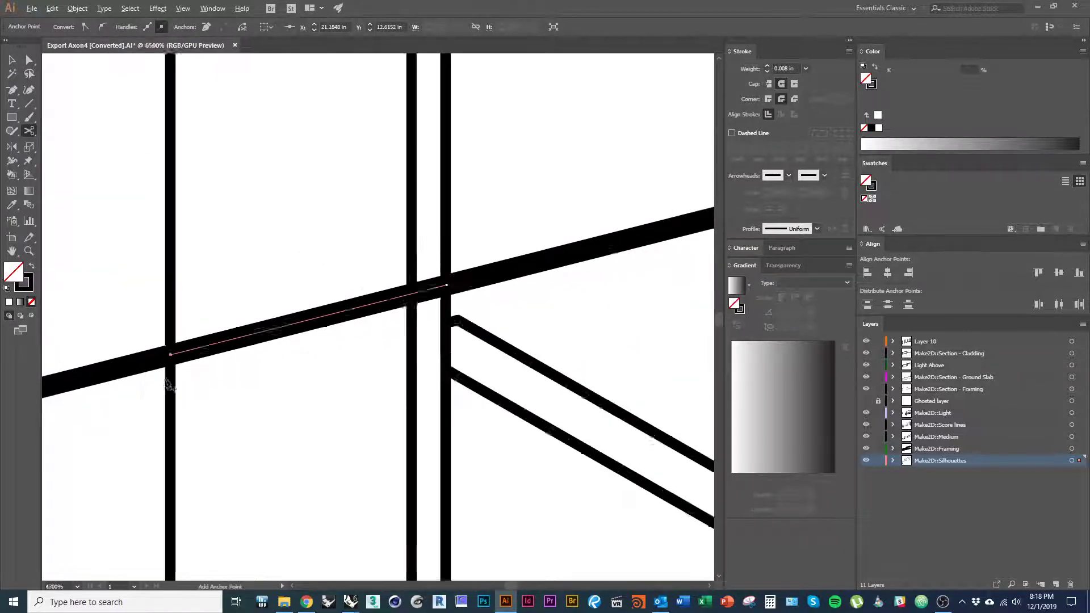
key(v)
key(Delete)
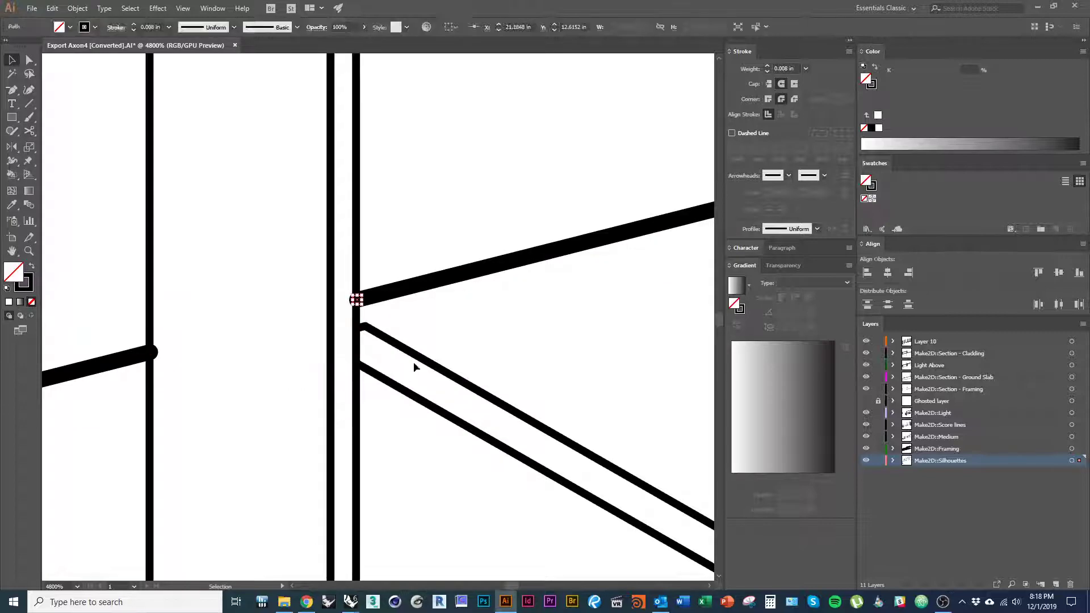
click(434, 357)
alt+scroll(340, 358, down, 4)
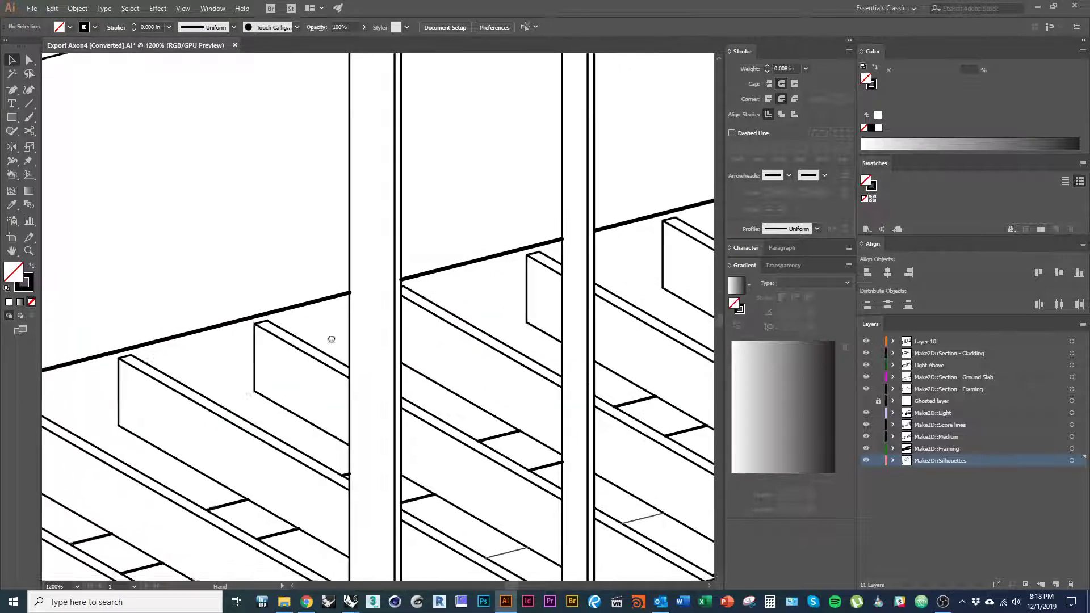
Step: Cut the floor-edge silhouette line at both outer edges of the next mullion to the left and delete the piece between them
alt+scroll(341, 358, up, 3)
key(c)
alt+scroll(326, 313, up, 3)
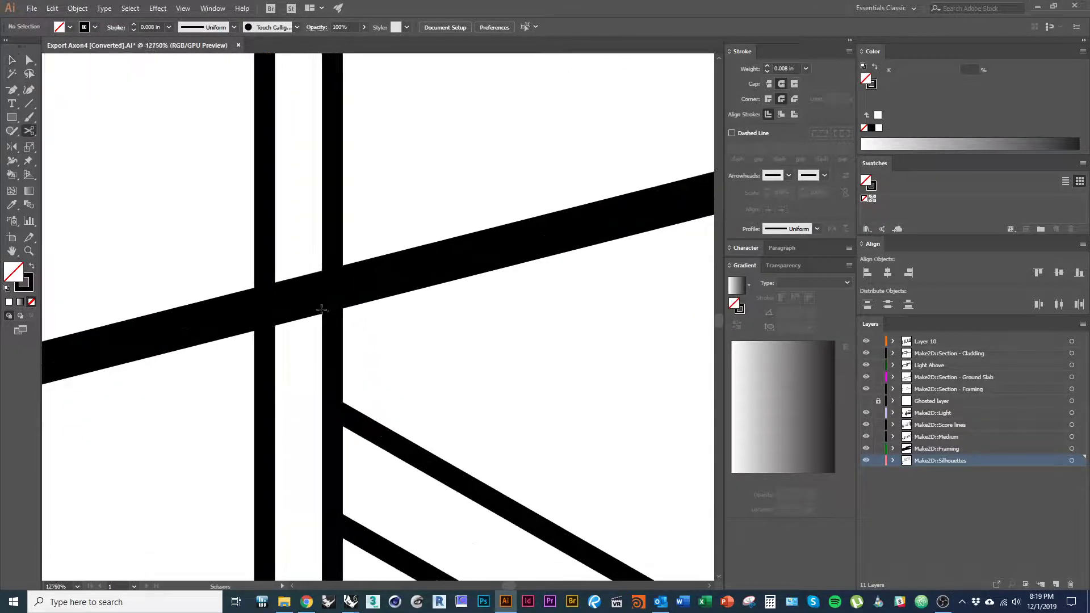
click(336, 290)
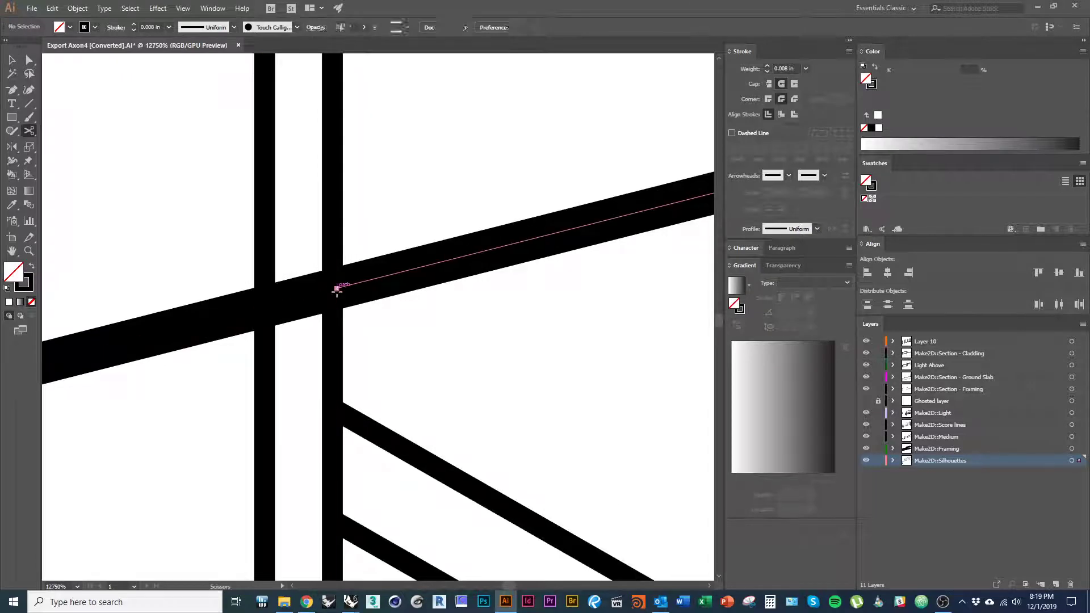
alt+scroll(335, 291, down, 1)
key(space)
drag(95, 386, 433, 341)
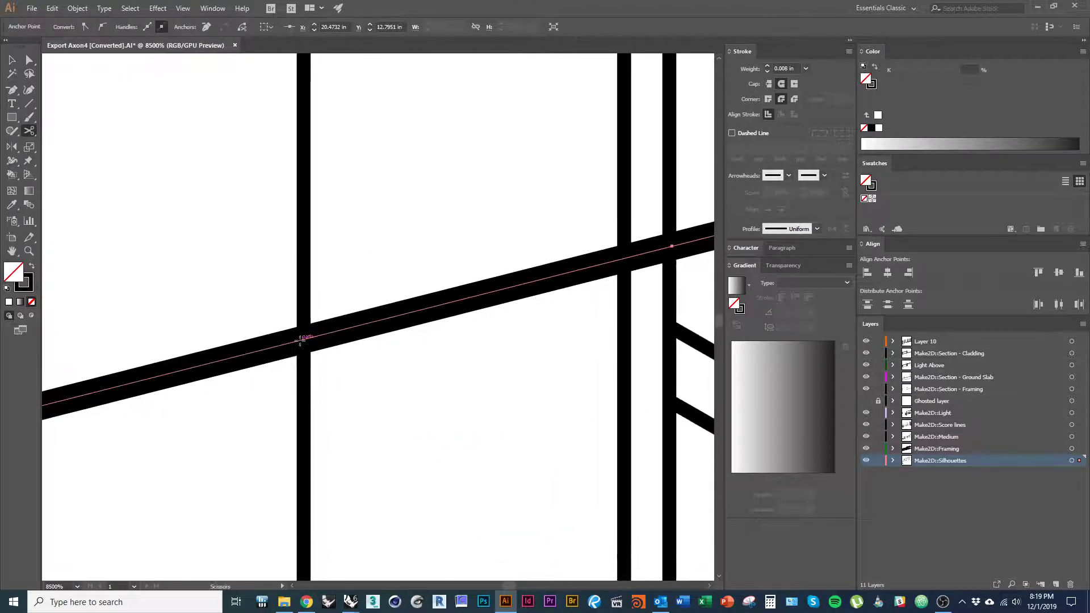
click(300, 340)
key(v)
key(Delete)
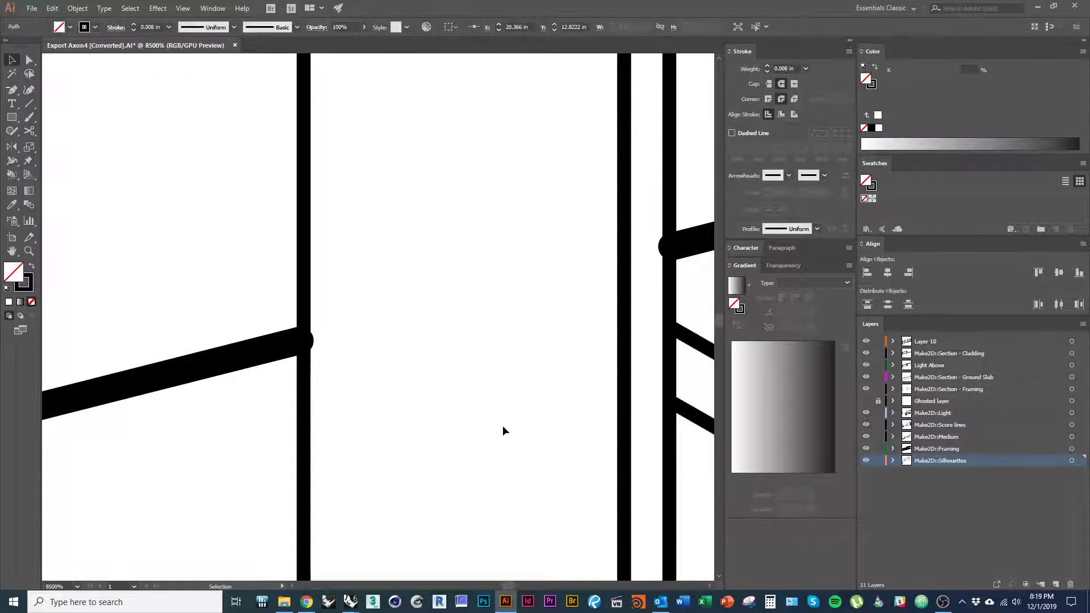
Step: Cut the floor-edge silhouette line at both outer edges of the third mullion with the Scissors tool
alt+scroll(422, 288, down, 5)
alt+scroll(244, 375, up, 4)
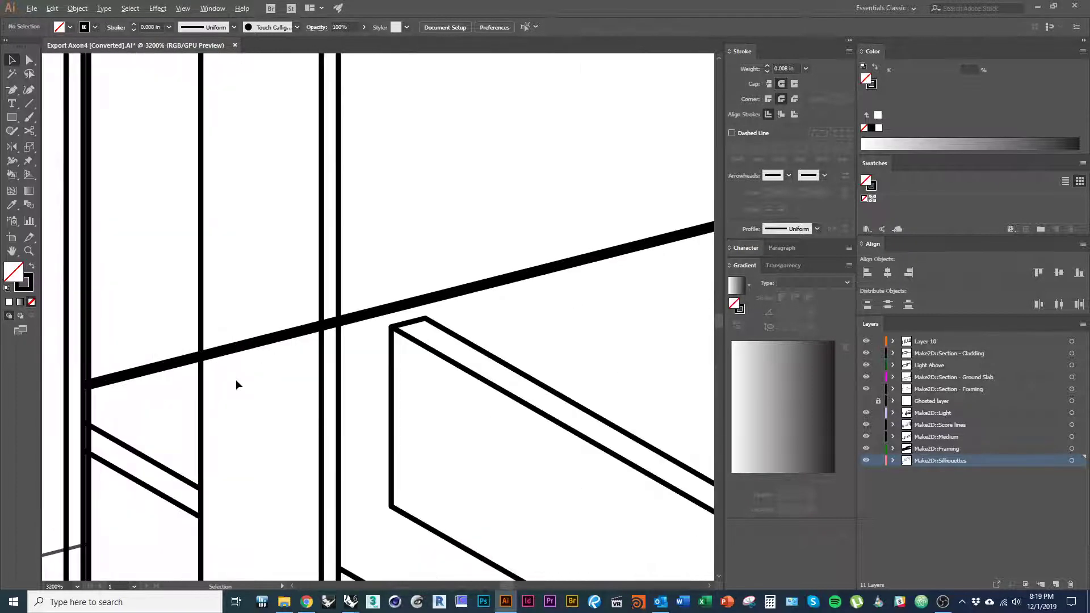
key(c)
alt+scroll(227, 378, up, 3)
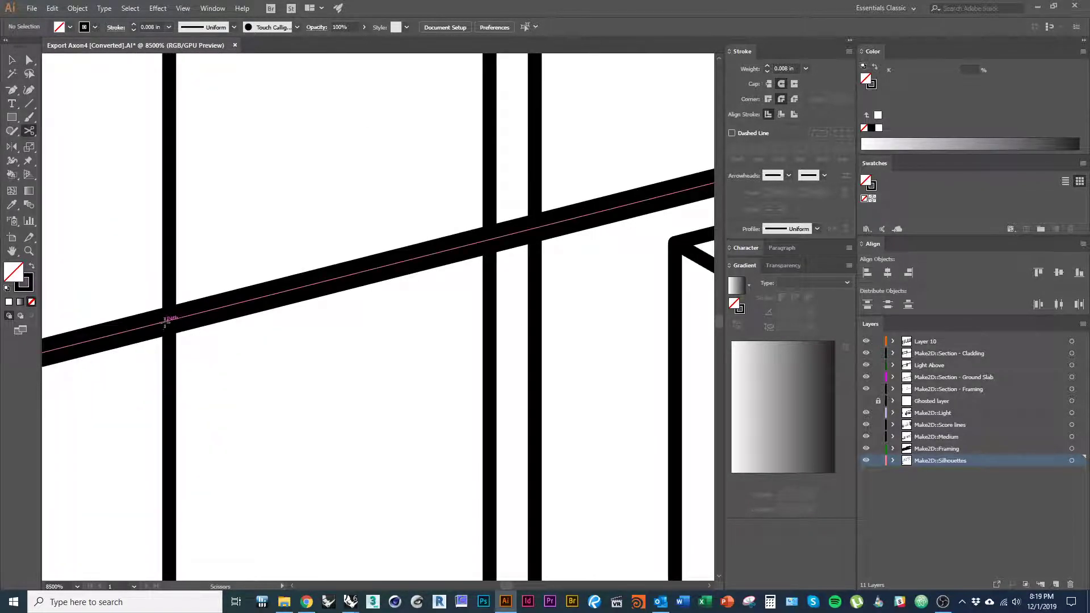
click(167, 321)
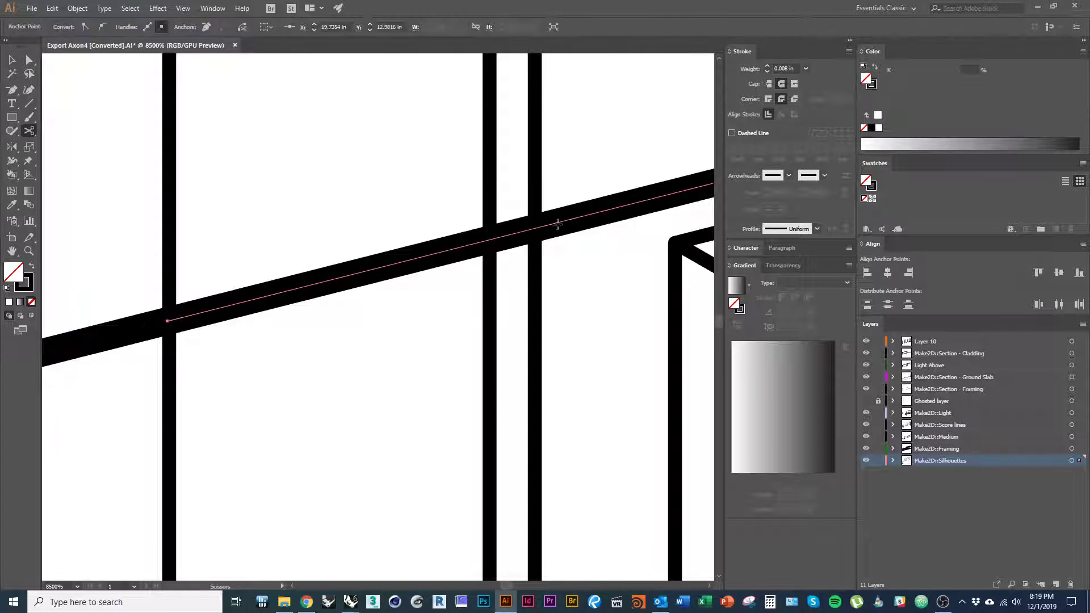
click(541, 224)
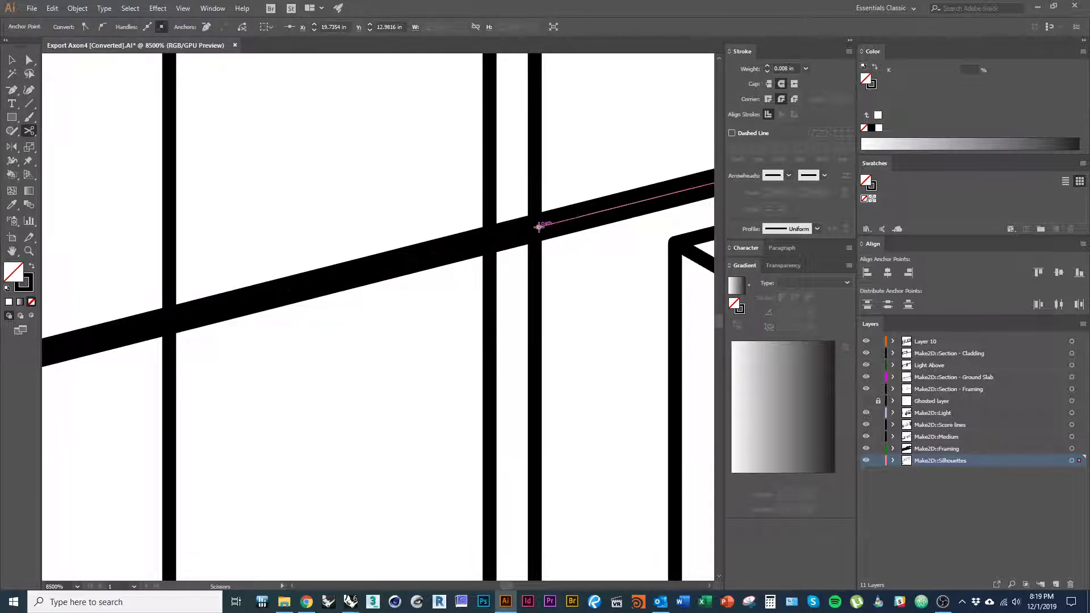
Step: Undo the deletion of the wrong silhouette piece and remove only the short piece crossing the third mullion
key(Delete)
key(ctrl+z)
key(v)
click(515, 278)
click(516, 236)
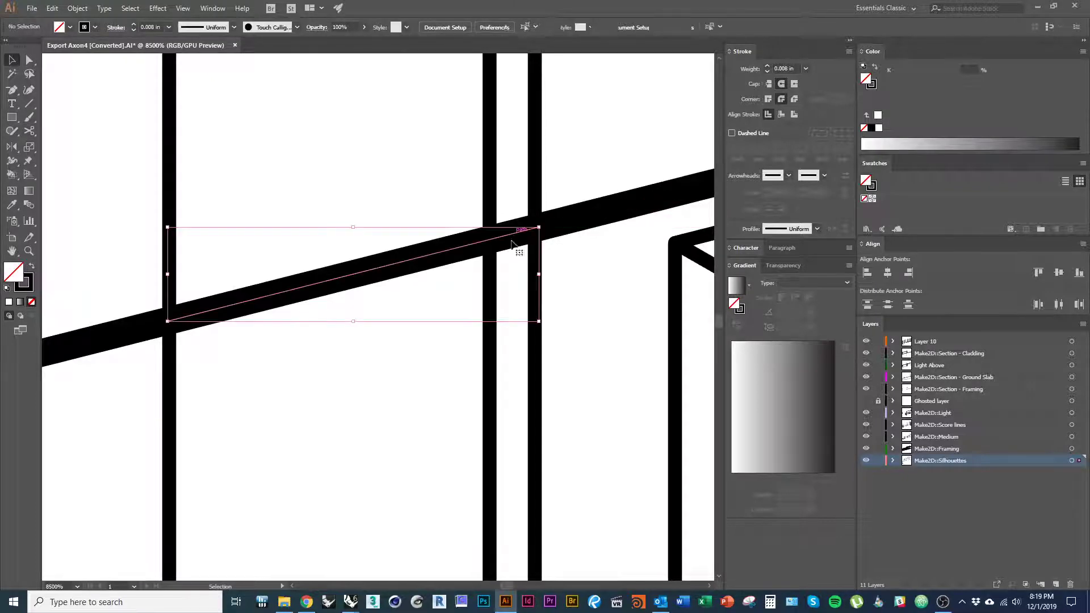
click(308, 389)
alt+scroll(163, 355, down, 8)
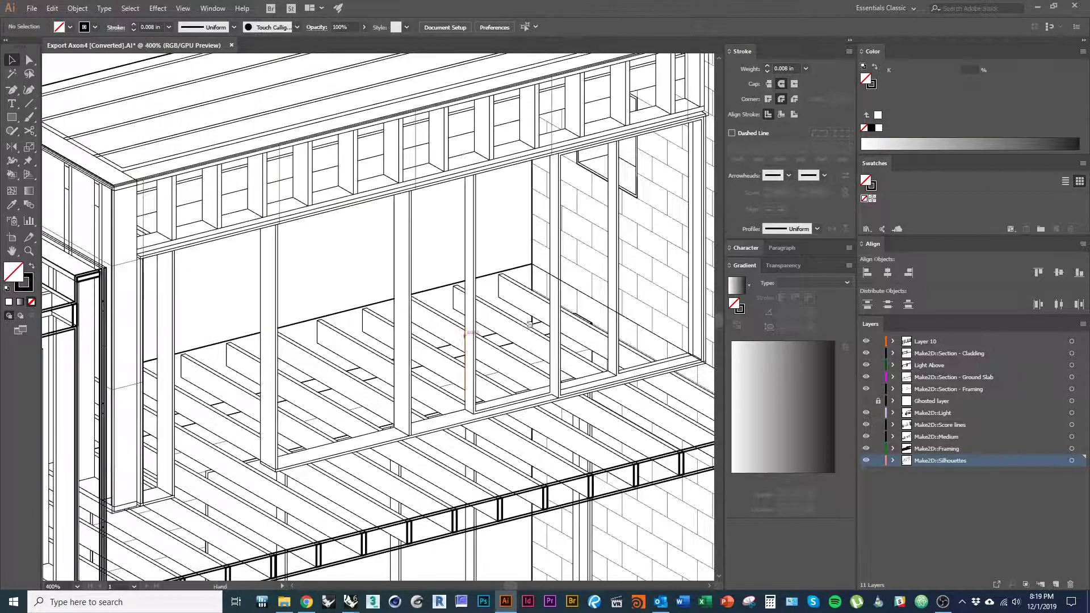
Step: Cut the Light Above floor line along the brick end wall at the first mullion's narrow side face and delete the piece across it
alt+scroll(438, 294, up, 4)
click(277, 309)
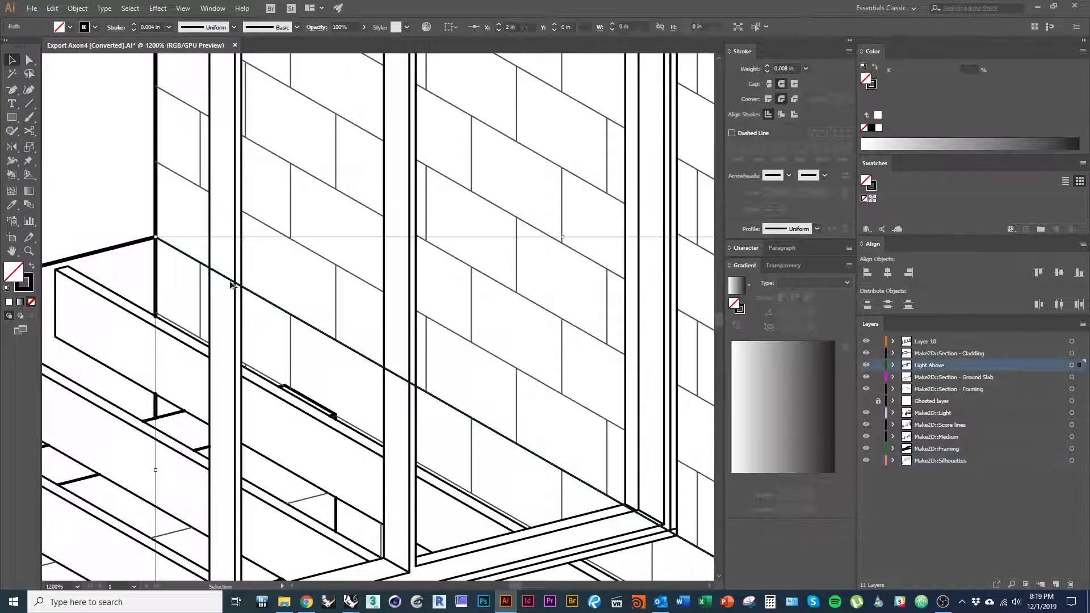
alt+scroll(230, 287, up, 4)
key(c)
alt+scroll(284, 357, up, 3)
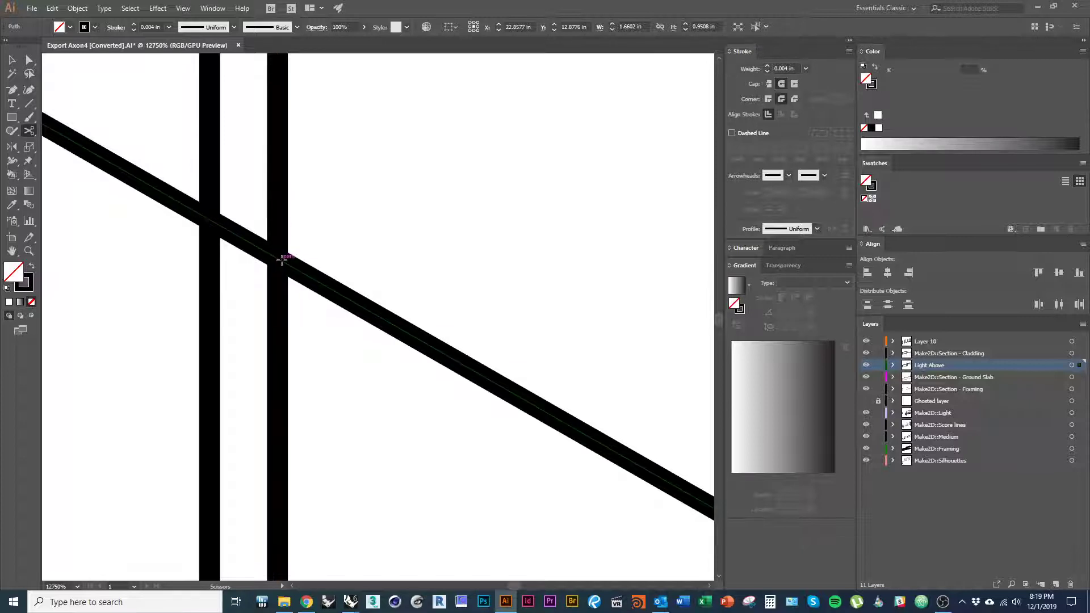
click(277, 259)
click(653, 316)
click(211, 234)
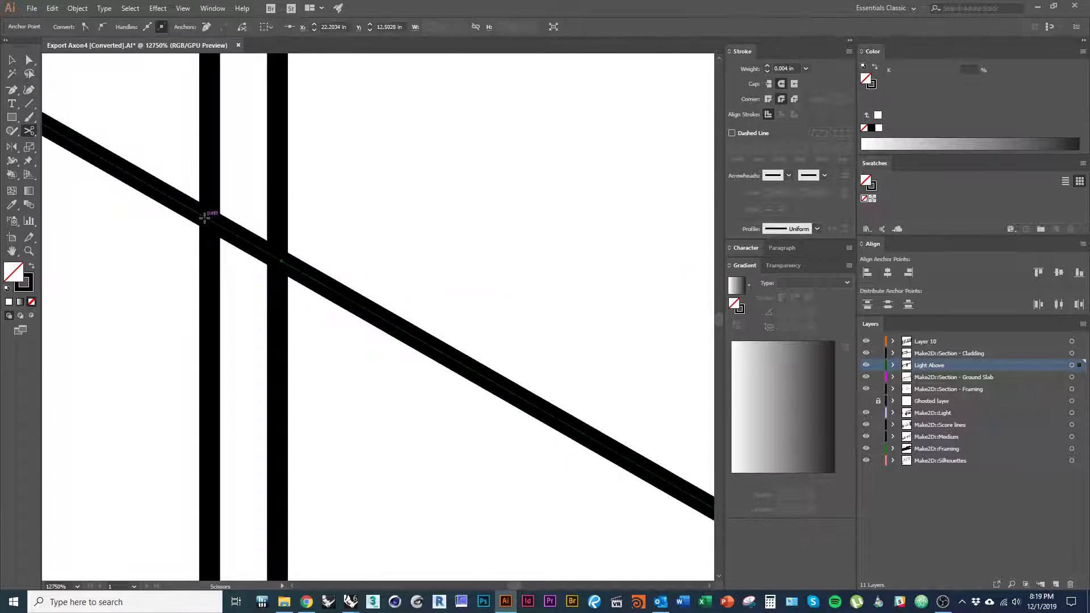
key(v)
key(Delete)
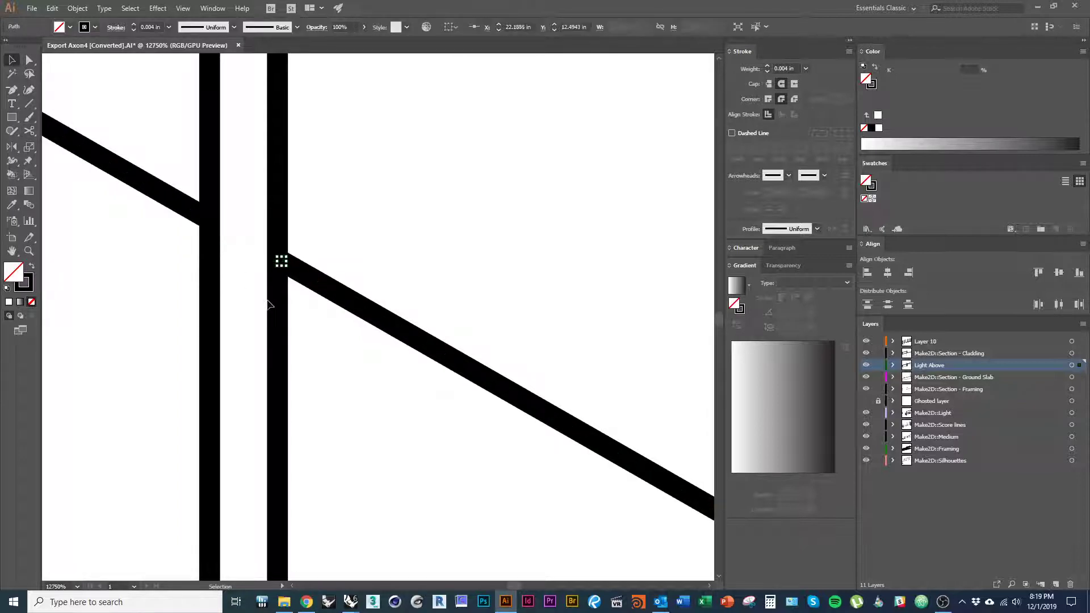
alt+scroll(214, 237, down, 2)
Step: Try to cut the brick wall's floor line at the left edge of the same mullion with the Scissors tool
alt+scroll(330, 341, down, 5)
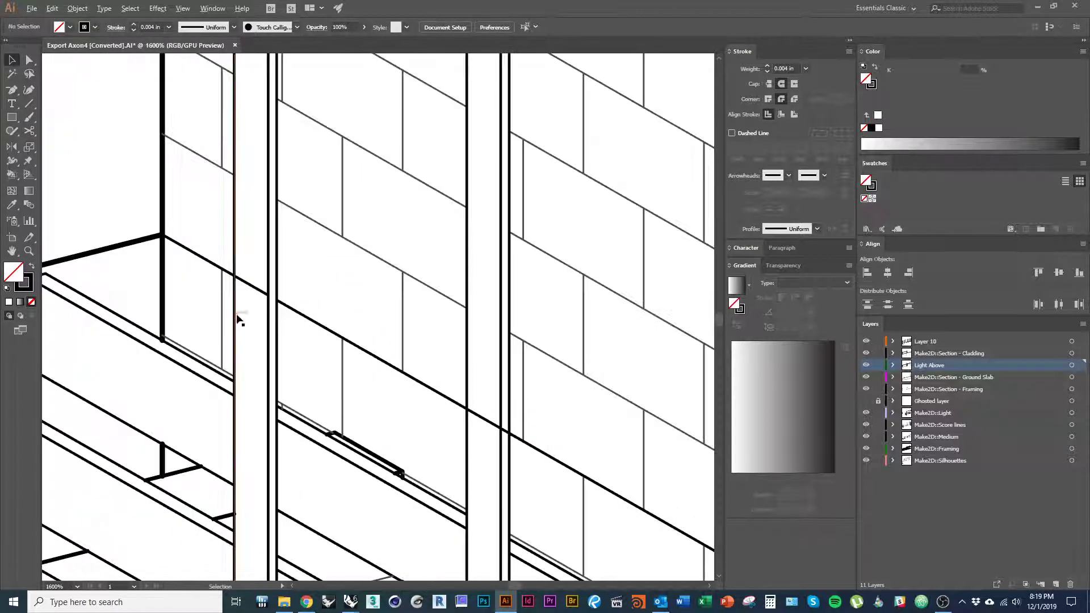
alt+scroll(234, 314, up, 6)
alt+scroll(216, 275, up, 2)
key(c)
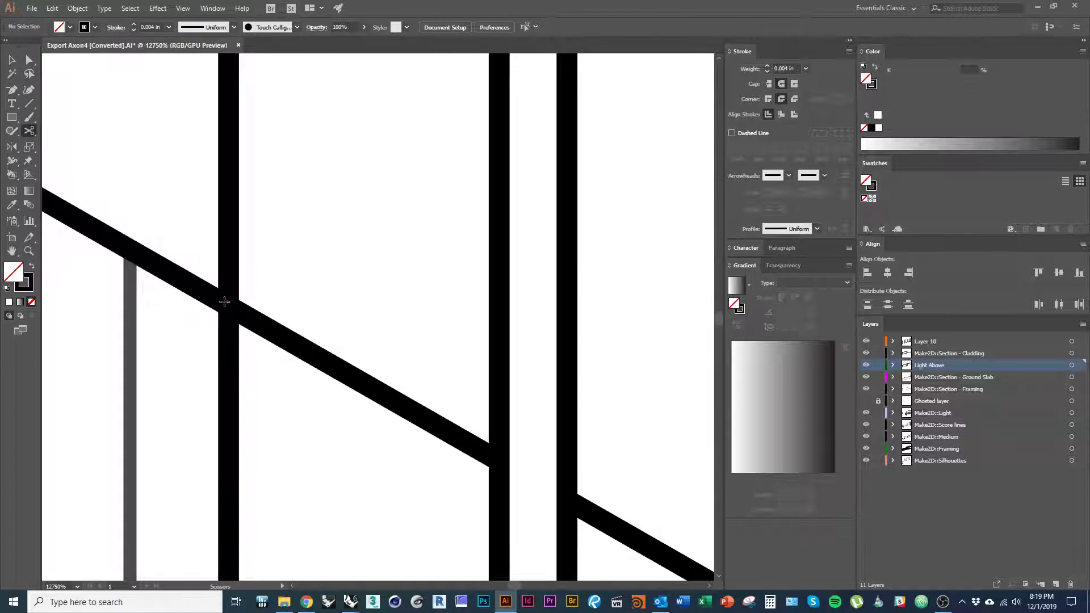
click(227, 302)
click(652, 316)
click(228, 307)
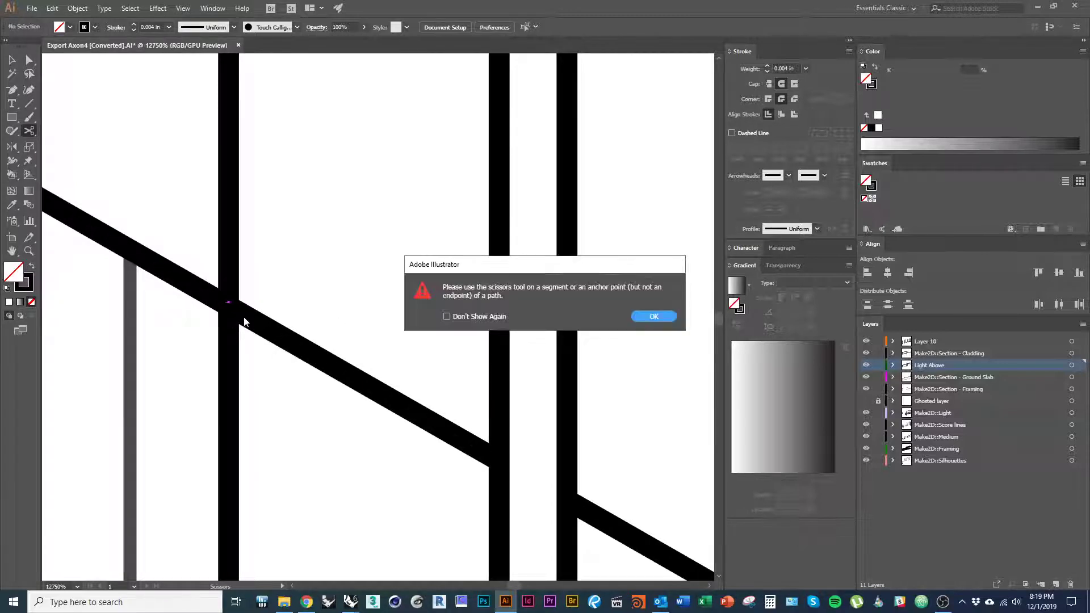
key(Return)
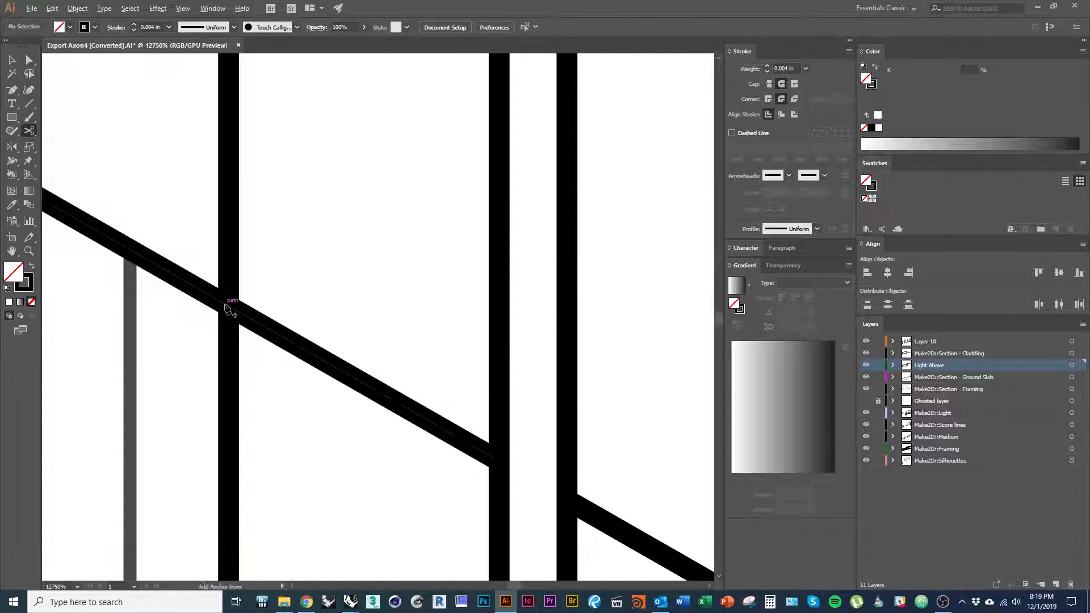
Step: Cut the brick wall's floor line at its intersection with the mullion's left edge and delete the piece across the front face
alt+scroll(232, 311, up, 4)
alt+scroll(236, 316, down, 3)
drag(280, 210, 365, 334)
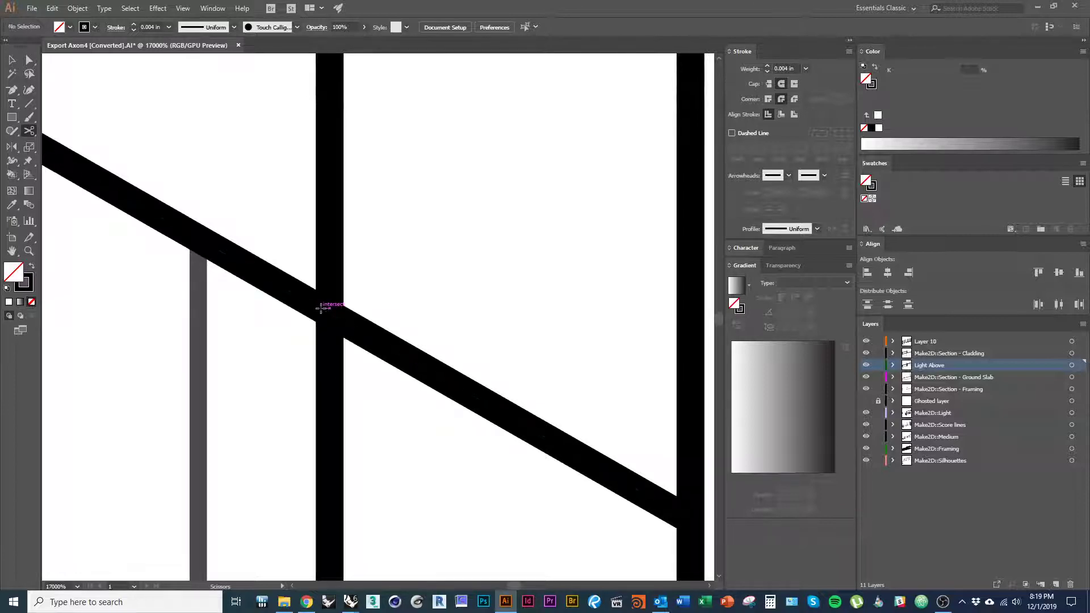
click(319, 307)
alt+scroll(310, 340, down, 1)
key(v)
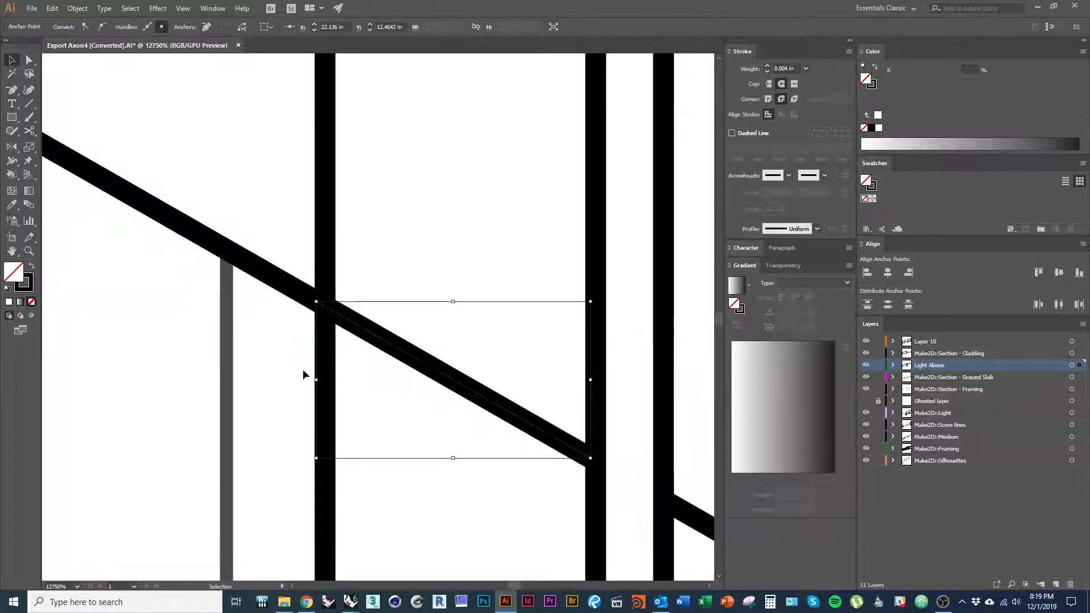
key(Delete)
alt+scroll(235, 278, down, 8)
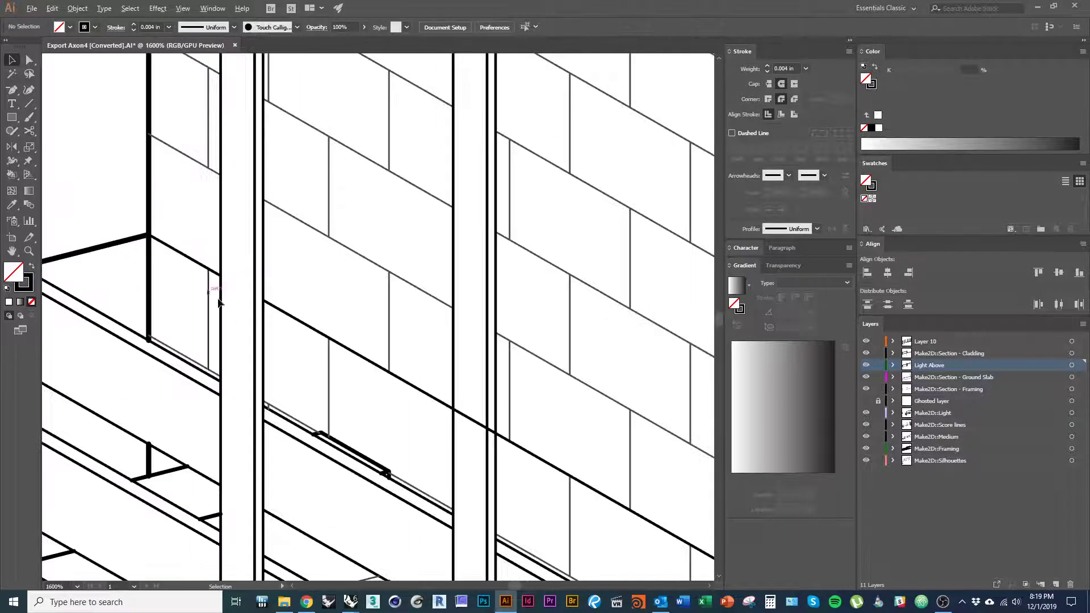
drag(386, 399, 209, 317)
key(alt+Tab)
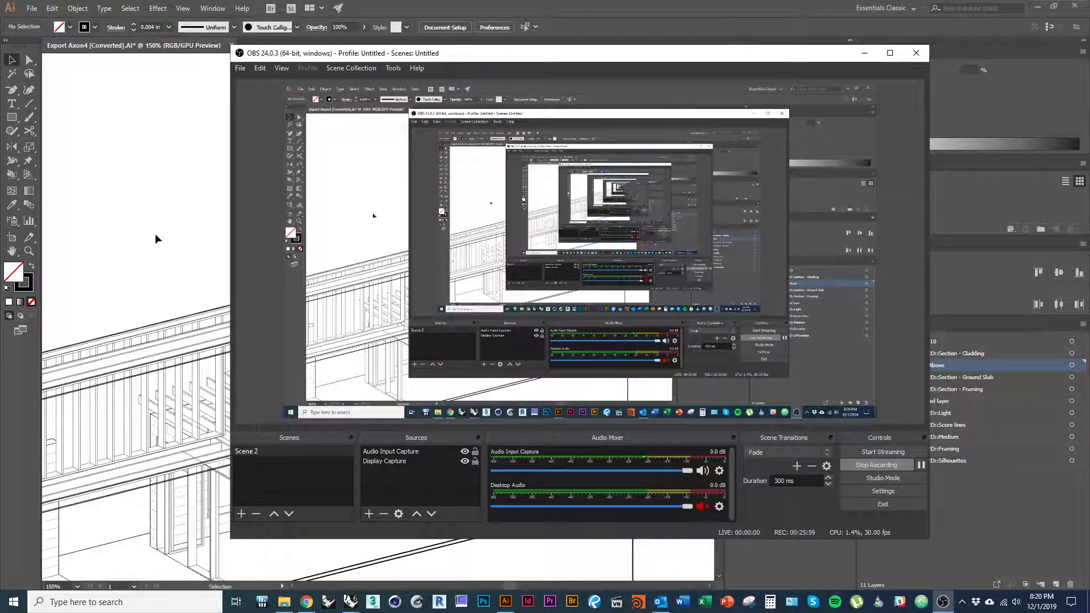
click(158, 254)
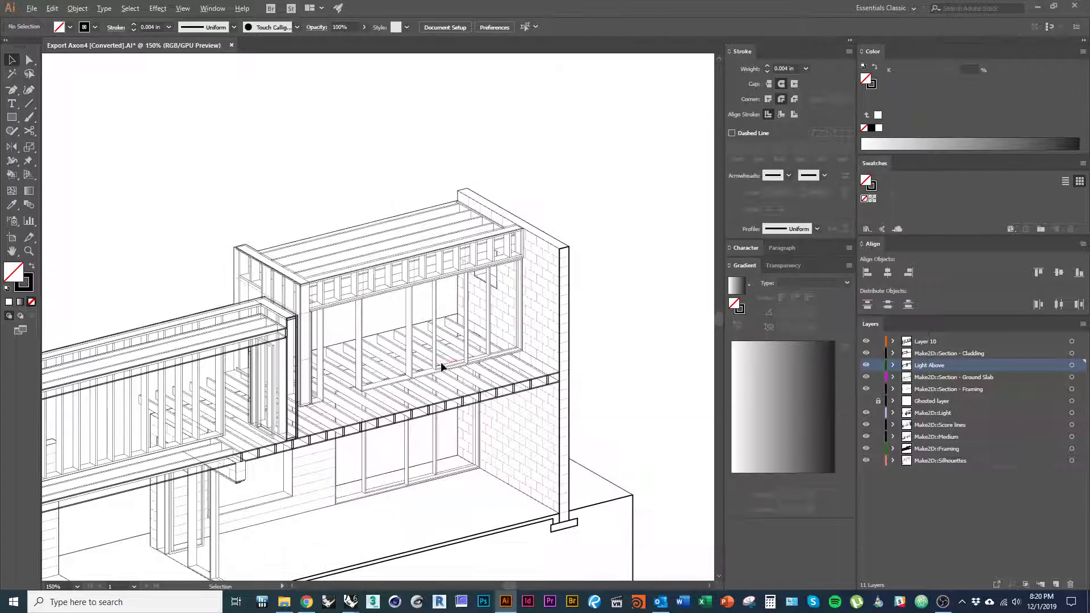
Step: Examine the whole axon for remaining overlapping lines, from the front framing and ghosted cladding to the lower-floor windows and brick end wall
alt+scroll(441, 363, down, 1)
drag(373, 457, 446, 369)
drag(291, 437, 295, 439)
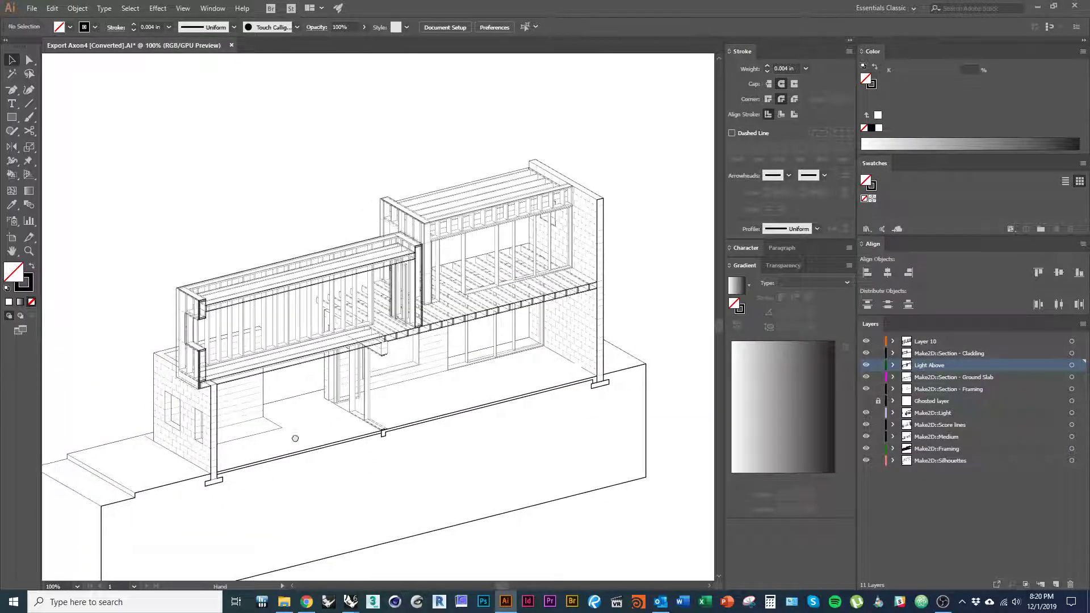
alt+scroll(295, 438, up, 5)
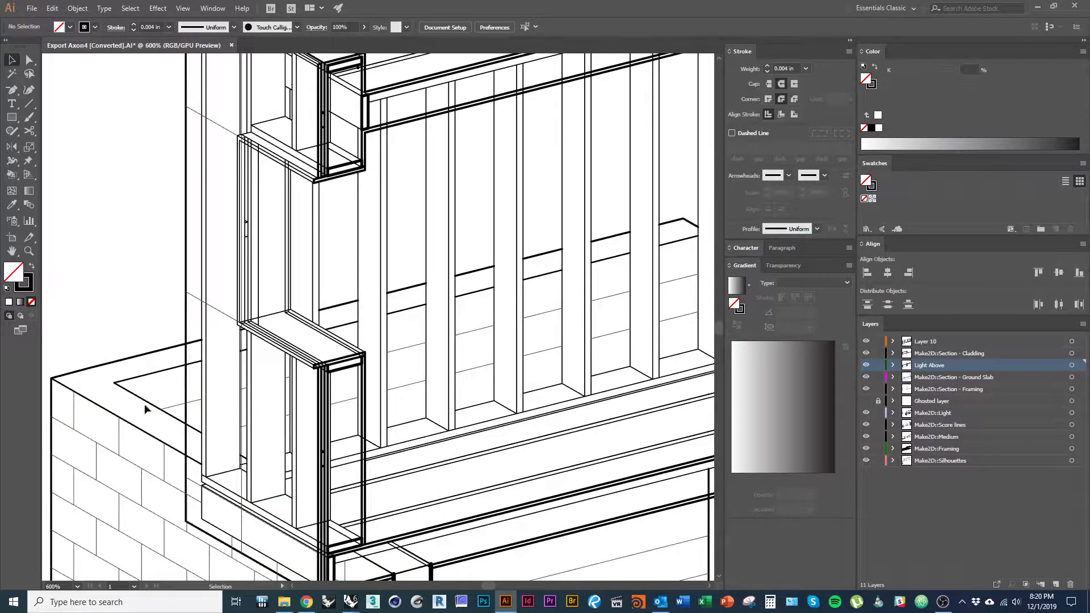
alt+scroll(99, 307, down, 1)
alt+scroll(219, 406, down, 1)
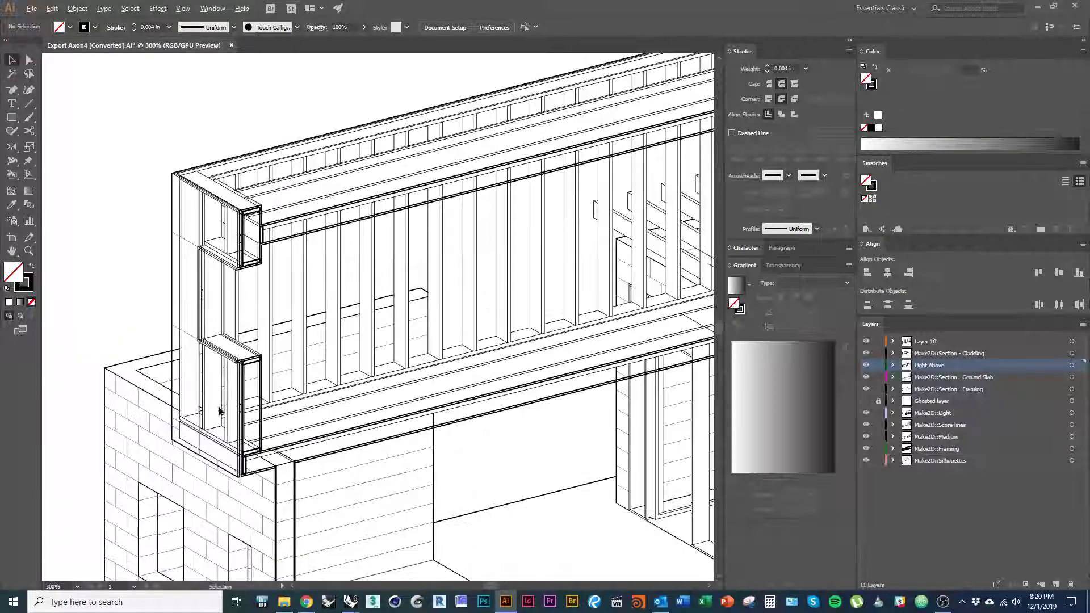
drag(559, 467, 404, 358)
alt+scroll(397, 409, down, 1)
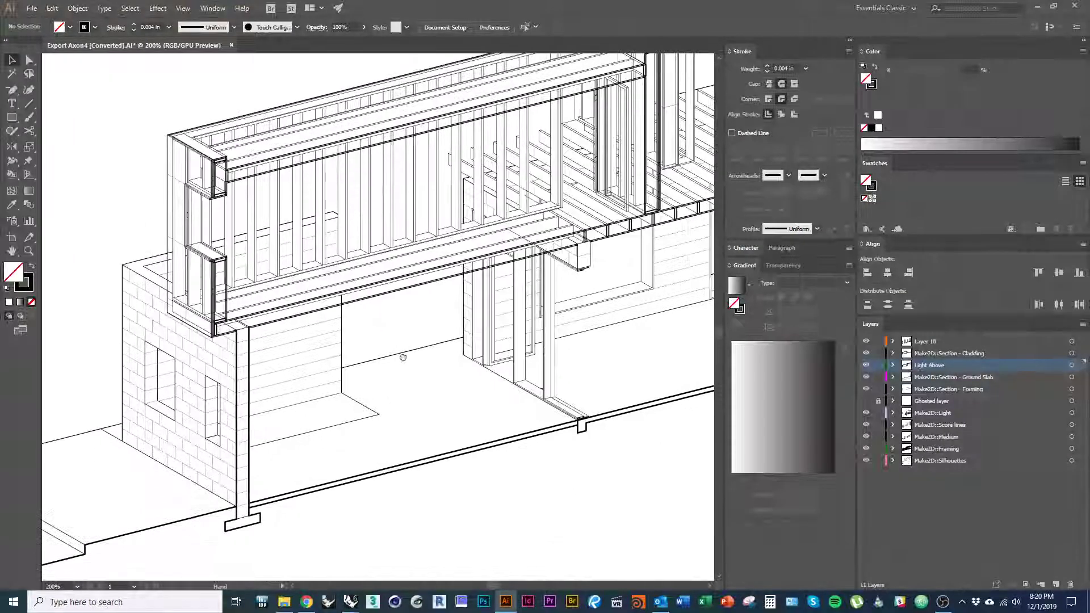
drag(636, 316, 293, 436)
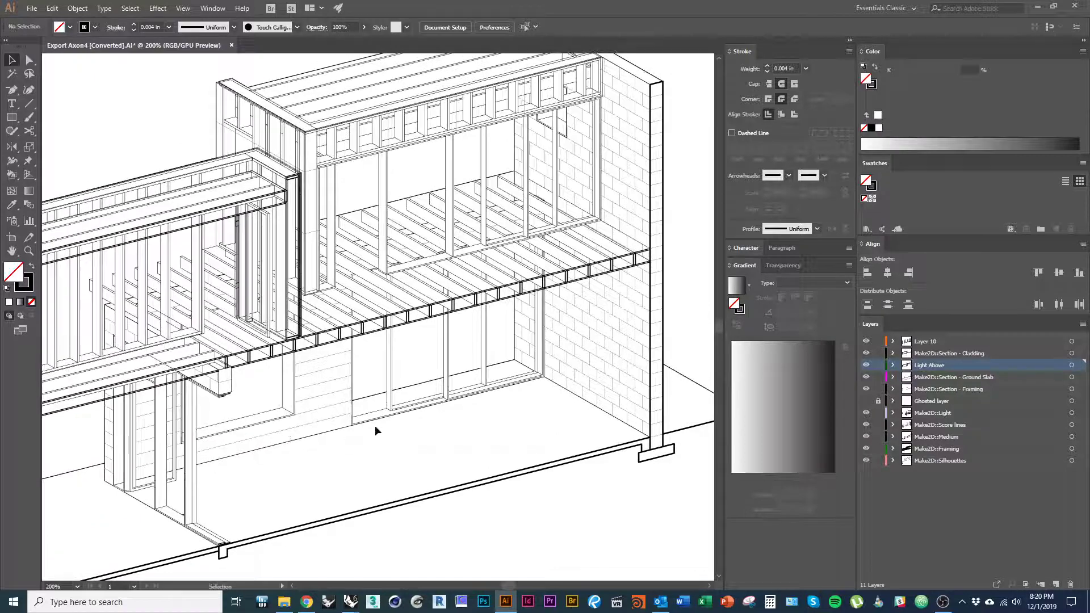
alt+scroll(425, 430, down, 1)
alt+scroll(382, 417, up, 2)
alt+scroll(381, 420, up, 3)
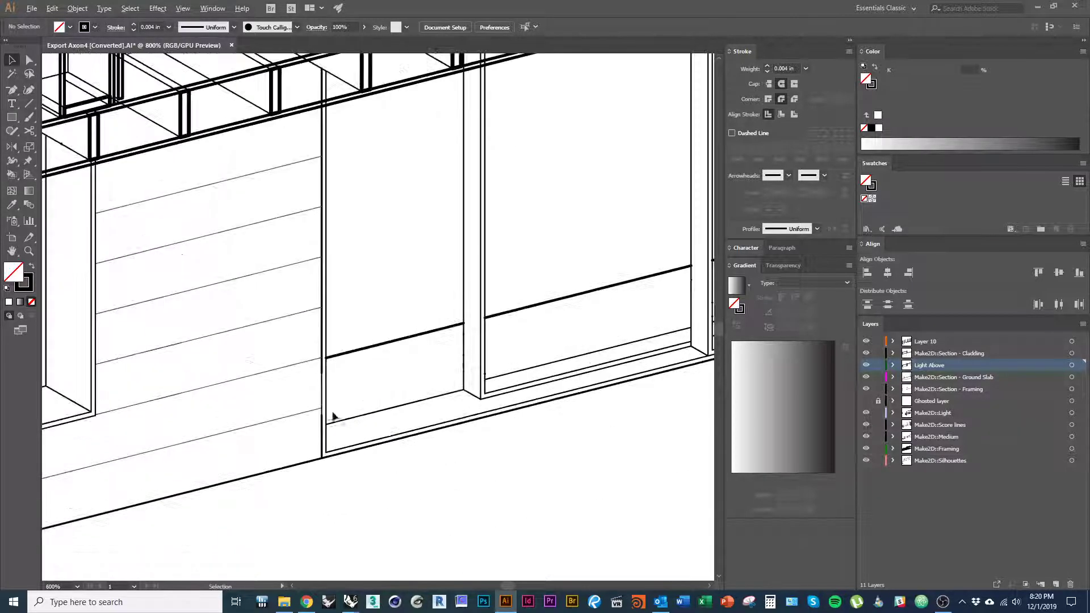
alt+scroll(339, 413, down, 5)
drag(312, 457, 394, 414)
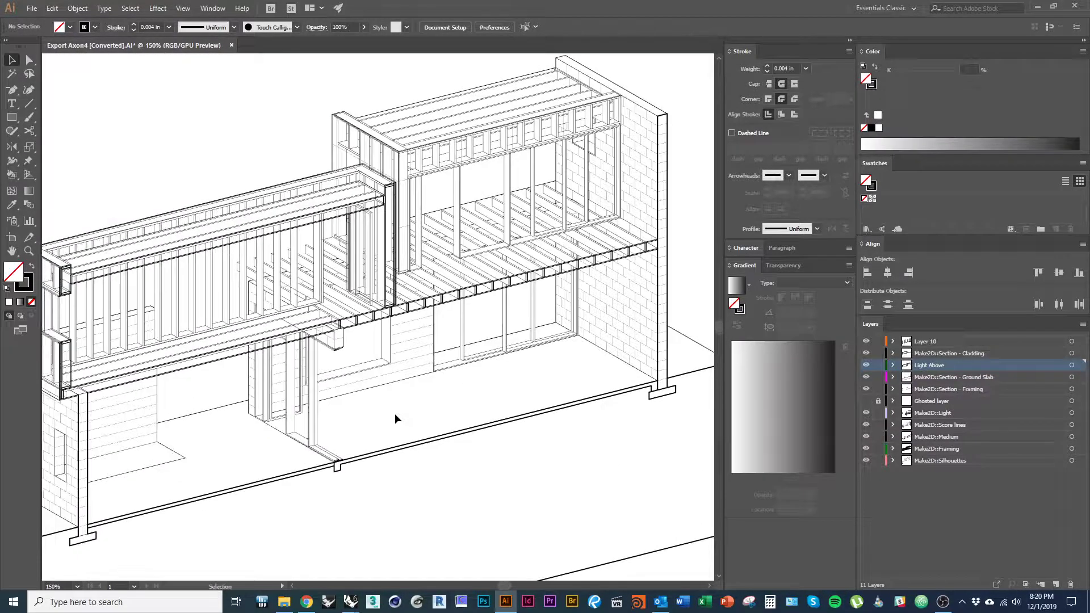
mouse_move(274, 488)
mouse_down()
mouse_move(376, 462)
mouse_move(276, 492)
mouse_move(304, 487)
mouse_up()
key(alt+Tab)
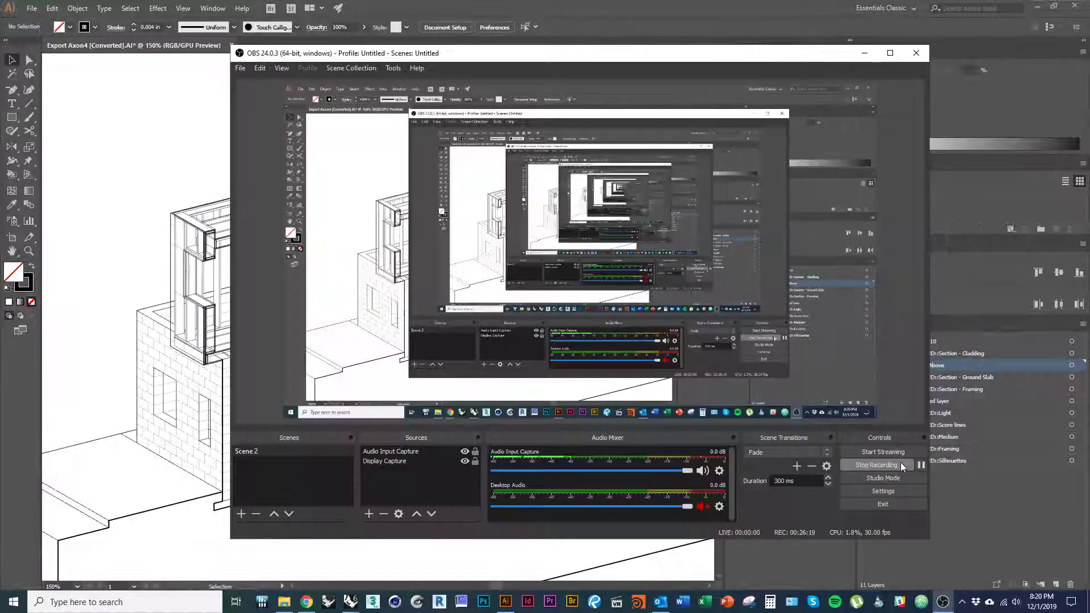